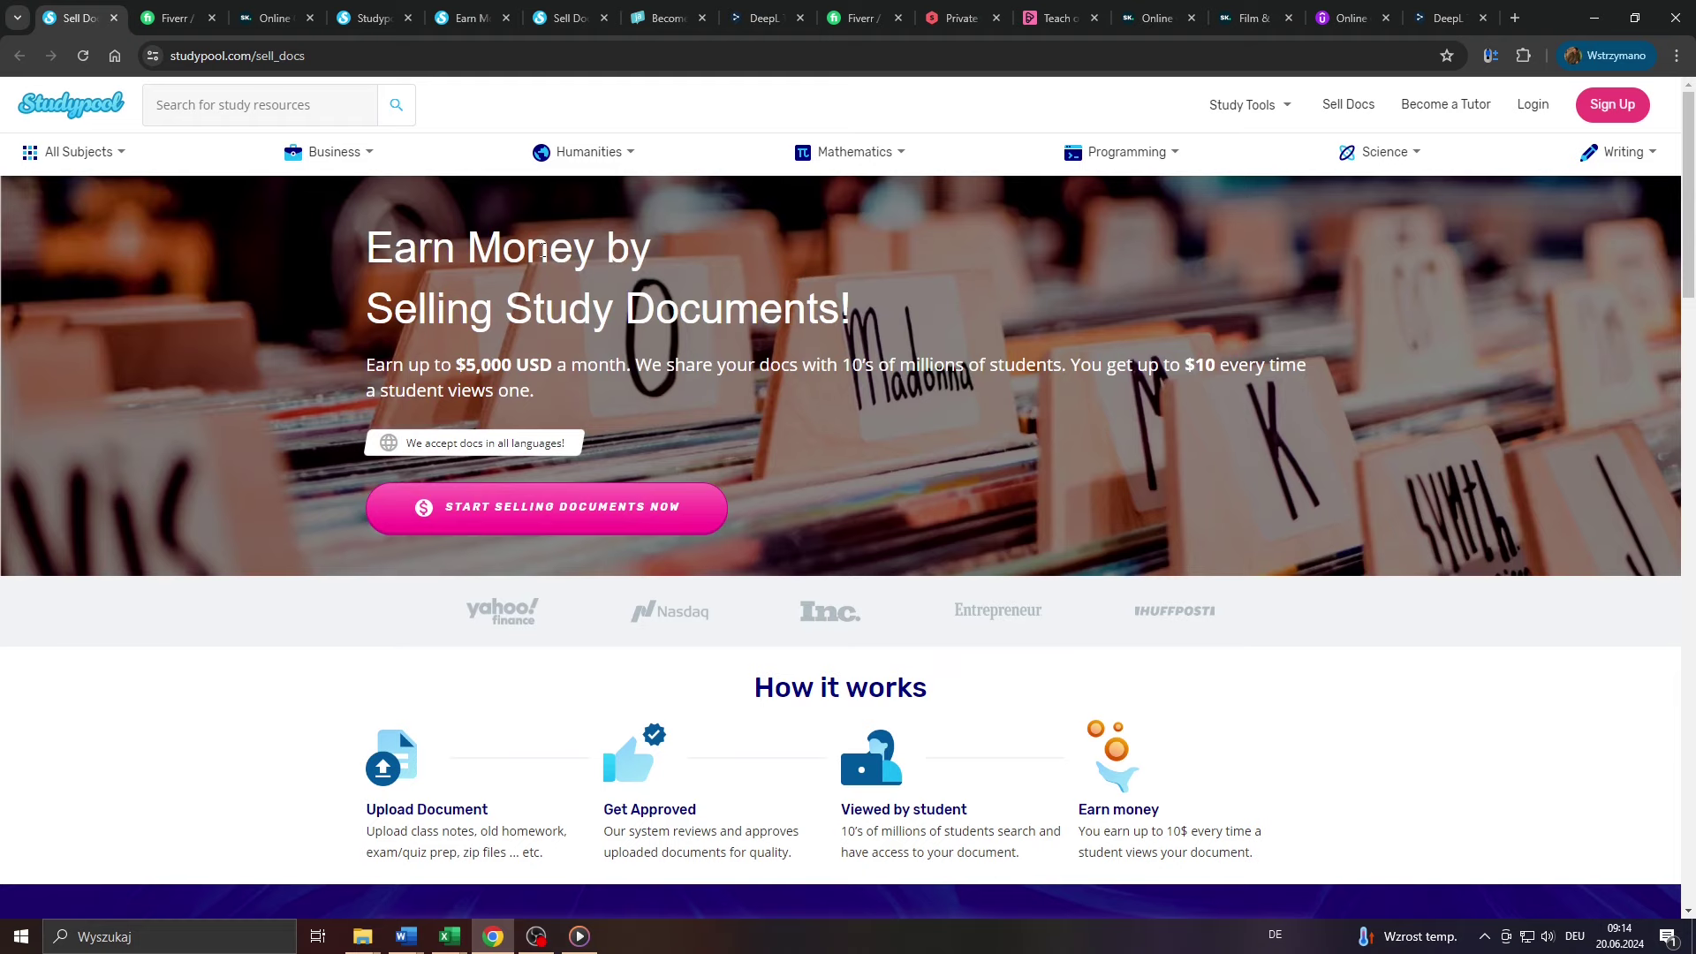
pyautogui.keyDown('ctrl'); pyautogui.scroll(2, 384, 282); pyautogui.keyUp('ctrl')
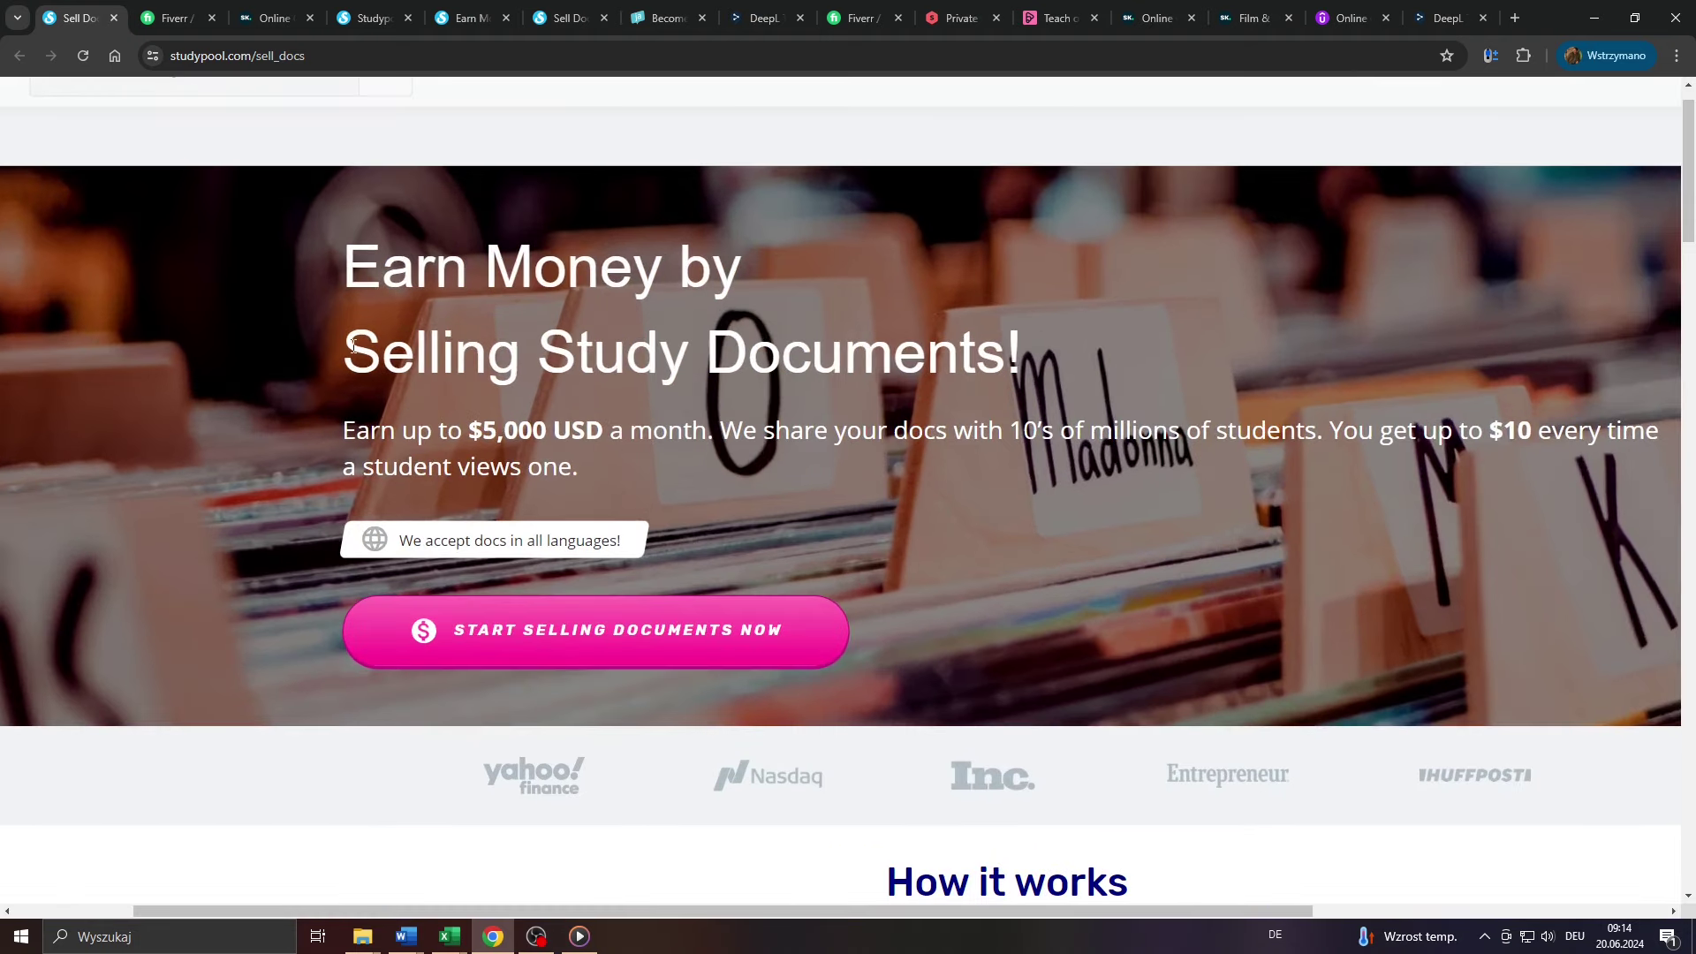
# Highlight Studypool's Selling Study Documents heading and glance at the Fiverr and Skillshare tabs.
pyautogui.moveTo(350, 348); pyautogui.dragTo(1028, 359)
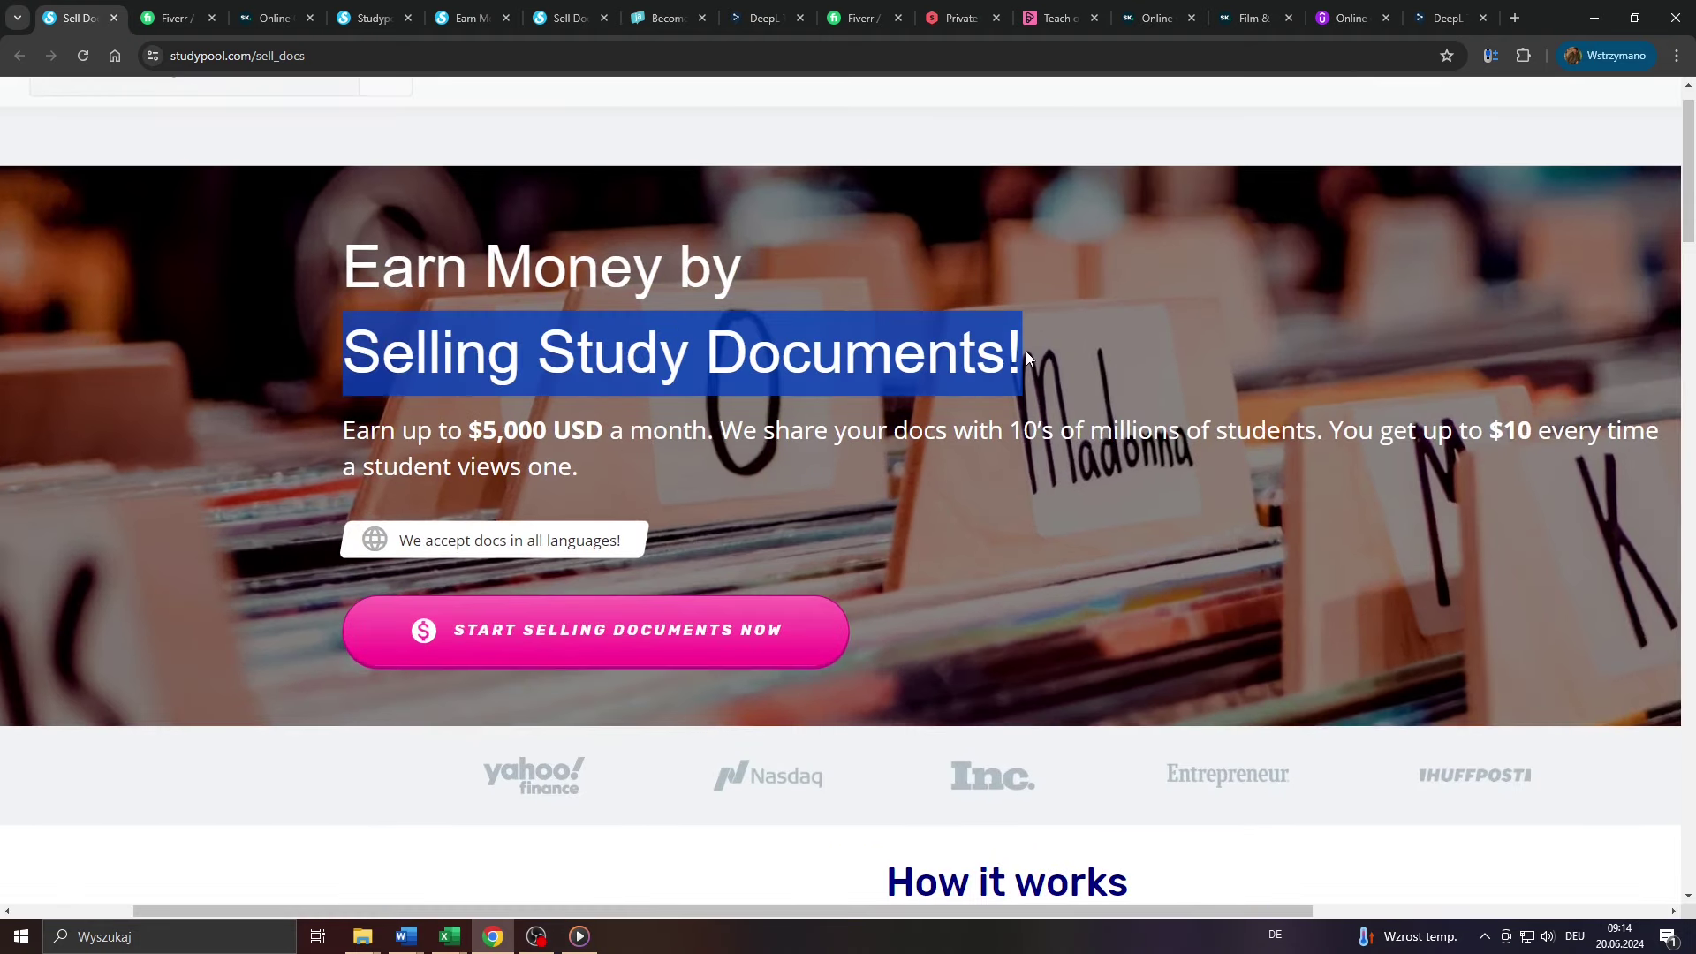
pyautogui.click(159, 17)
pyautogui.scroll(-1, 255, 332)
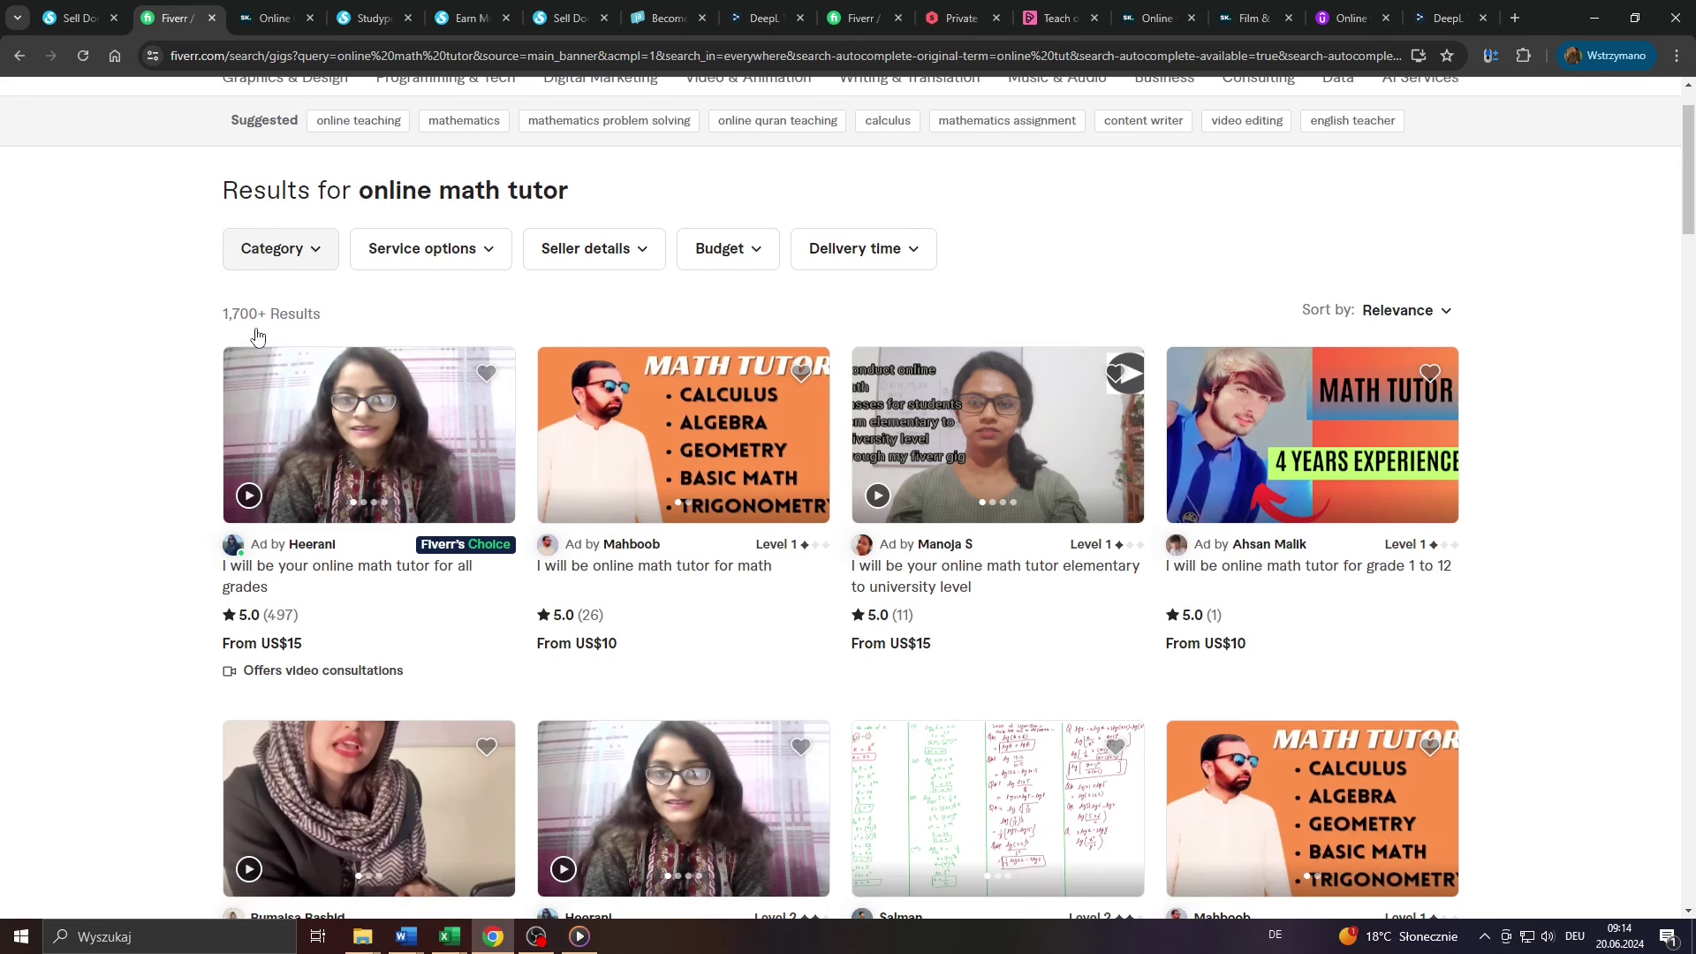
pyautogui.scroll(-1, 199, 324)
pyautogui.scroll(-2, 147, 320)
pyautogui.scroll(-2, 108, 320)
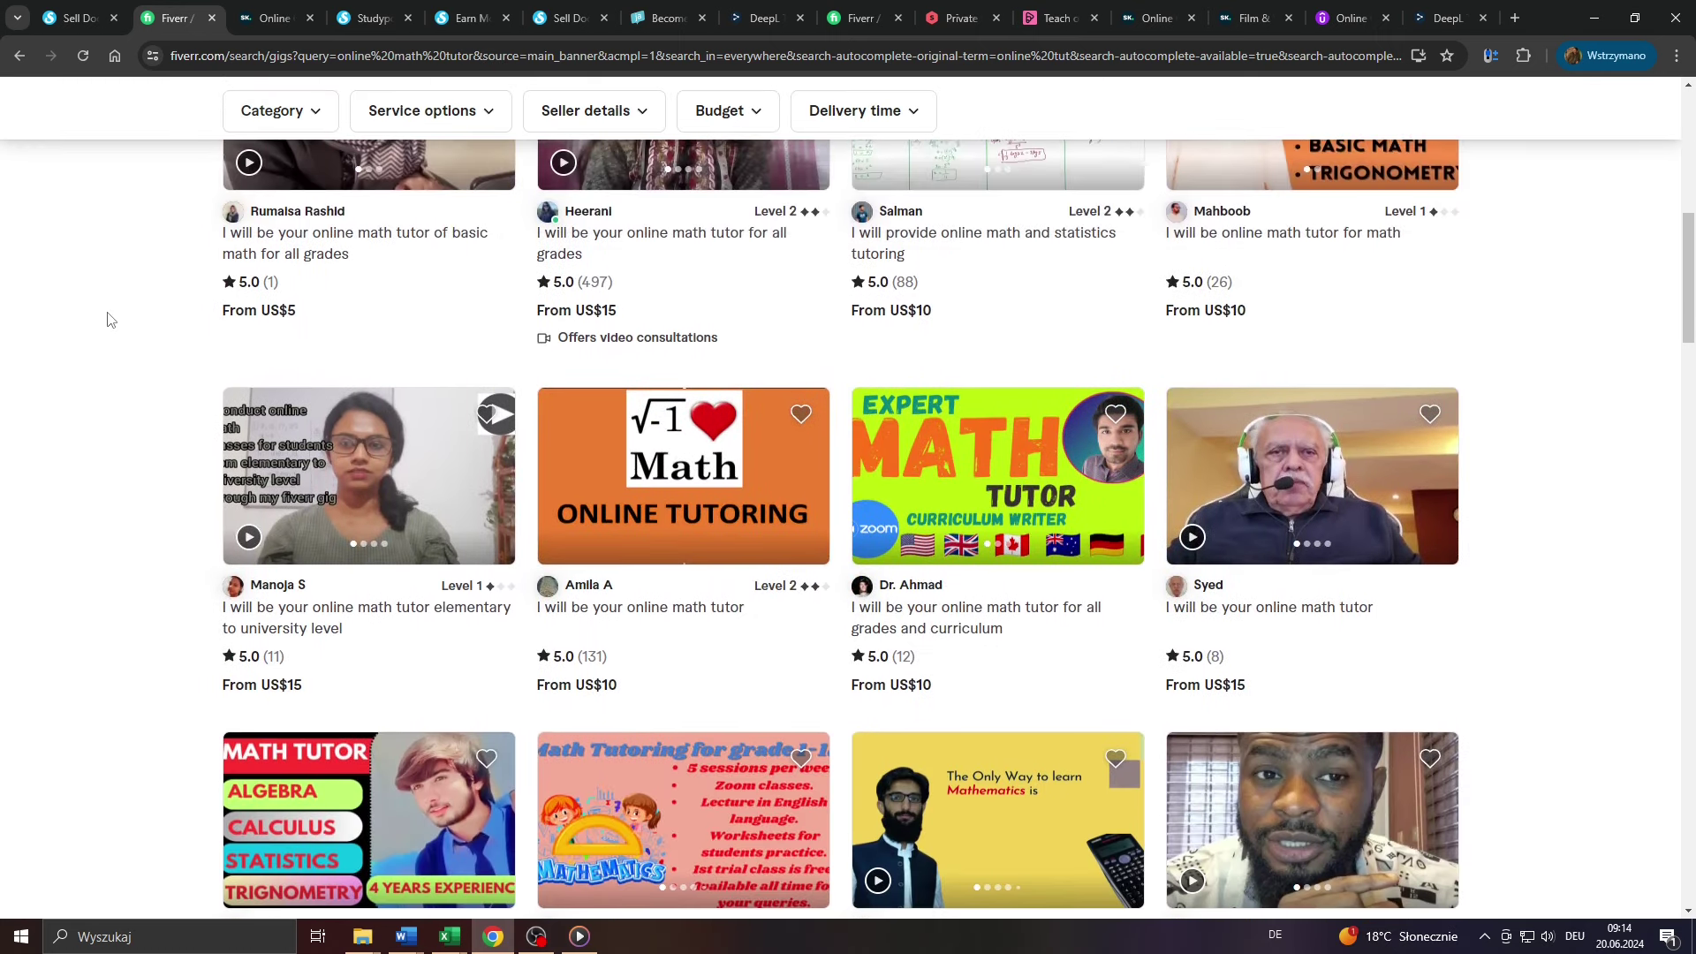
pyautogui.scroll(1, 108, 319)
pyautogui.click(272, 16)
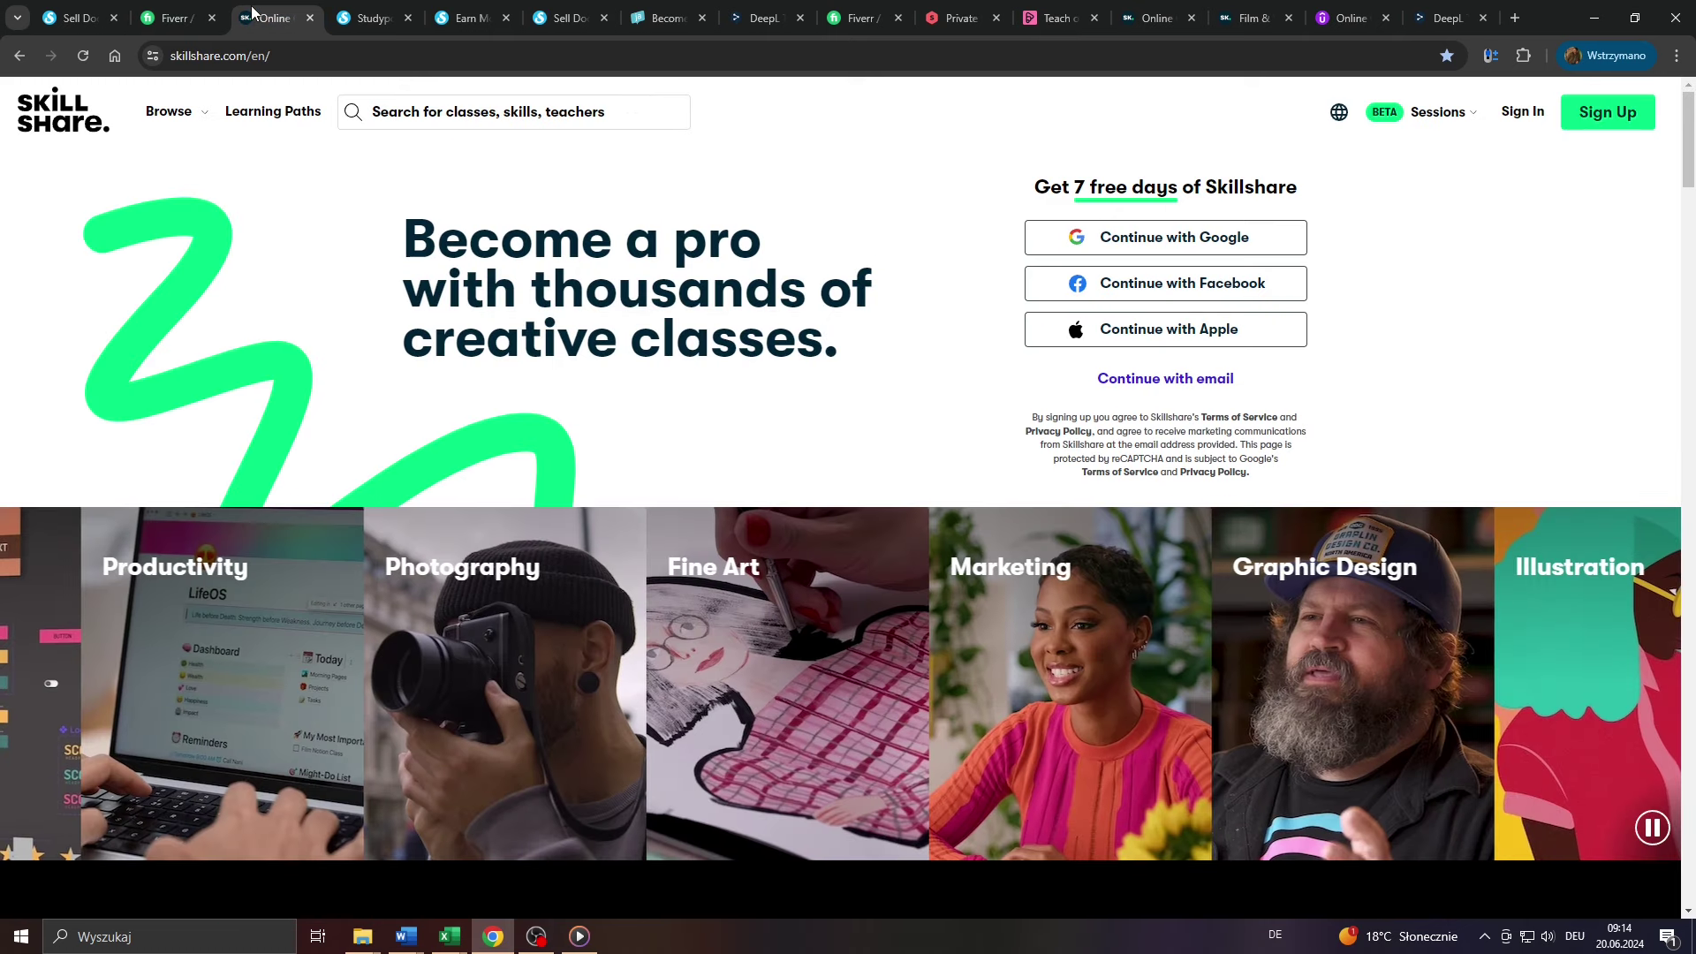
pyautogui.hotkey('ctrl', '+')
pyautogui.hotkey('ctrl', '+')
pyautogui.hotkey('ctrl', '+')
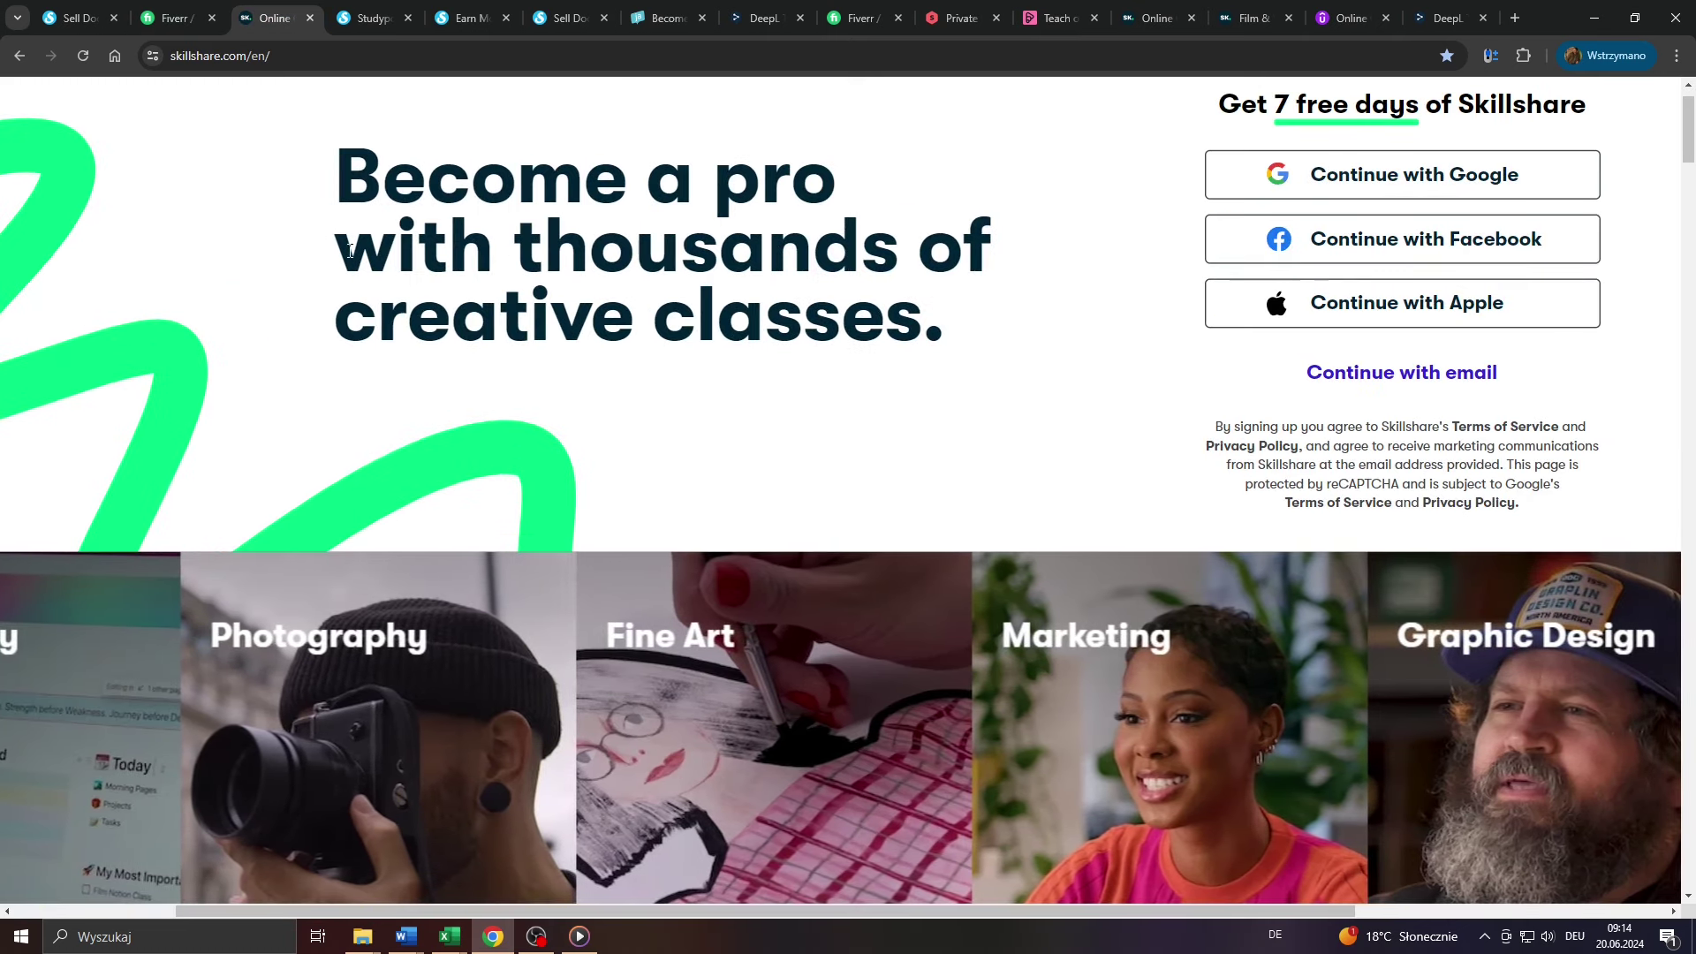
pyautogui.moveTo(333, 245); pyautogui.dragTo(993, 251)
pyautogui.hotkey('ctrl', '0')
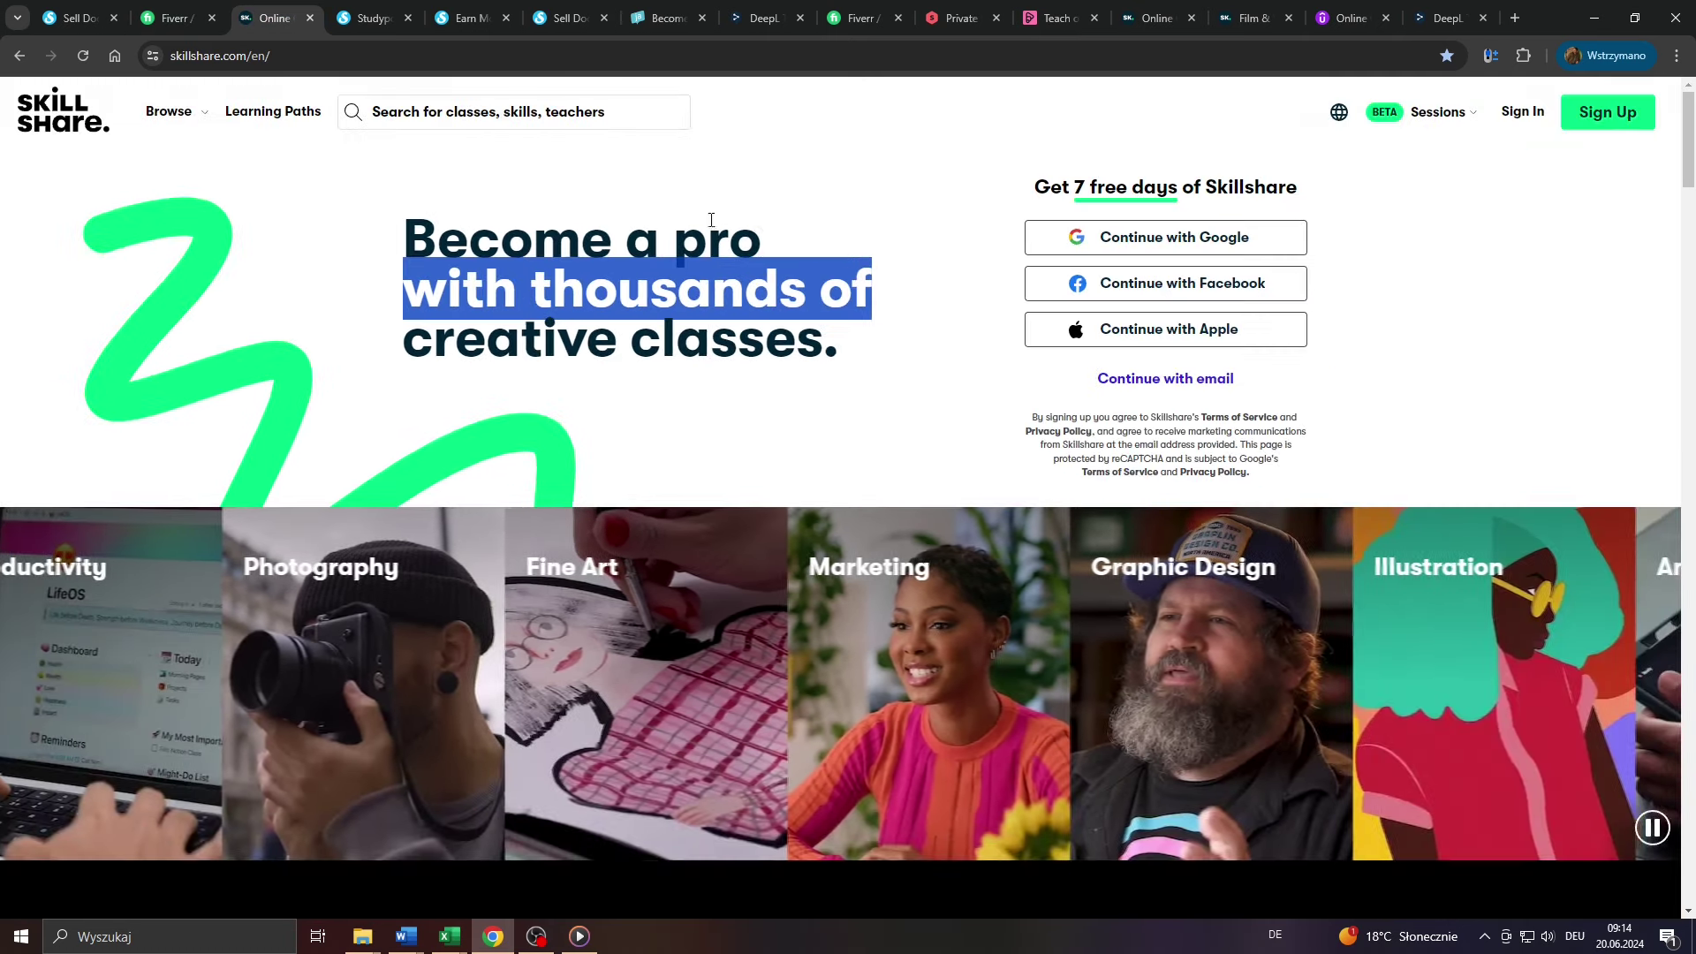
pyautogui.click(725, 617)
pyautogui.scroll(-2, 703, 583)
pyautogui.scroll(-1, 675, 545)
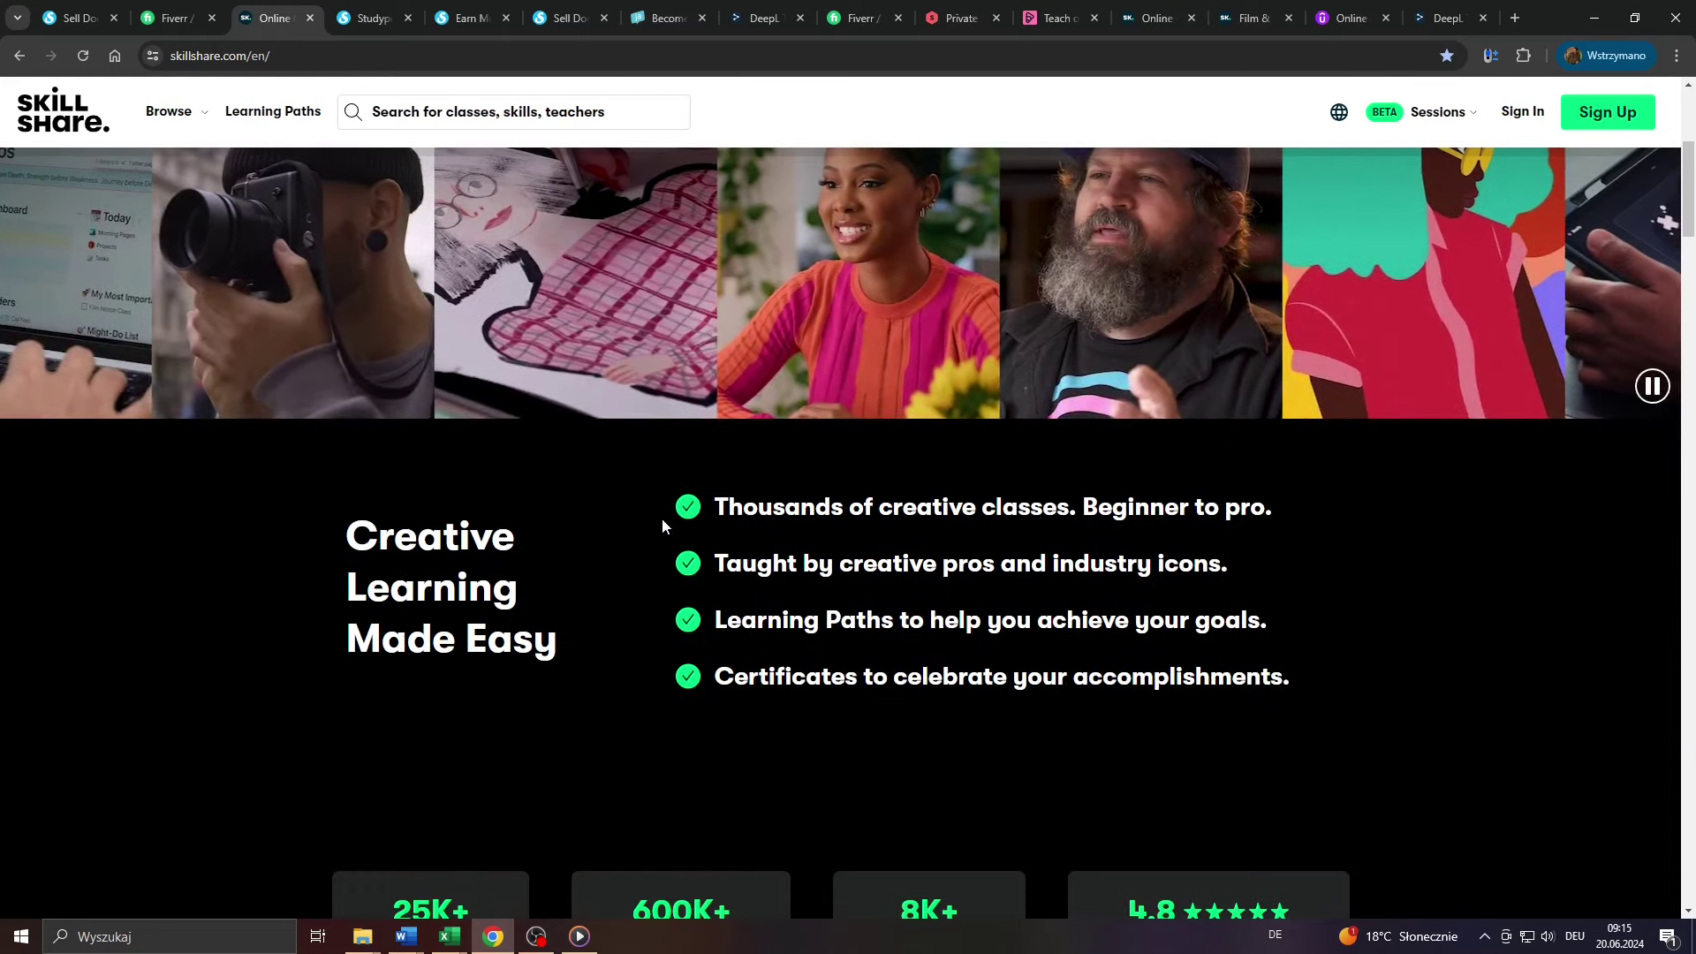
# Zoom in on and highlight the selling page's Earn Money heading and How it works steps.
pyautogui.click(74, 17)
pyautogui.moveTo(343, 265); pyautogui.dragTo(982, 342)
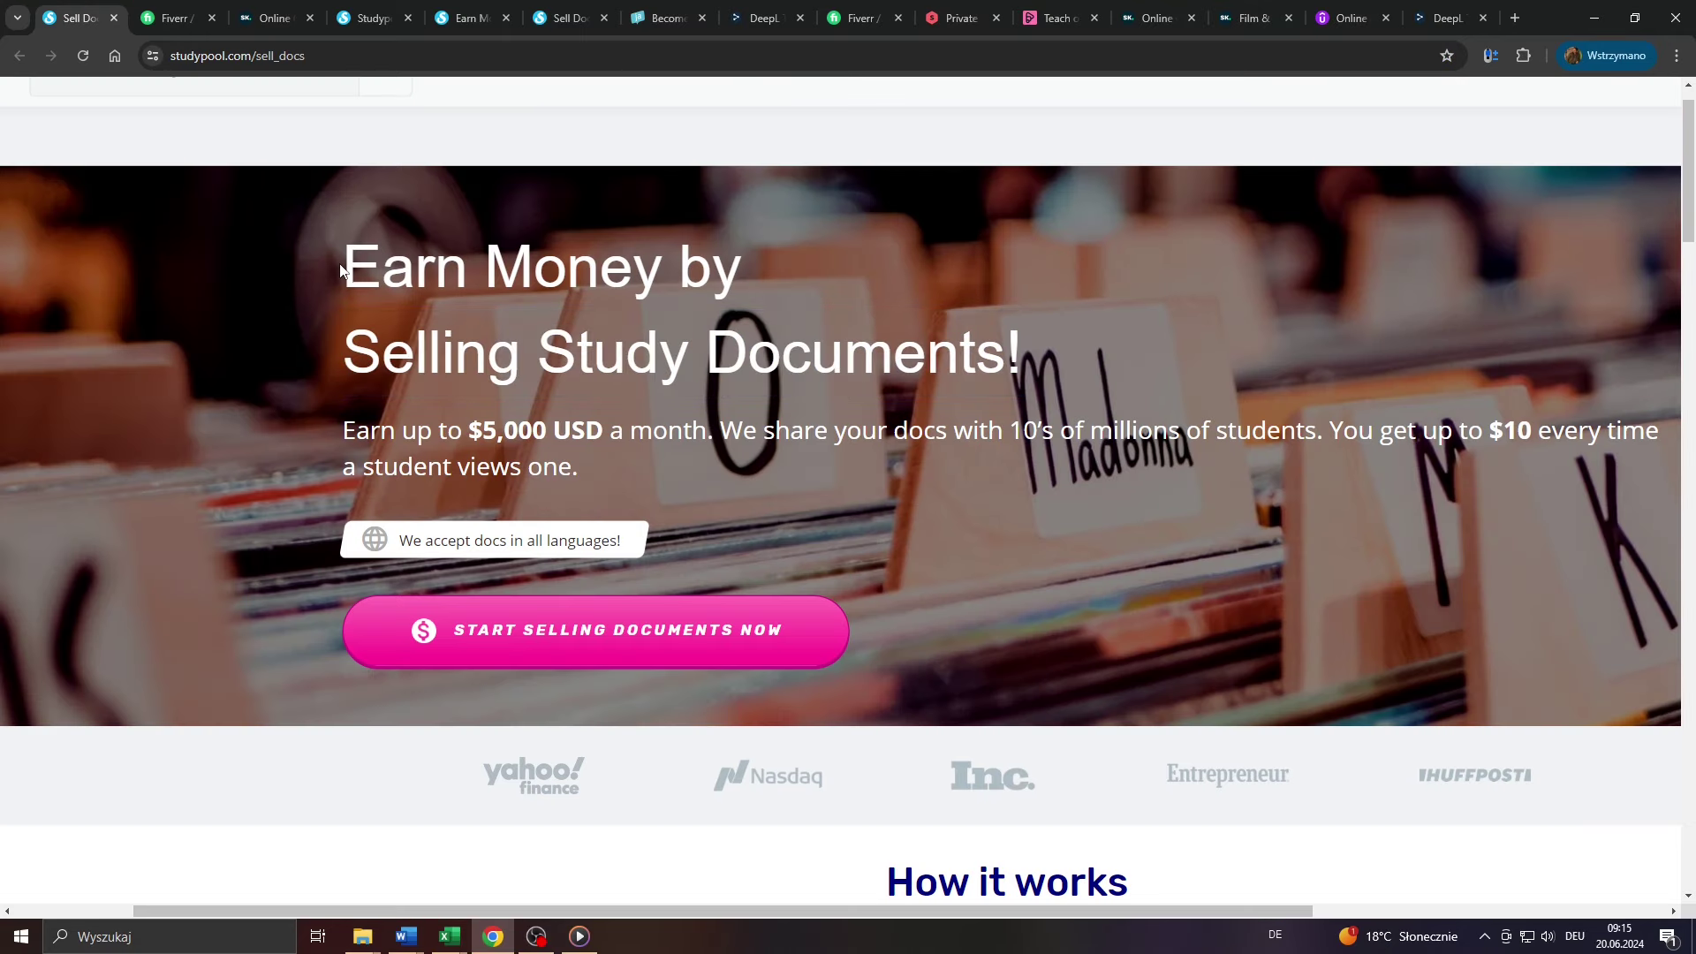
pyautogui.scroll(-2, 982, 343)
pyautogui.scroll(-2, 796, 463)
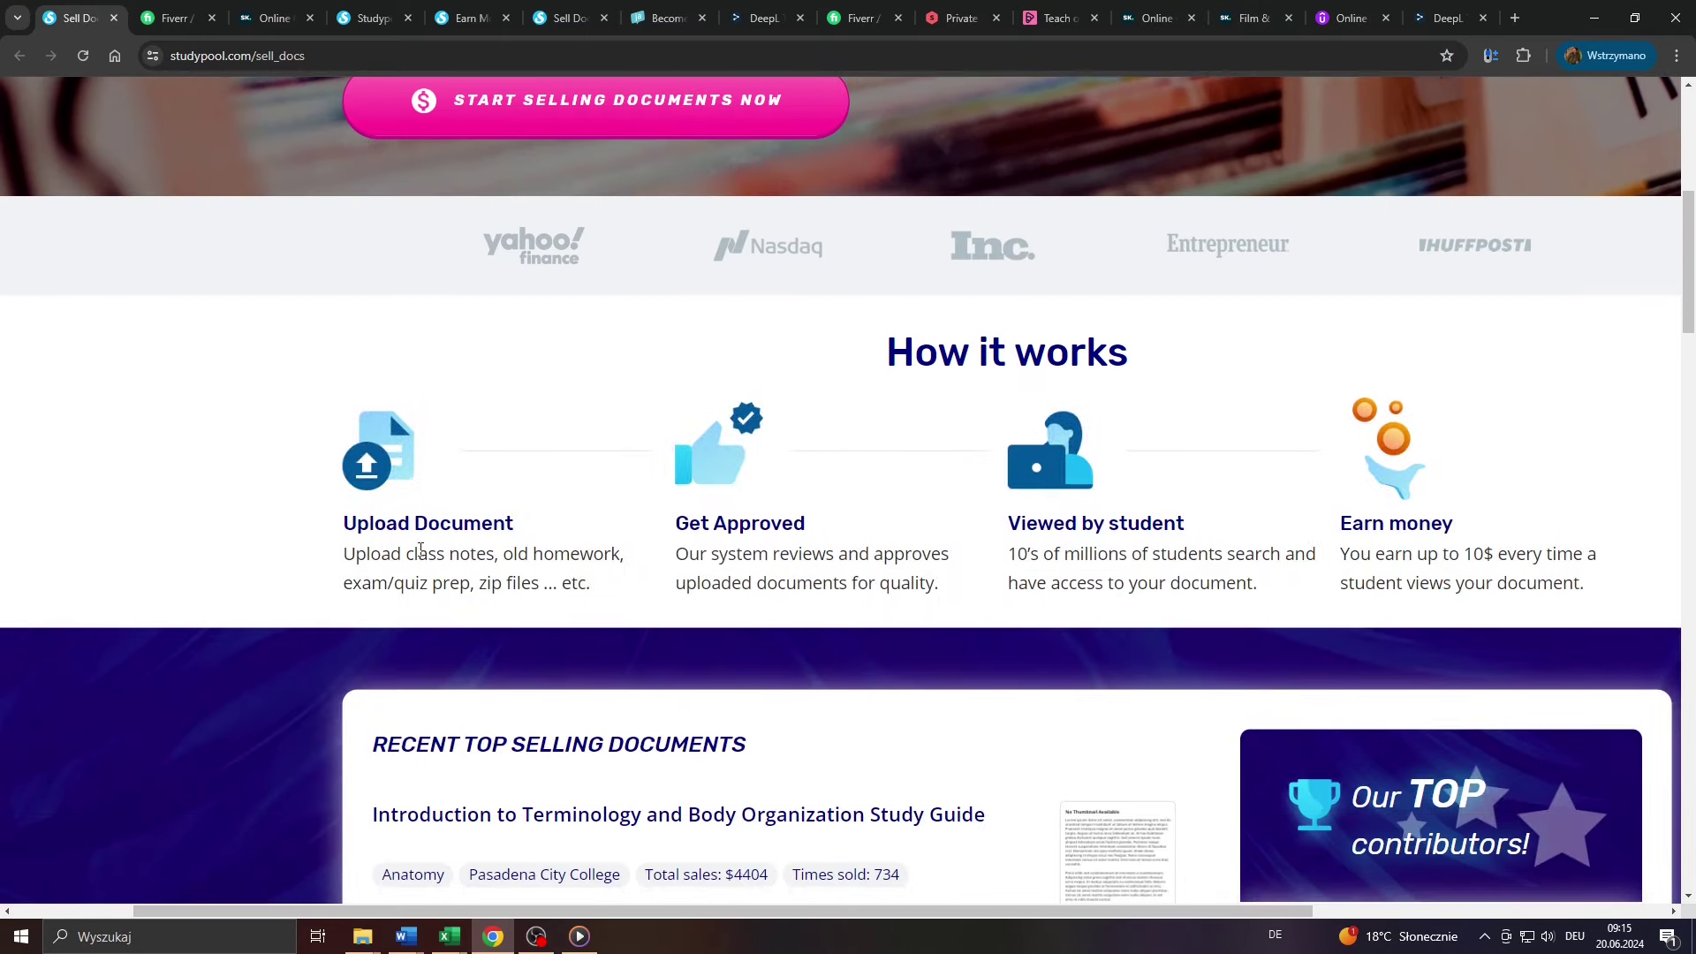
pyautogui.hotkey('ctrl', '+')
pyautogui.hotkey('ctrl', '+')
pyautogui.hotkey('ctrl', '+')
pyautogui.moveTo(294, 530)
pyautogui.mouseDown()
pyautogui.moveTo(757, 596)
pyautogui.moveTo(975, 593)
pyautogui.mouseUp()
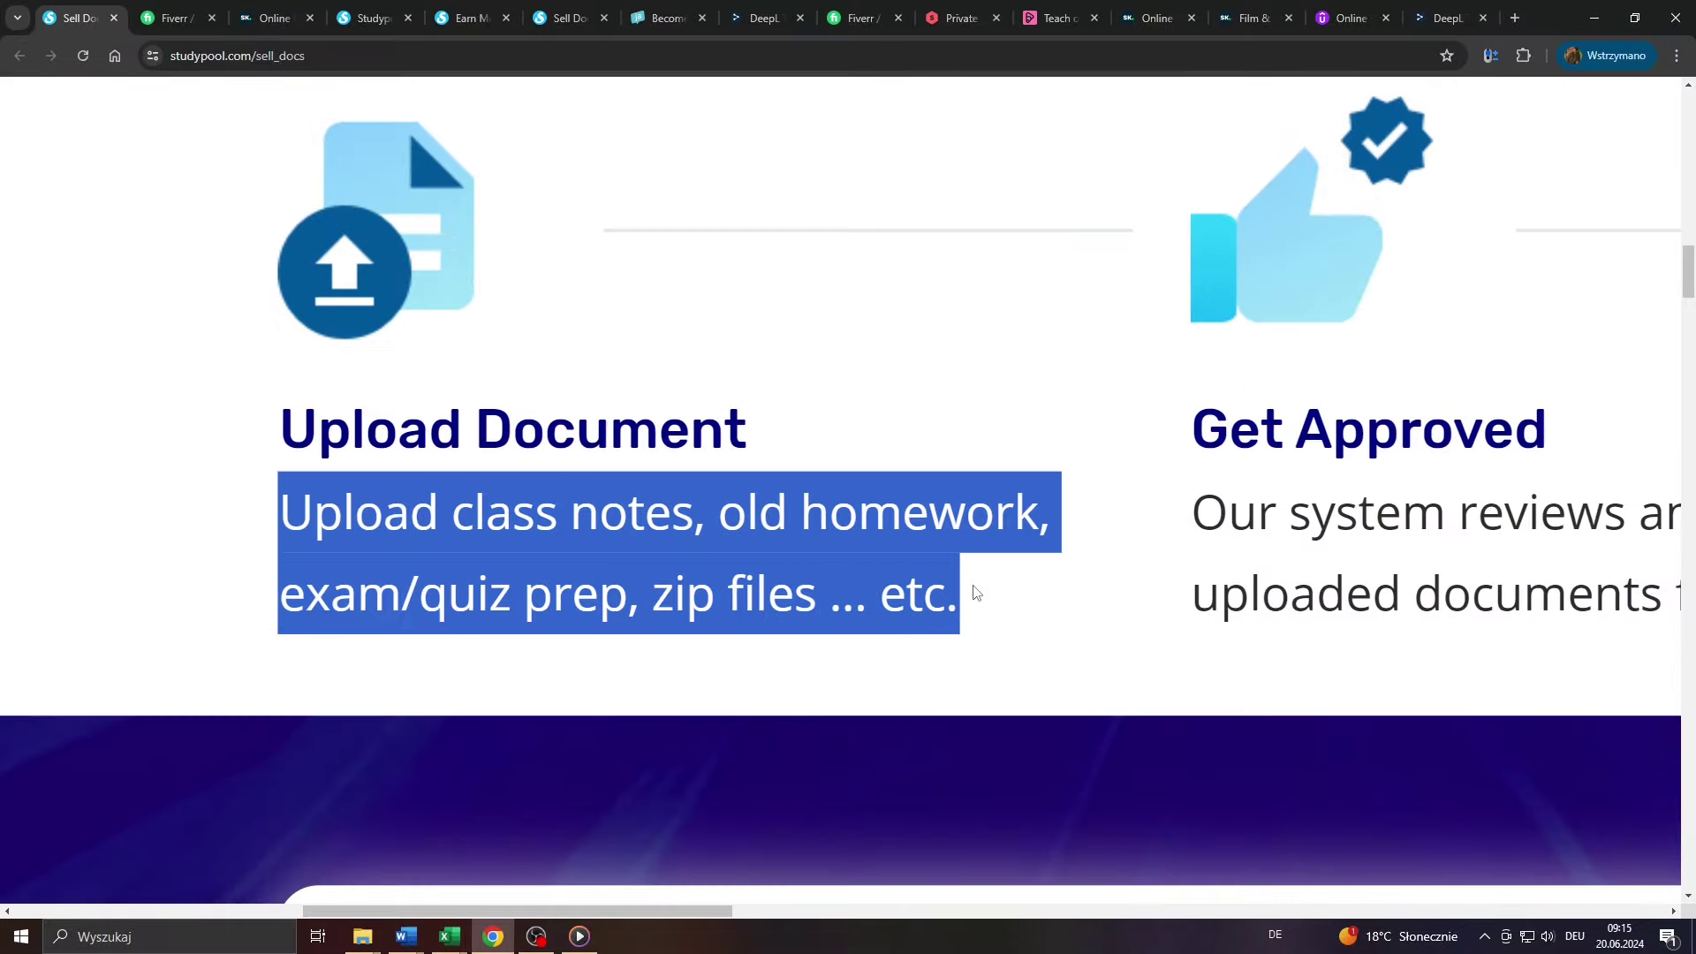
pyautogui.hotkey('ctrl', '-')
pyautogui.hotkey('ctrl', '-')
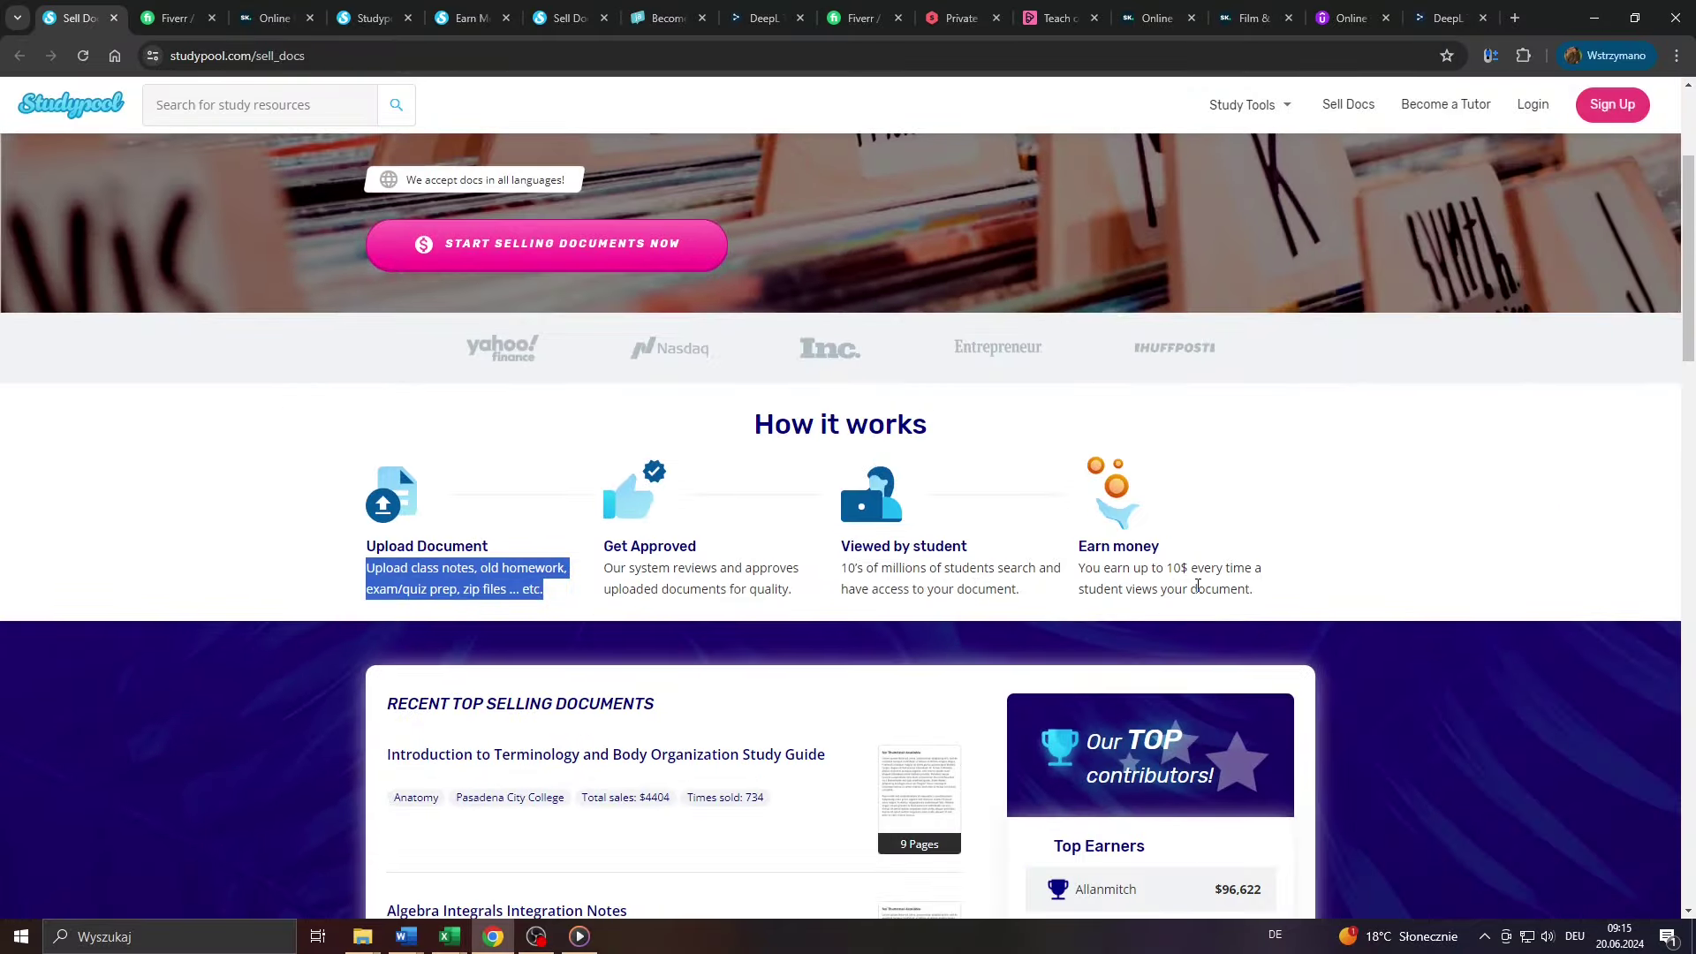
pyautogui.hotkey('ctrl', '+')
pyautogui.hotkey('ctrl', '+')
pyautogui.hotkey('ctrl', '+')
pyautogui.hotkey('ctrl', '+')
pyautogui.hotkey('ctrl', '+')
pyautogui.hotkey('ctrl', '+')
pyautogui.moveTo(673, 404)
pyautogui.mouseDown()
pyautogui.moveTo(1435, 662)
pyautogui.moveTo(818, 516)
pyautogui.moveTo(679, 431)
pyautogui.mouseUp()
pyautogui.hotkey('ctrl', '-')
pyautogui.hotkey('ctrl', '-')
pyautogui.hotkey('ctrl', '-')
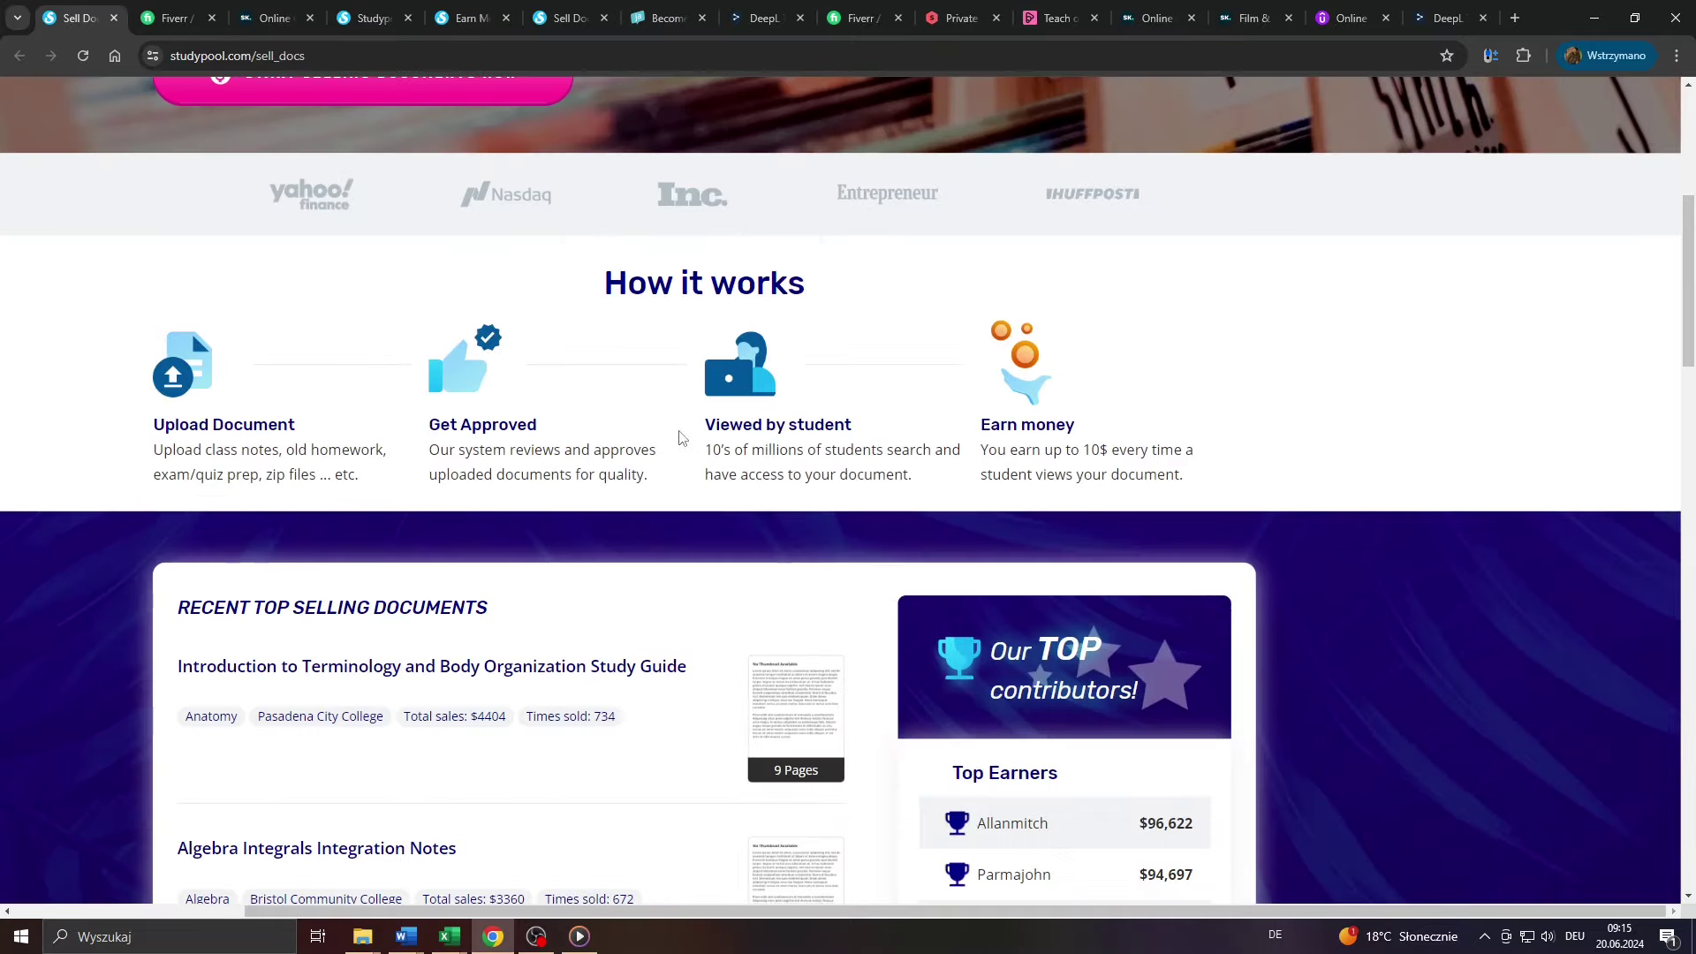
pyautogui.scroll(5, 677, 438)
# Enlarge the Studypool home page hero heading, then return to normal size.
pyautogui.hotkey('ctrl', '+')
pyautogui.hotkey('ctrl', '+')
pyautogui.hotkey('ctrl', '+')
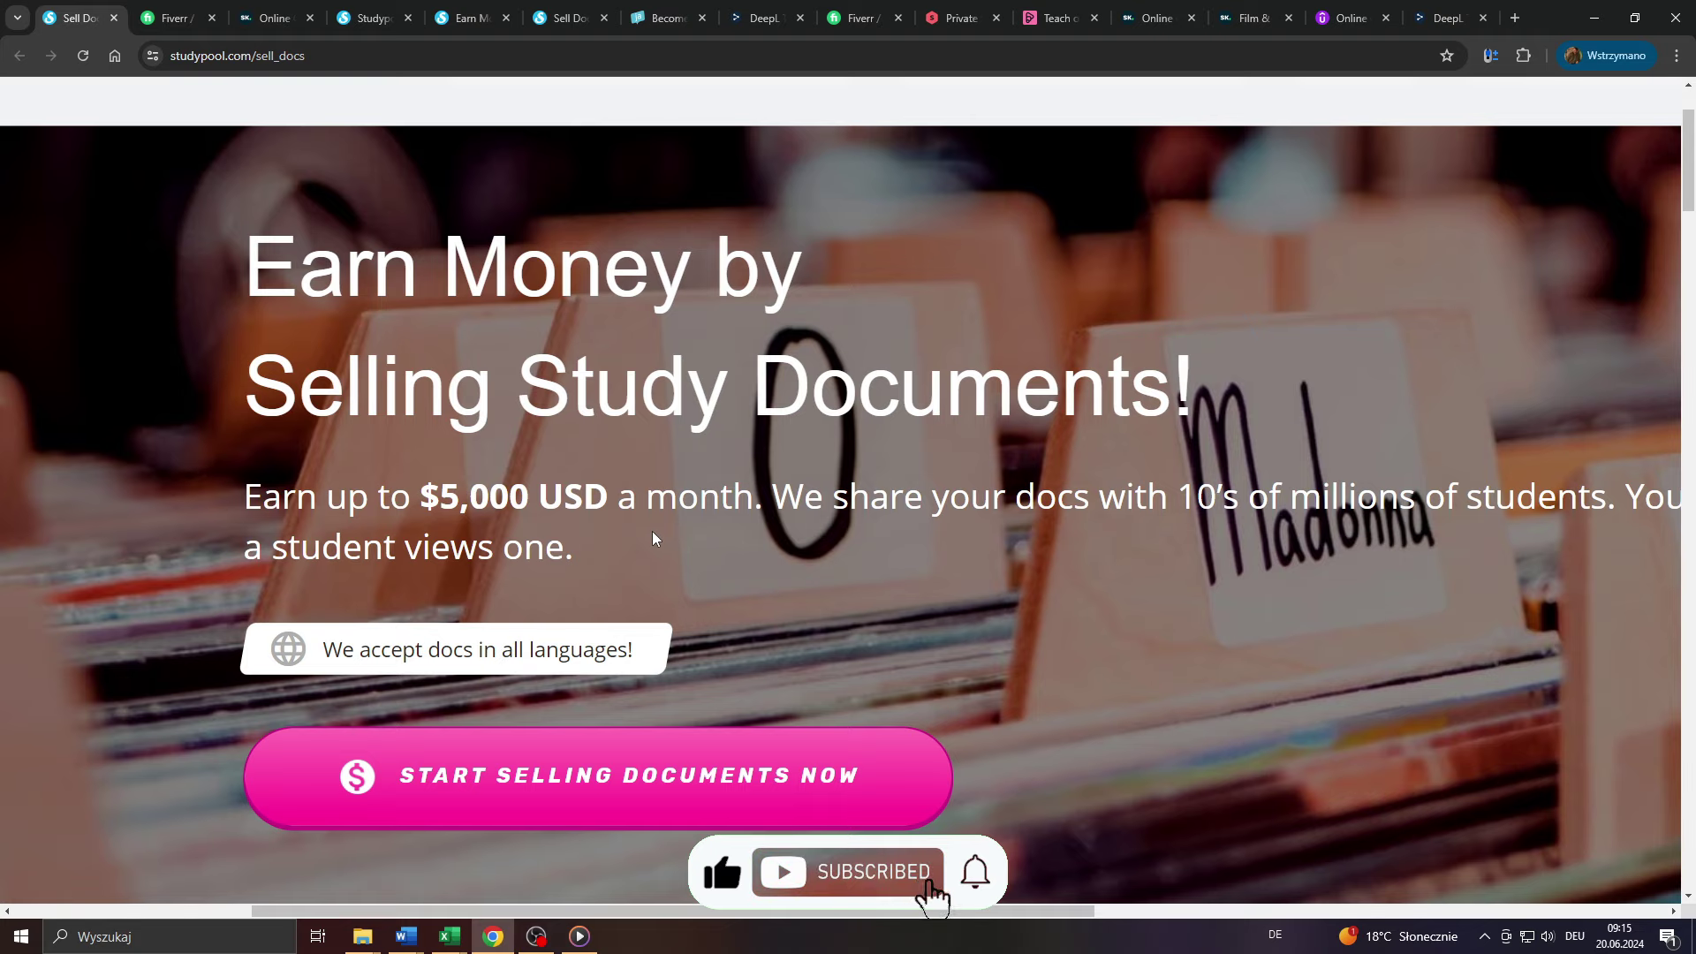
pyautogui.hotkey('ctrl', '0')
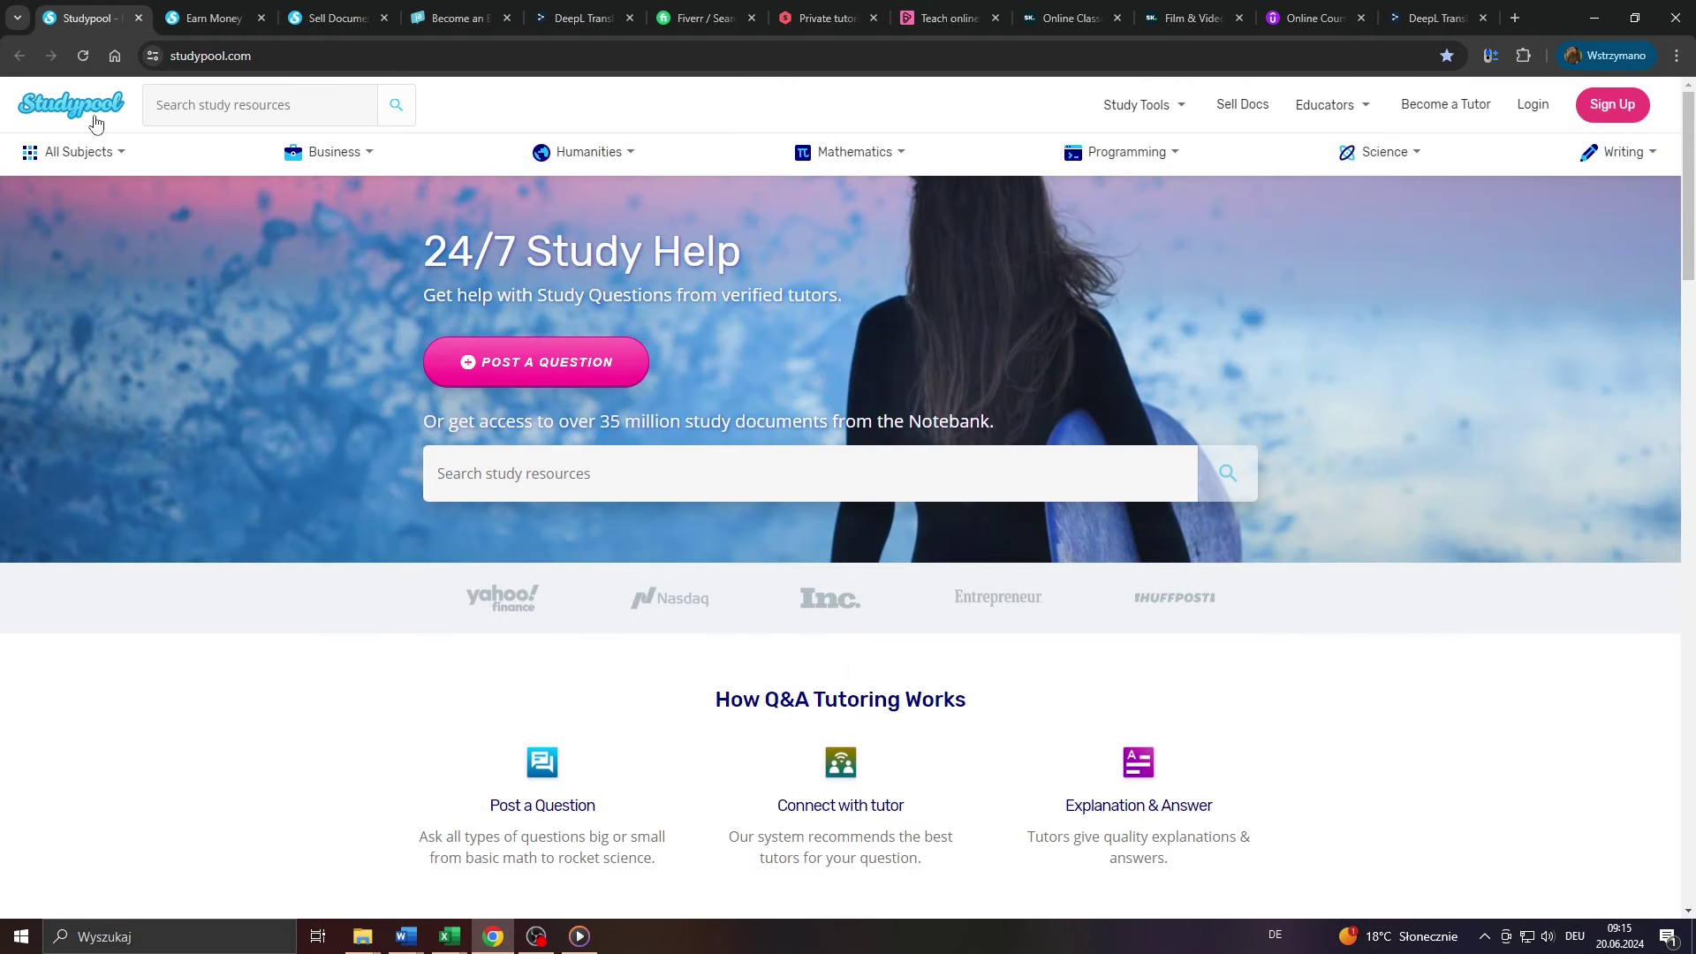
pyautogui.hotkey('ctrl', '+')
pyautogui.hotkey('ctrl', '+')
pyautogui.hotkey('ctrl', '+')
pyautogui.hotkey('ctrl', '+')
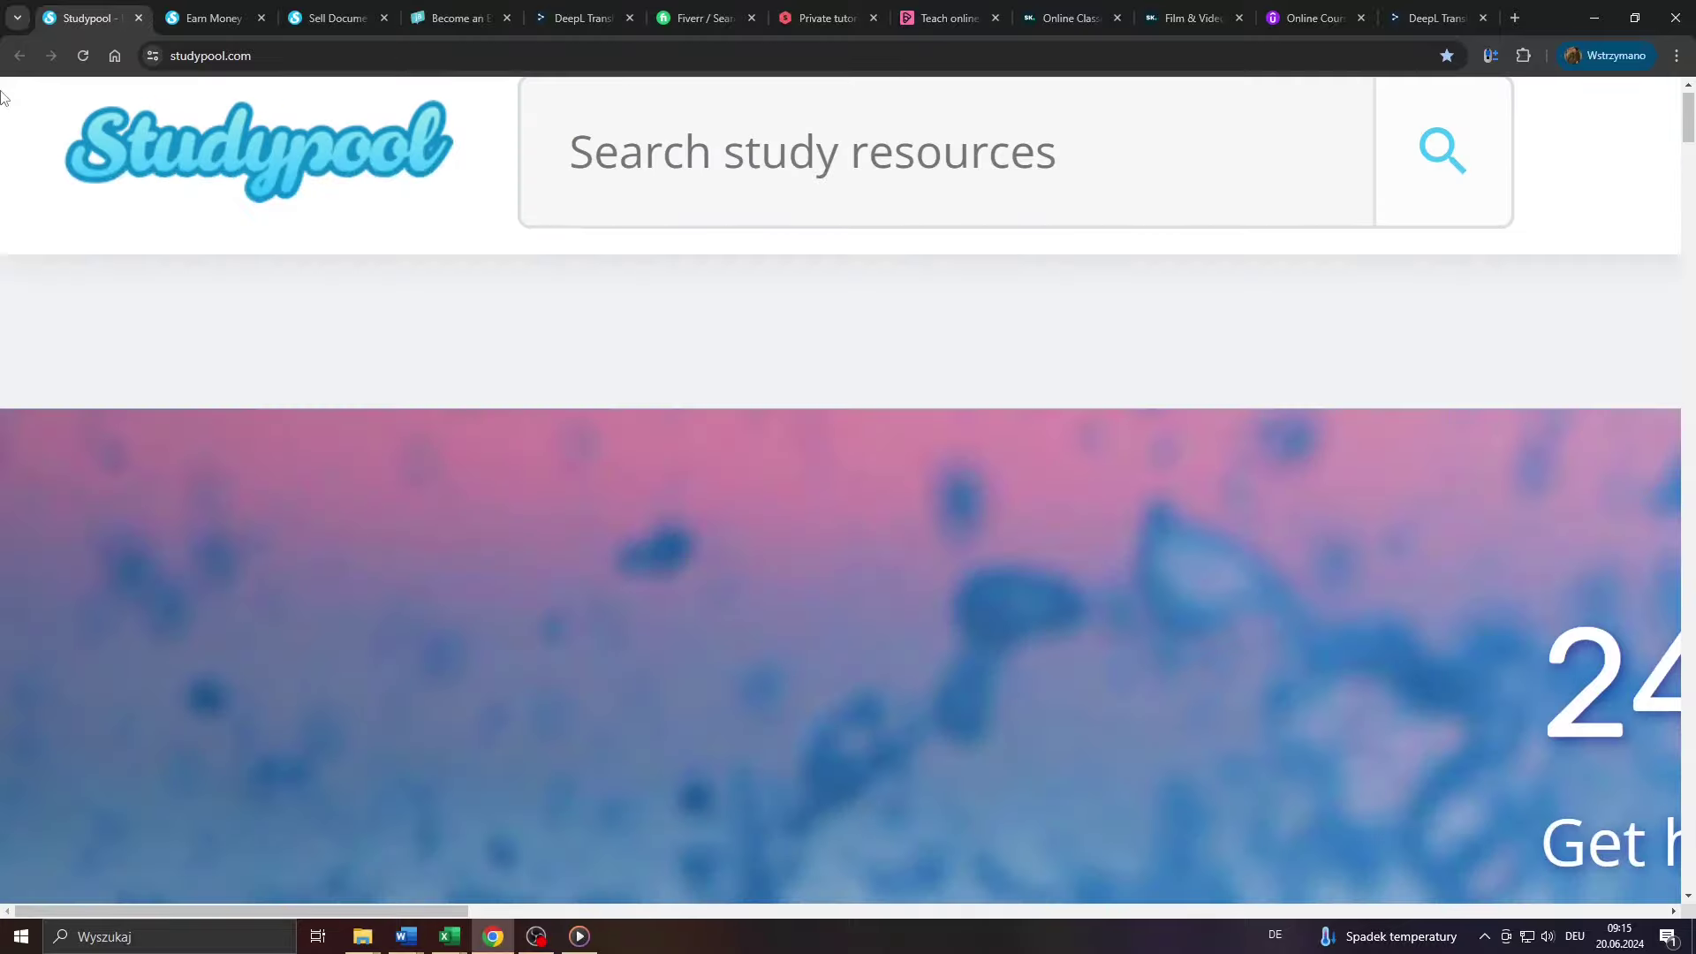
pyautogui.hotkey('ctrl', '+')
pyautogui.hotkey('ctrl', '+')
pyautogui.hotkey('ctrl', '+')
pyautogui.hotkey('ctrl', '-')
pyautogui.hotkey('ctrl', '-')
pyautogui.hotkey('ctrl', '-')
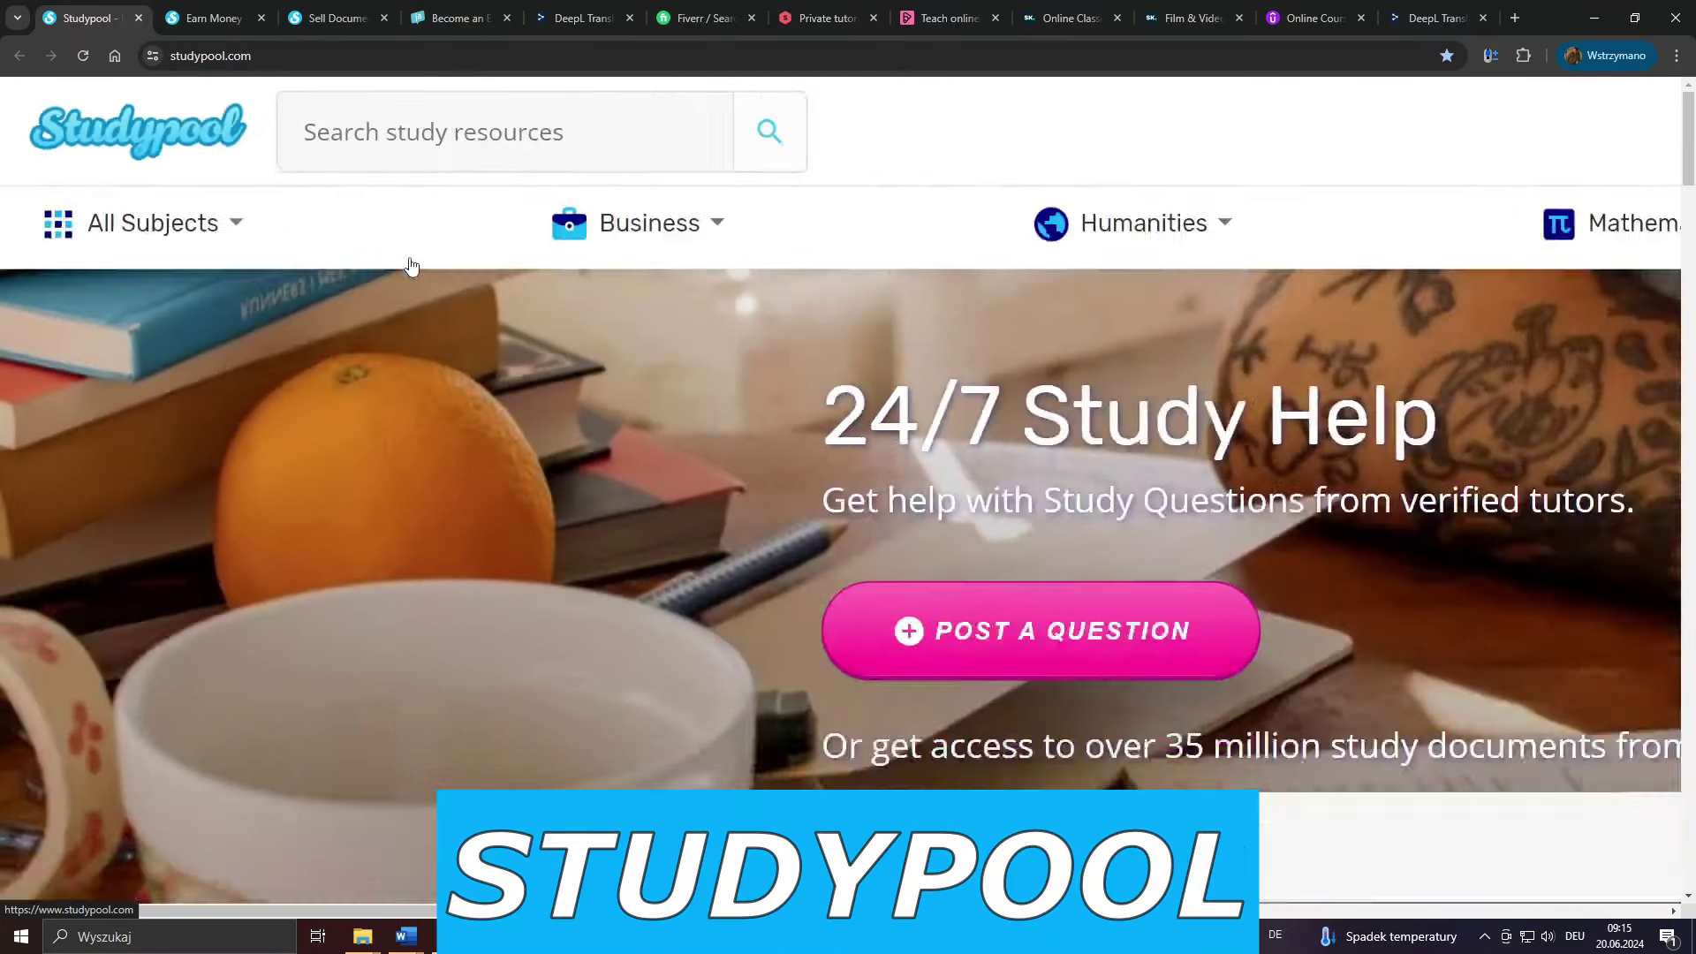
pyautogui.hotkey('ctrl', '-')
pyautogui.hotkey('ctrl', '-')
pyautogui.scroll(-2, 620, 249)
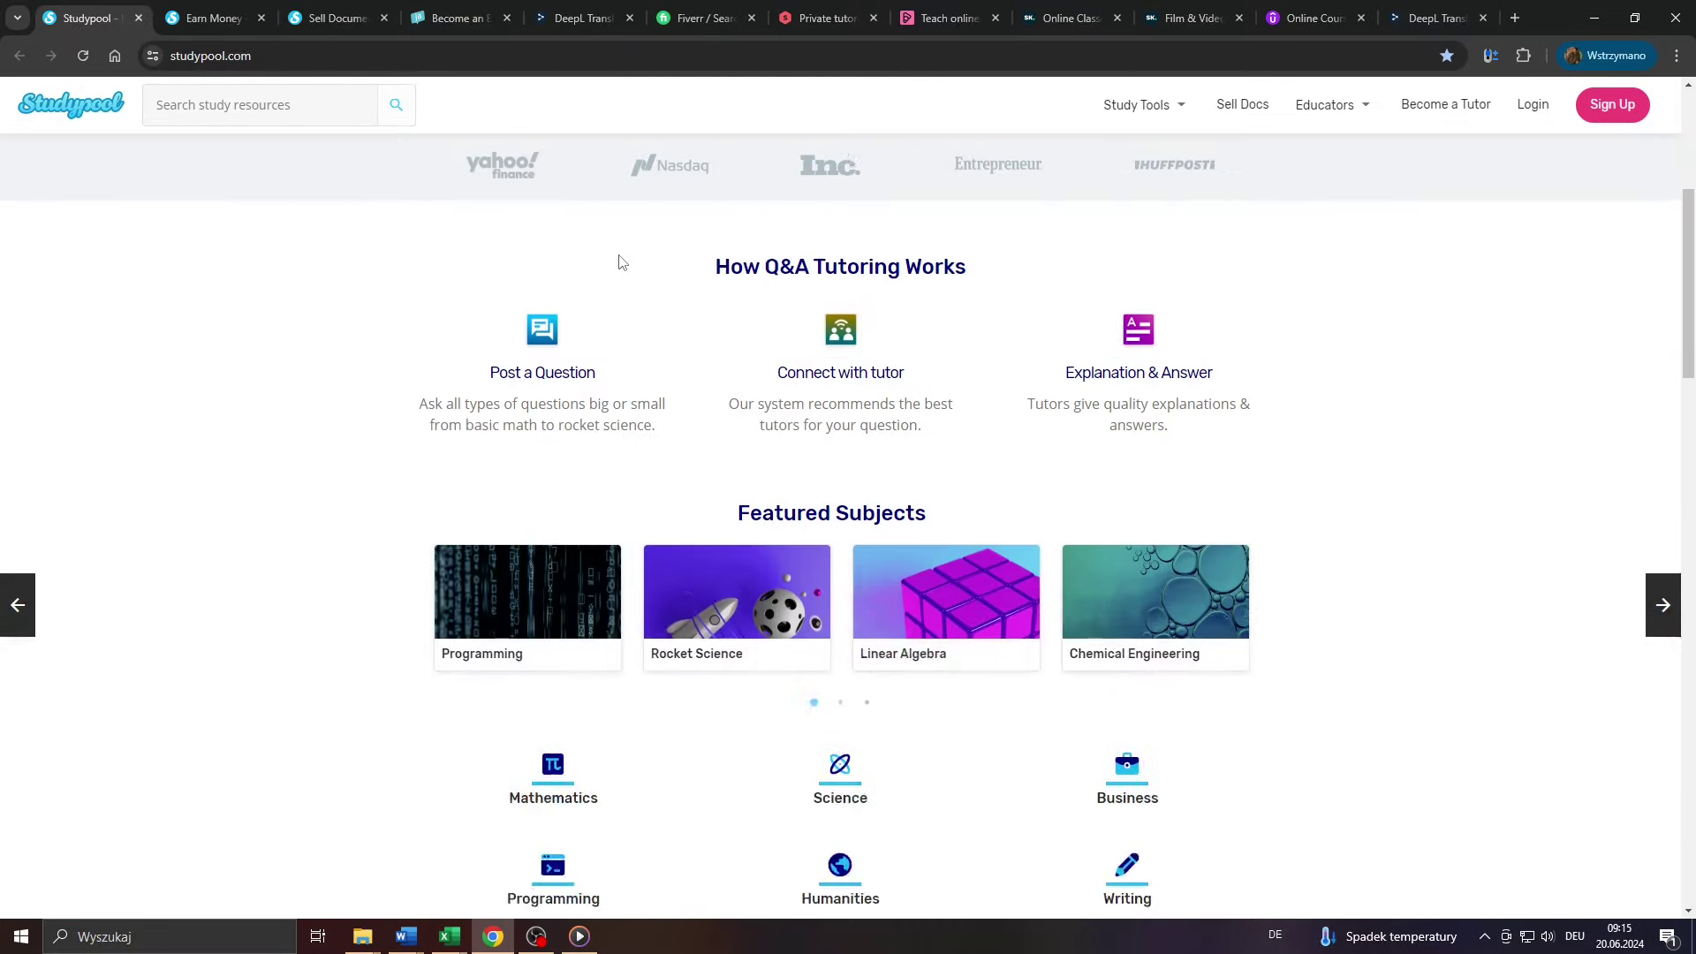
pyautogui.scroll(-3, 619, 261)
pyautogui.scroll(2, 618, 261)
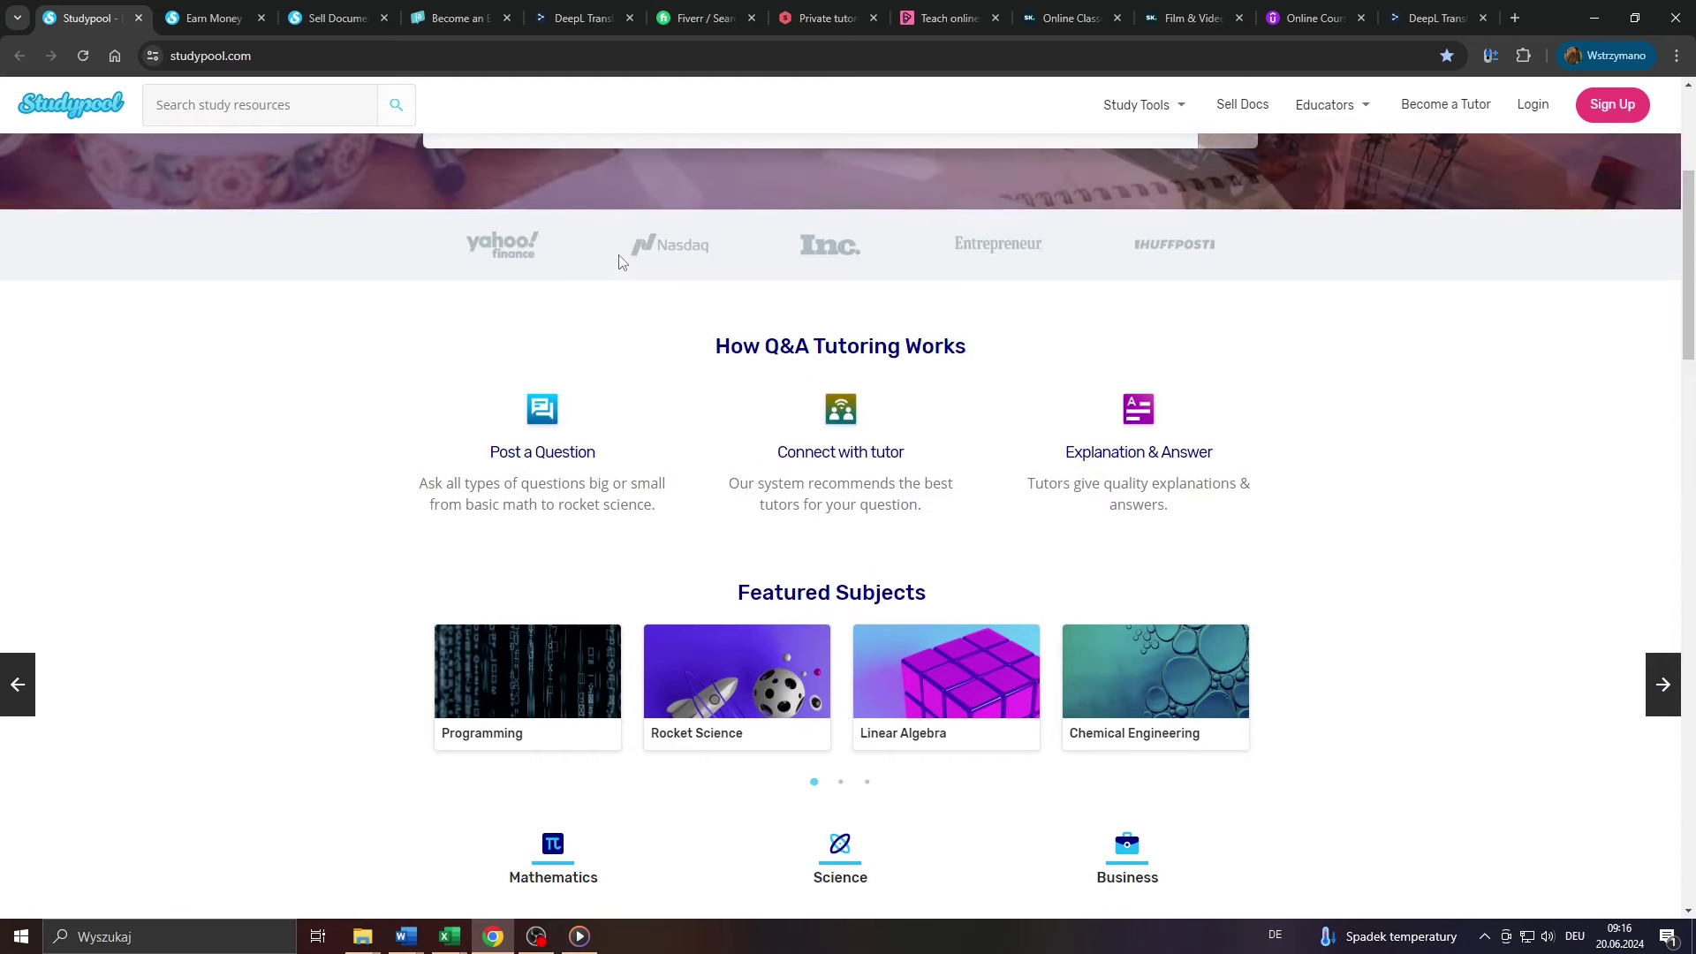
pyautogui.scroll(3, 618, 261)
pyautogui.scroll(-1, 821, 690)
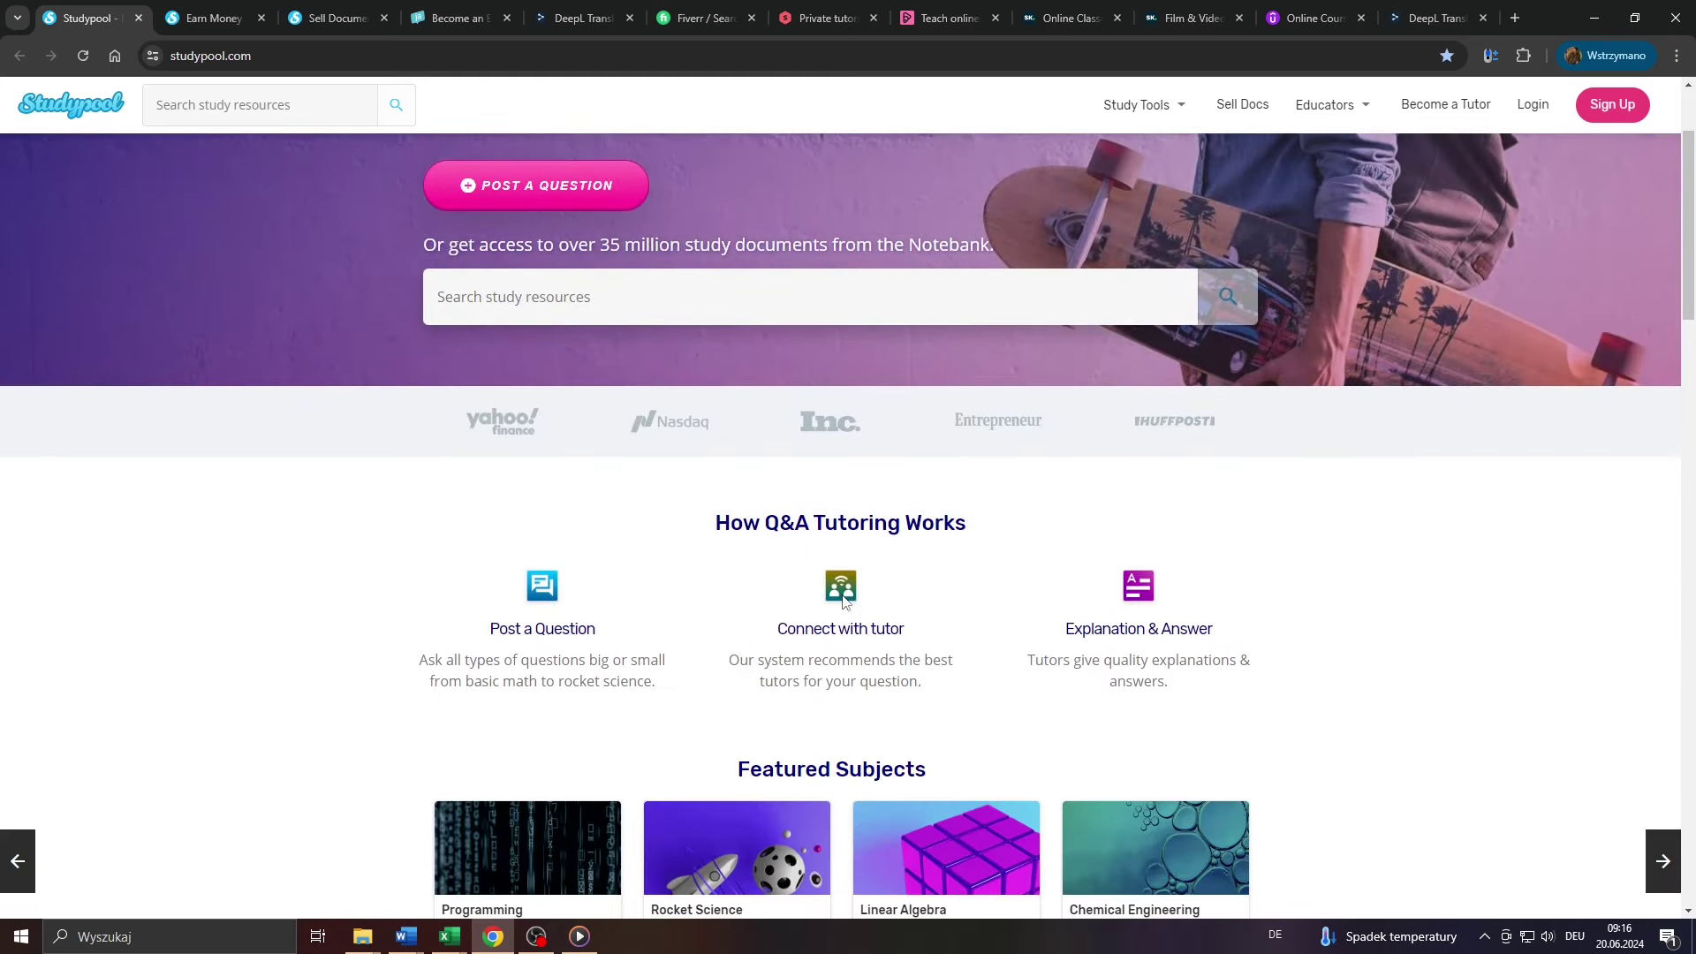
pyautogui.keyDown('ctrl'); pyautogui.scroll(5, 854, 570); pyautogui.keyUp('ctrl')
# Highlight the How Q&A Tutoring Works heading and Post a Question step, then open Earn Money.
pyautogui.moveTo(575, 495); pyautogui.dragTo(1099, 492)
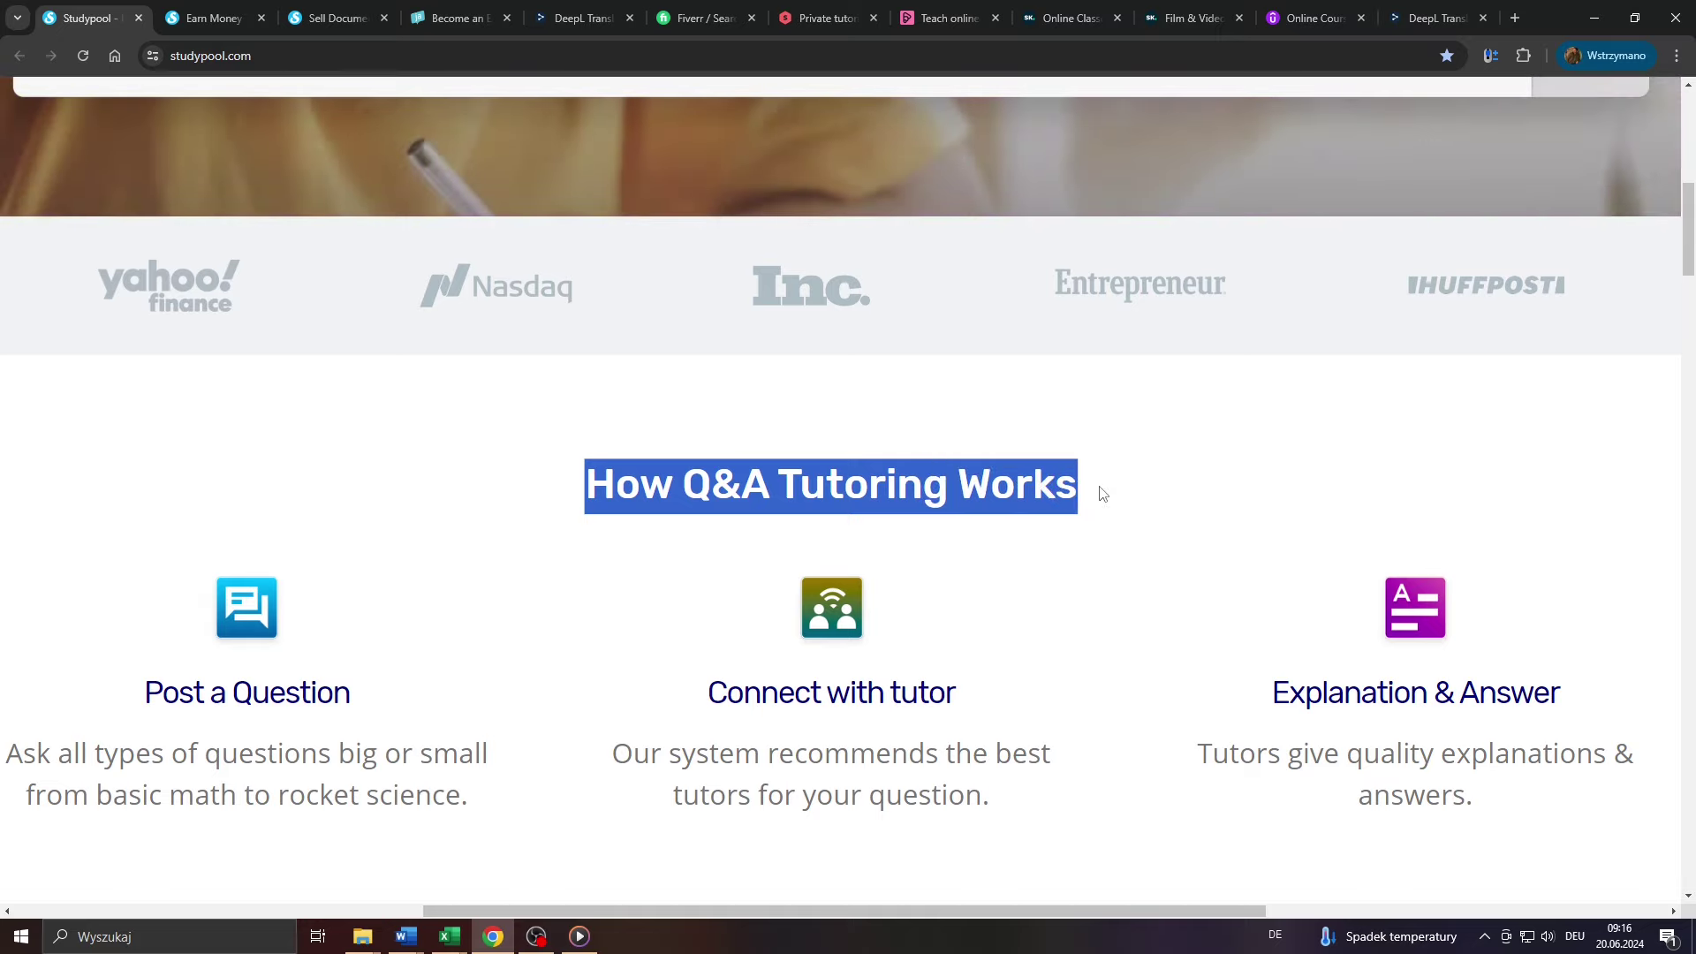
pyautogui.scroll(-1, 172, 604)
pyautogui.moveTo(142, 604); pyautogui.dragTo(377, 609)
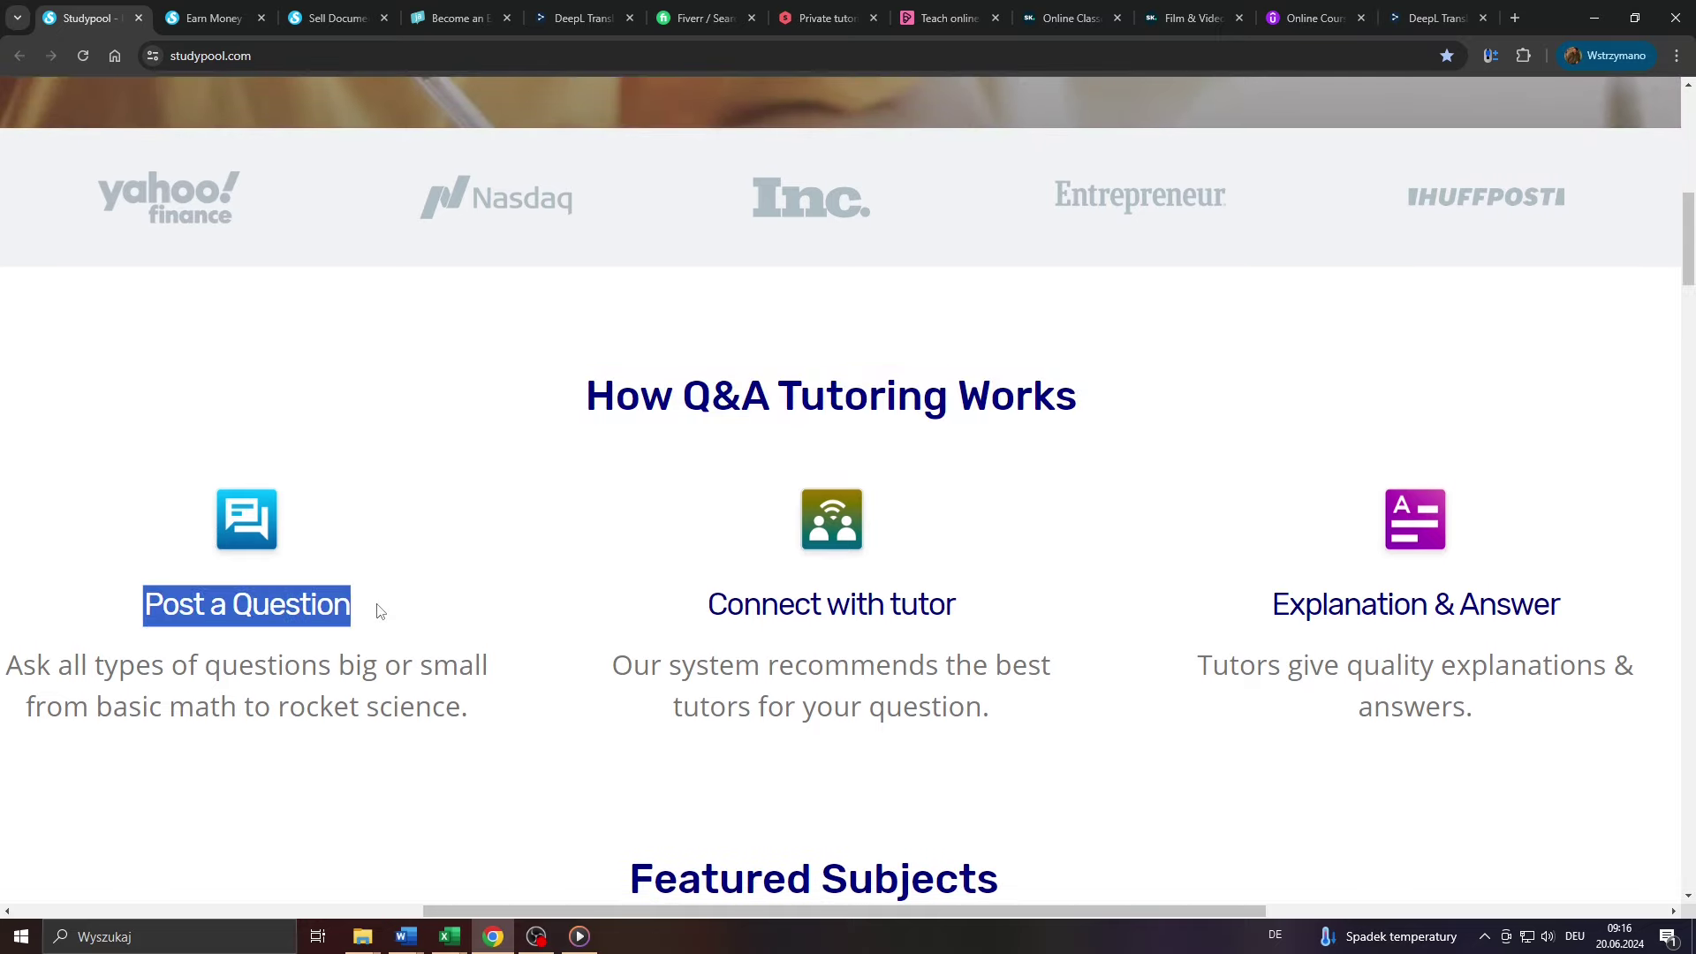
pyautogui.moveTo(647, 407); pyautogui.dragTo(1136, 403)
pyautogui.scroll(-3, 821, 531)
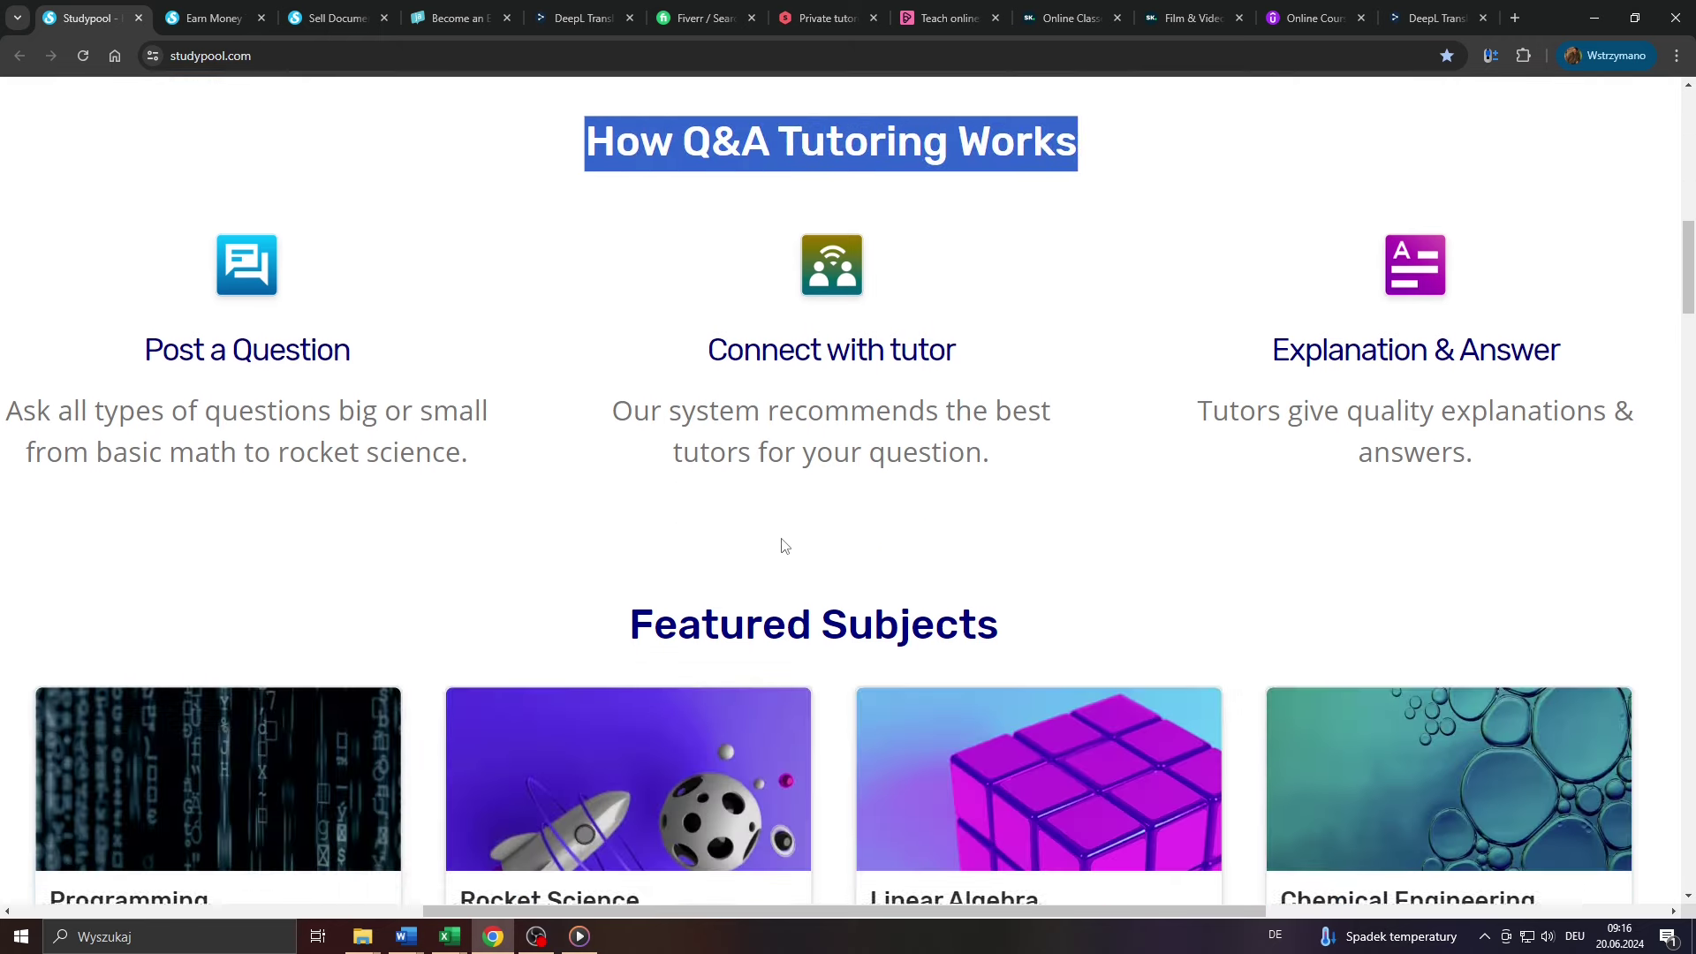
pyautogui.scroll(-3, 318, 596)
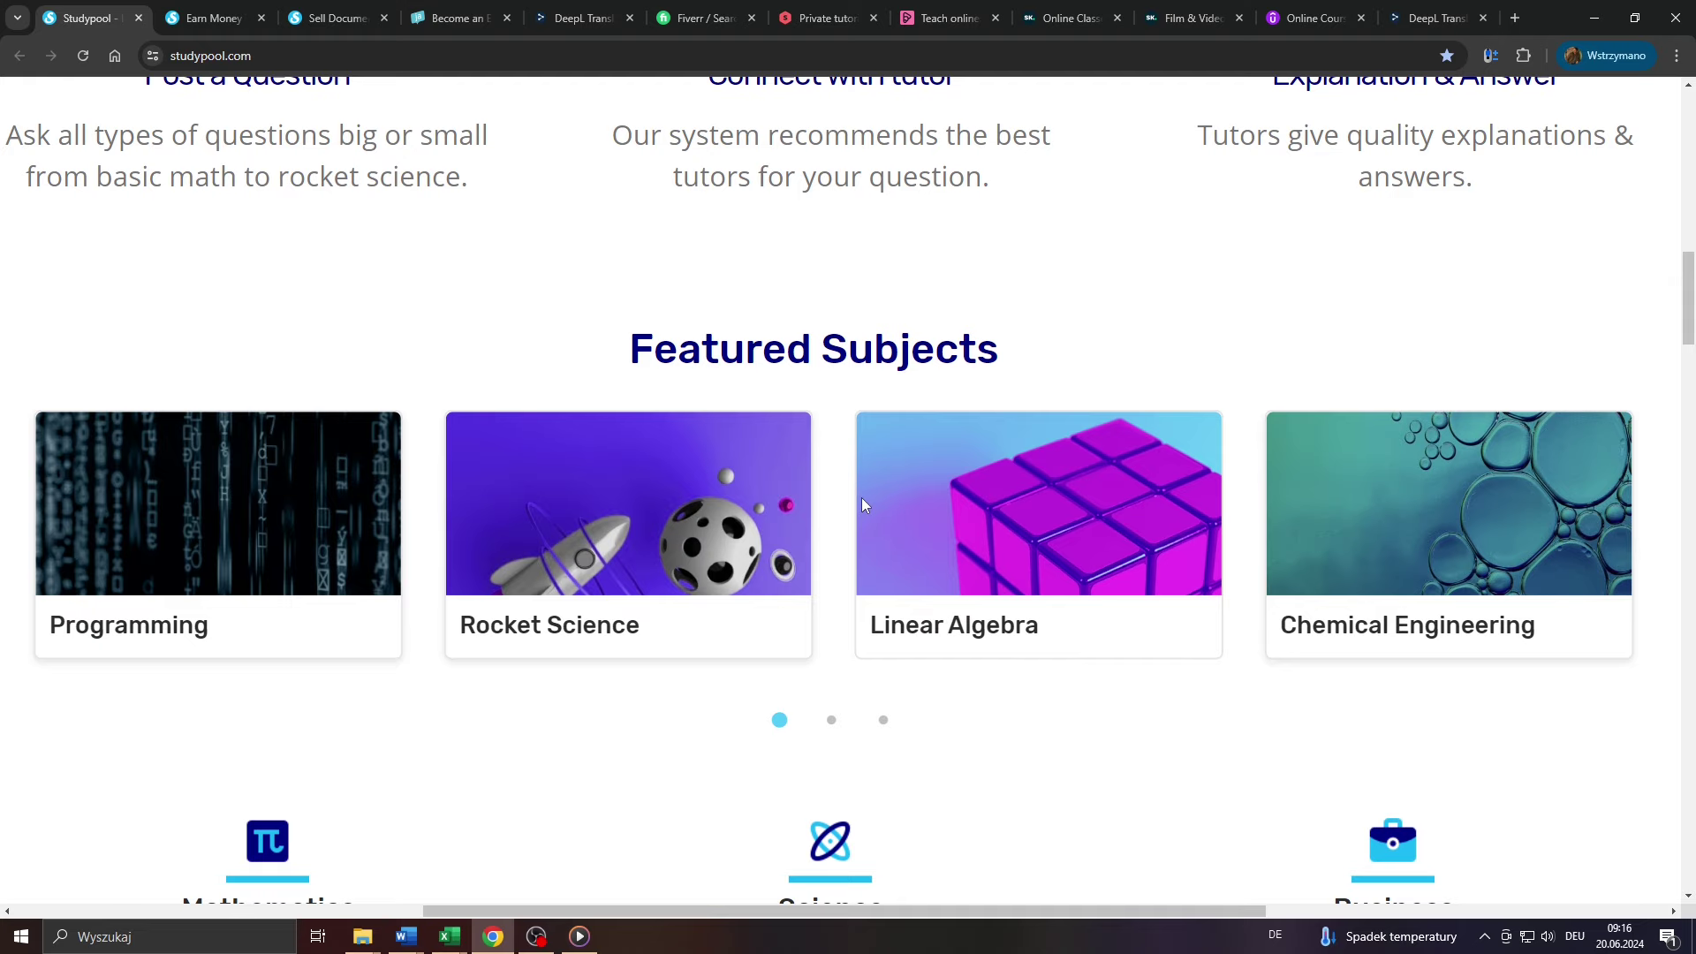
pyautogui.hotkey('ctrl', '0')
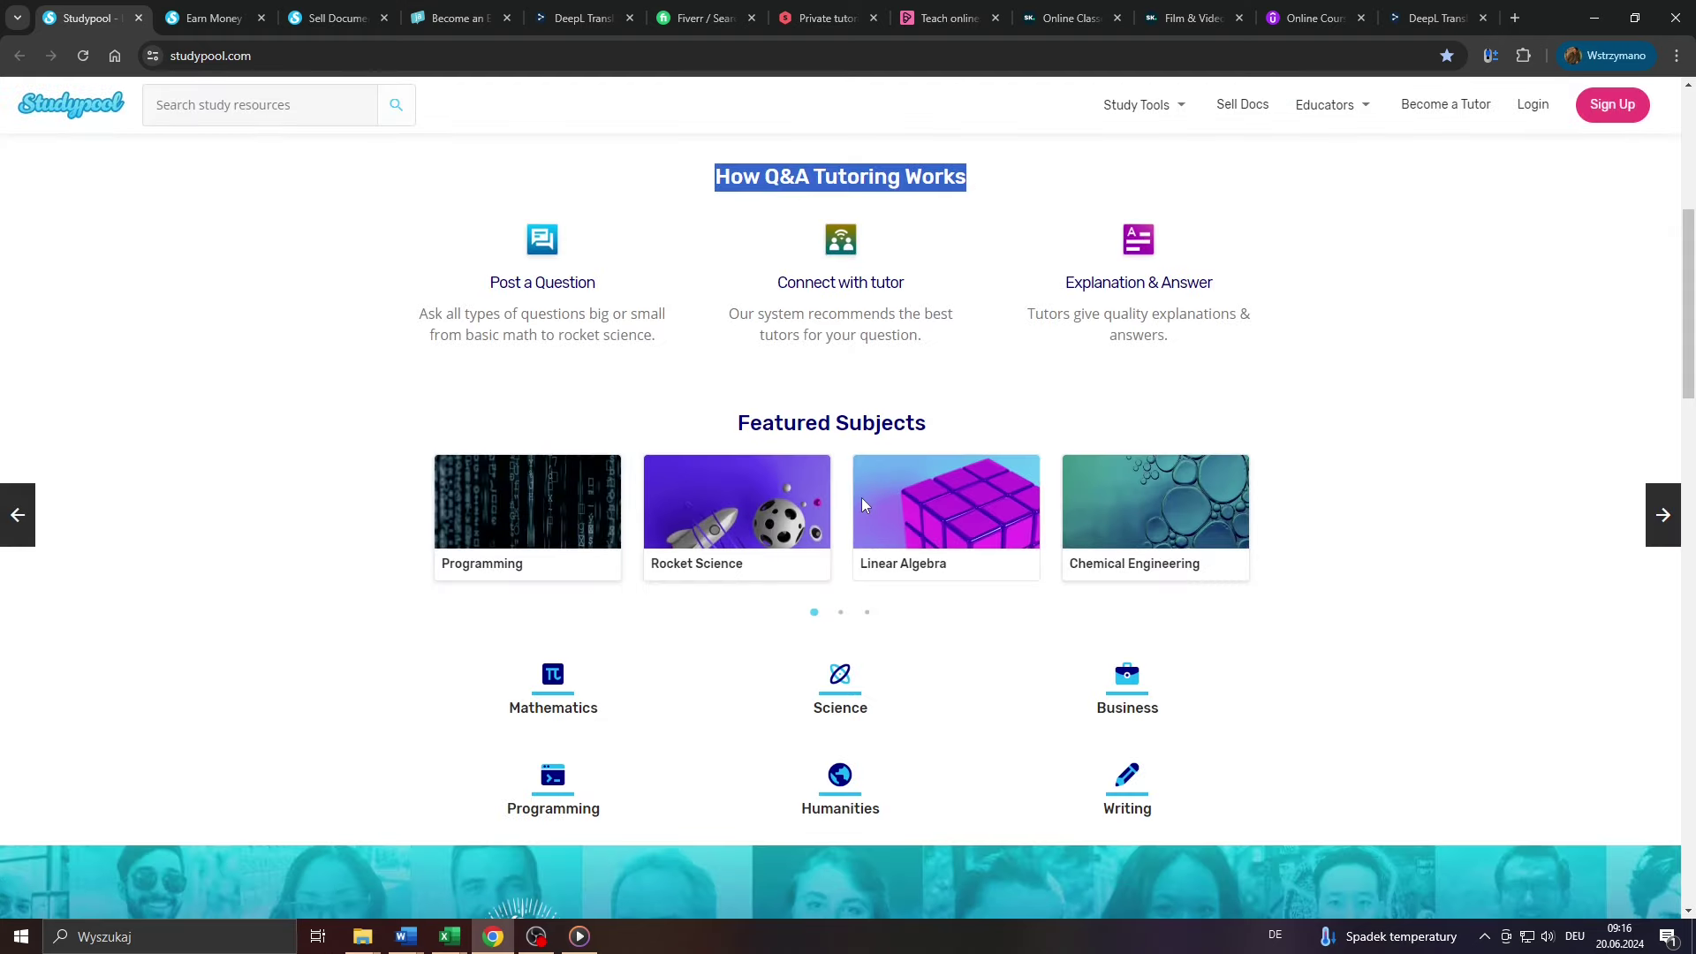
pyautogui.scroll(2, 861, 502)
pyautogui.keyDown('ctrl'); pyautogui.scroll(5, 545, 534); pyautogui.keyUp('ctrl')
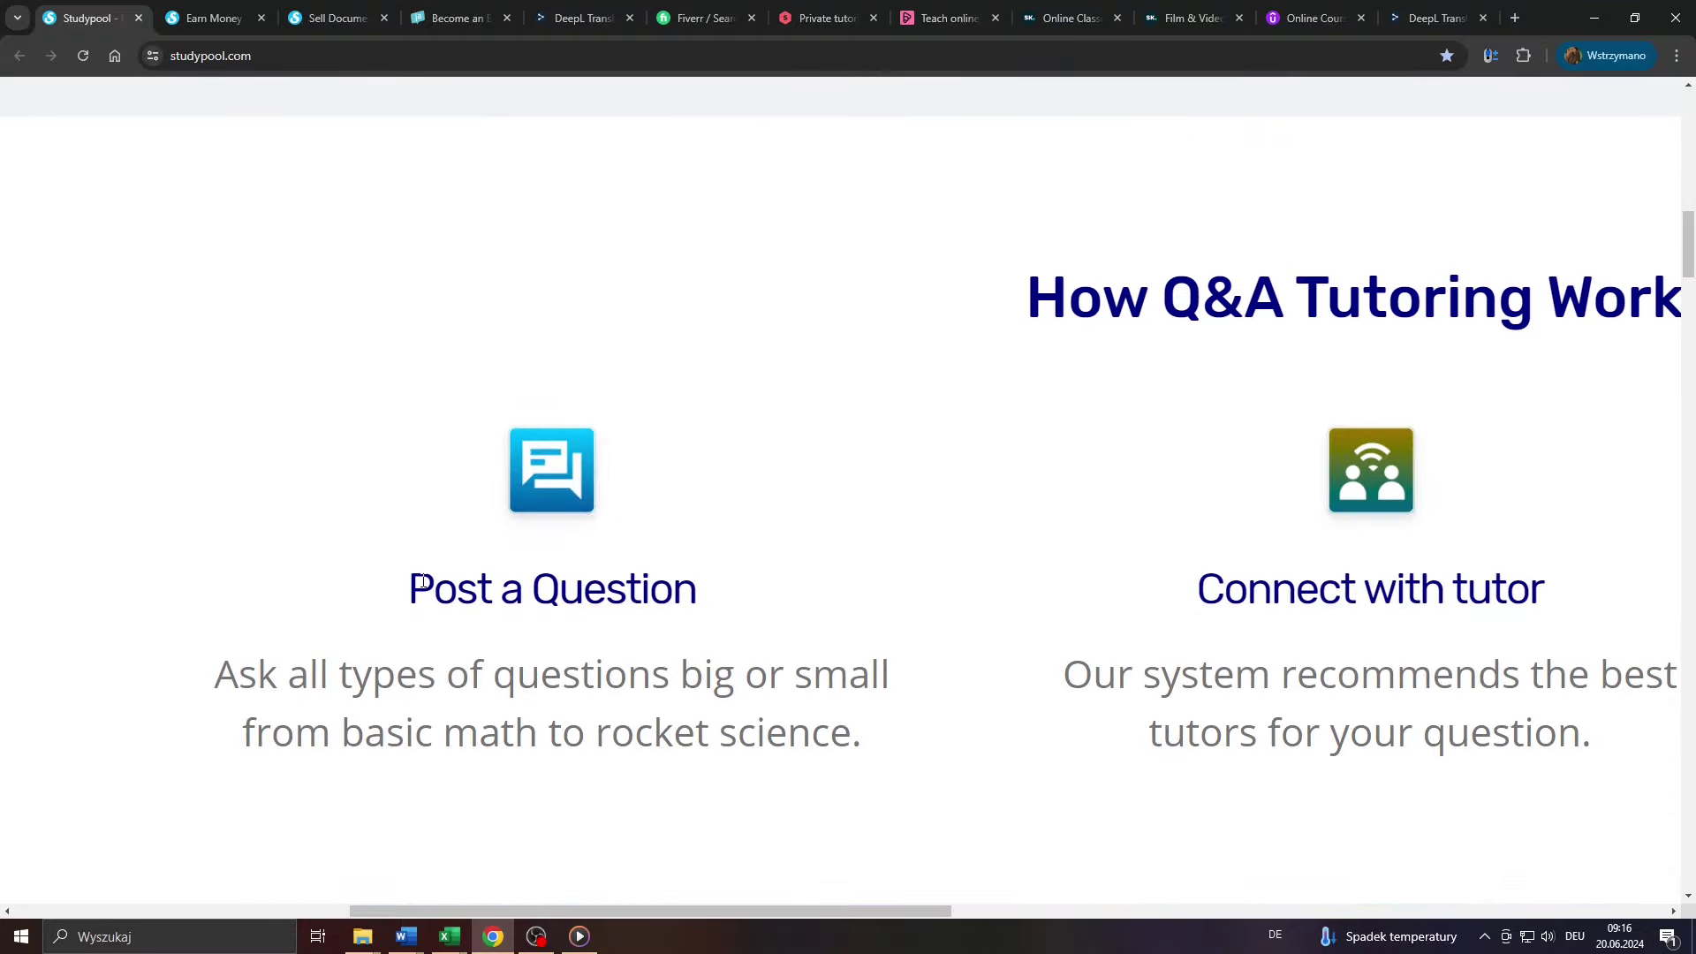
pyautogui.moveTo(414, 585)
pyautogui.mouseDown()
pyautogui.moveTo(672, 591)
pyautogui.moveTo(743, 634)
pyautogui.mouseUp()
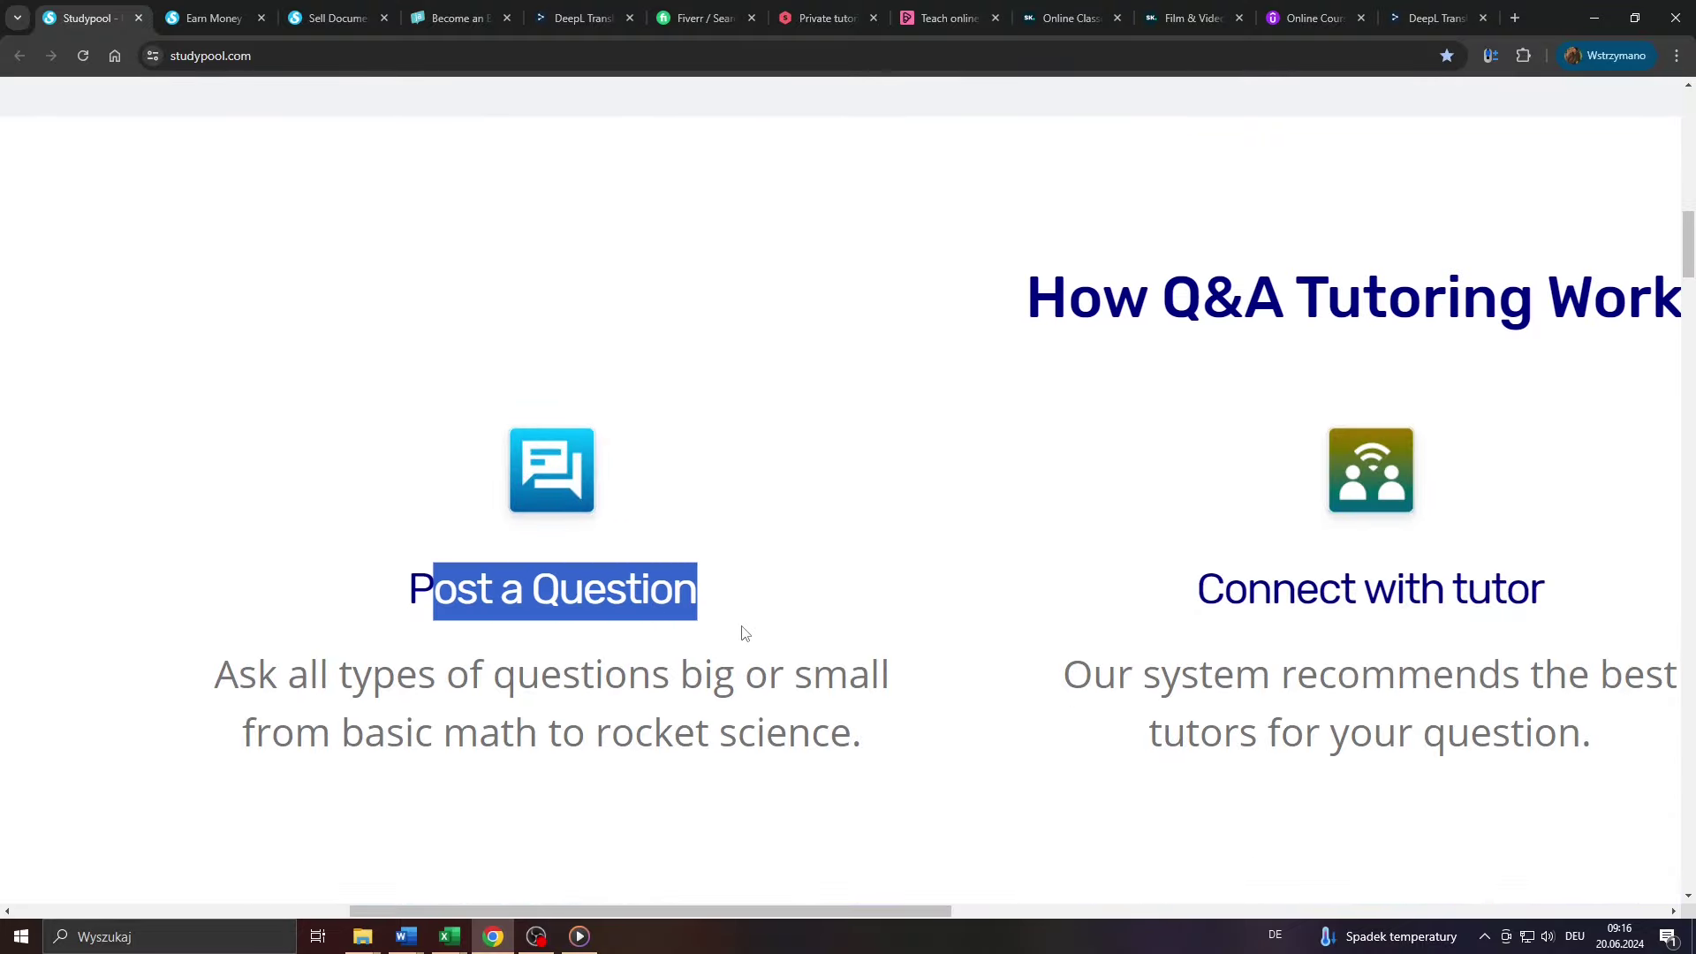
pyautogui.keyDown('ctrl'); pyautogui.scroll(-5, 742, 633); pyautogui.keyUp('ctrl')
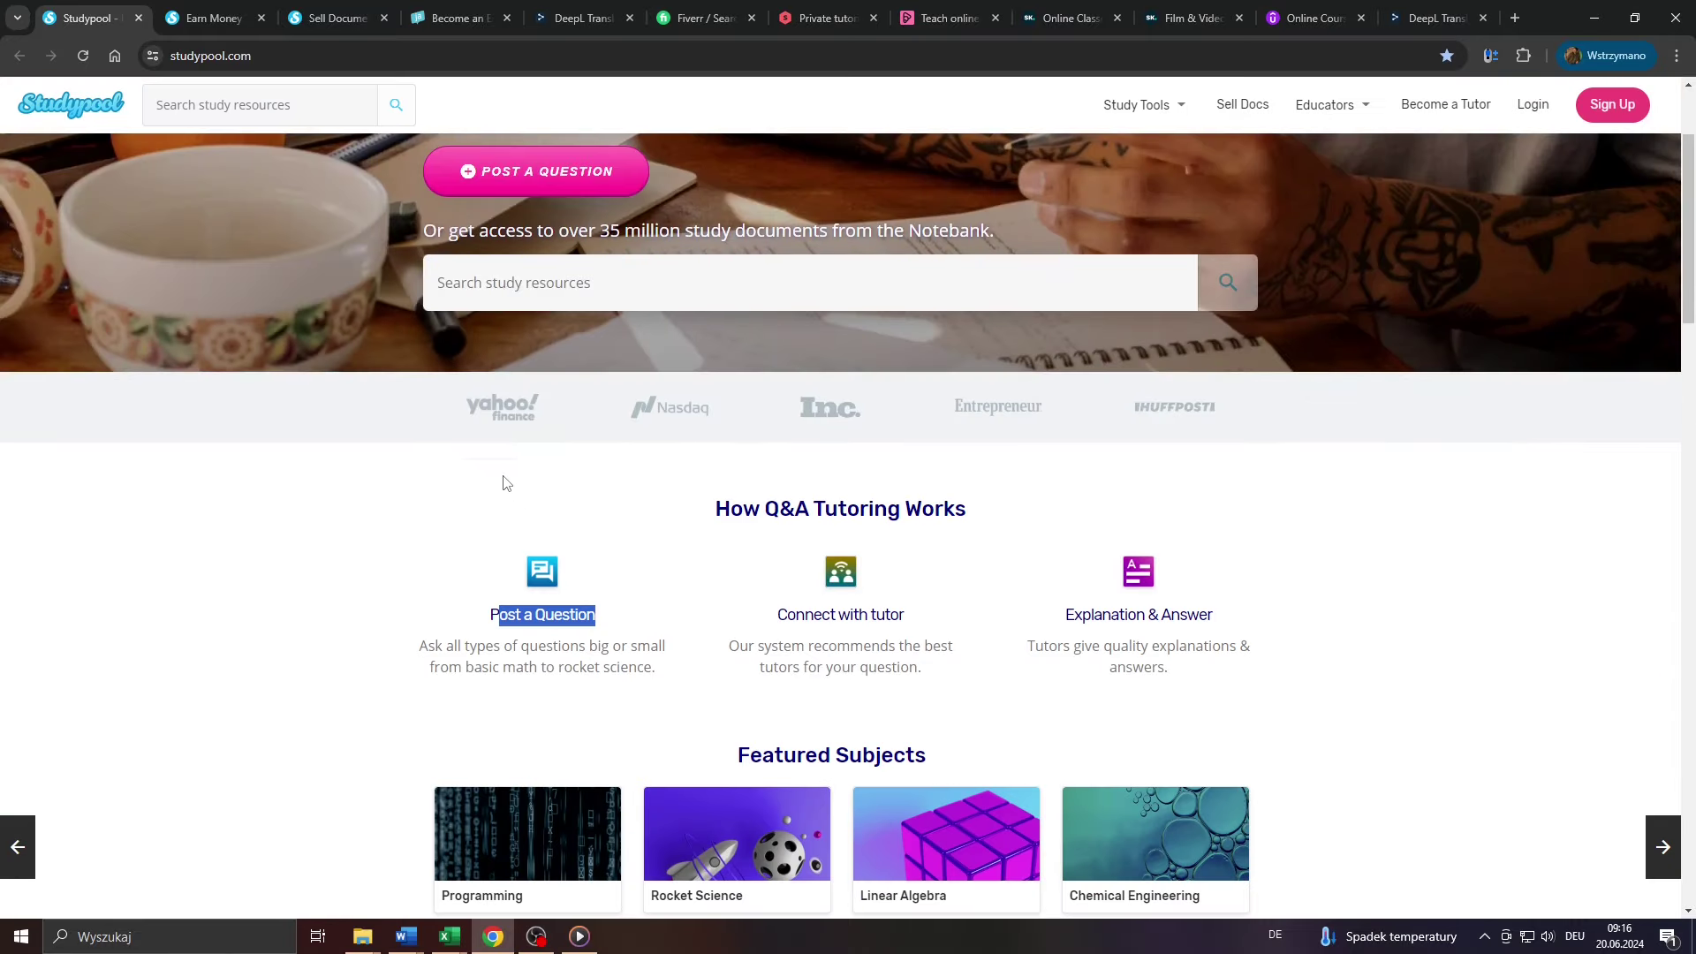
pyautogui.scroll(3, 504, 484)
pyautogui.click(210, 17)
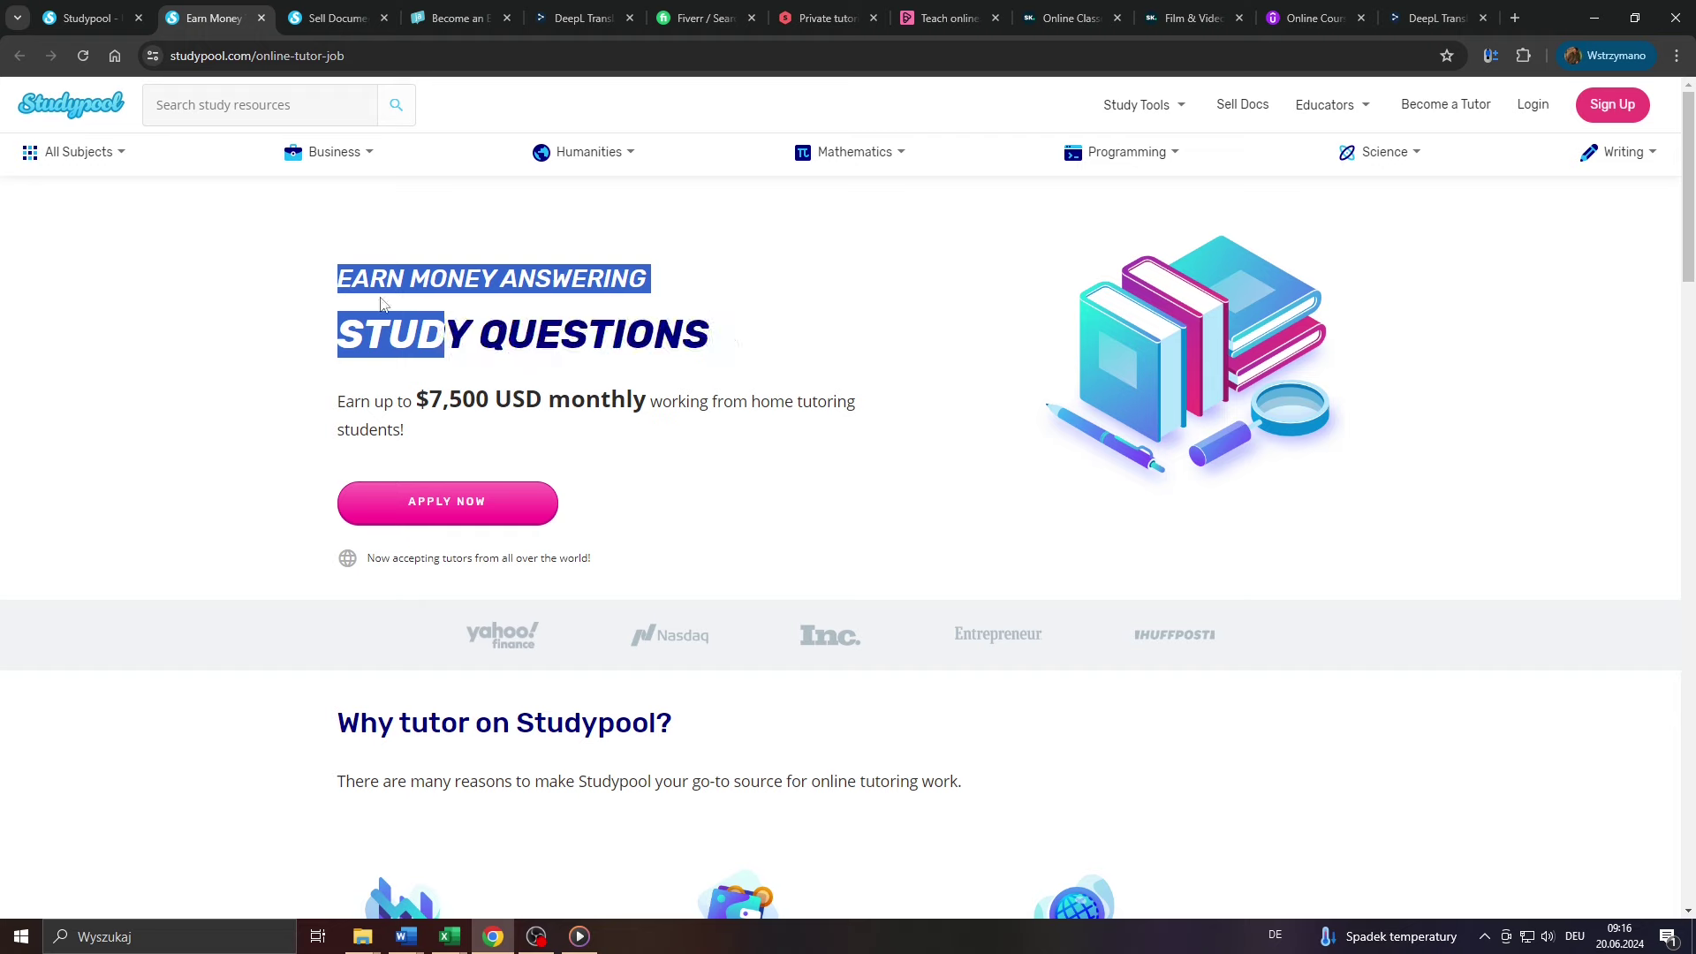
pyautogui.moveTo(318, 330); pyautogui.dragTo(385, 305)
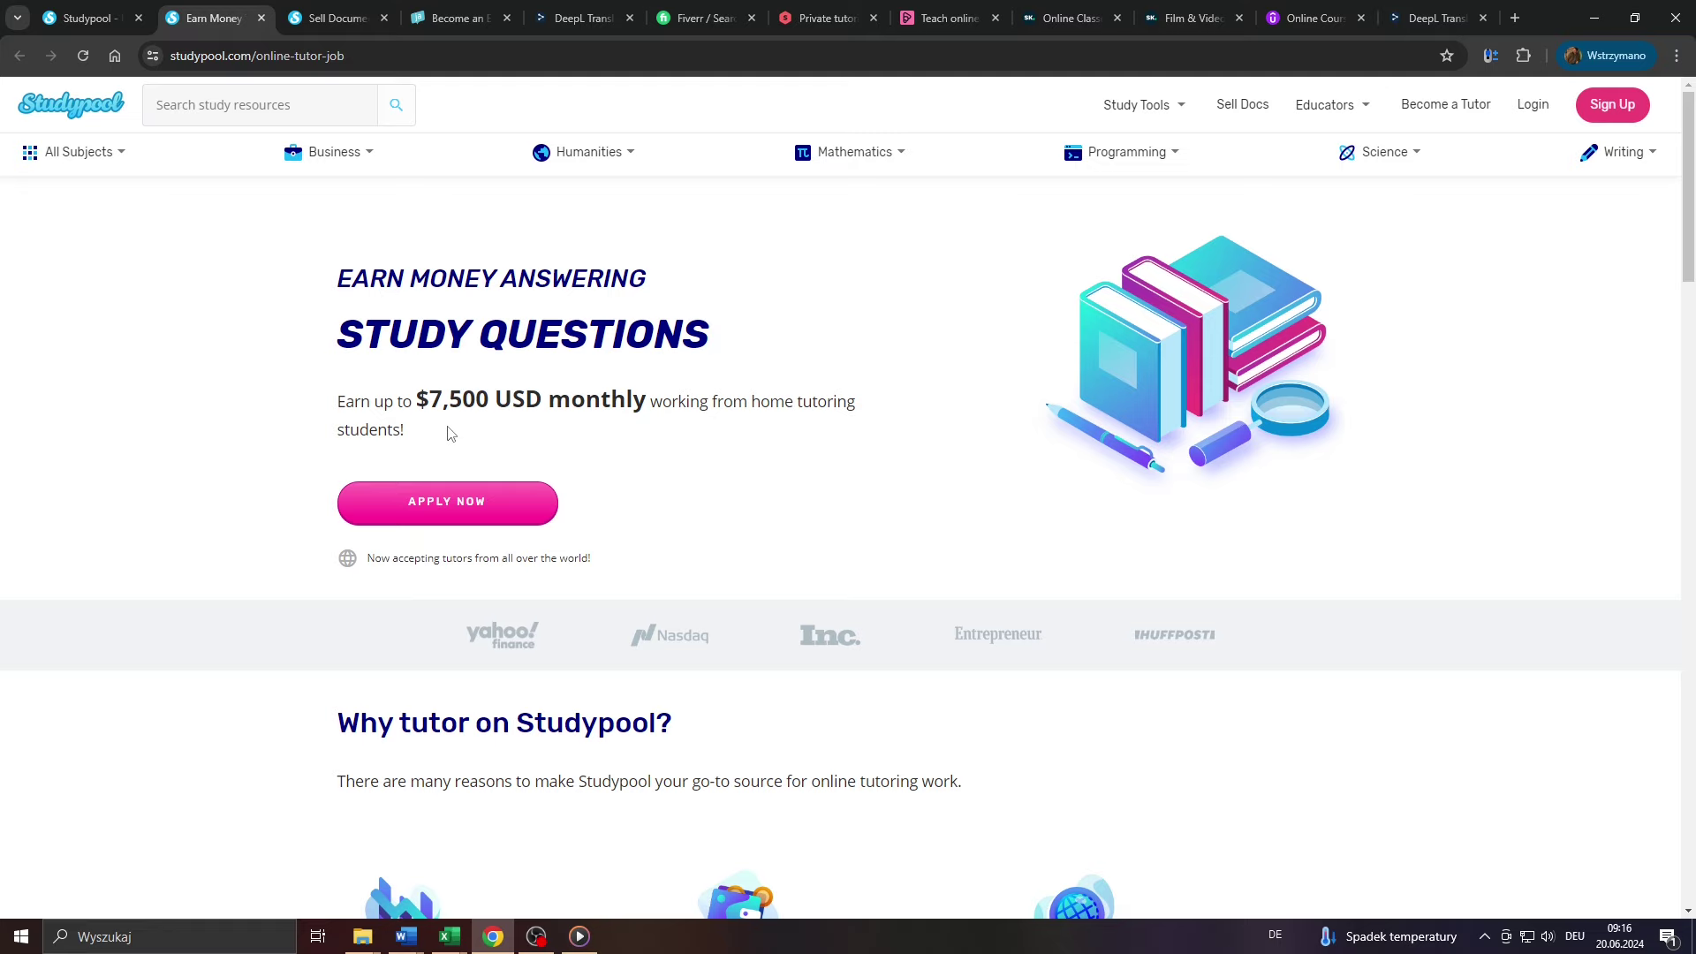
pyautogui.scroll(-3, 446, 437)
pyautogui.scroll(-2, 447, 440)
pyautogui.scroll(-3, 447, 442)
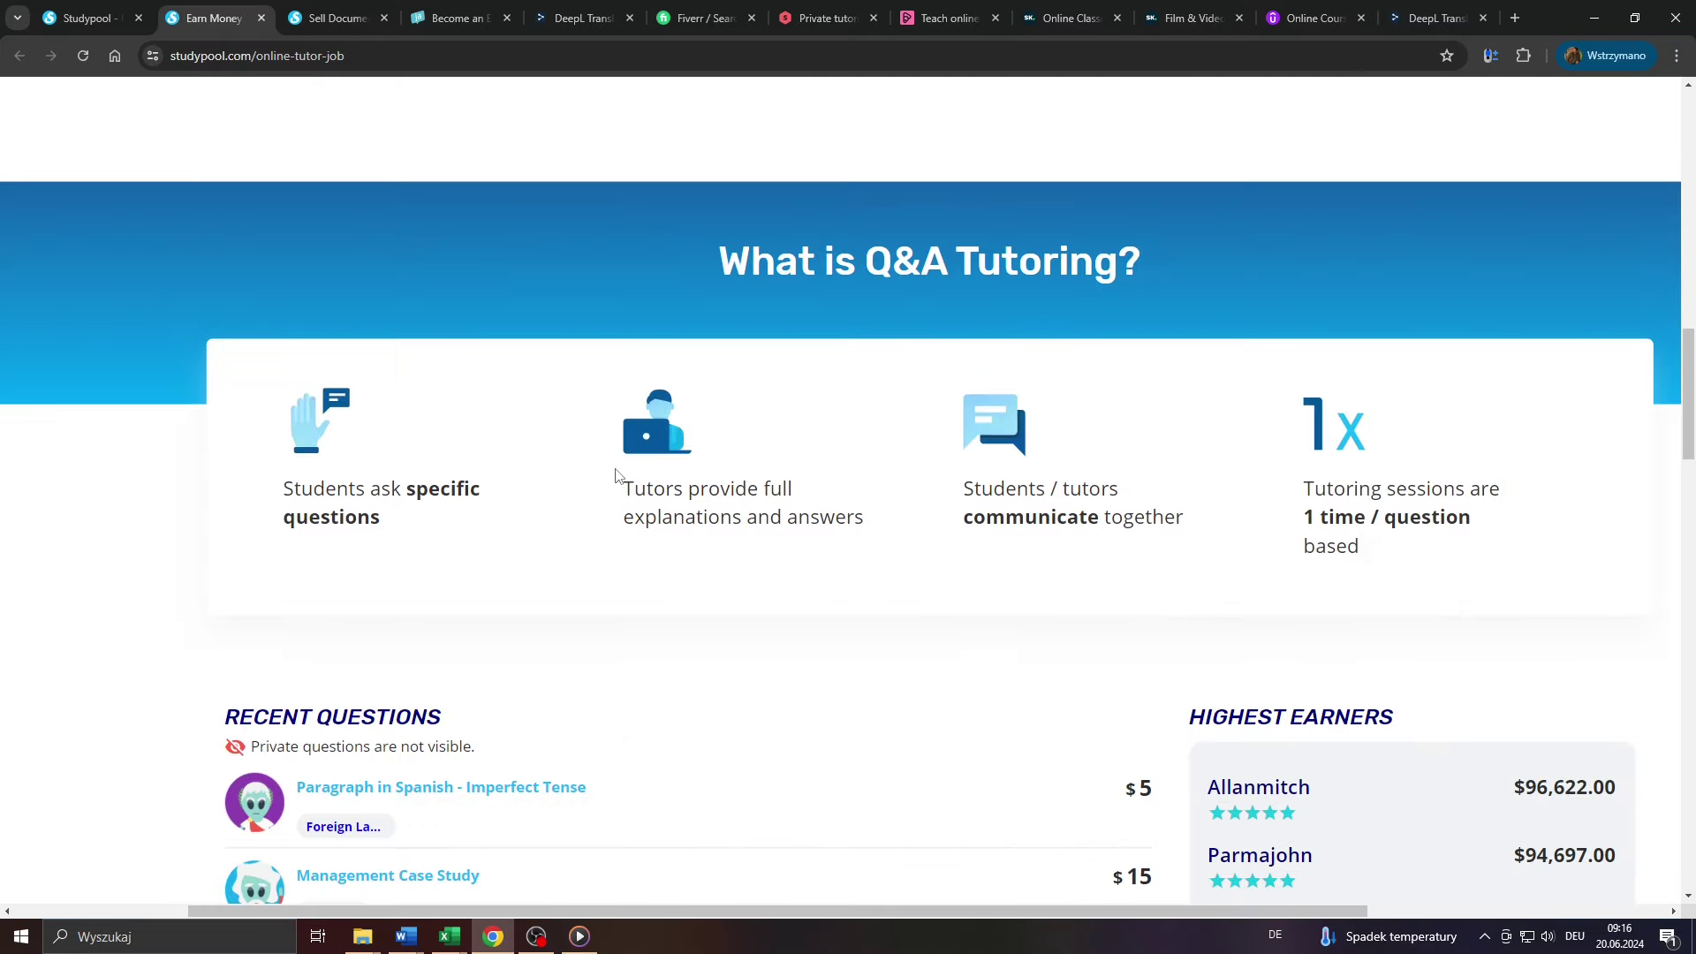
pyautogui.moveTo(620, 475); pyautogui.dragTo(782, 493)
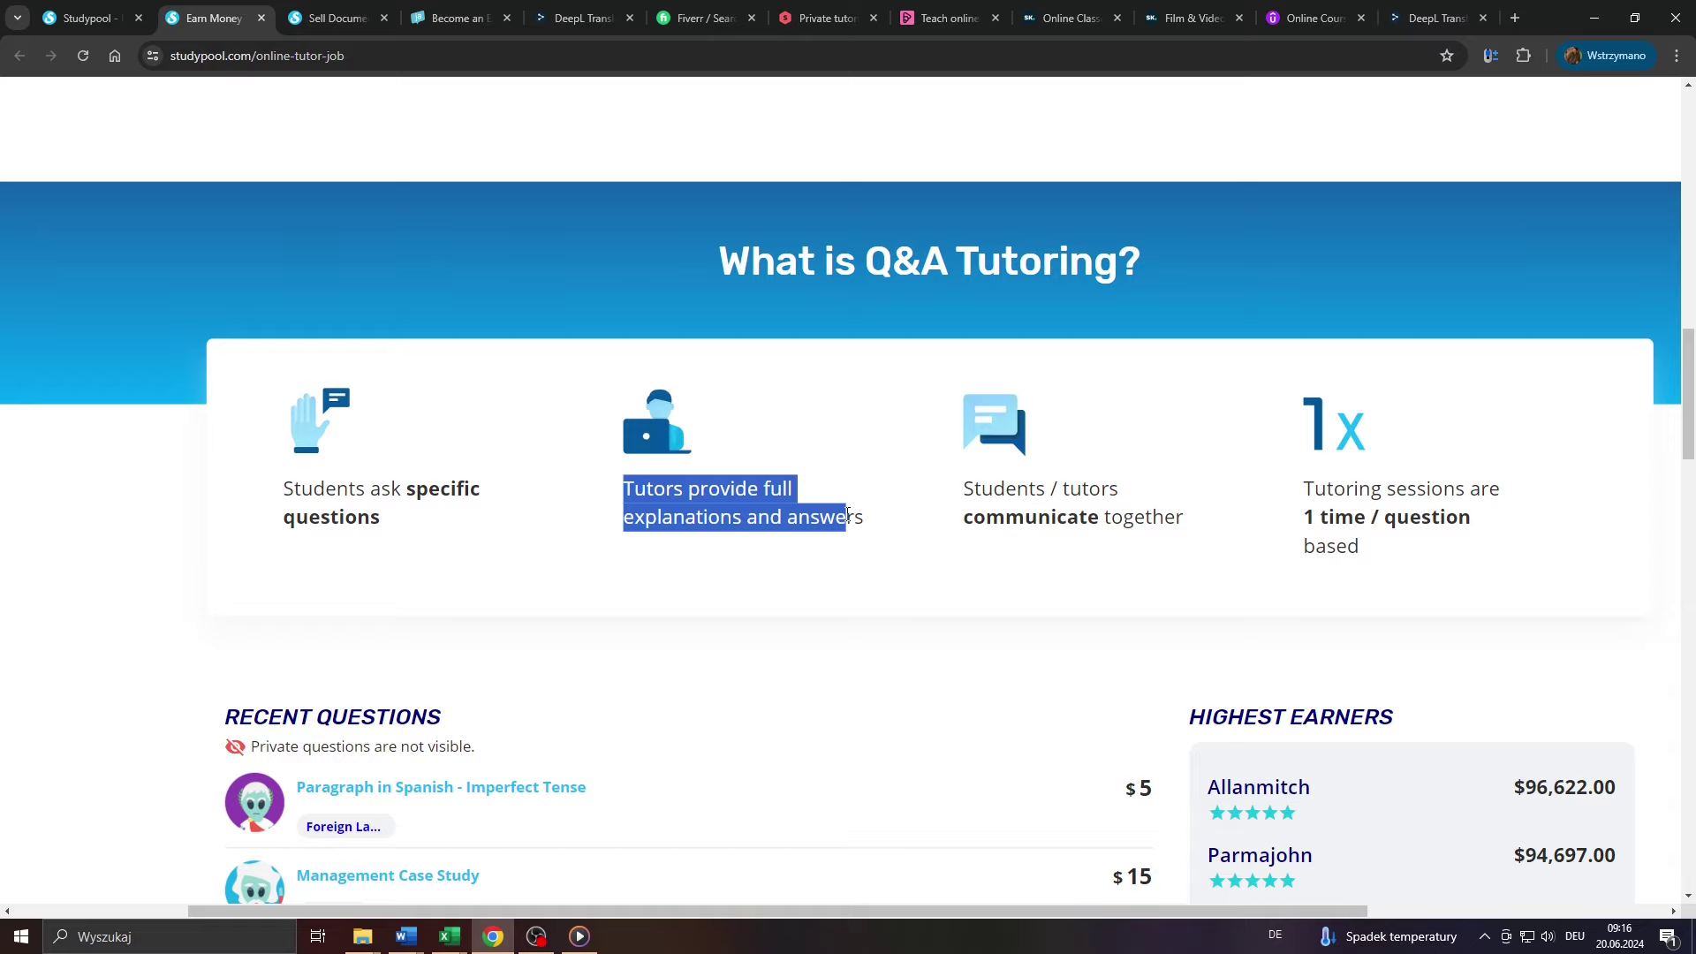
pyautogui.click(774, 510)
pyautogui.scroll(-3, 761, 517)
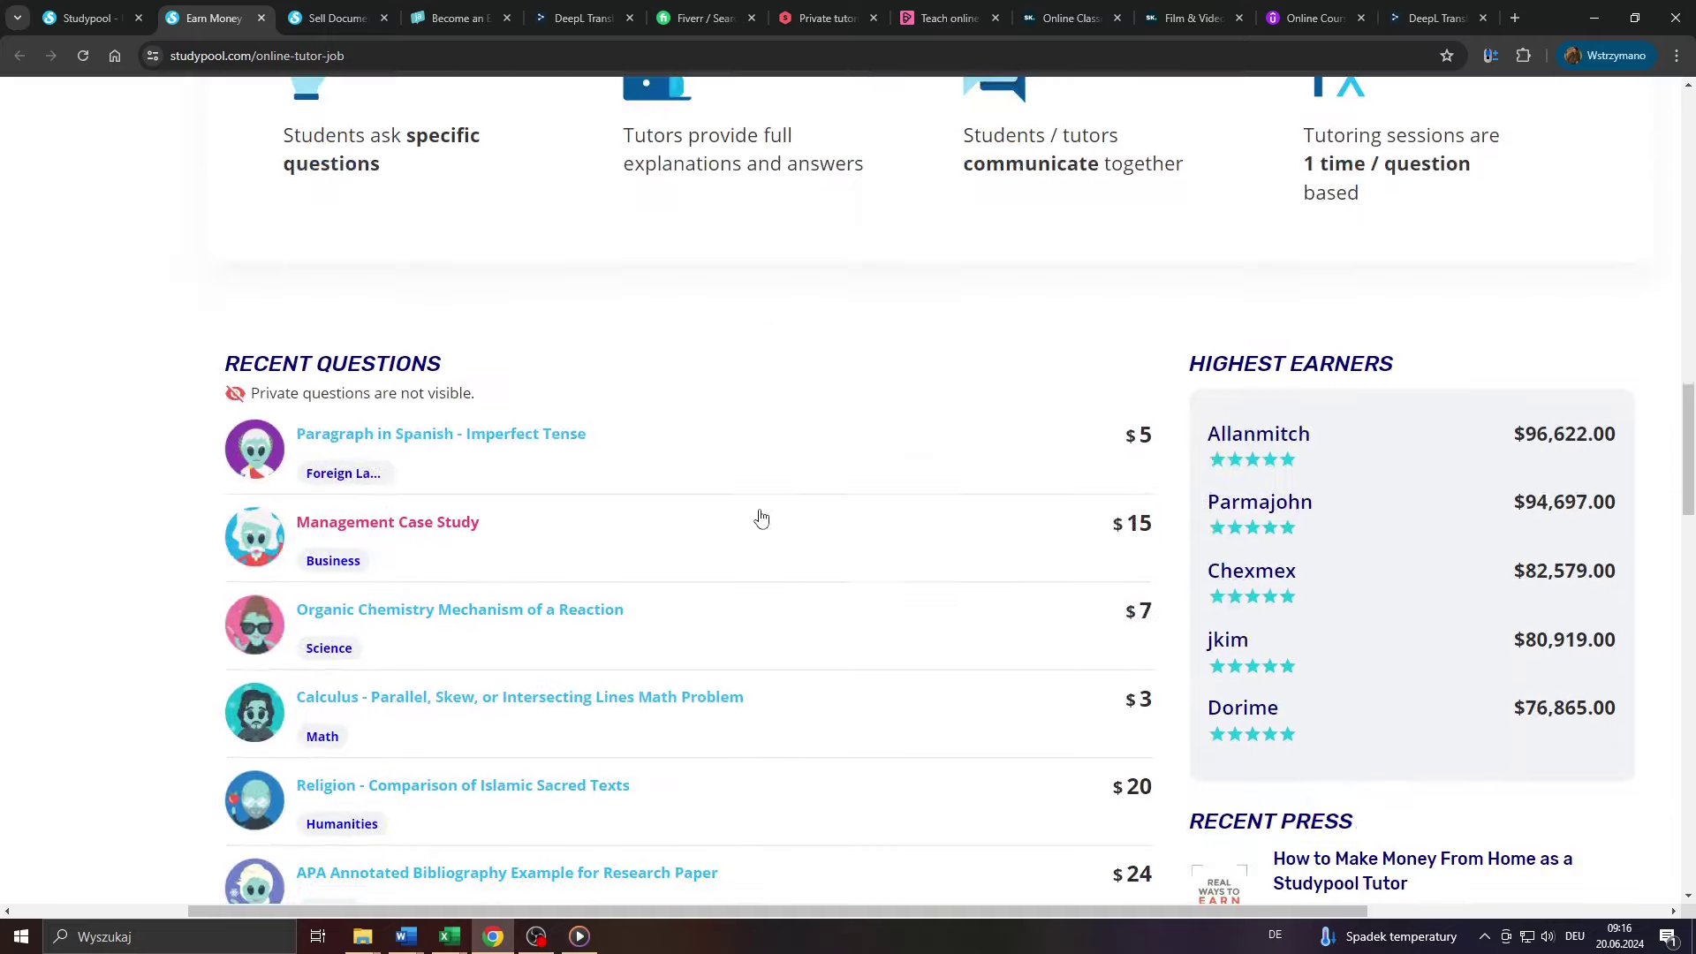
pyautogui.keyDown('ctrl'); pyautogui.scroll(1, 1210, 512); pyautogui.keyUp('ctrl')
pyautogui.keyDown('ctrl'); pyautogui.scroll(1, 985, 375); pyautogui.keyUp('ctrl')
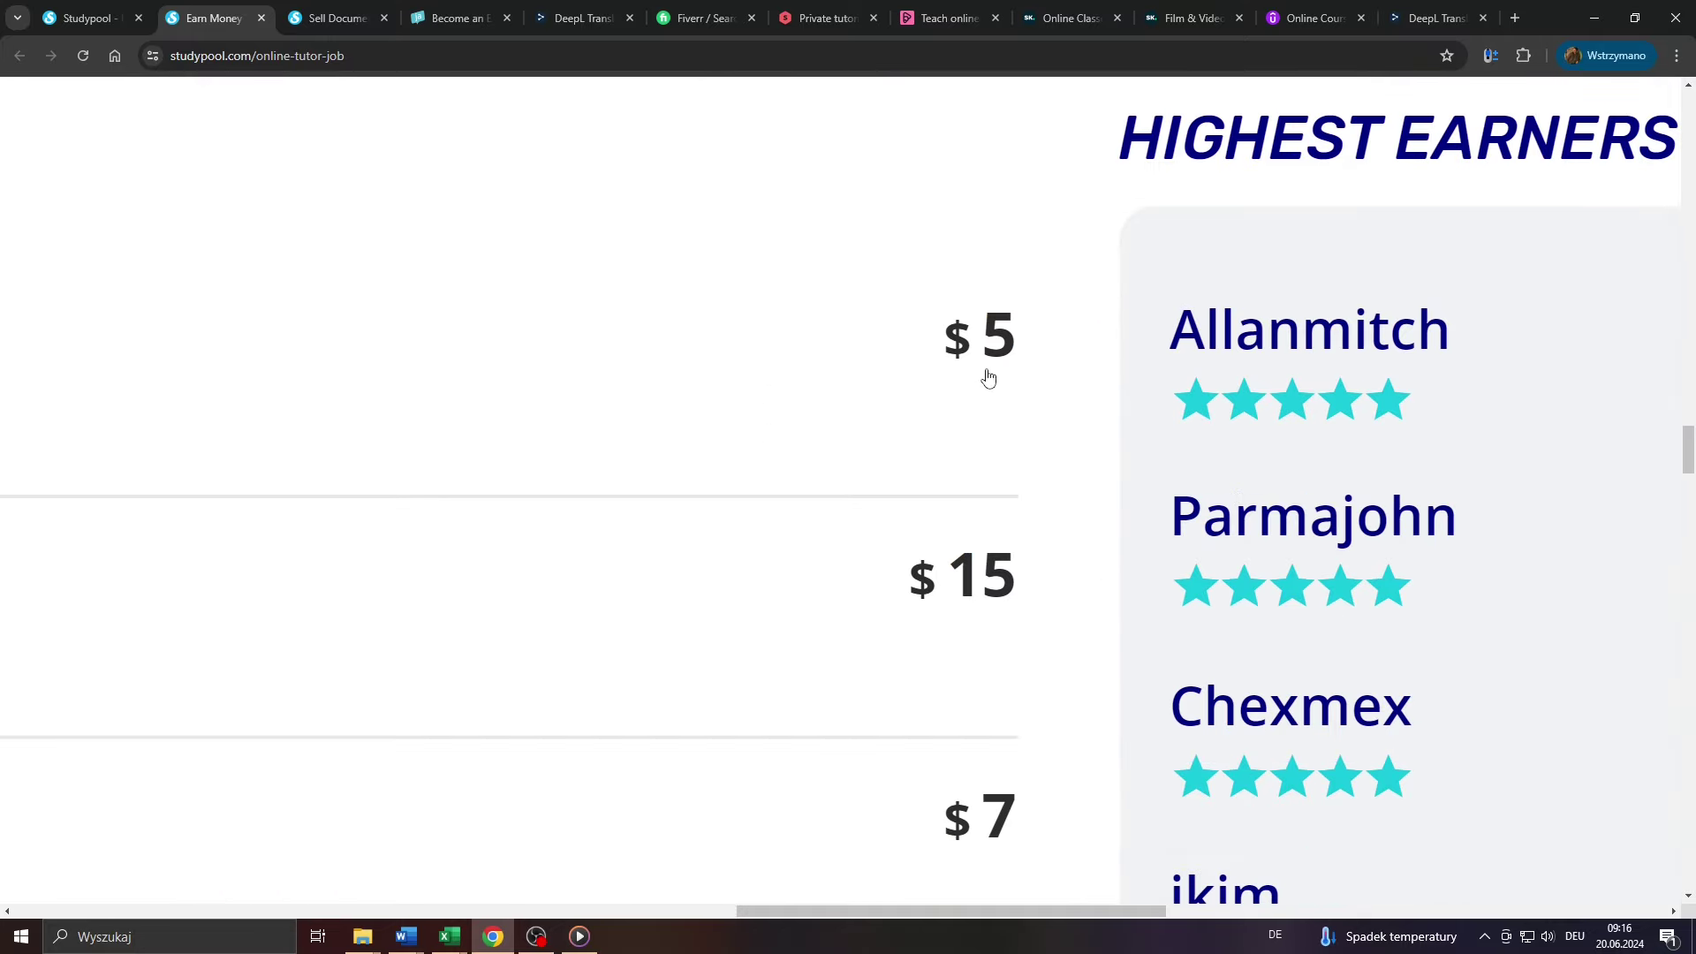
pyautogui.scroll(-2, 969, 340)
pyautogui.scroll(-3, 970, 340)
pyautogui.scroll(-2, 969, 340)
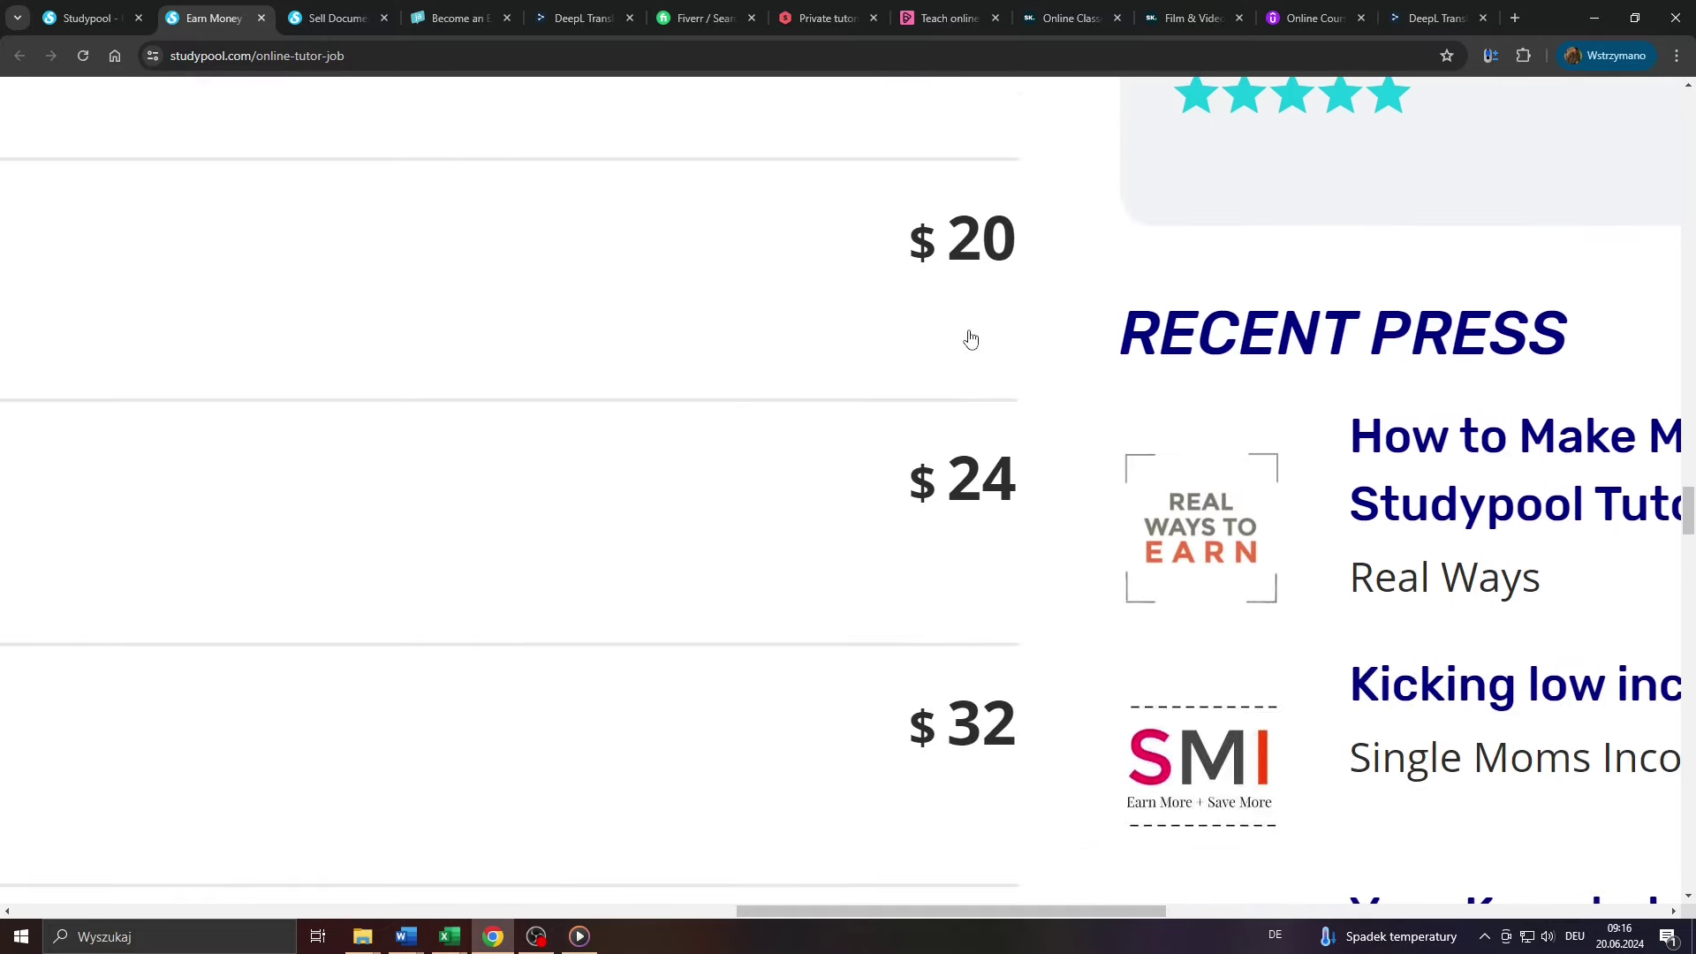
pyautogui.scroll(-2, 971, 340)
pyautogui.scroll(-2, 969, 340)
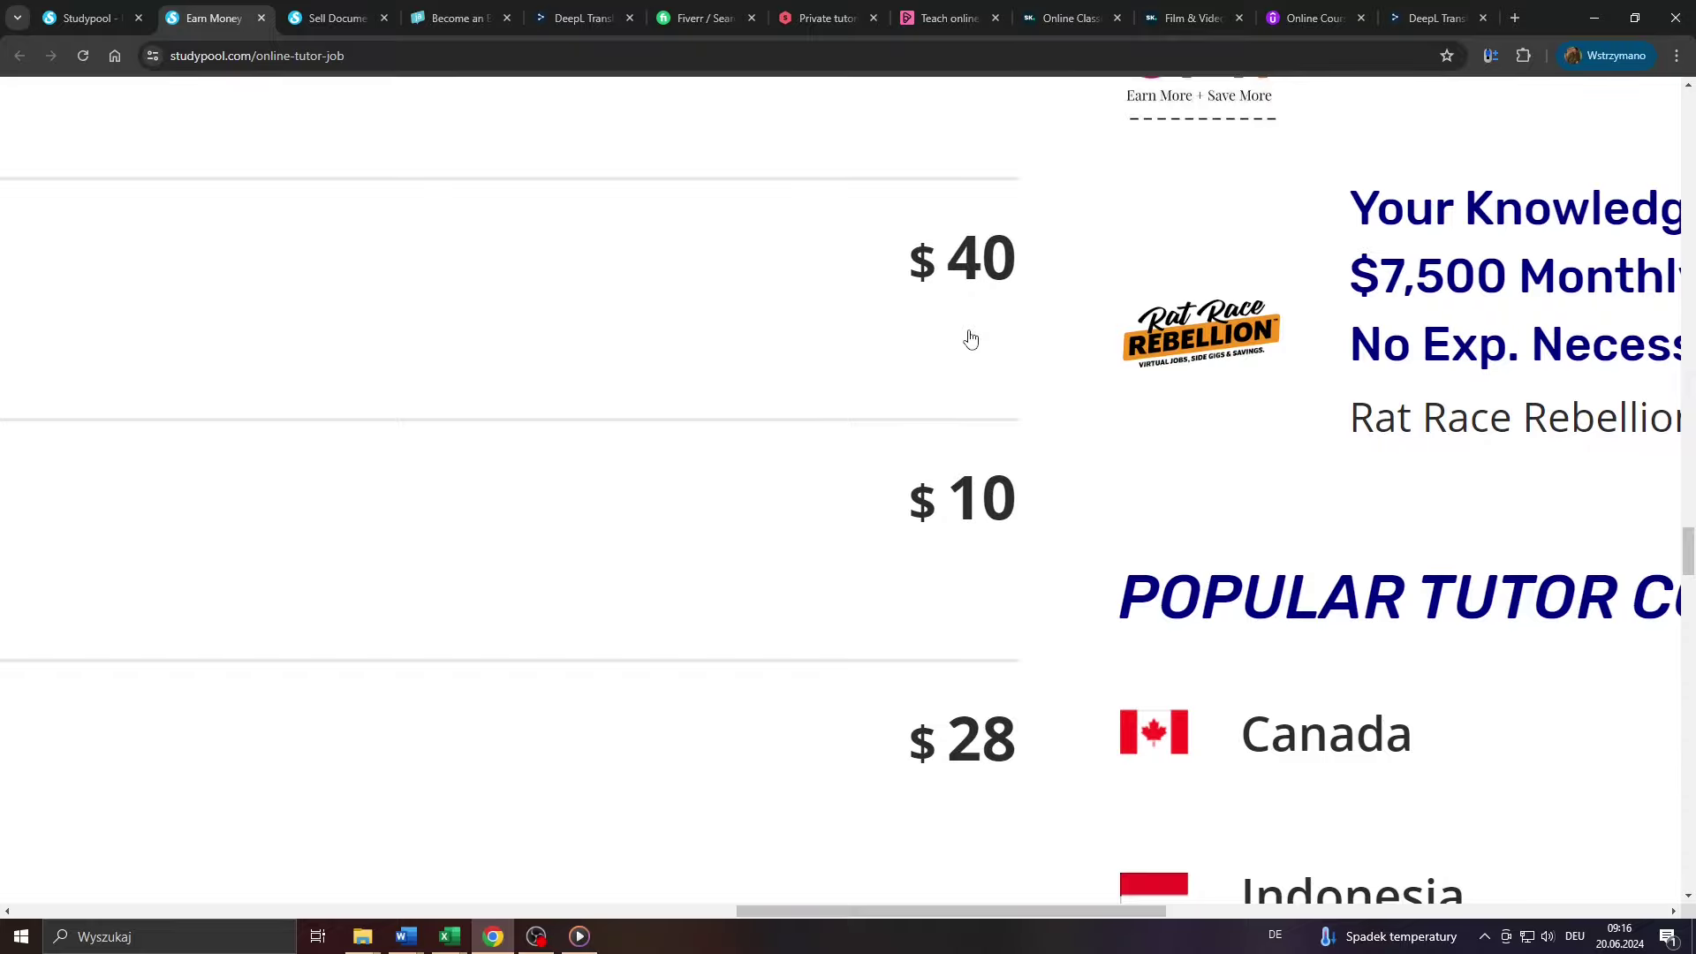
pyautogui.scroll(-2, 969, 339)
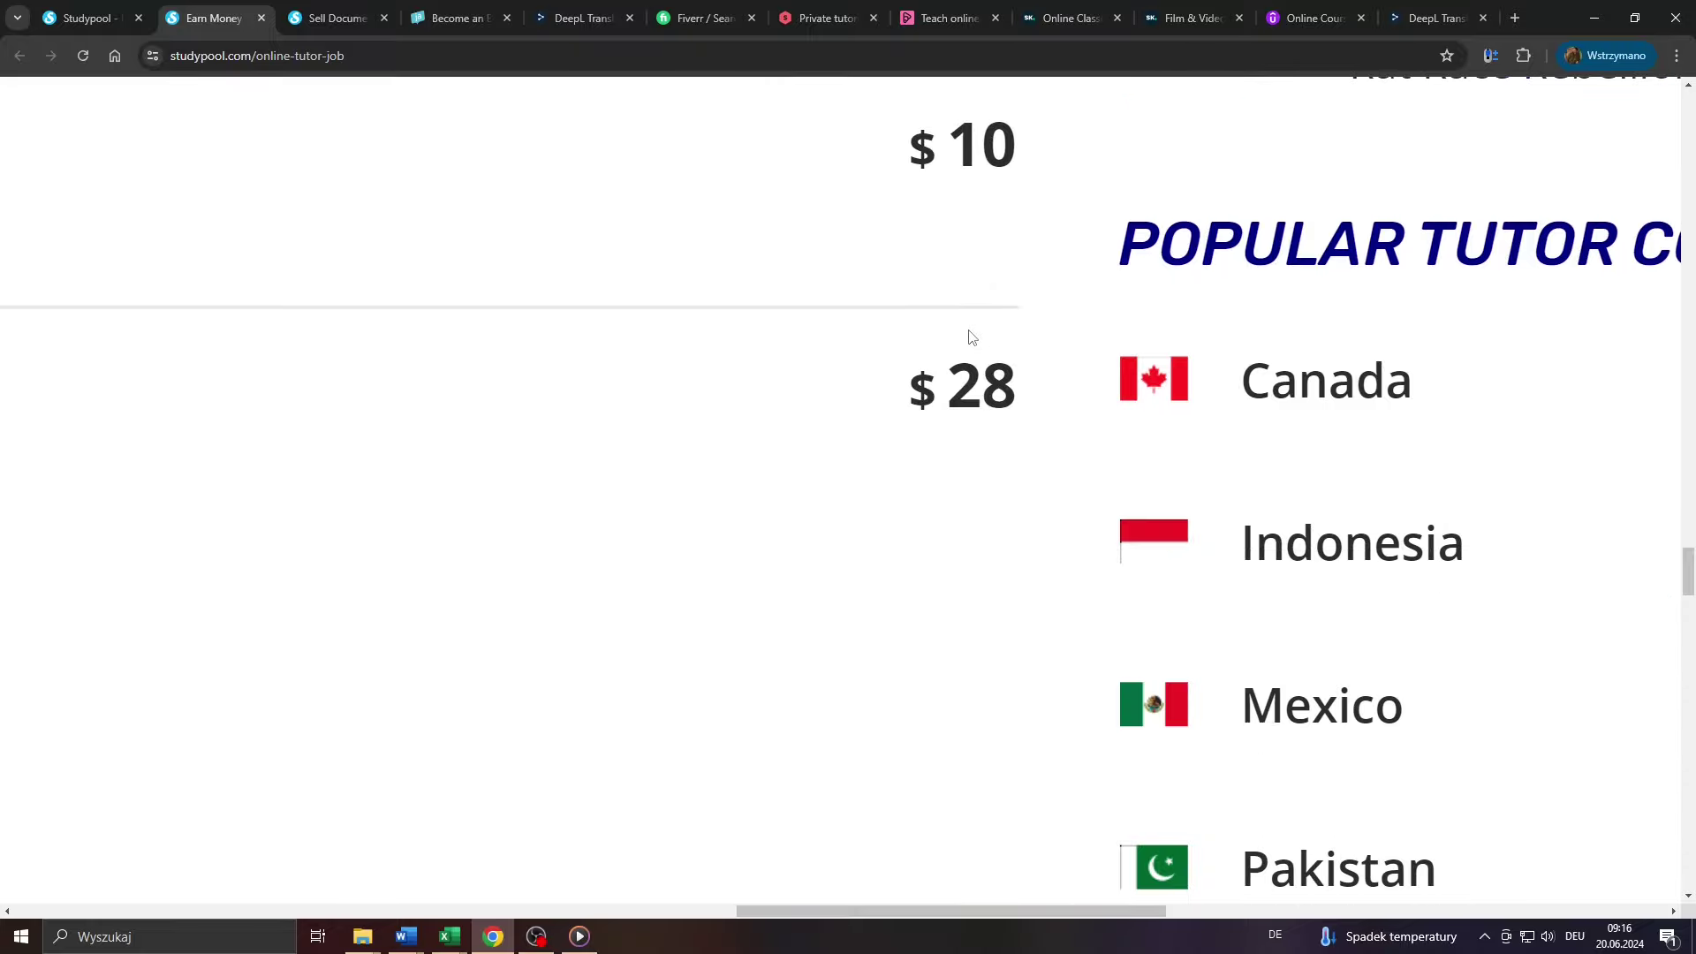
pyautogui.scroll(2, 969, 339)
pyautogui.scroll(3, 971, 339)
pyautogui.scroll(2, 970, 339)
pyautogui.scroll(3, 969, 339)
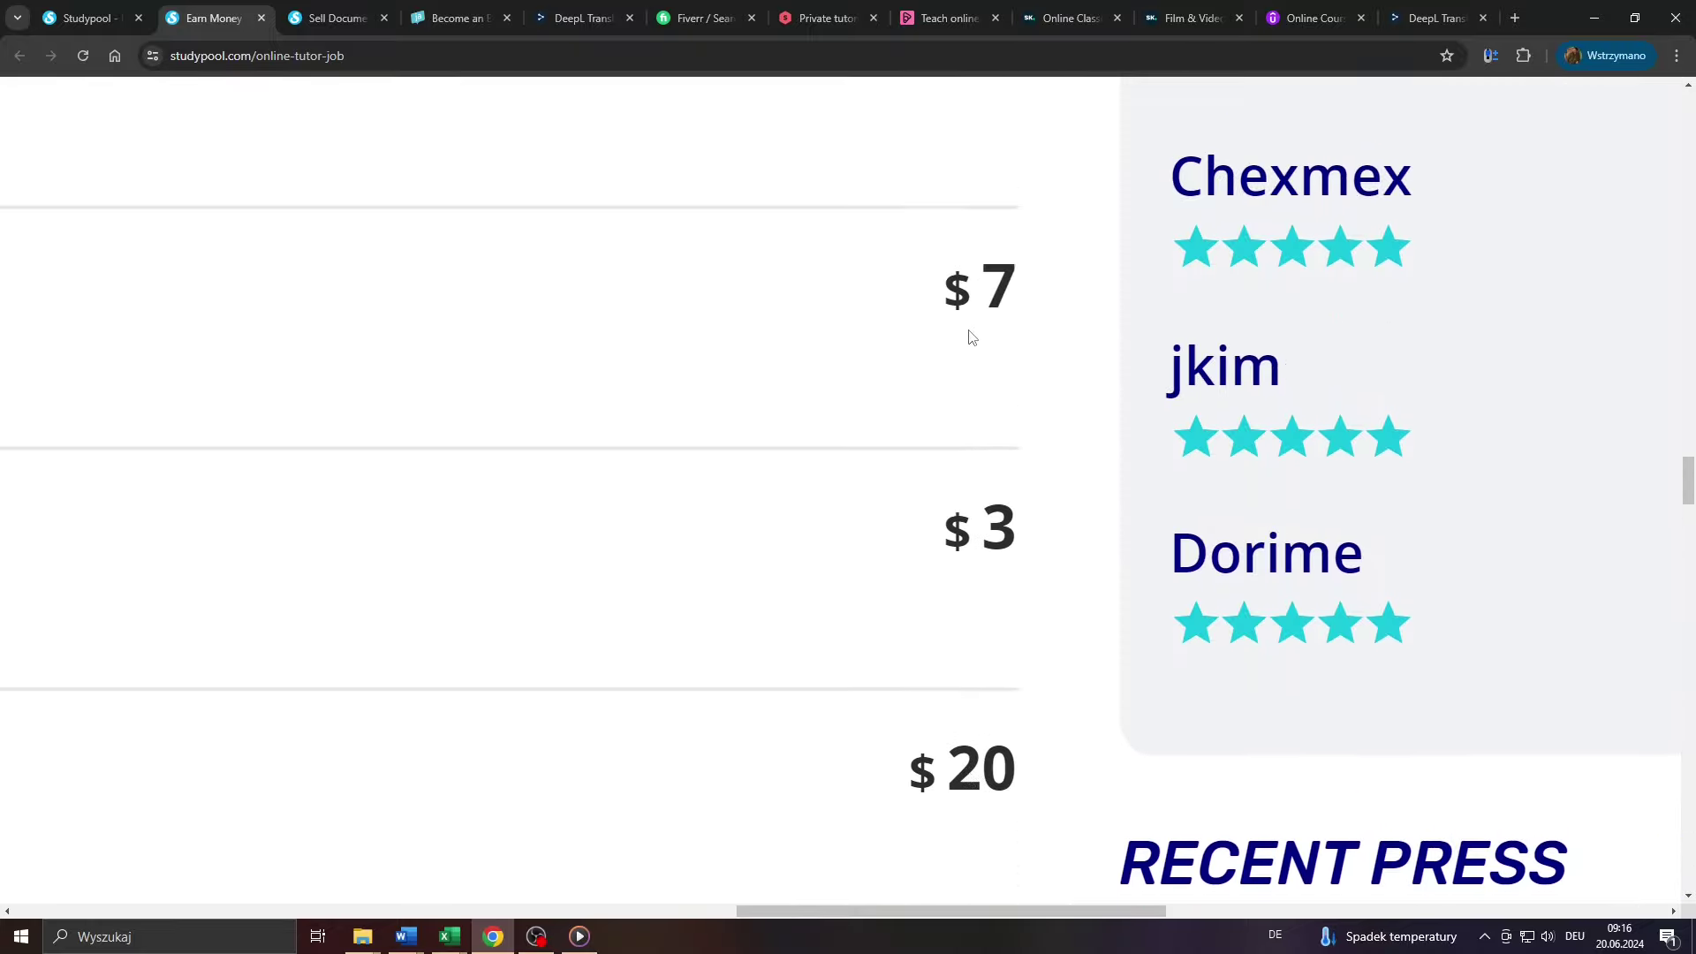
pyautogui.keyDown('ctrl'); pyautogui.scroll(-3, 968, 338); pyautogui.keyUp('ctrl')
pyautogui.keyDown('ctrl'); pyautogui.scroll(-2, 645, 409); pyautogui.keyUp('ctrl')
pyautogui.scroll(1, 503, 461)
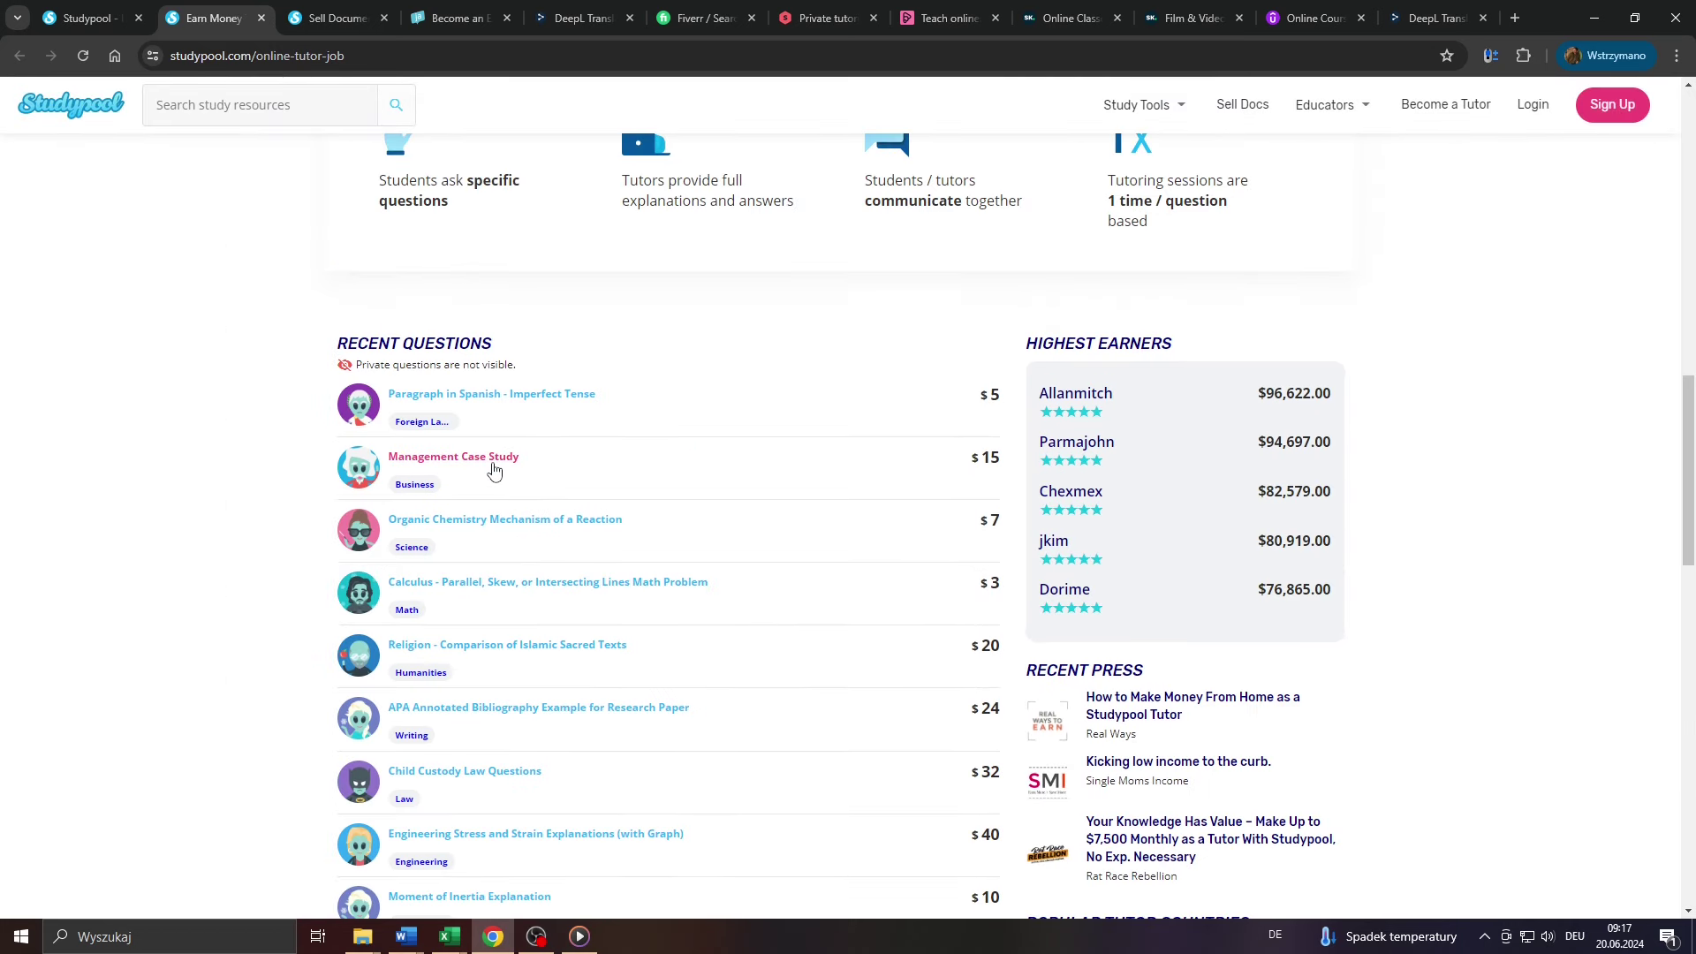
pyautogui.scroll(3, 493, 480)
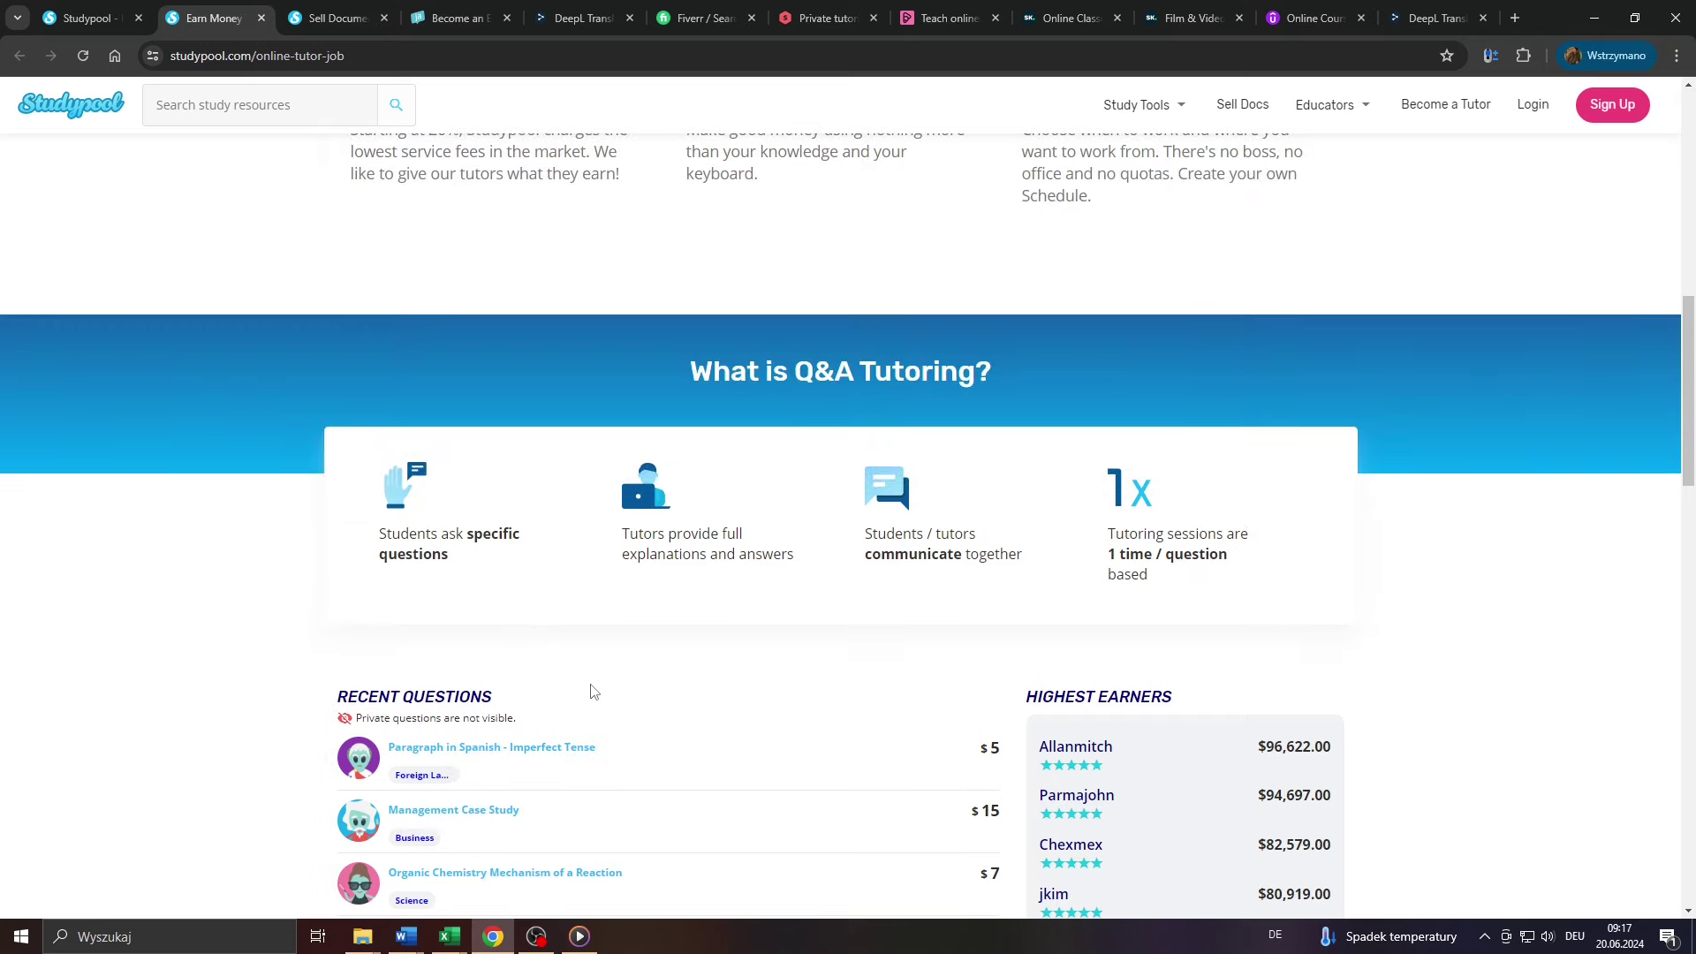
pyautogui.scroll(7, 587, 689)
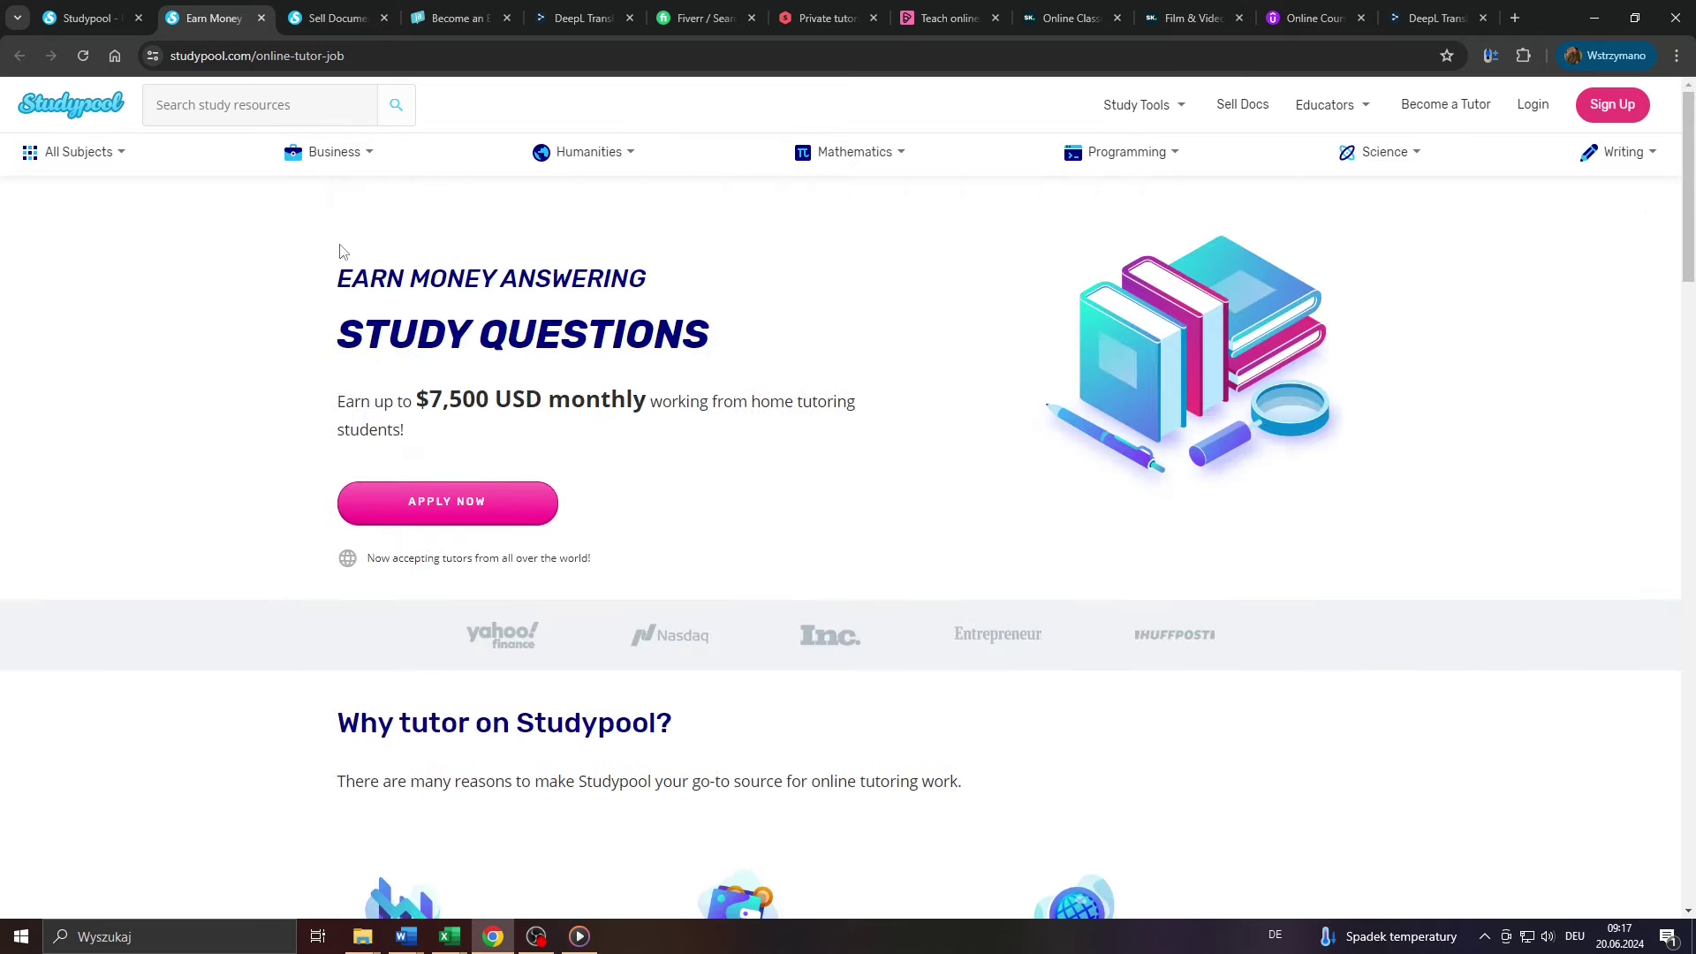
pyautogui.keyDown('ctrl'); pyautogui.scroll(3, 340, 251); pyautogui.keyUp('ctrl')
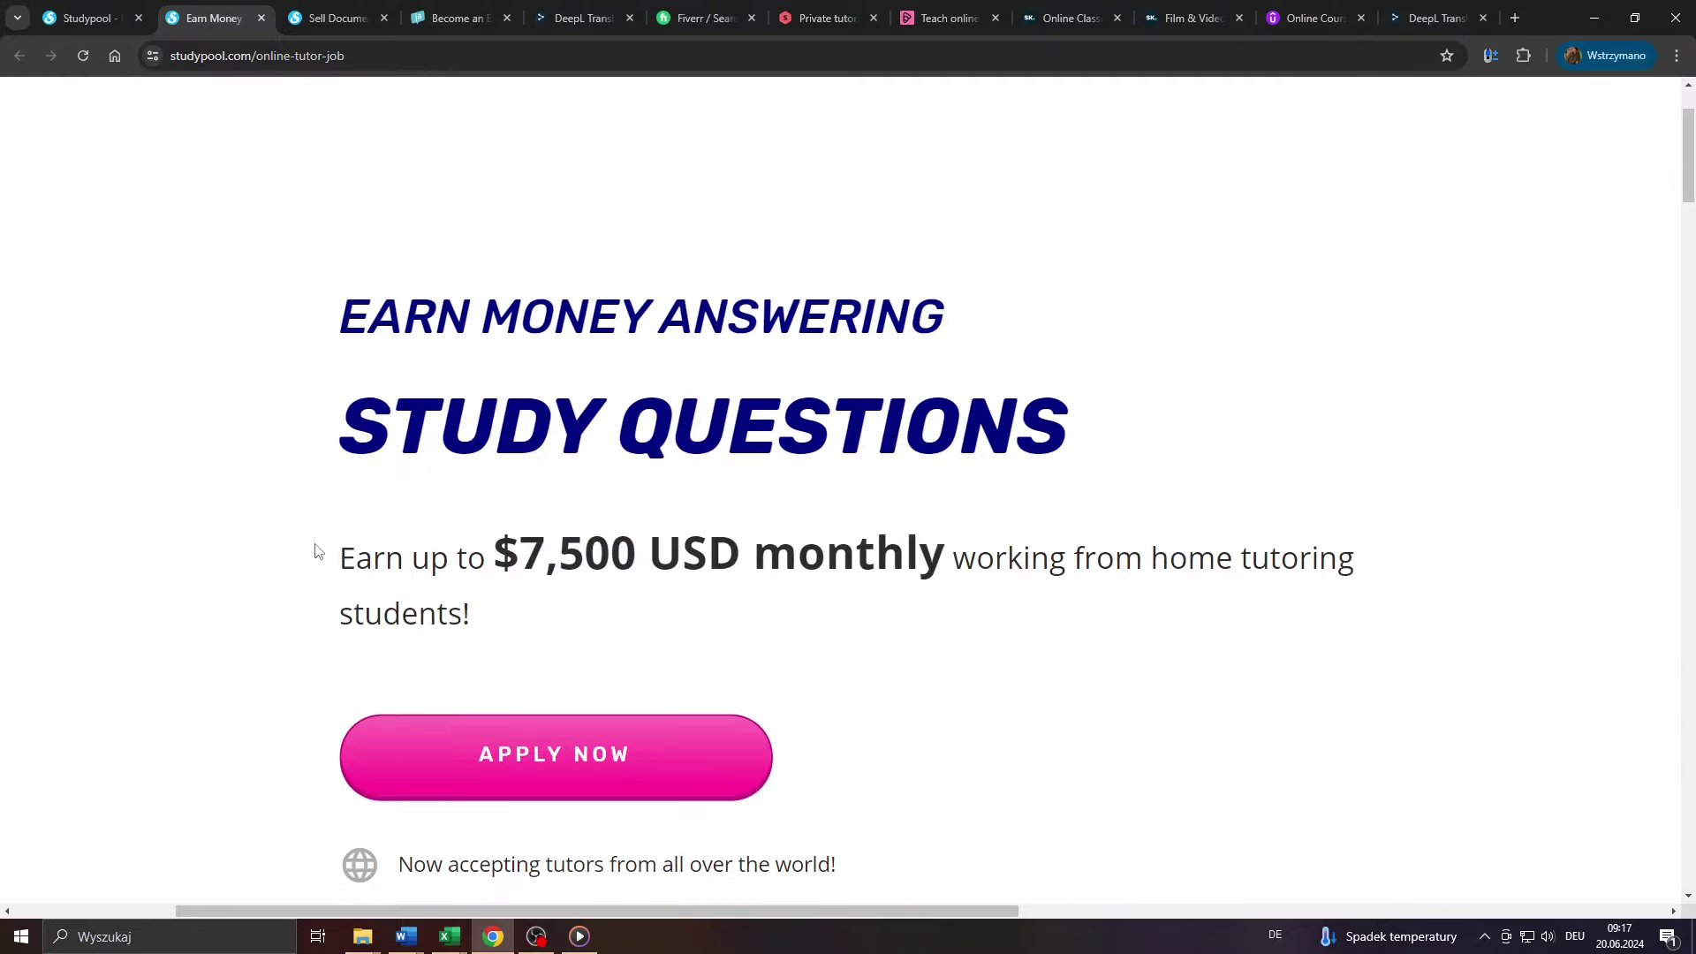
pyautogui.moveTo(328, 560); pyautogui.dragTo(818, 606)
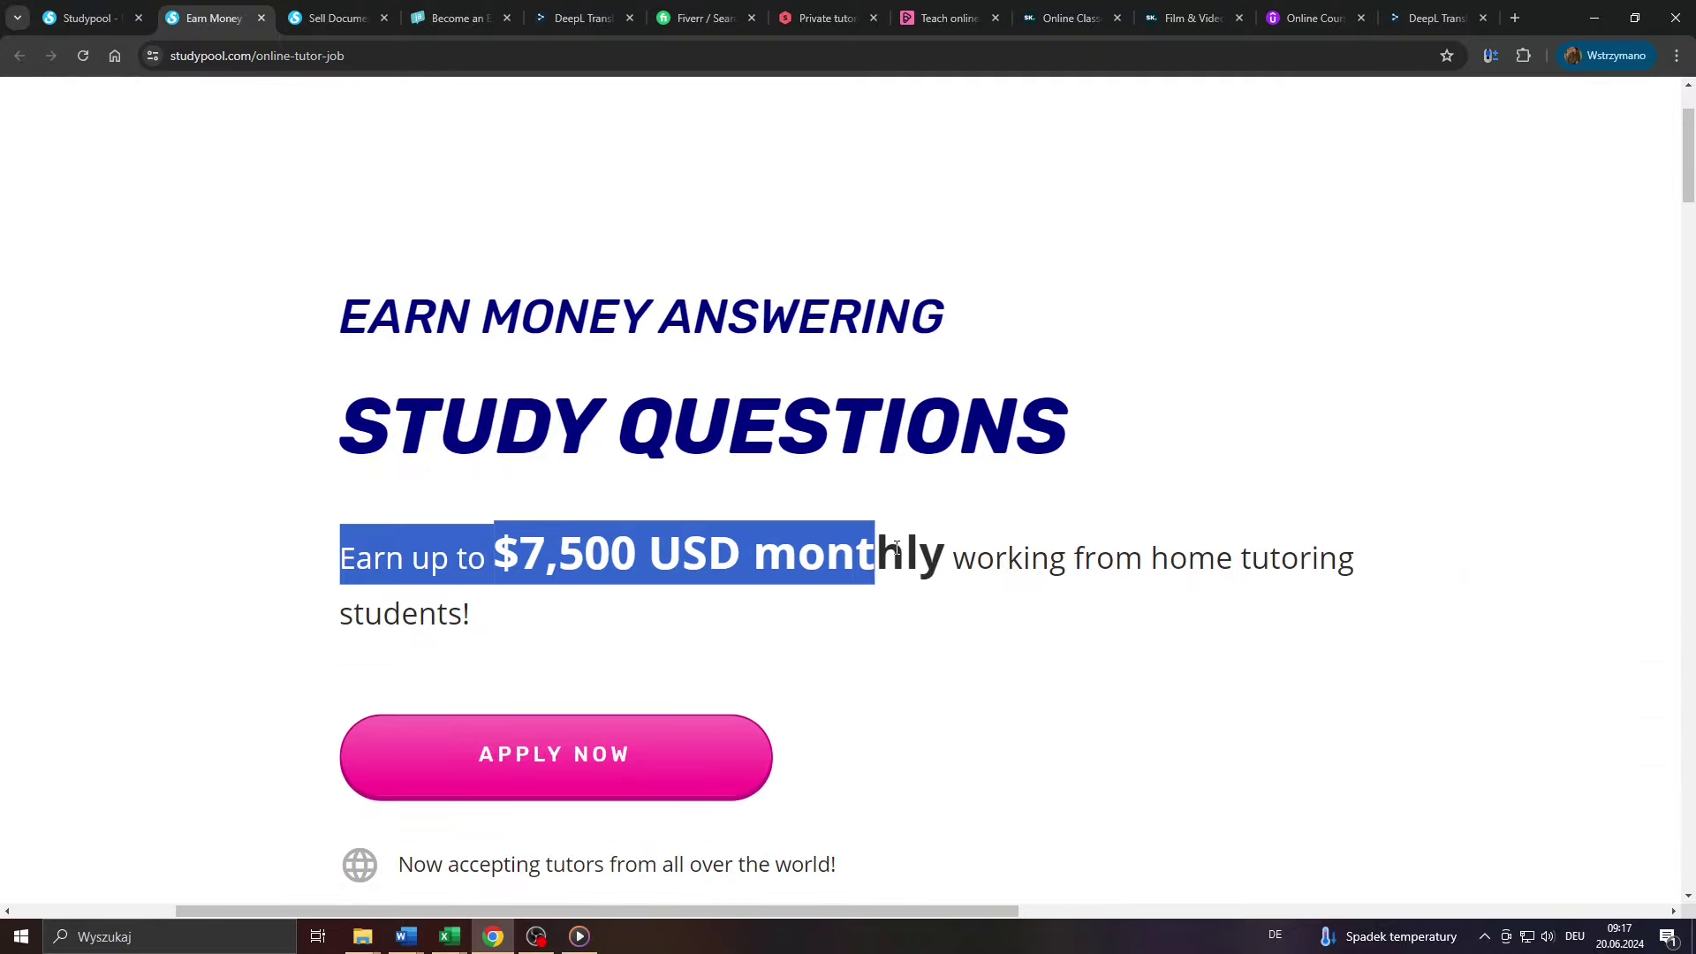
pyautogui.click(818, 605)
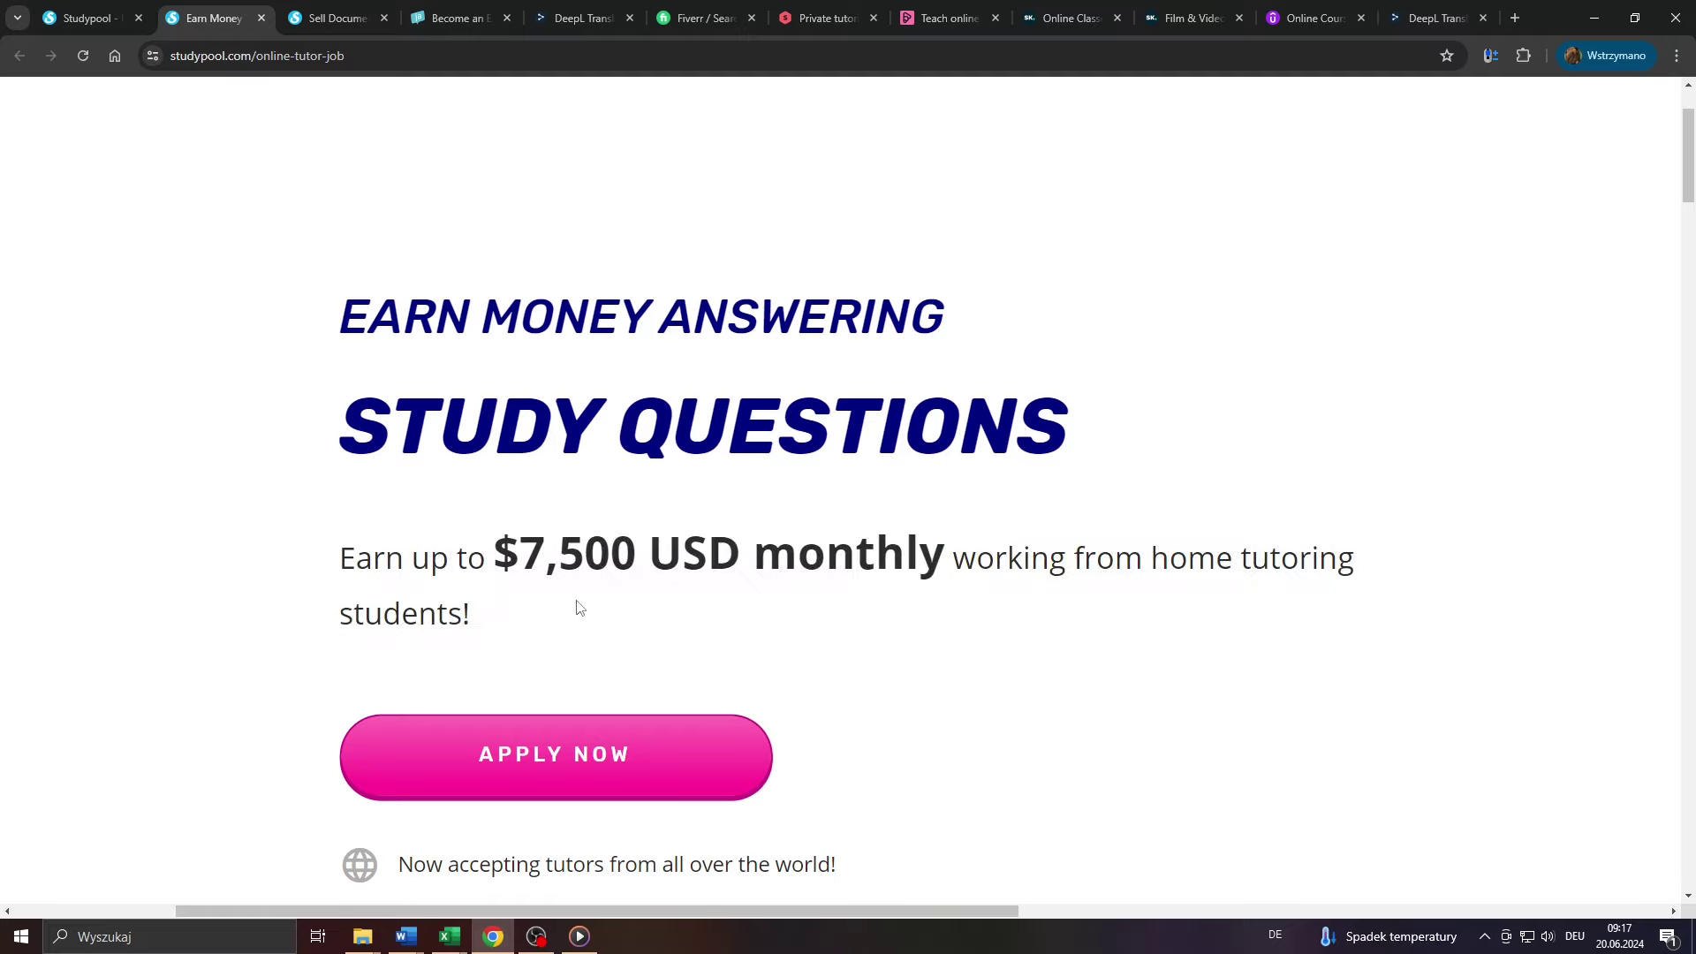
pyautogui.keyDown('ctrl'); pyautogui.scroll(-1, 576, 606); pyautogui.keyUp('ctrl')
pyautogui.keyDown('ctrl'); pyautogui.scroll(-2, 575, 606); pyautogui.keyUp('ctrl')
pyautogui.moveTo(425, 443); pyautogui.dragTo(329, 417)
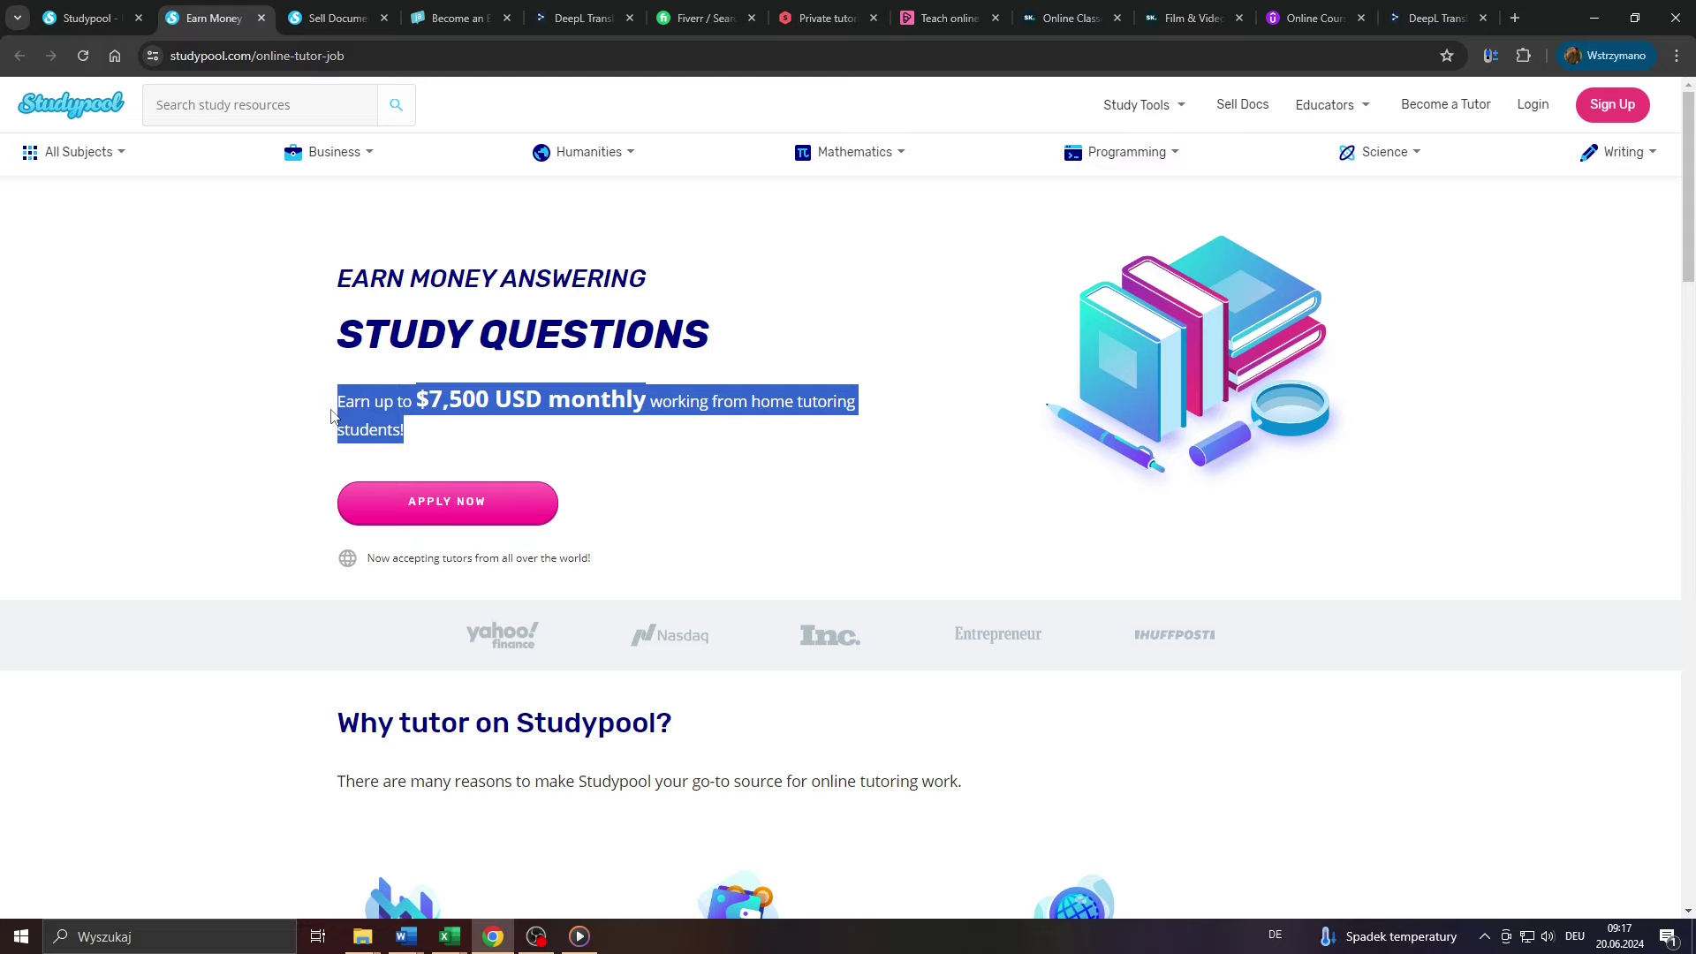
pyautogui.click(404, 405)
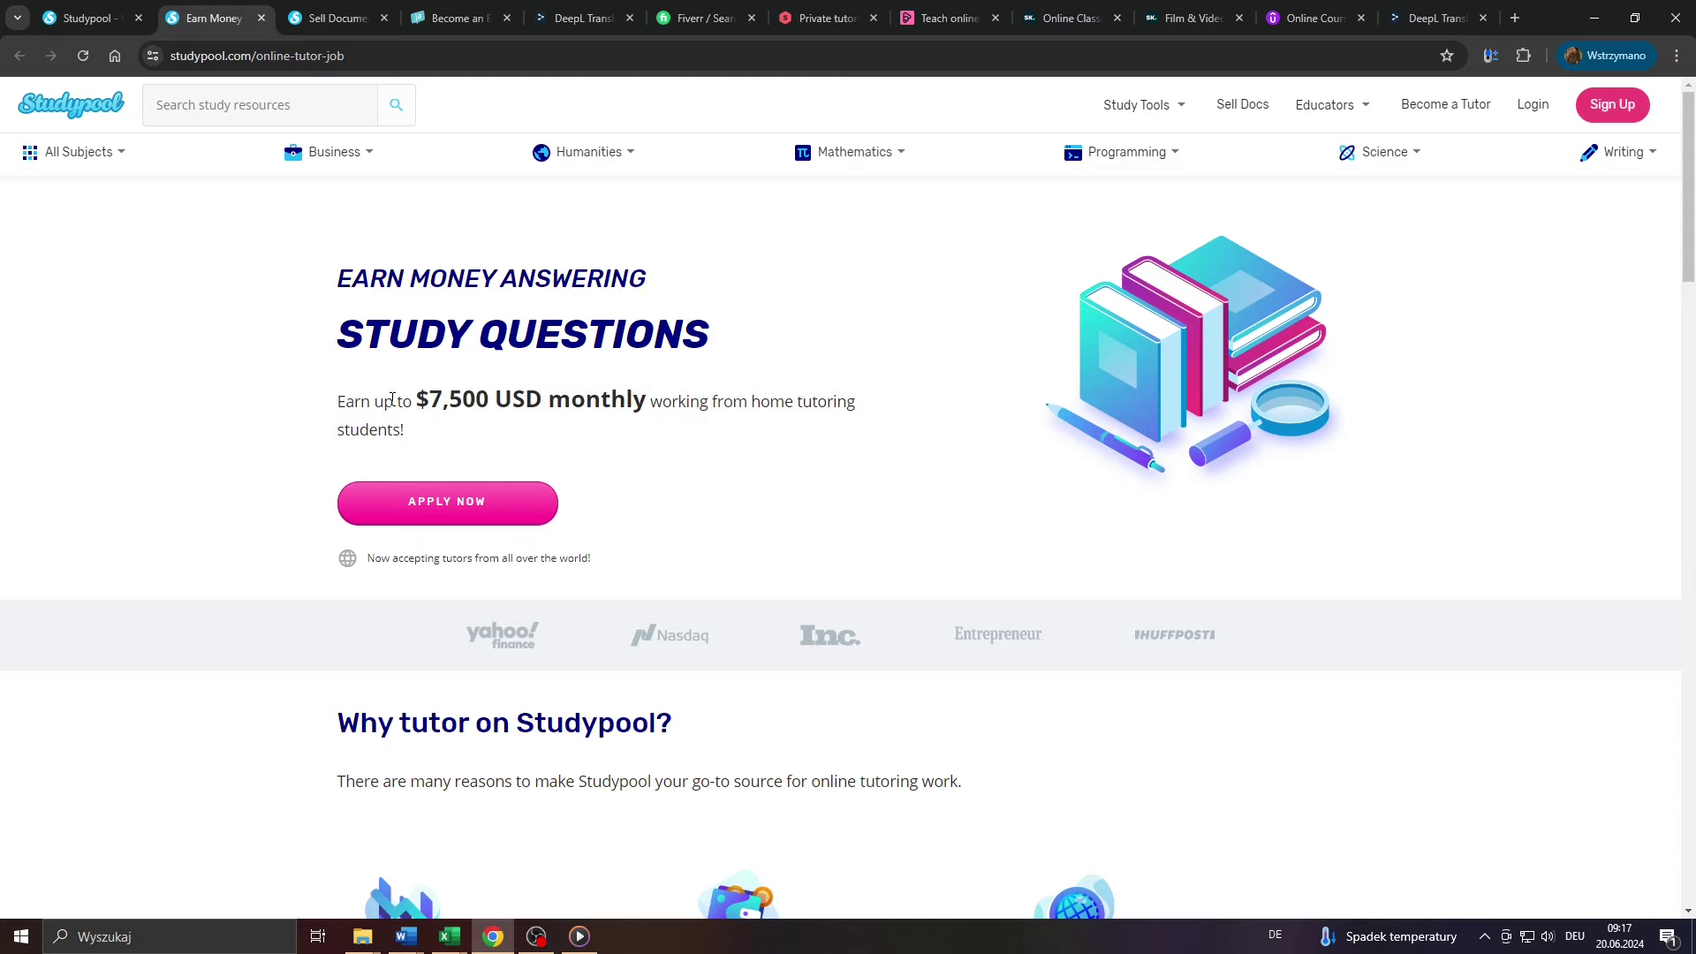
pyautogui.moveTo(317, 279)
pyautogui.mouseDown()
pyautogui.moveTo(701, 322)
pyautogui.moveTo(732, 363)
pyautogui.moveTo(580, 432)
pyautogui.mouseUp()
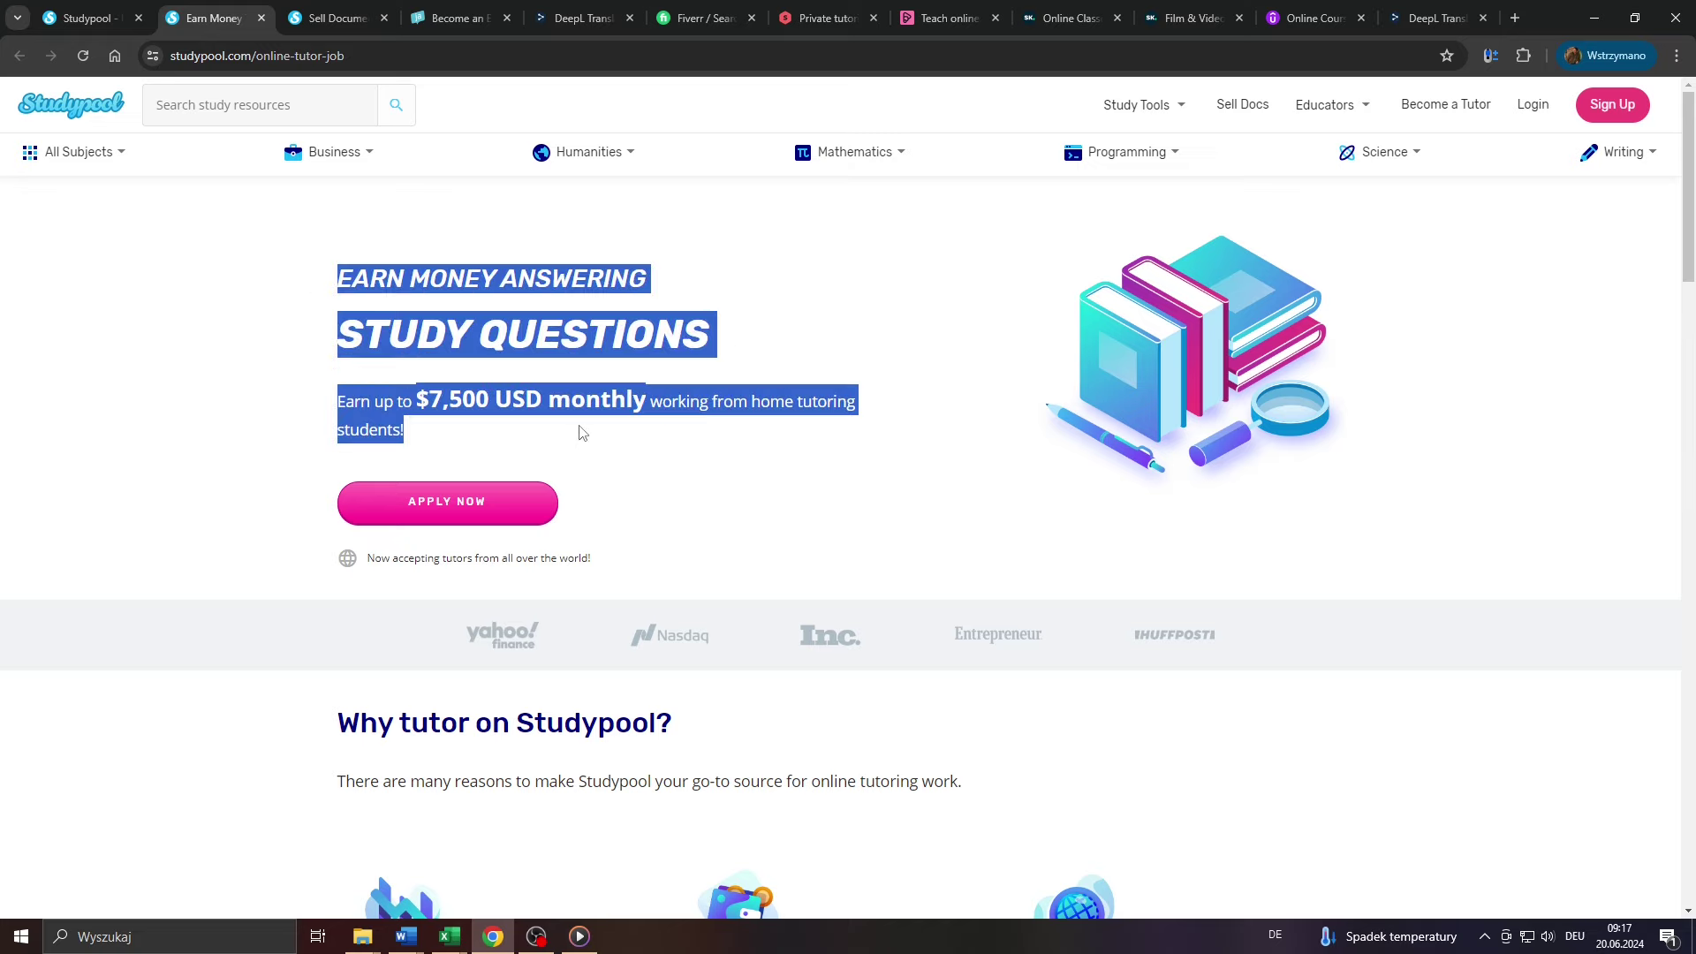
pyautogui.click(519, 427)
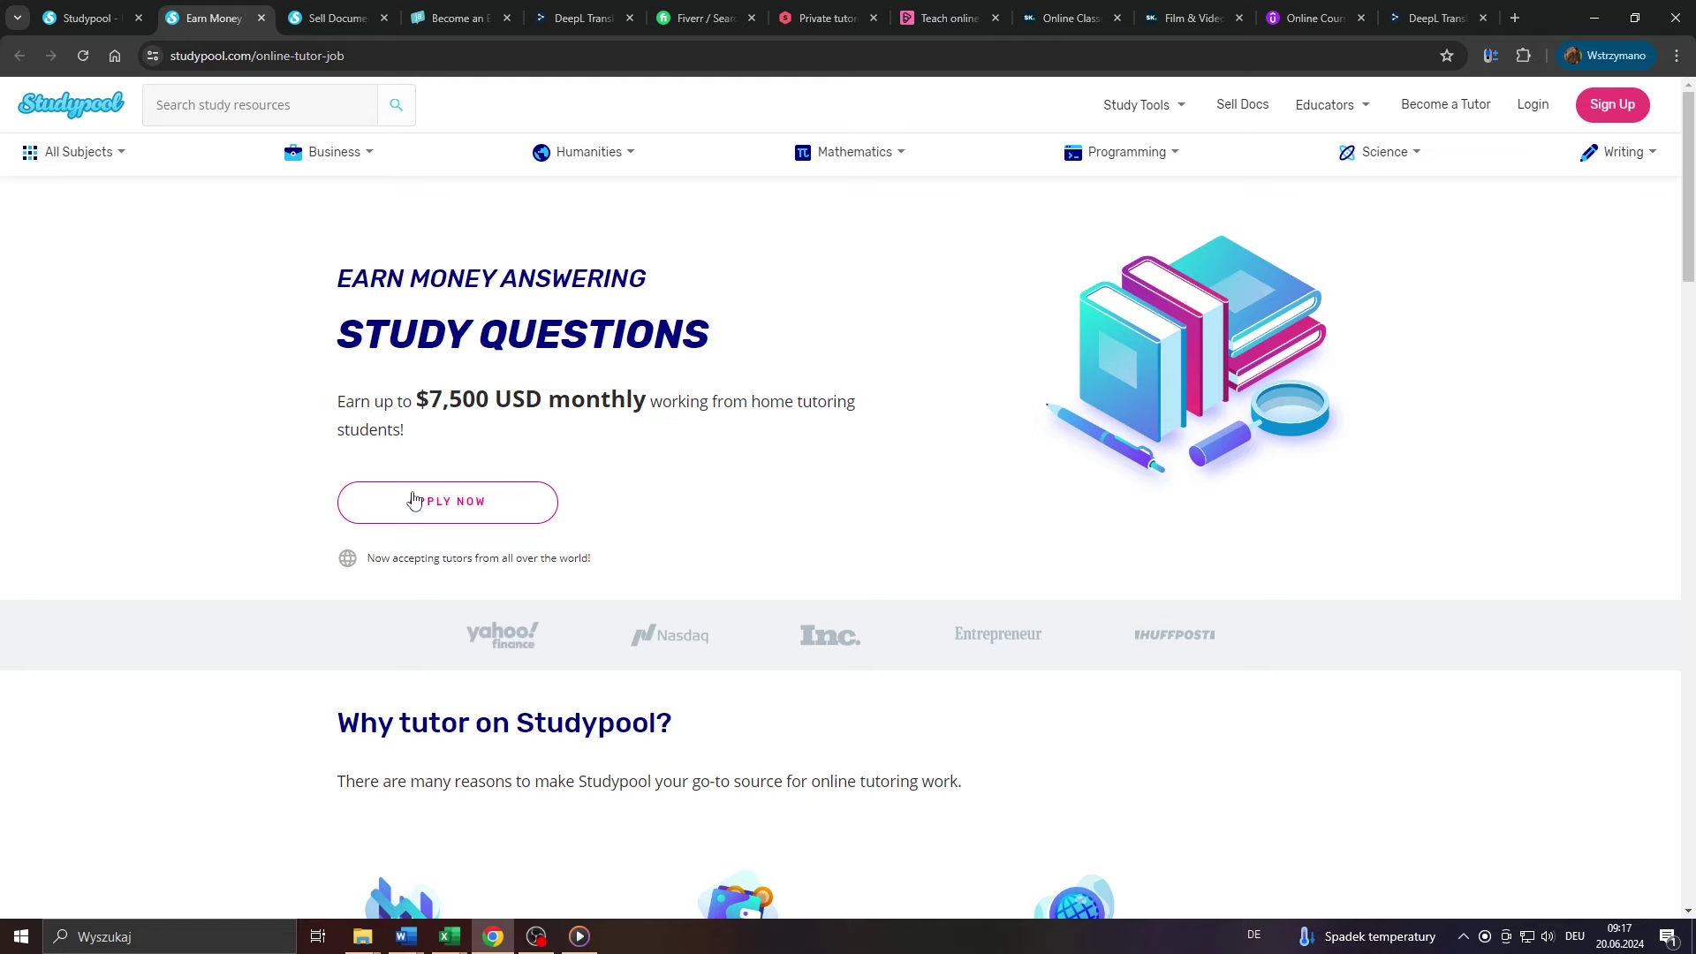
pyautogui.scroll(-1, 410, 517)
pyautogui.scroll(-1, 410, 517)
pyautogui.scroll(3, 409, 517)
pyautogui.moveTo(328, 395); pyautogui.dragTo(446, 443)
pyautogui.click(338, 404)
pyautogui.scroll(-3, 522, 386)
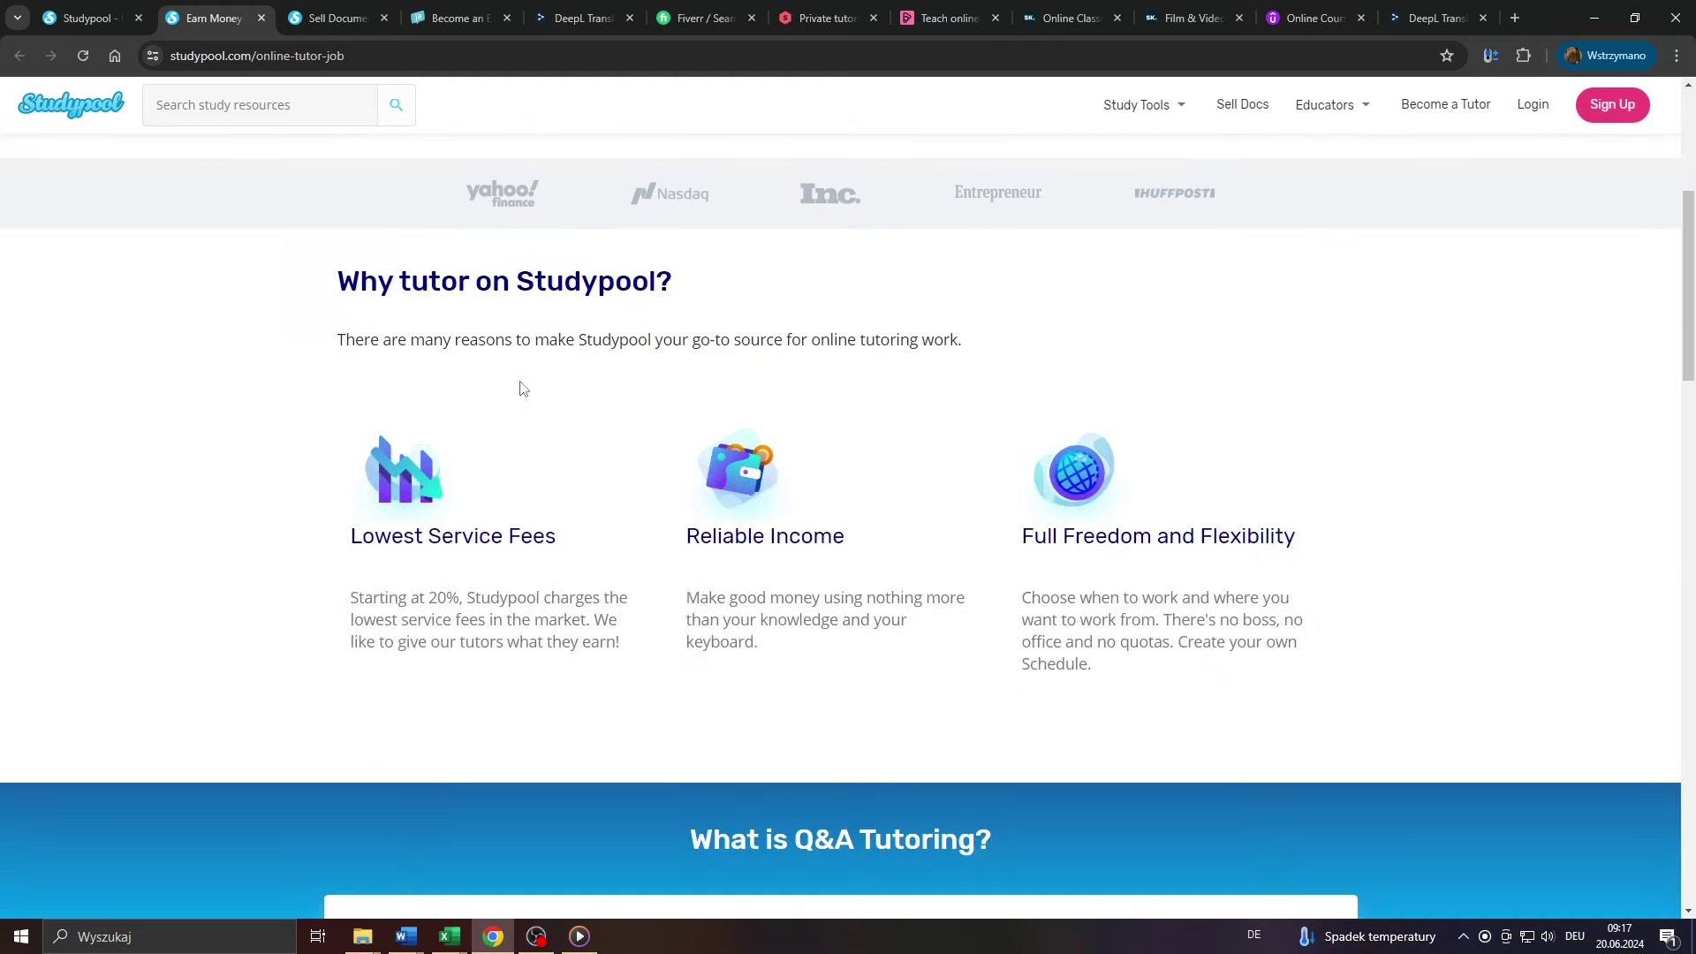
pyautogui.scroll(-1, 523, 385)
pyautogui.scroll(-3, 802, 503)
pyautogui.scroll(-3, 1197, 457)
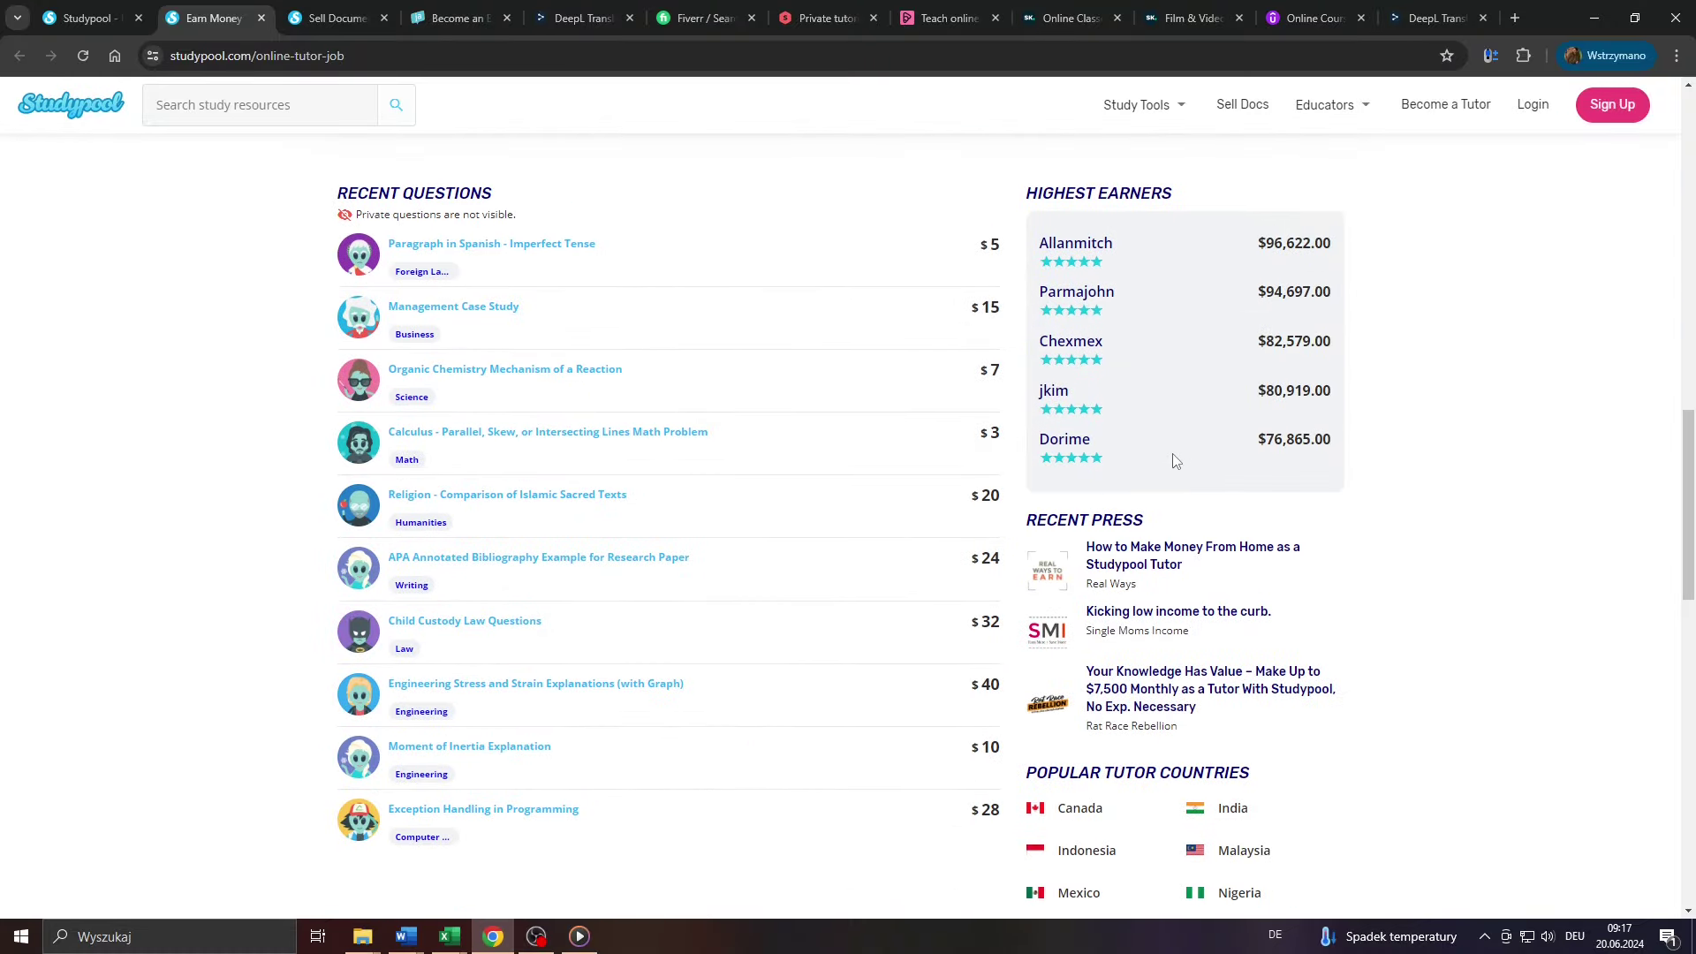
pyautogui.scroll(1, 1173, 460)
pyautogui.scroll(1, 1173, 460)
pyautogui.scroll(2, 1172, 461)
pyautogui.scroll(4, 1172, 461)
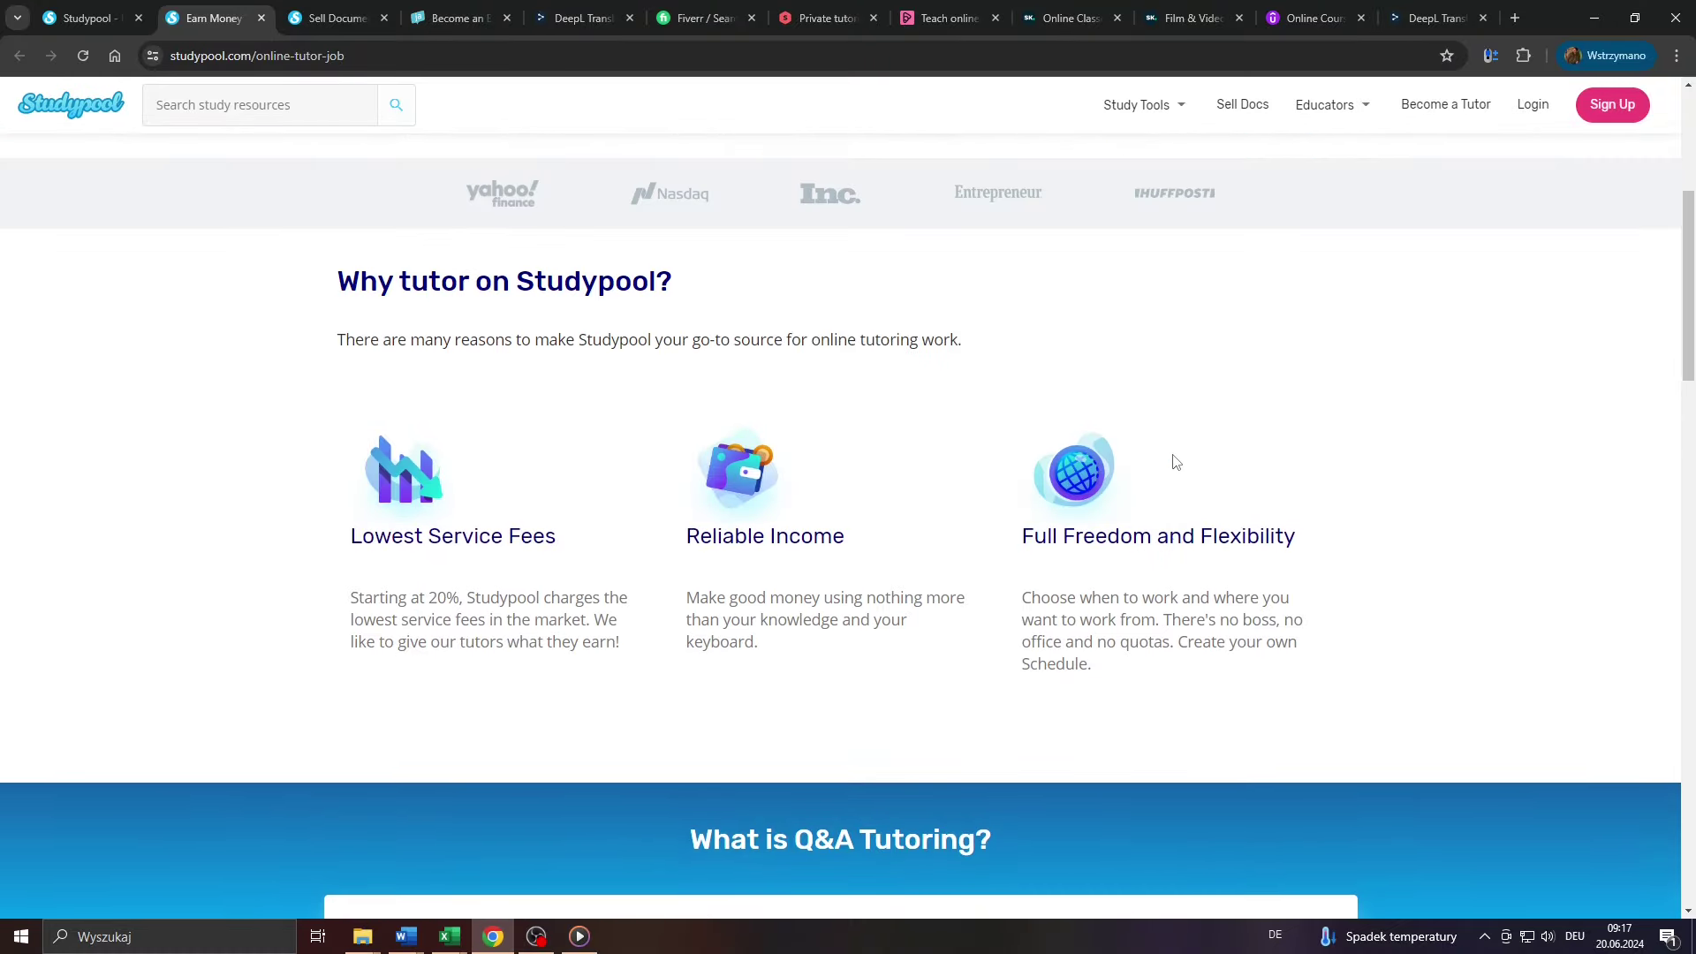
pyautogui.scroll(3, 1173, 459)
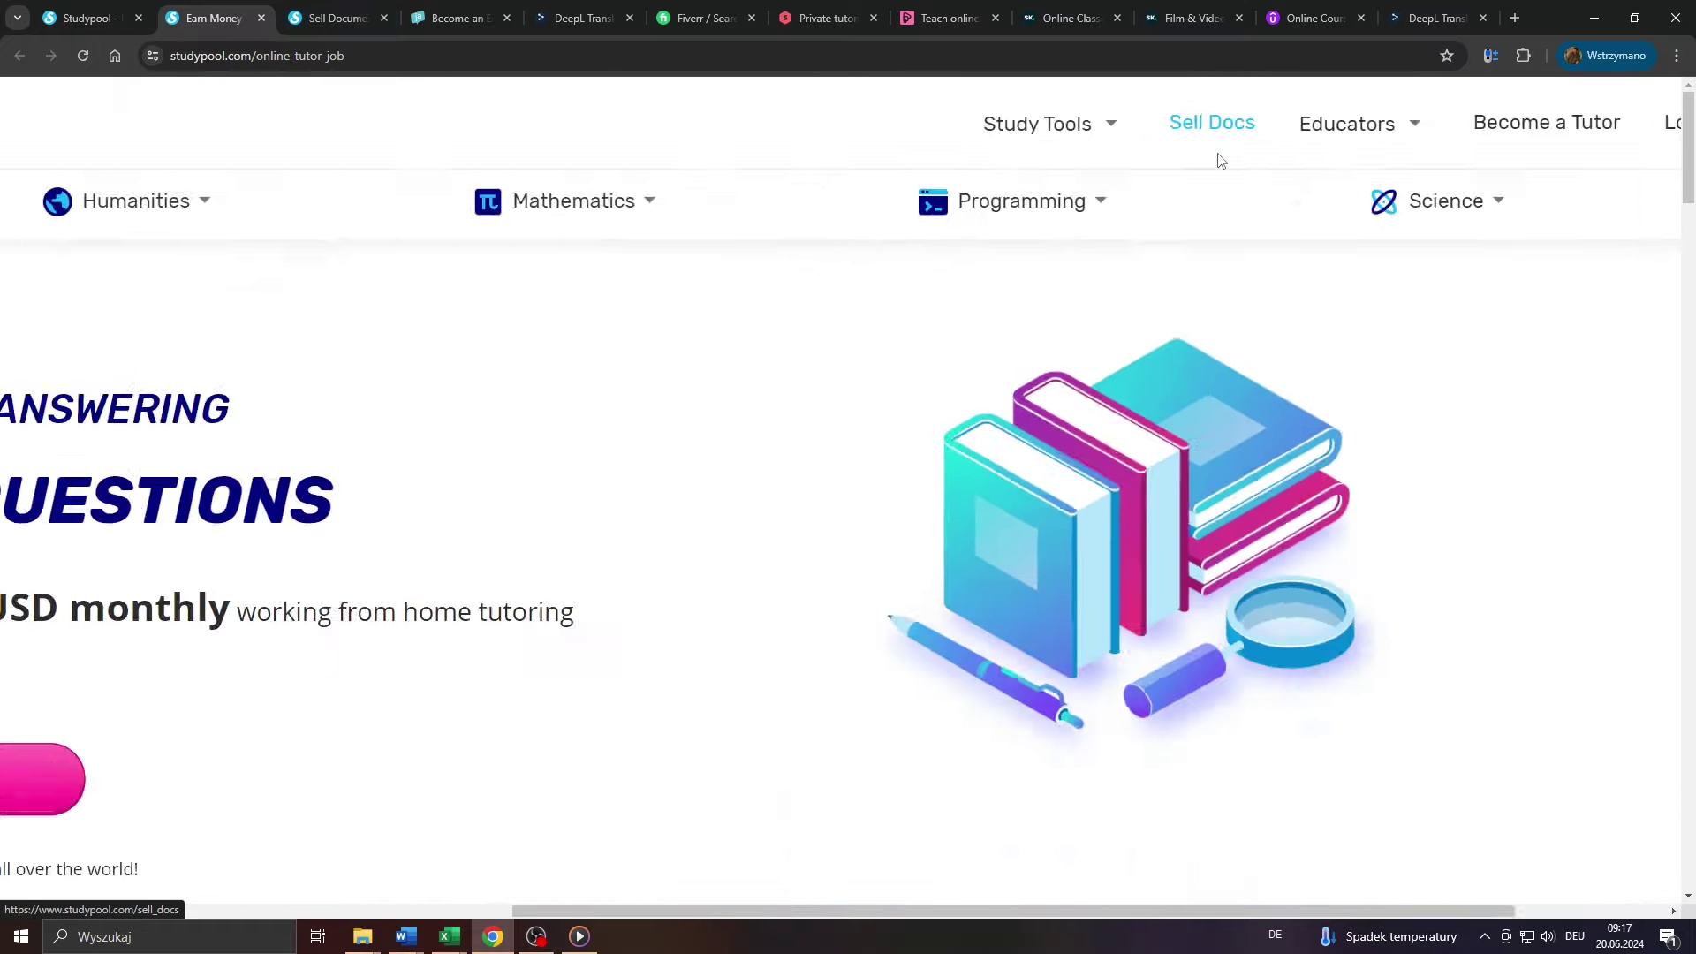
pyautogui.click(334, 17)
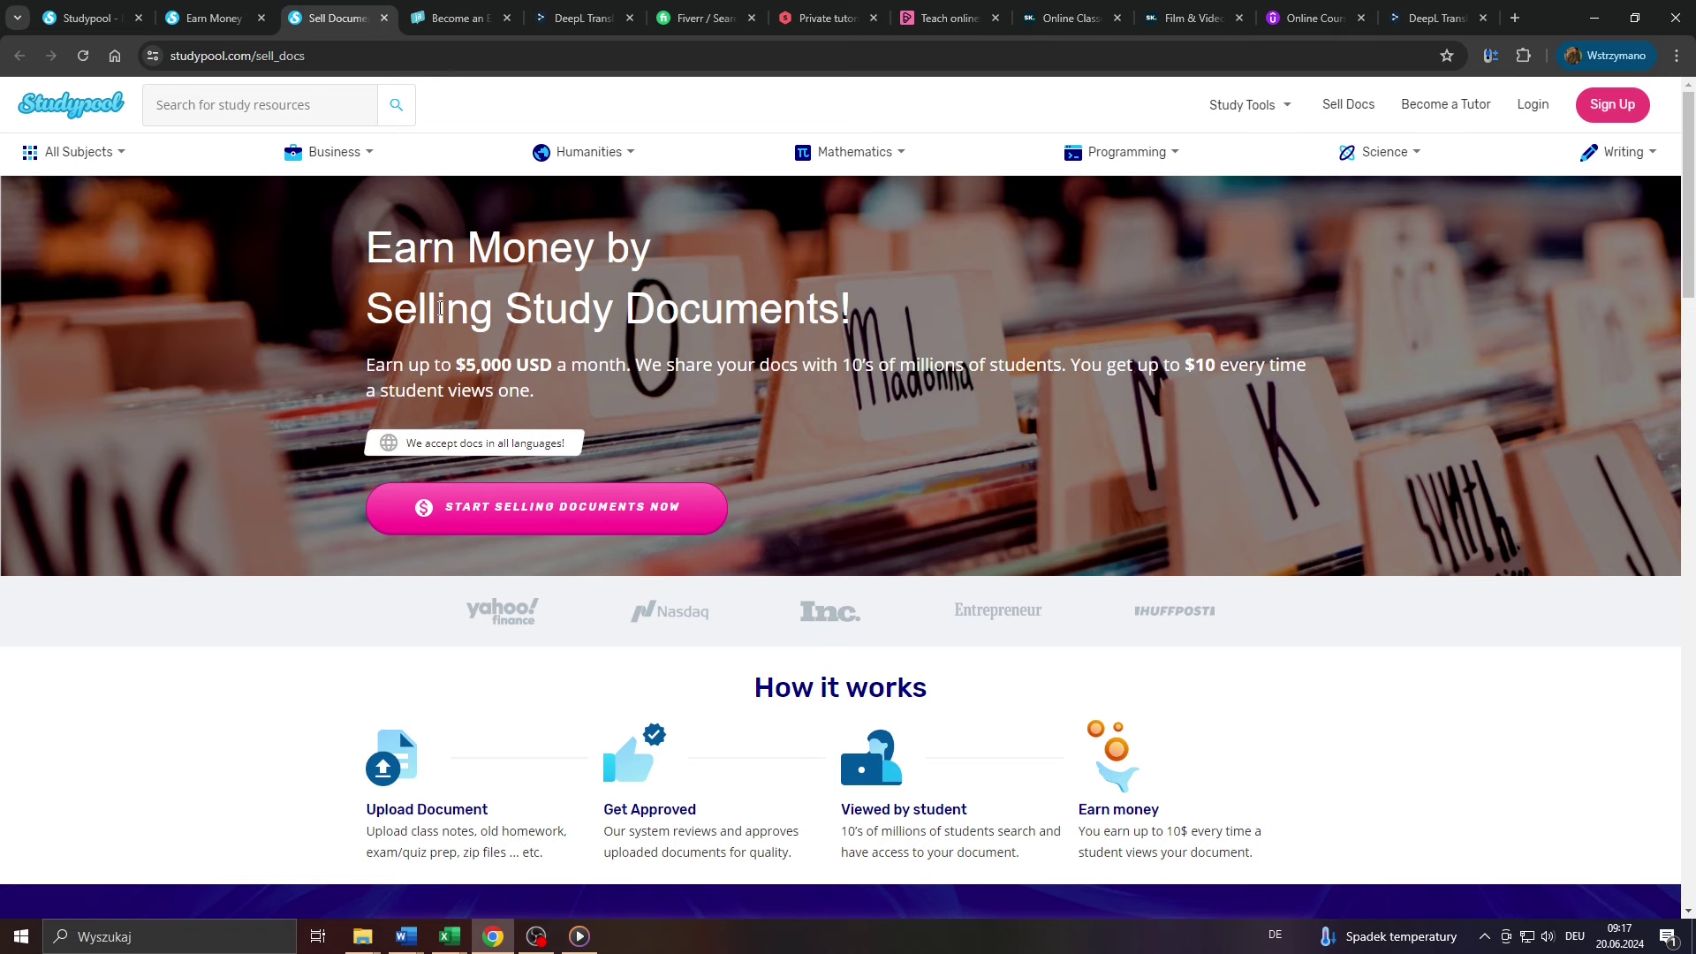
pyautogui.scroll(-3, 441, 309)
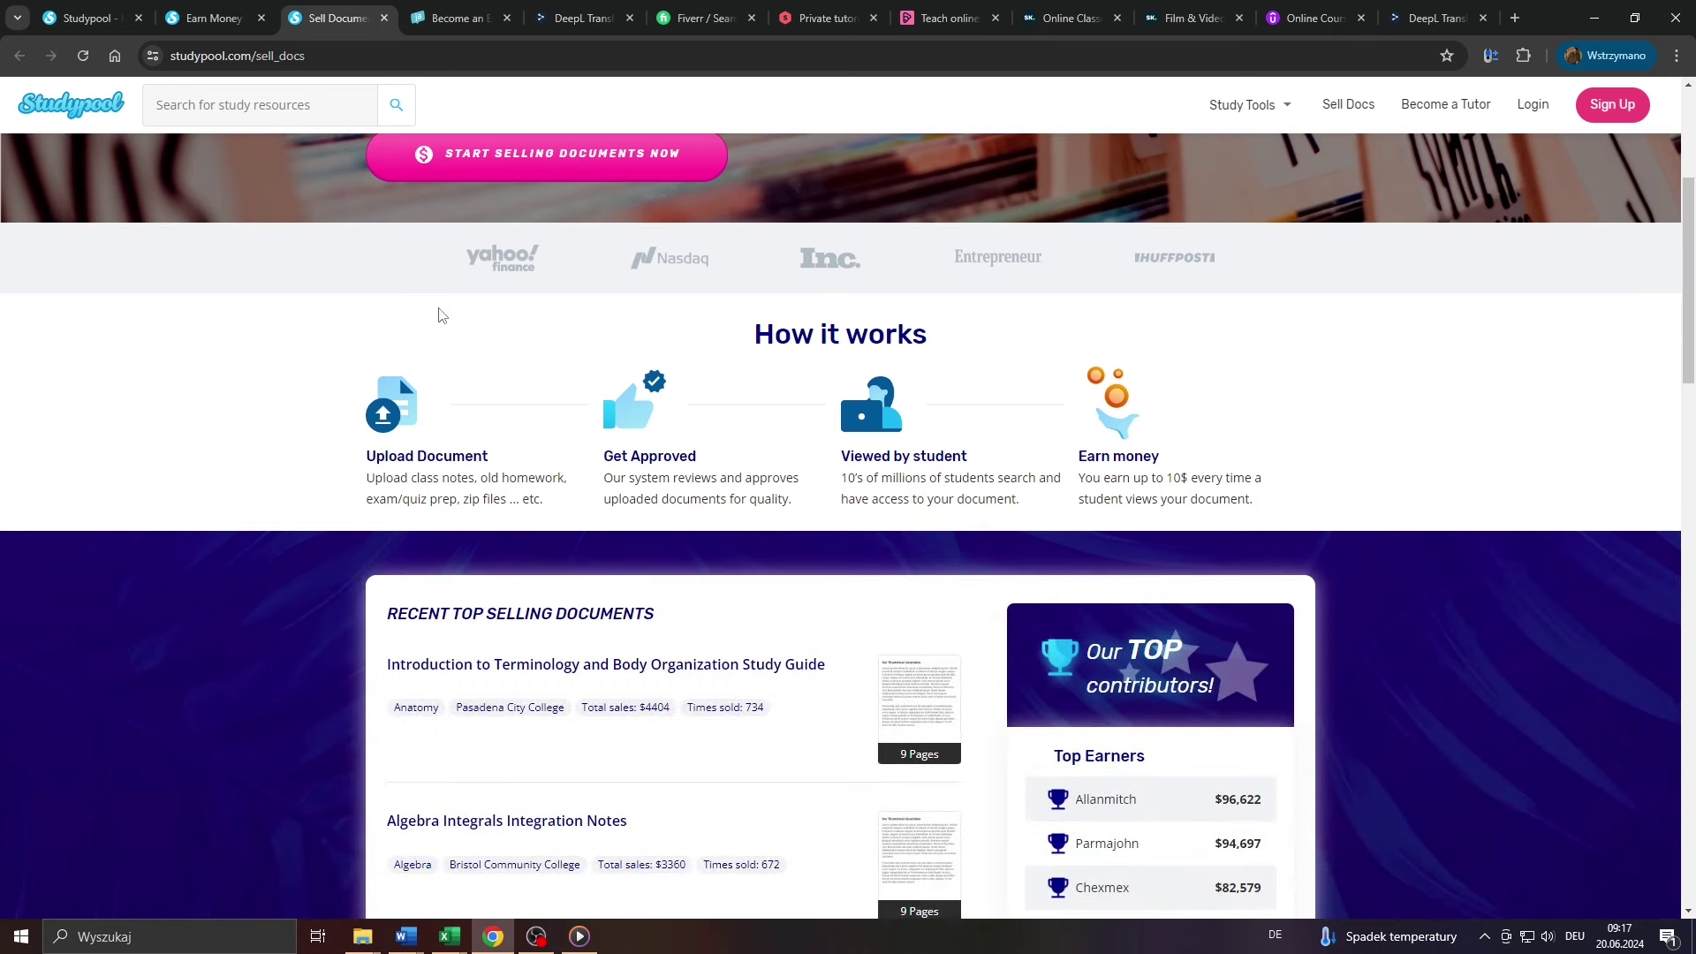
pyautogui.scroll(2, 624, 331)
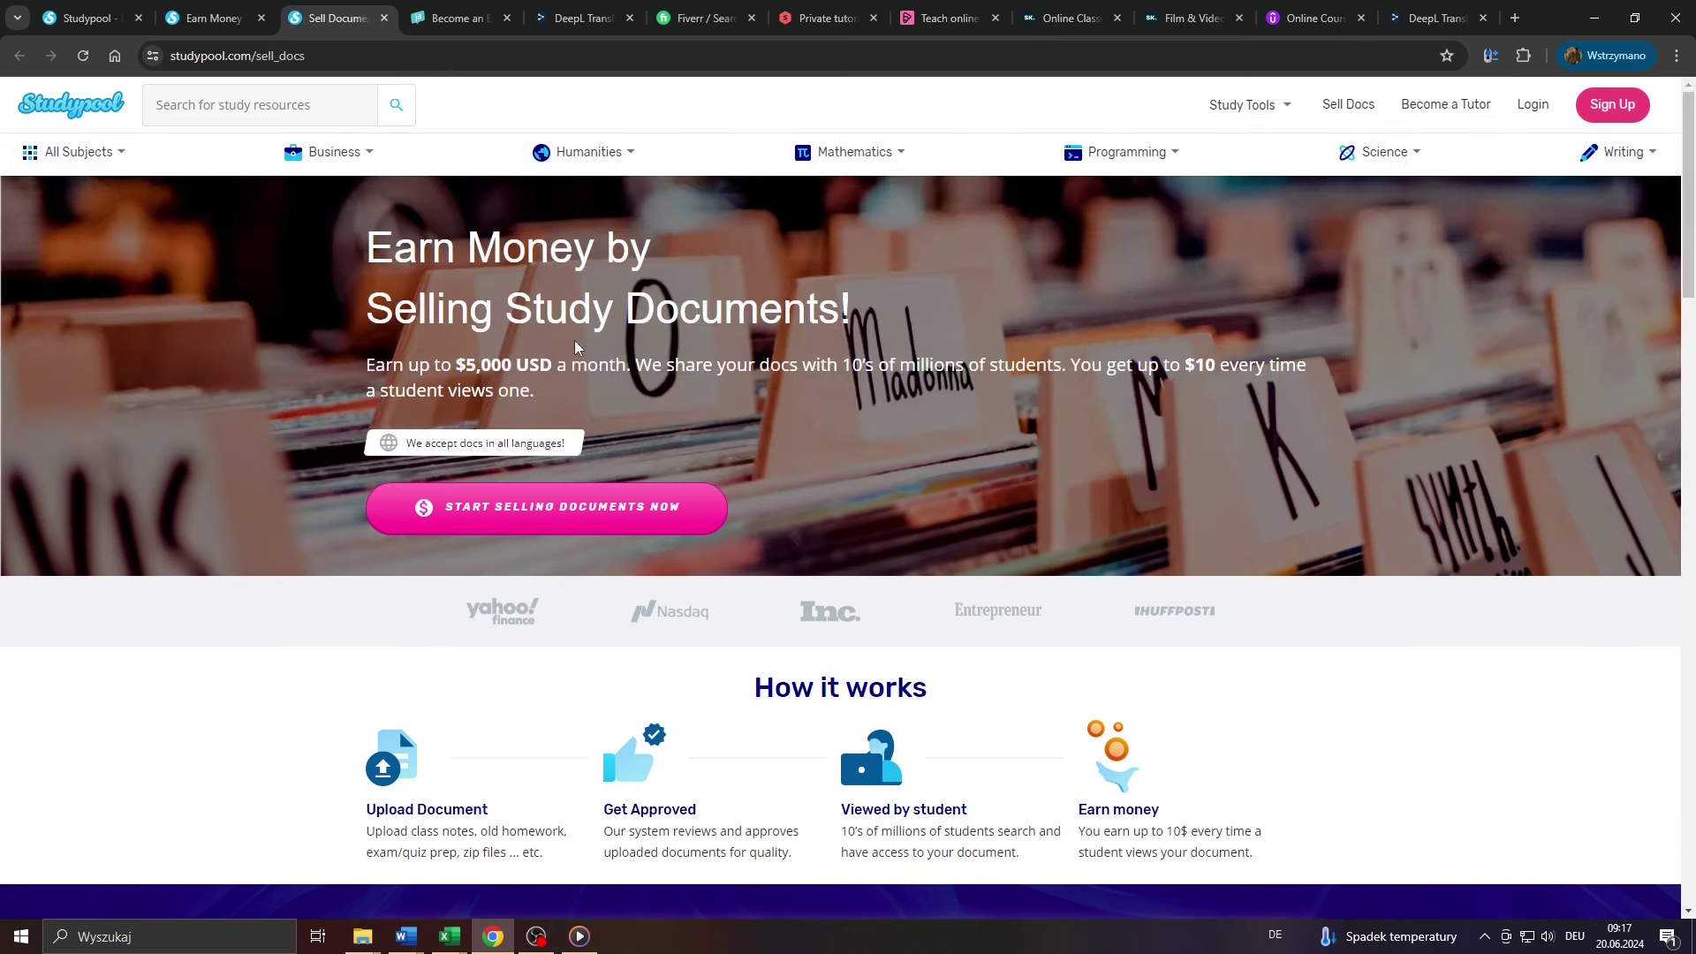
pyautogui.scroll(5, 573, 341)
pyautogui.moveTo(196, 423); pyautogui.dragTo(594, 472)
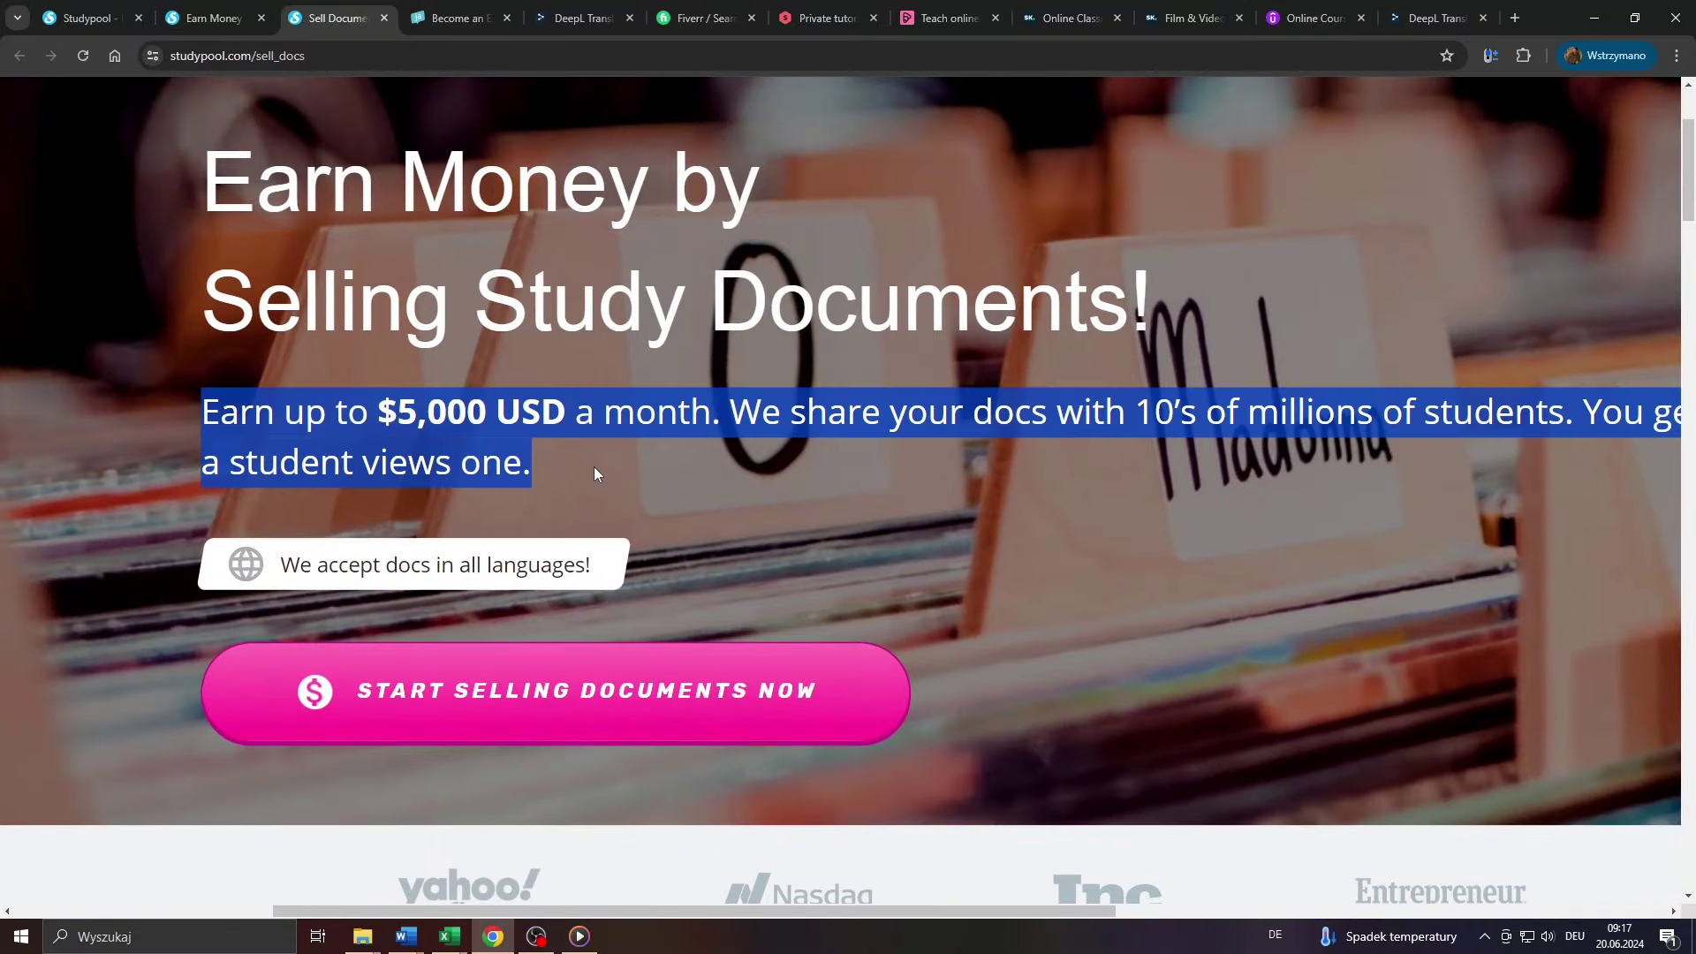
pyautogui.click(554, 412)
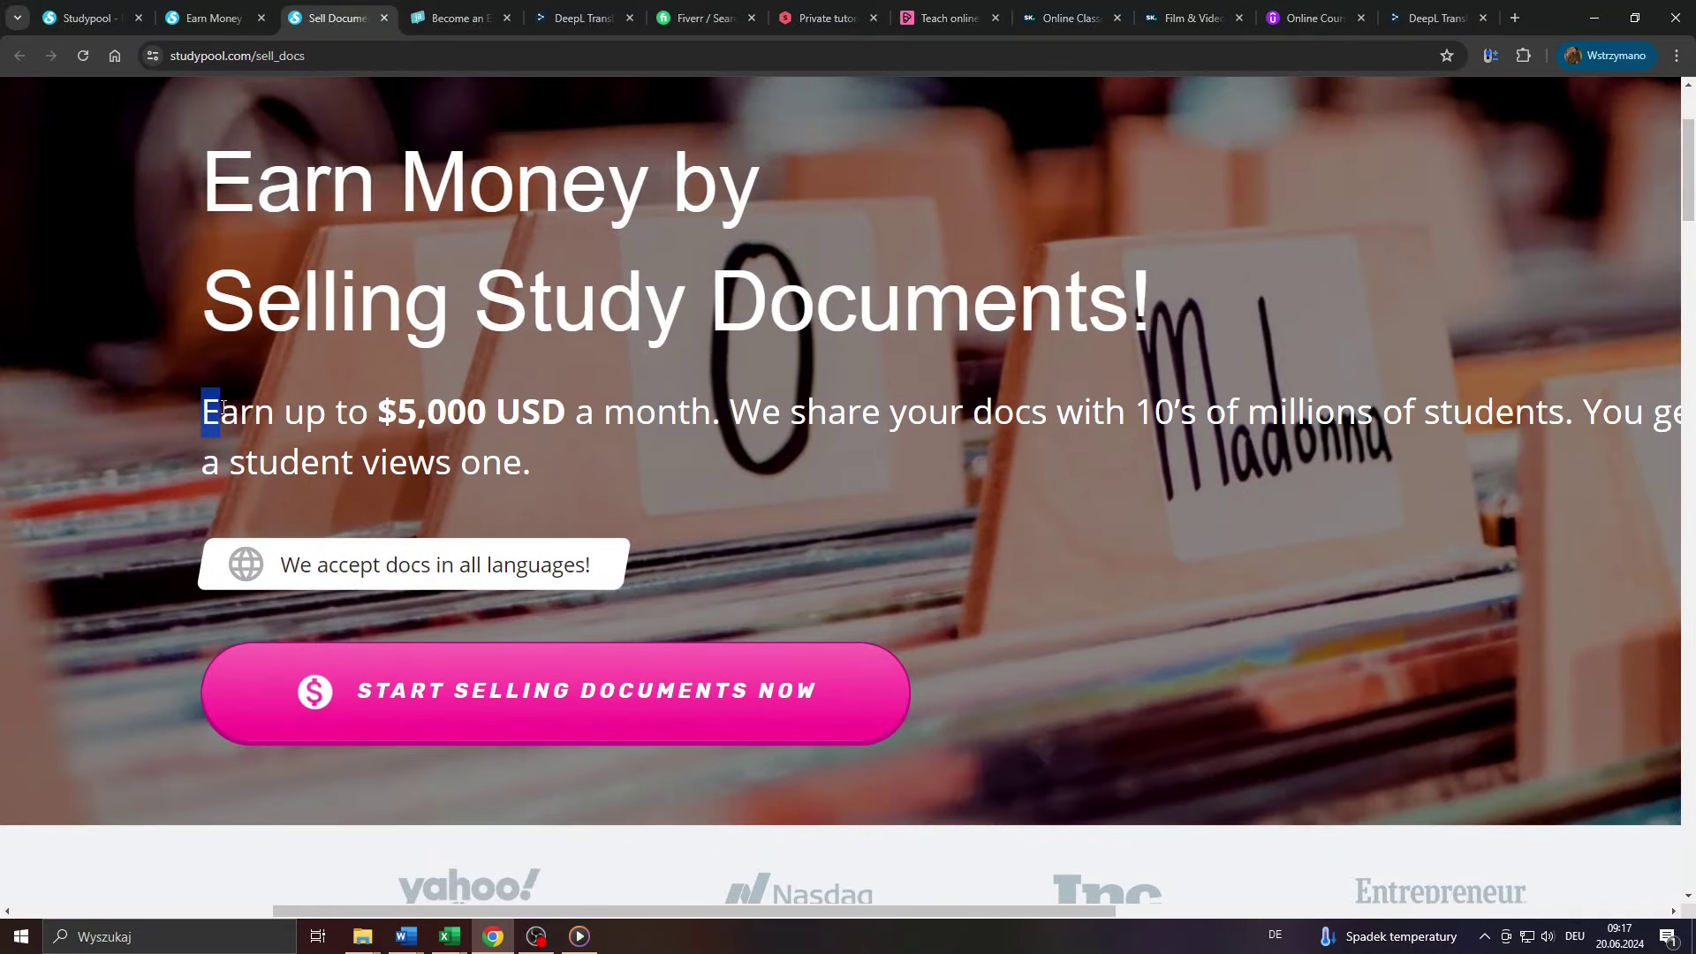
pyautogui.scroll(-5, 756, 377)
pyautogui.scroll(-1, 1185, 788)
pyautogui.scroll(-2, 1165, 675)
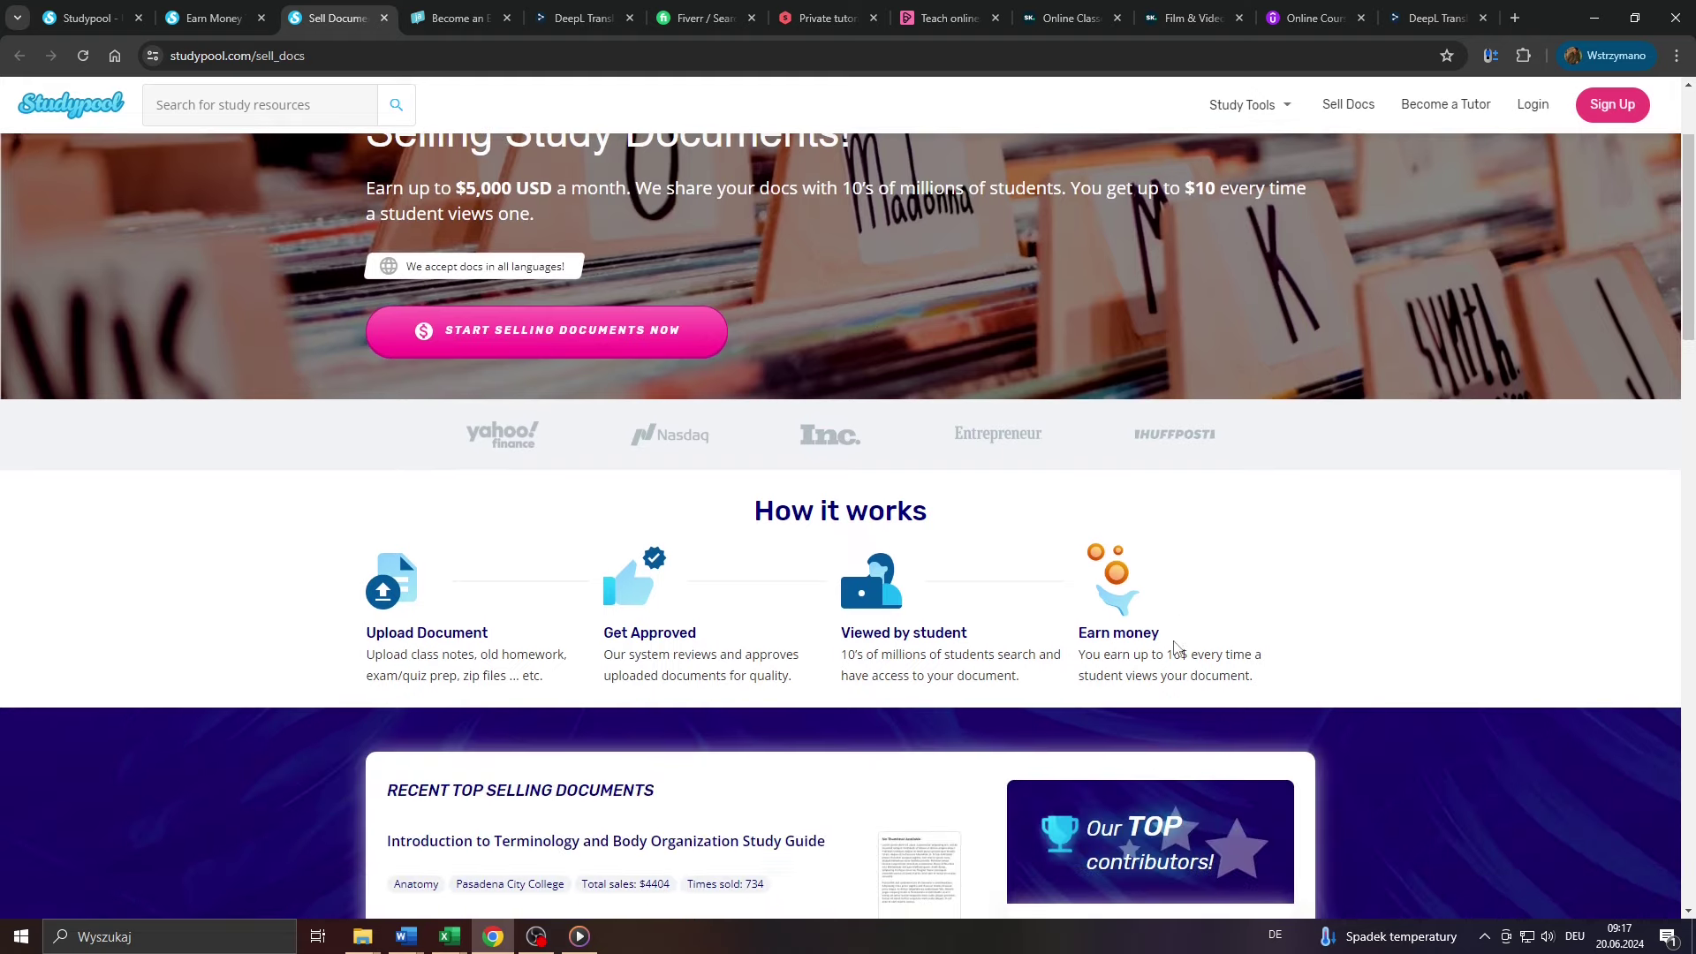
pyautogui.scroll(1, 1275, 697)
pyautogui.scroll(1, 892, 632)
pyautogui.moveTo(876, 584); pyautogui.dragTo(1035, 650)
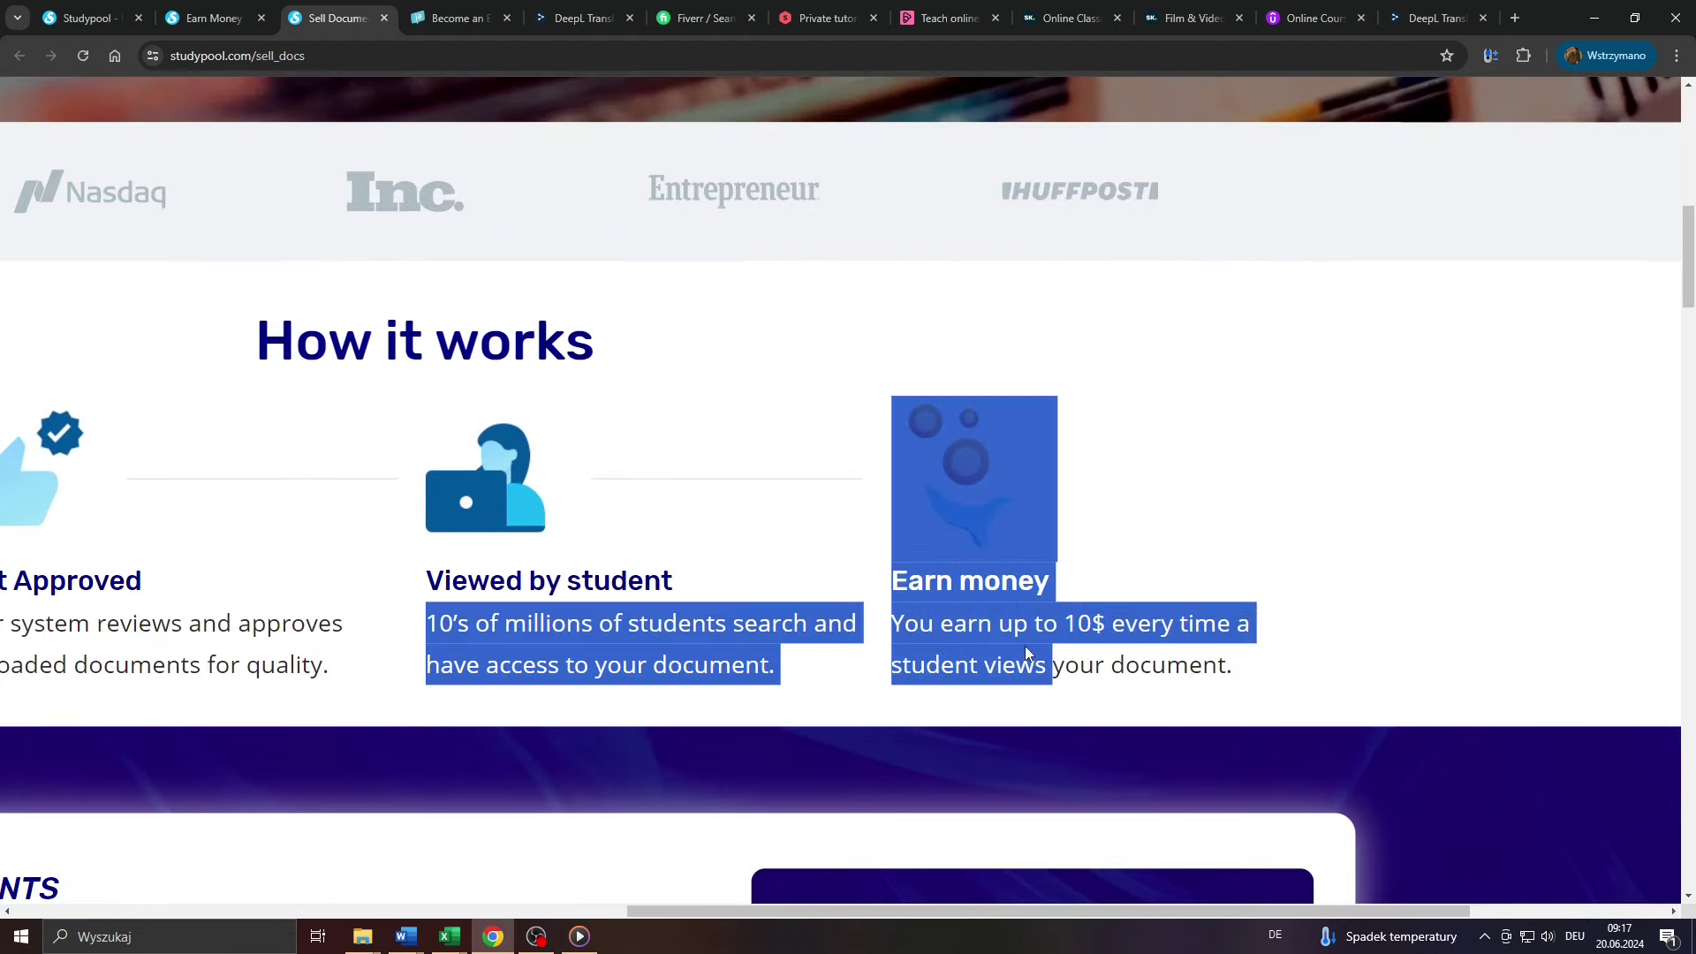
pyautogui.moveTo(1033, 648)
pyautogui.mouseDown()
pyautogui.moveTo(902, 626)
pyautogui.moveTo(1211, 629)
pyautogui.moveTo(1238, 686)
pyautogui.mouseUp()
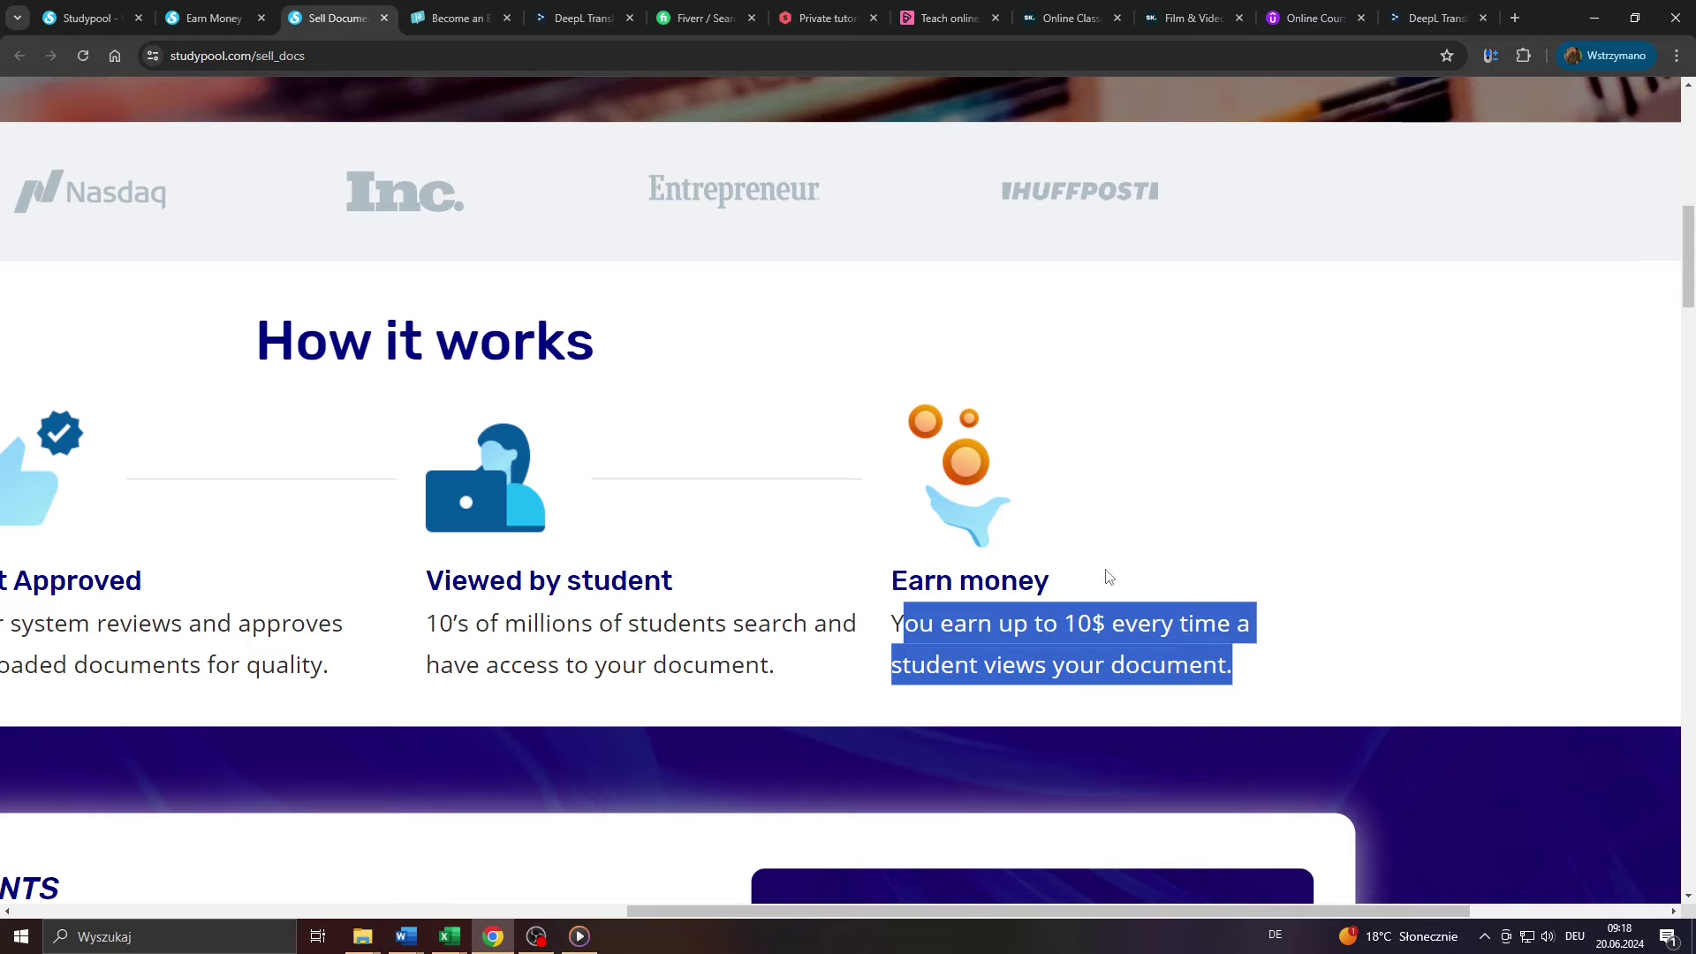
pyautogui.hotkey('ctrl', '0')
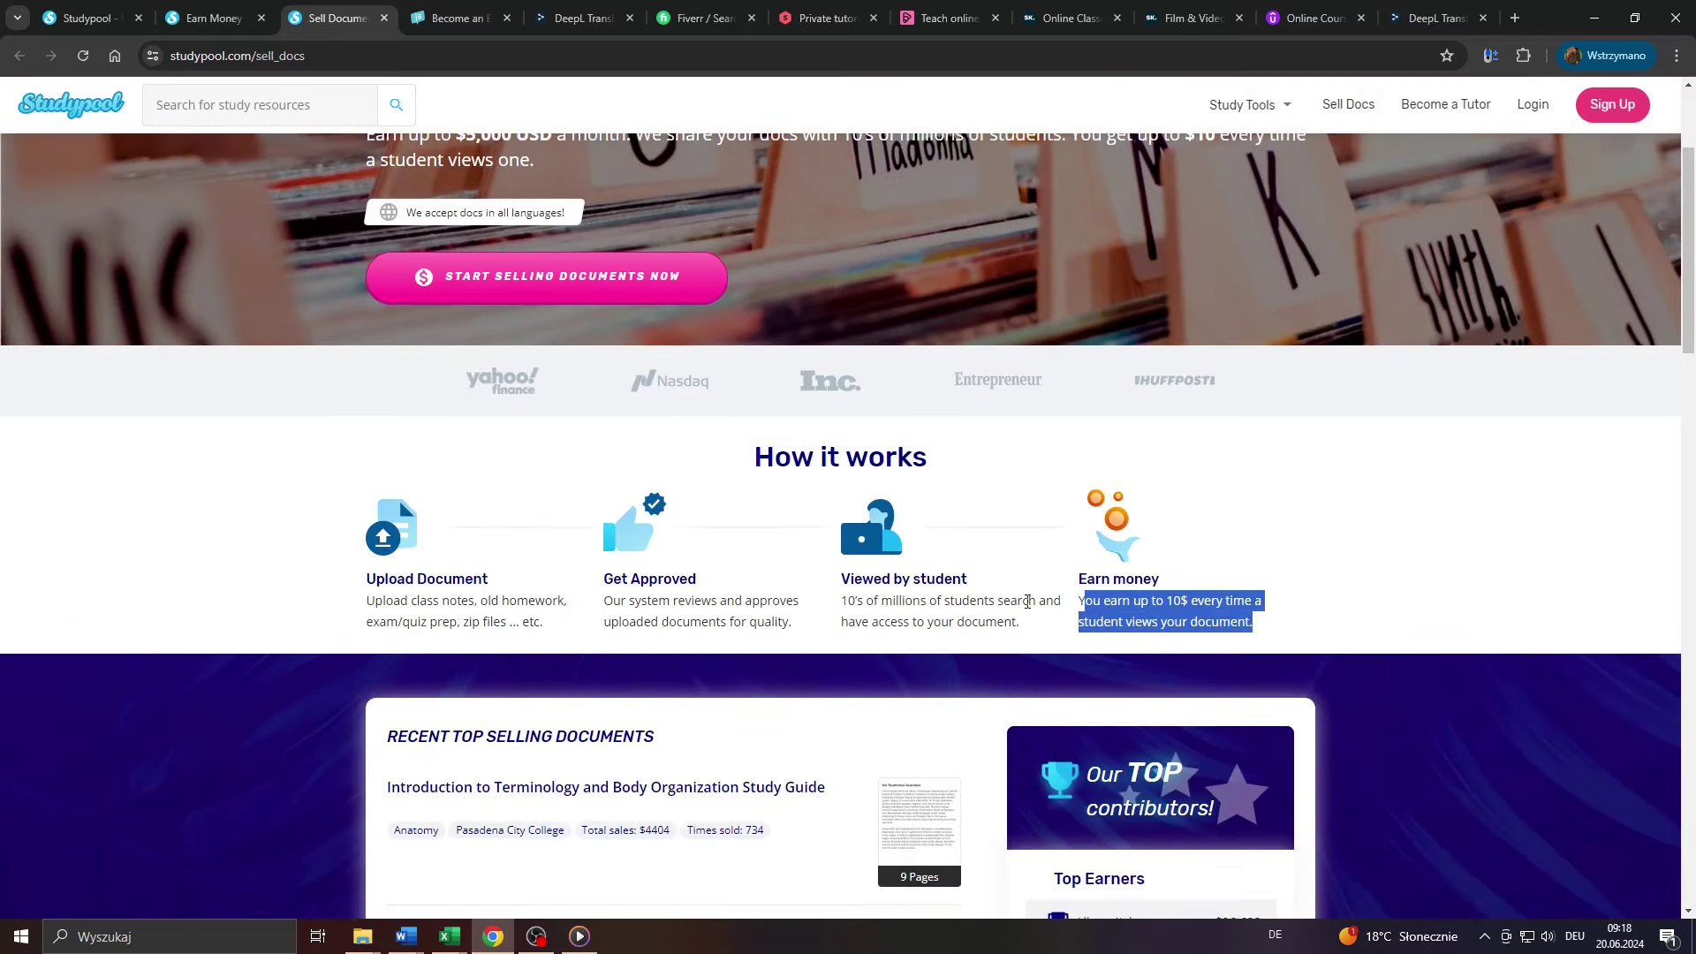
pyautogui.click(1026, 601)
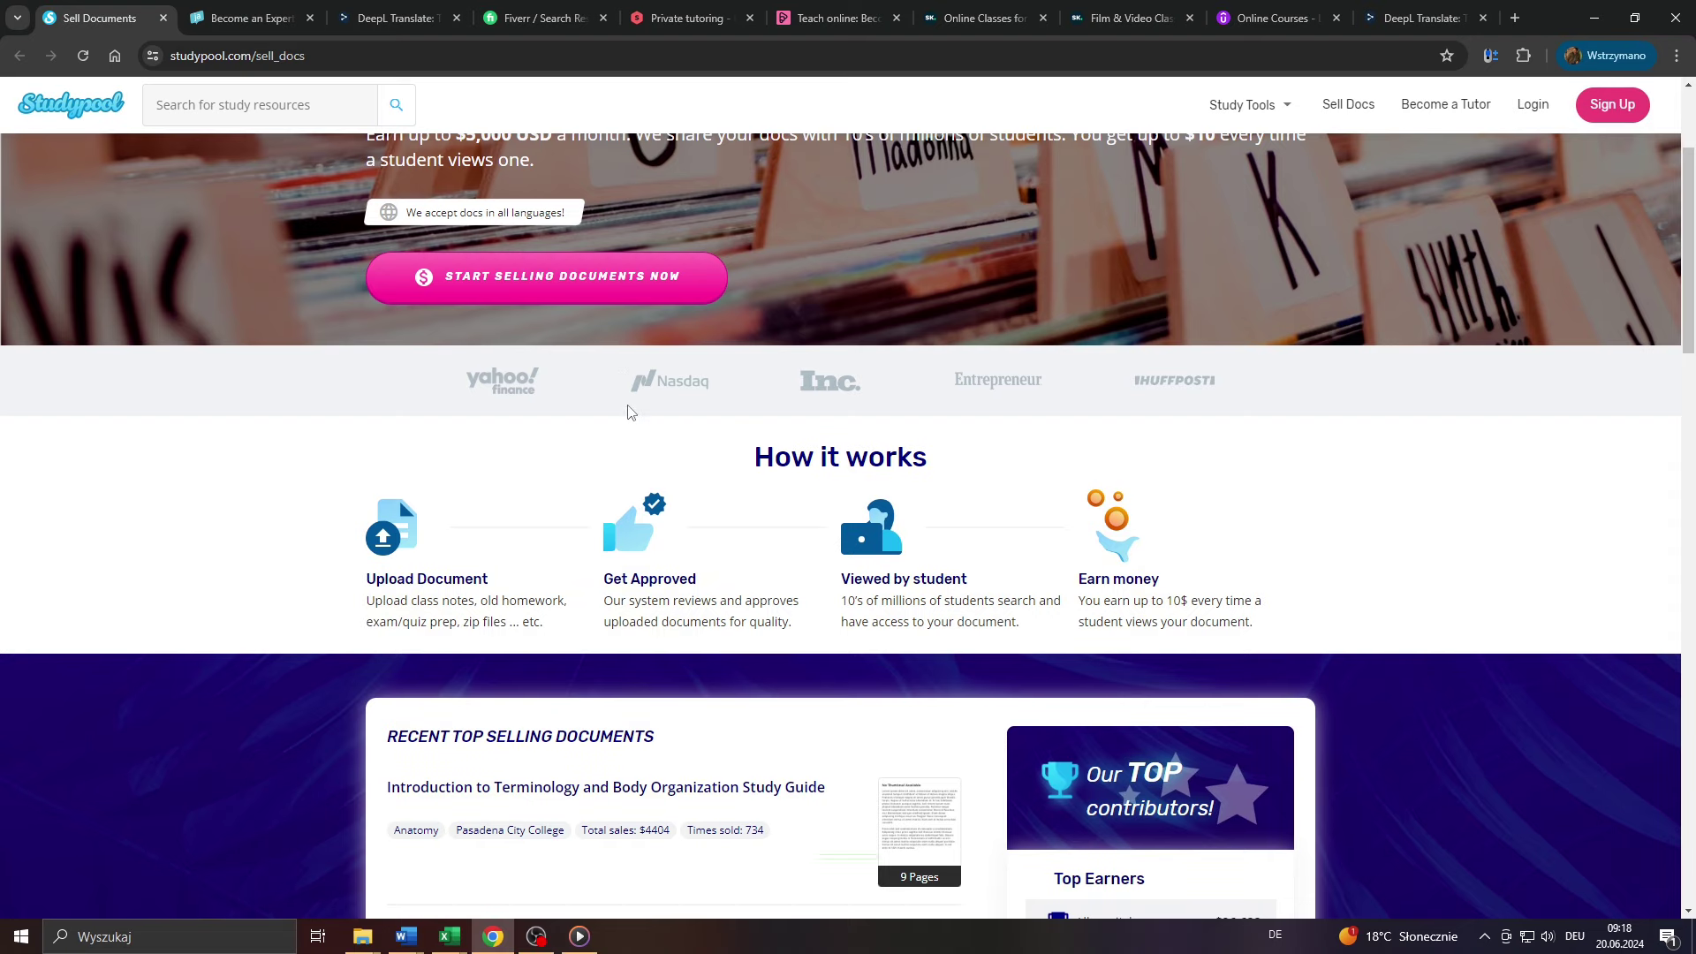
pyautogui.scroll(2, 630, 414)
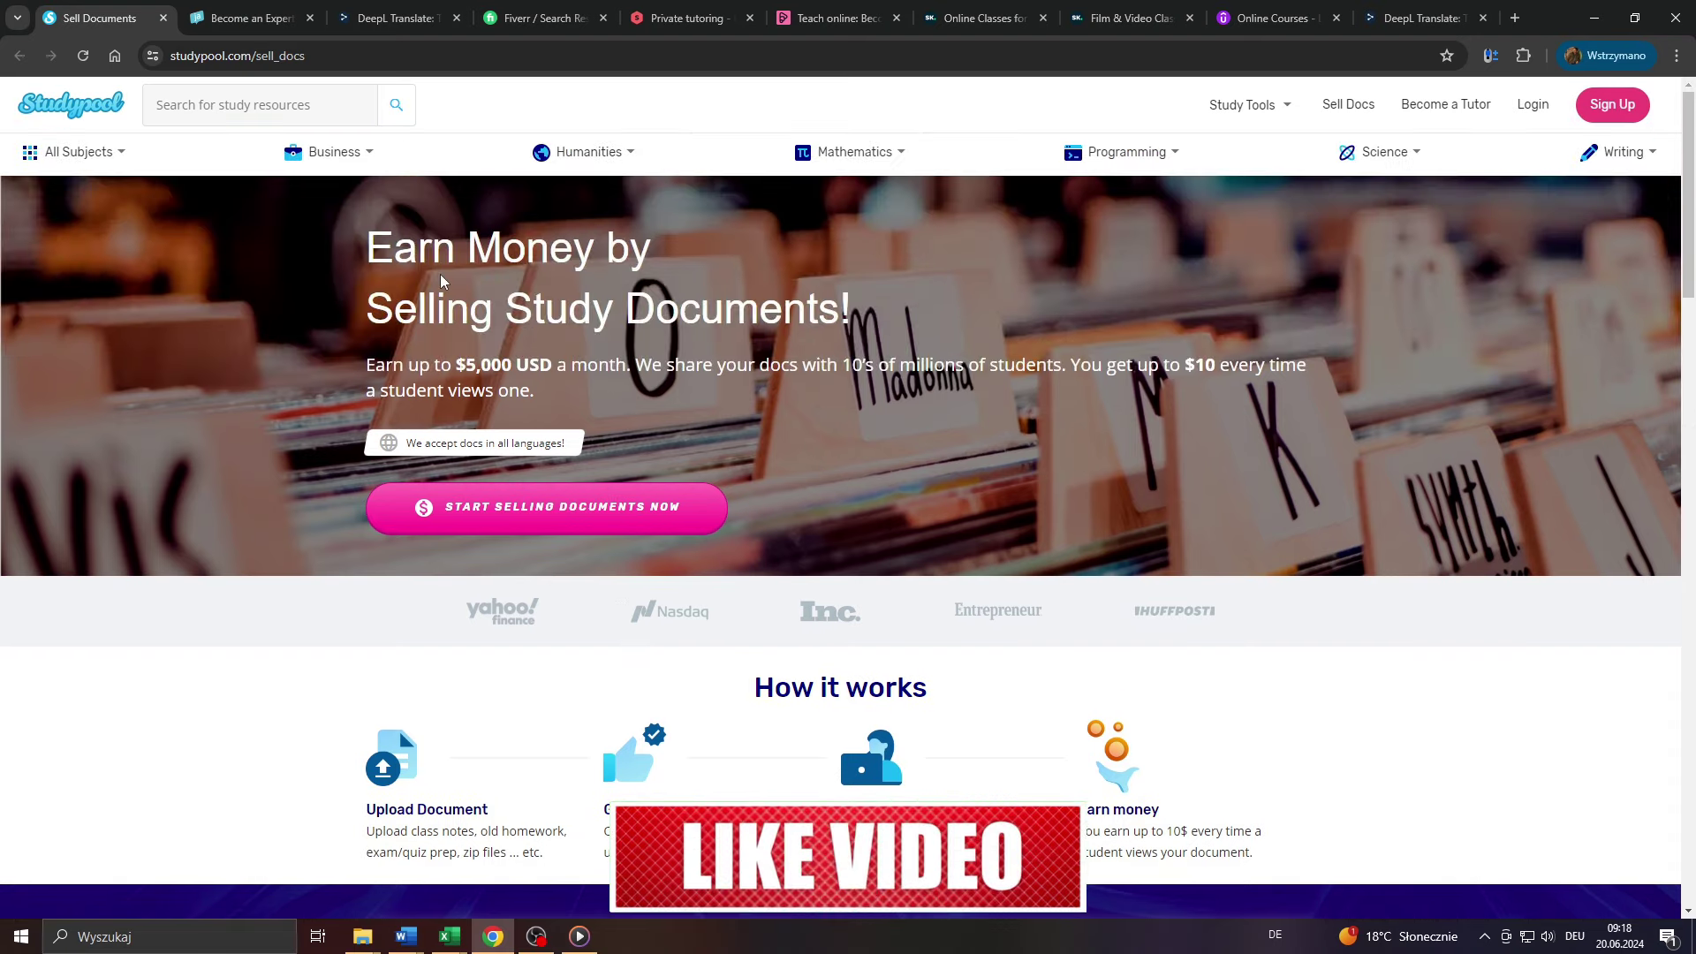
pyautogui.keyDown('ctrl'); pyautogui.scroll(6, 341, 436); pyautogui.keyUp('ctrl')
pyautogui.moveTo(343, 436); pyautogui.dragTo(323, 434)
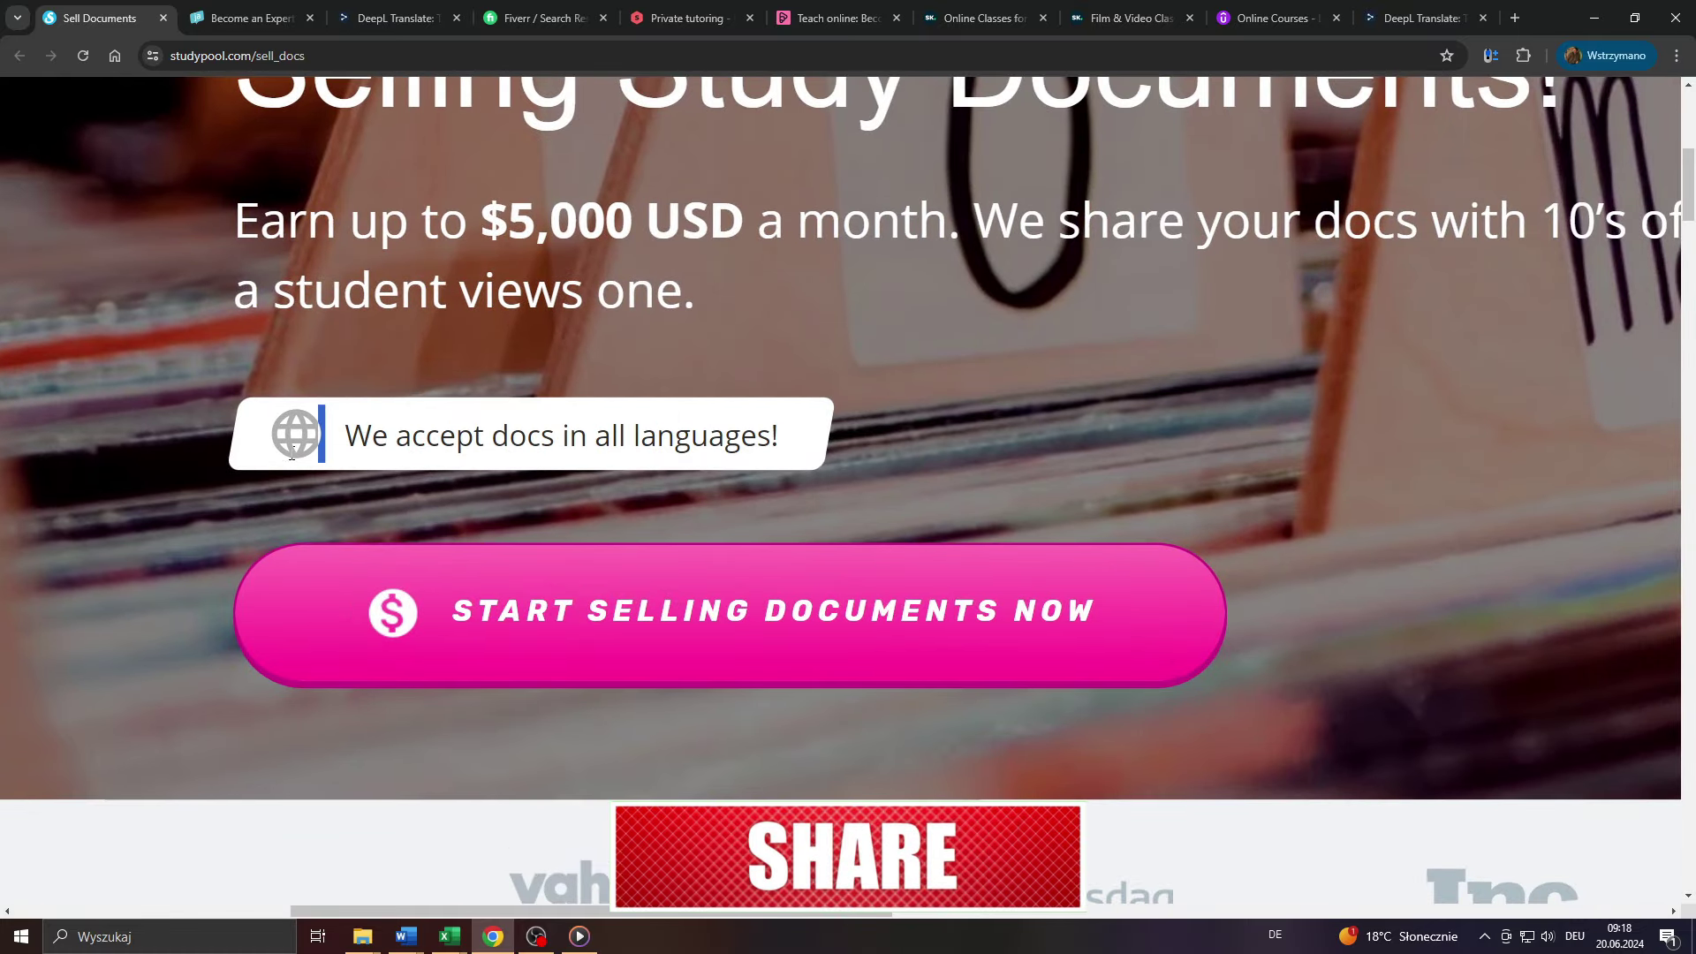
pyautogui.moveTo(323, 435); pyautogui.dragTo(830, 442)
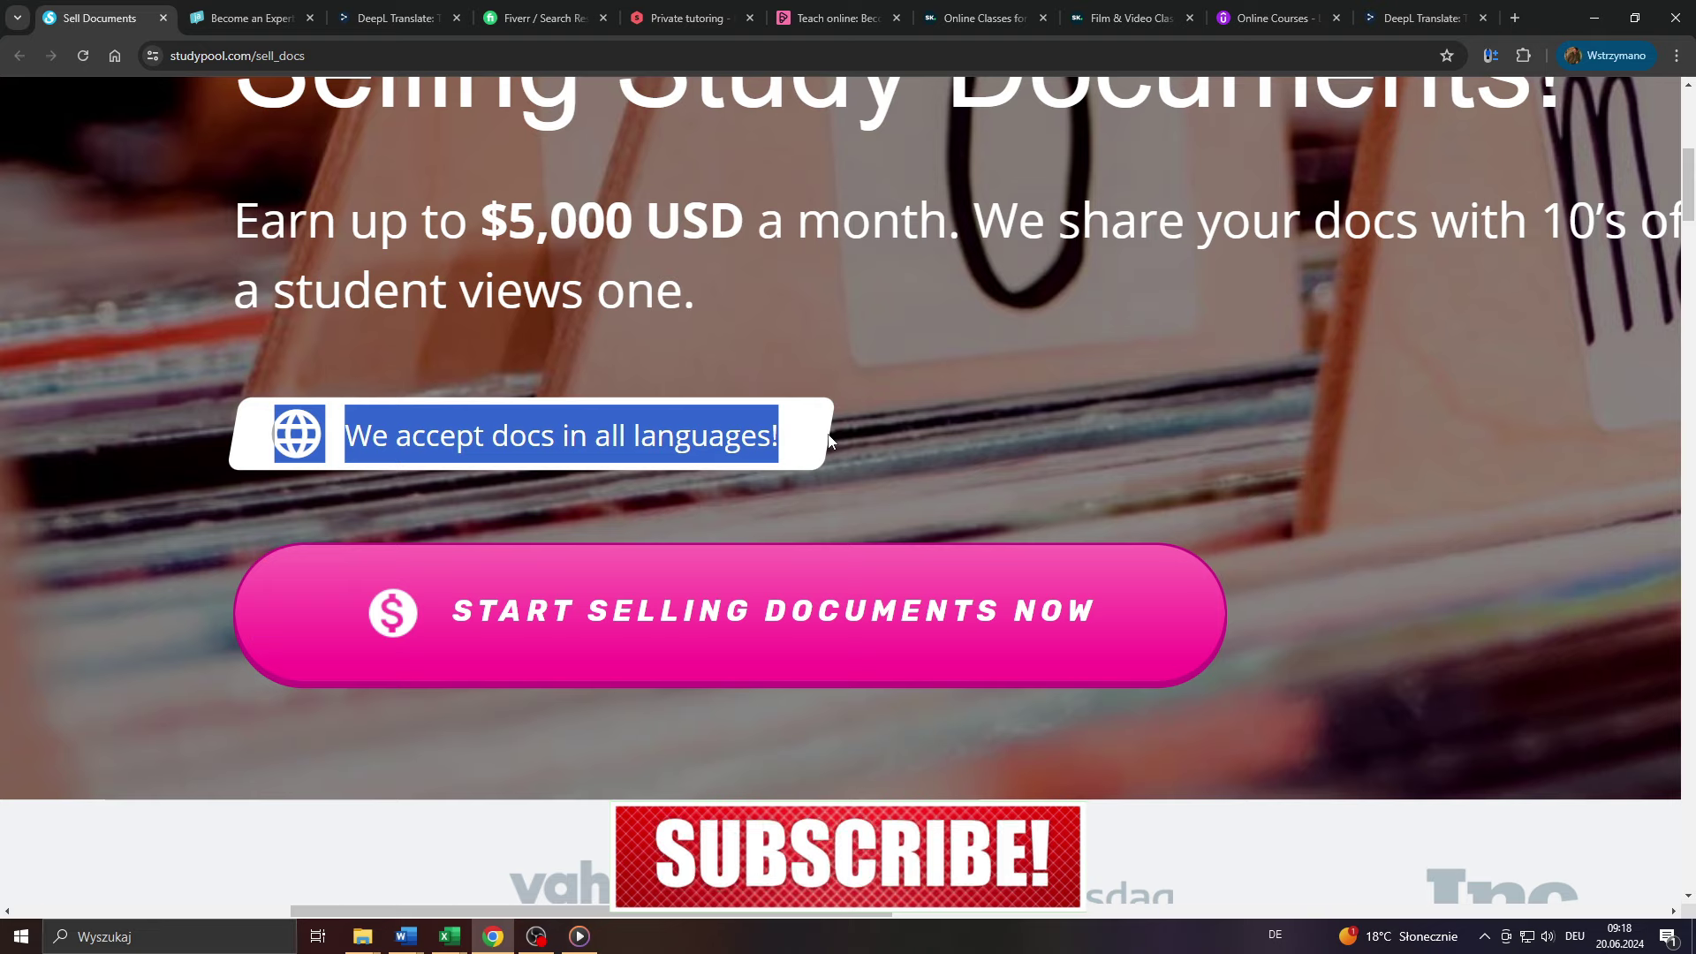
pyautogui.scroll(-2, 791, 440)
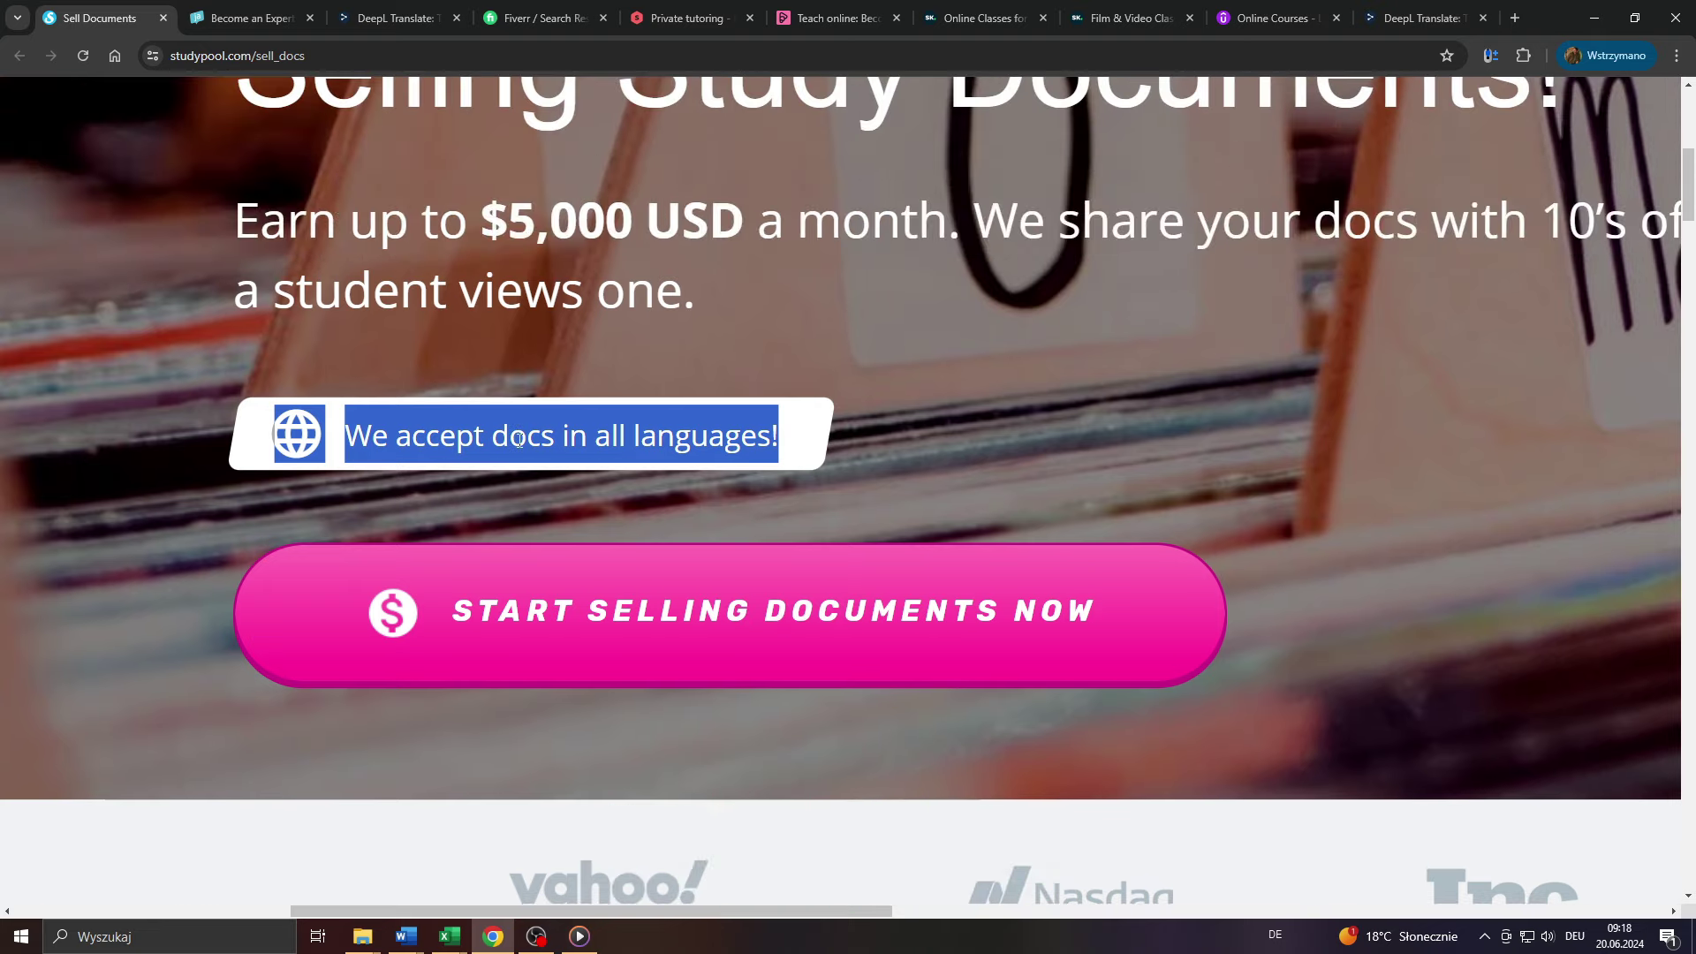
pyautogui.click(517, 440)
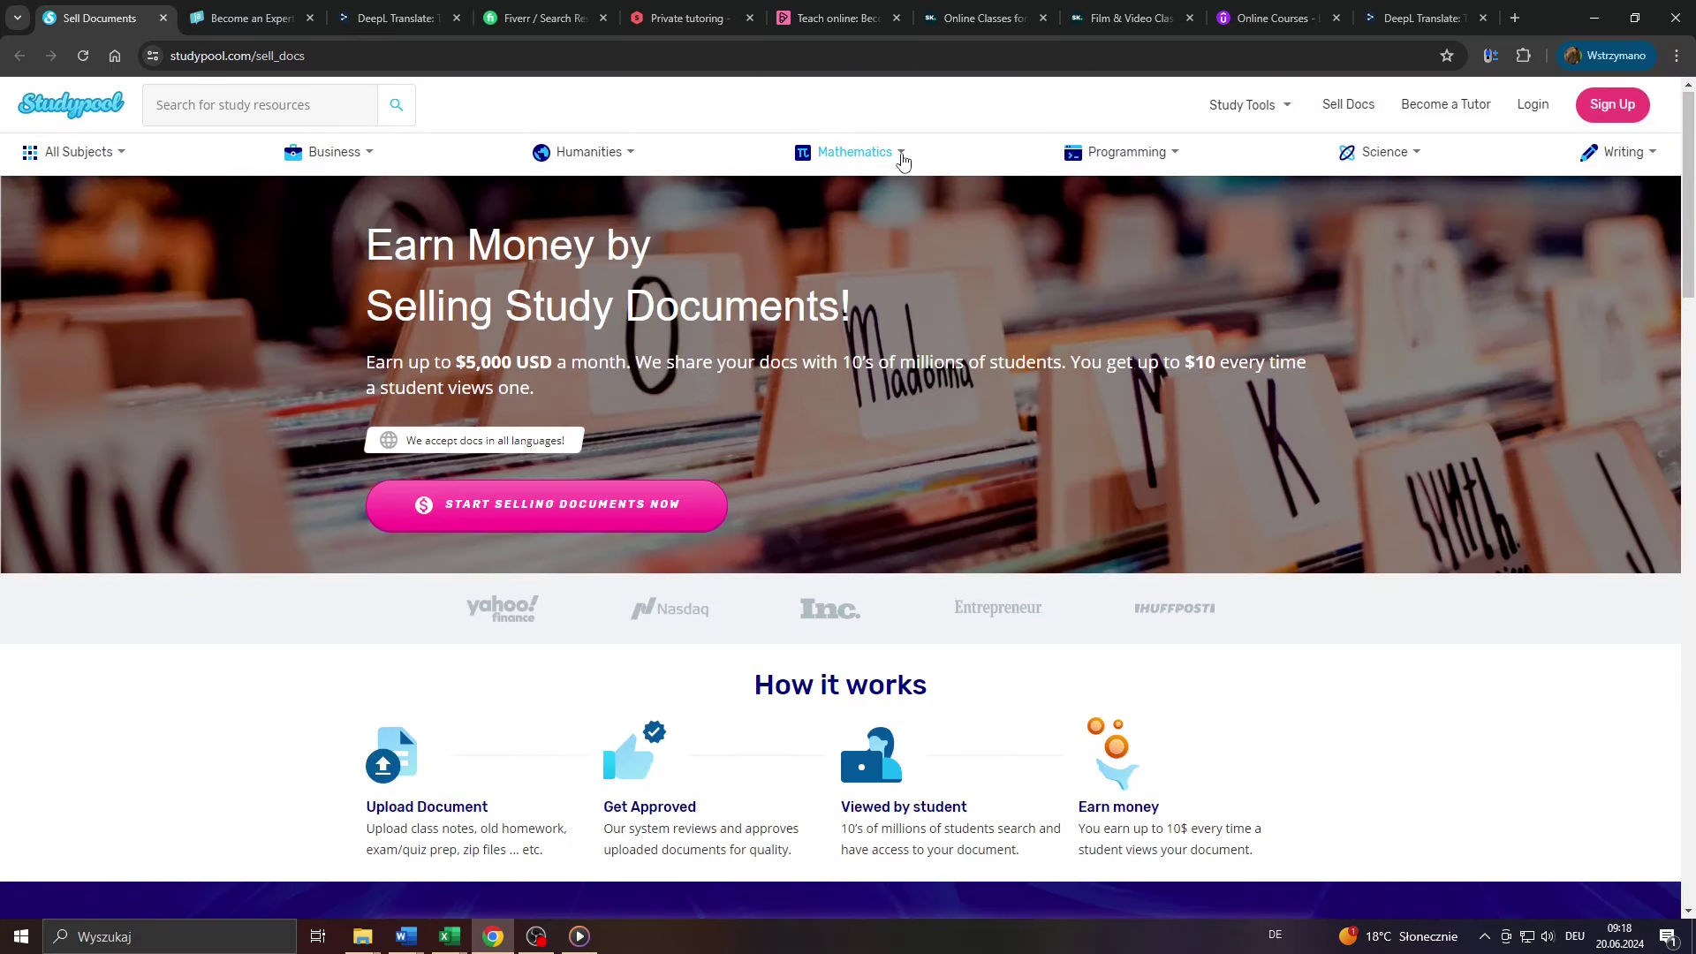
pyautogui.click(901, 158)
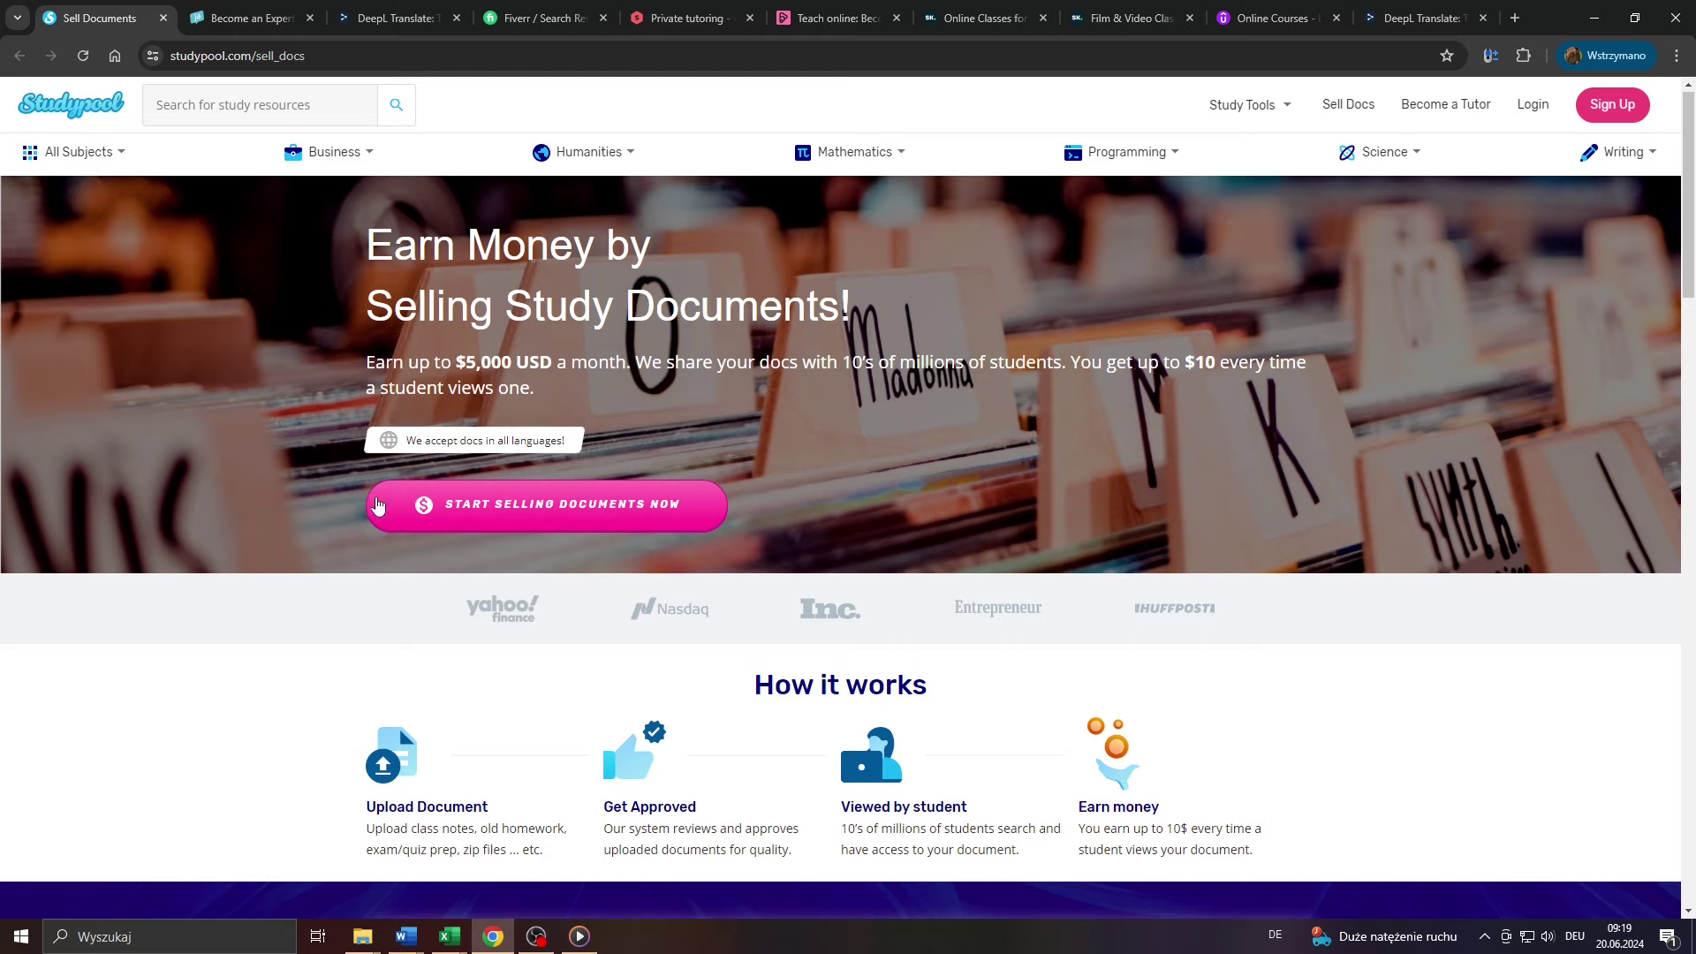
pyautogui.moveTo(373, 444); pyautogui.dragTo(574, 442)
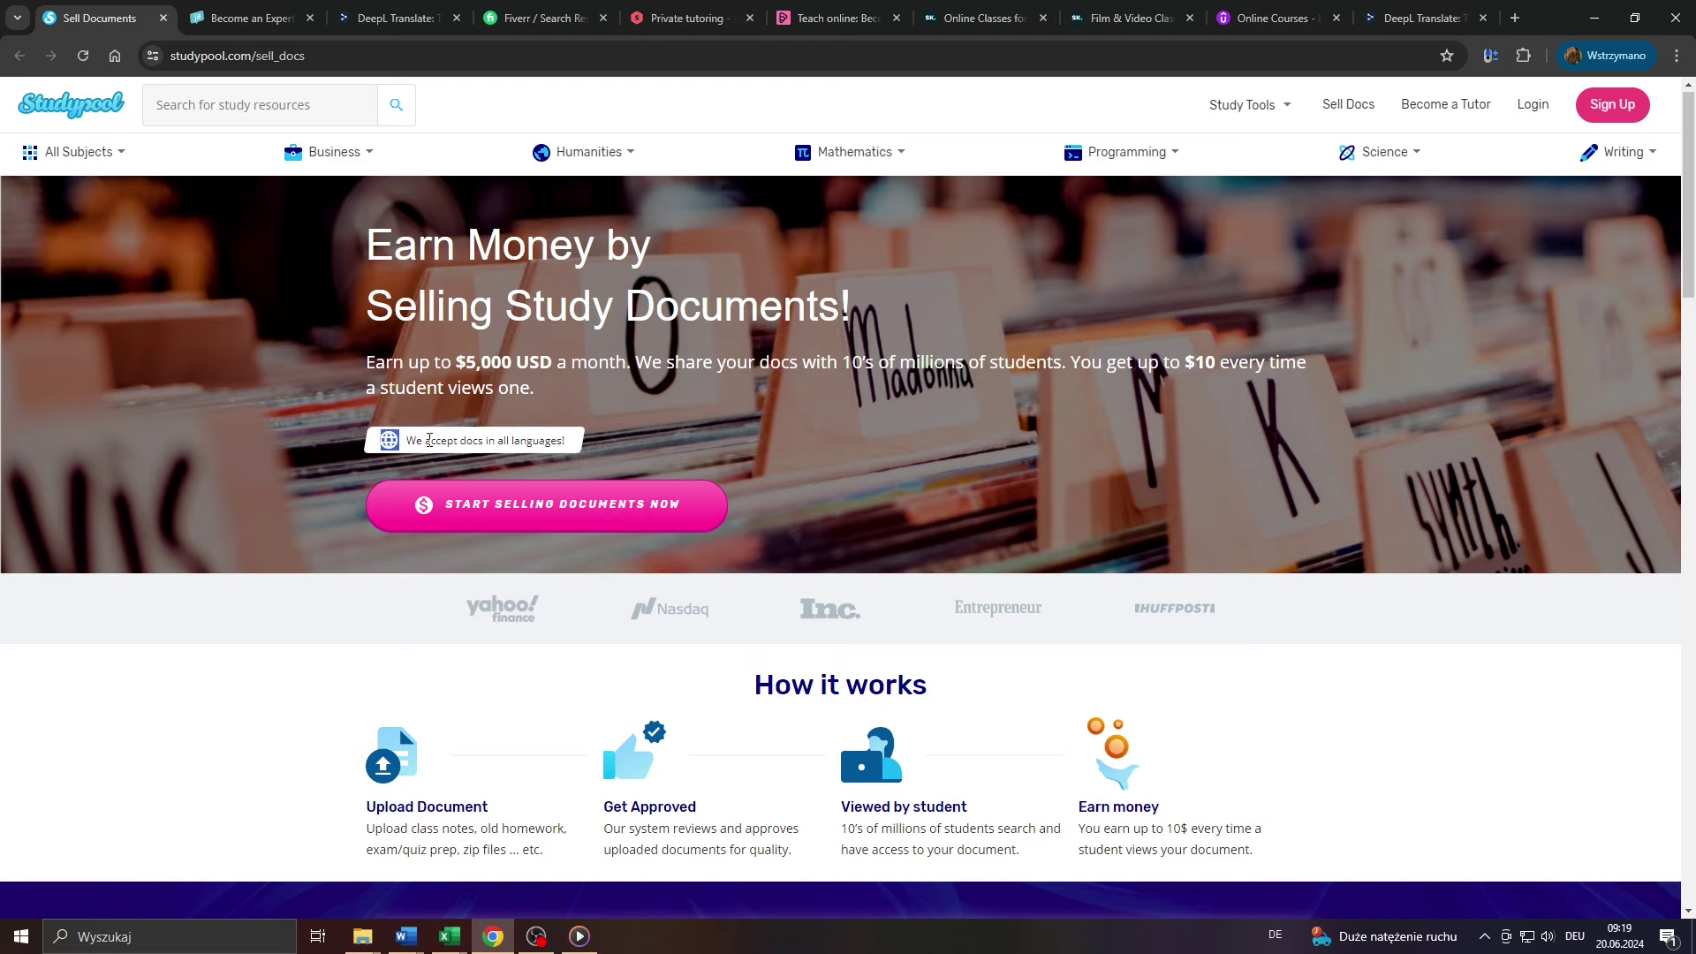
pyautogui.click(271, 444)
pyautogui.scroll(-3, 269, 445)
pyautogui.scroll(-2, 269, 450)
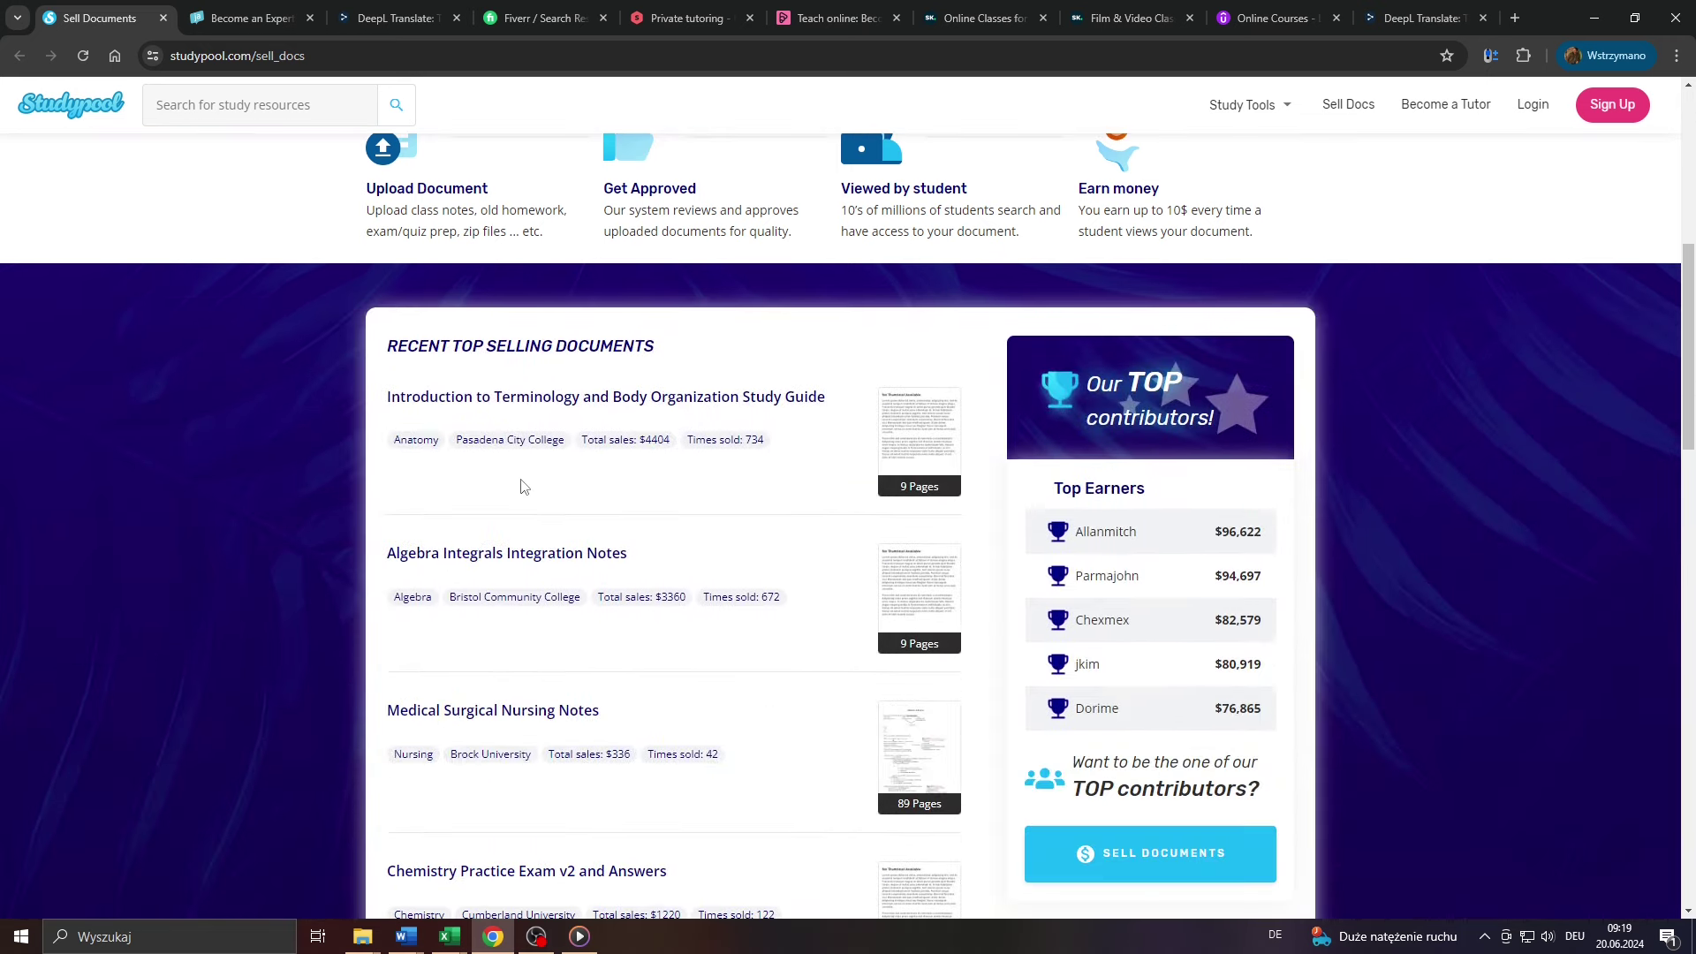
pyautogui.scroll(2, 517, 486)
pyautogui.moveTo(351, 303); pyautogui.dragTo(772, 305)
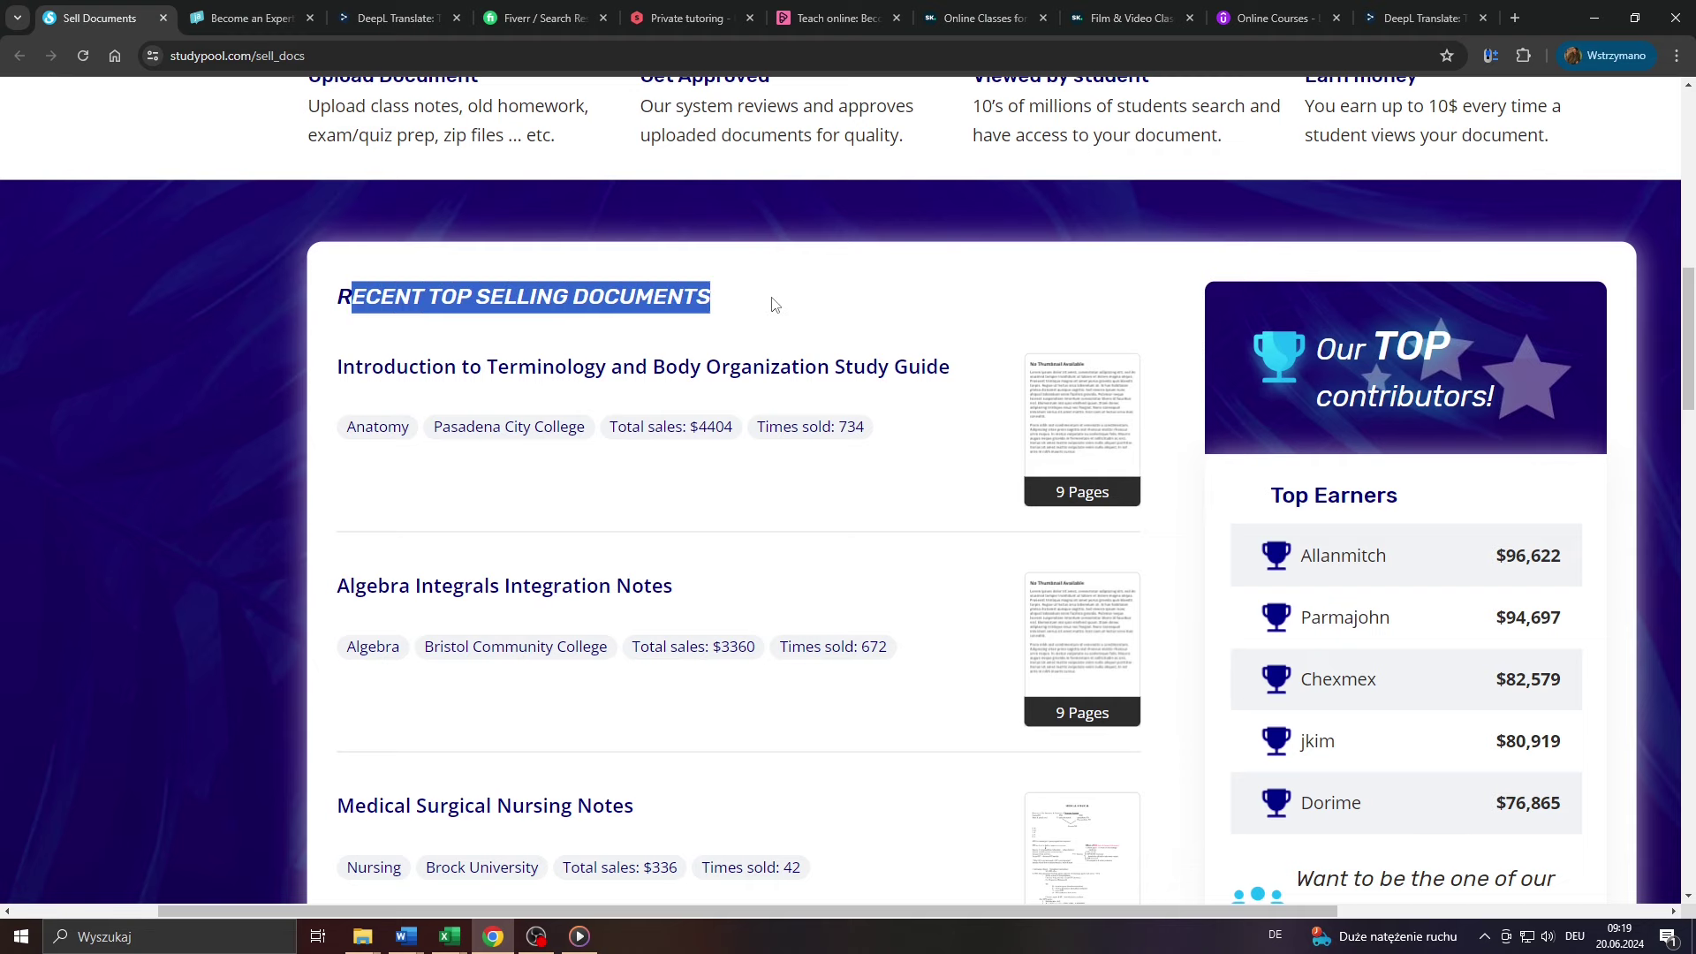
pyautogui.scroll(-2, 1092, 402)
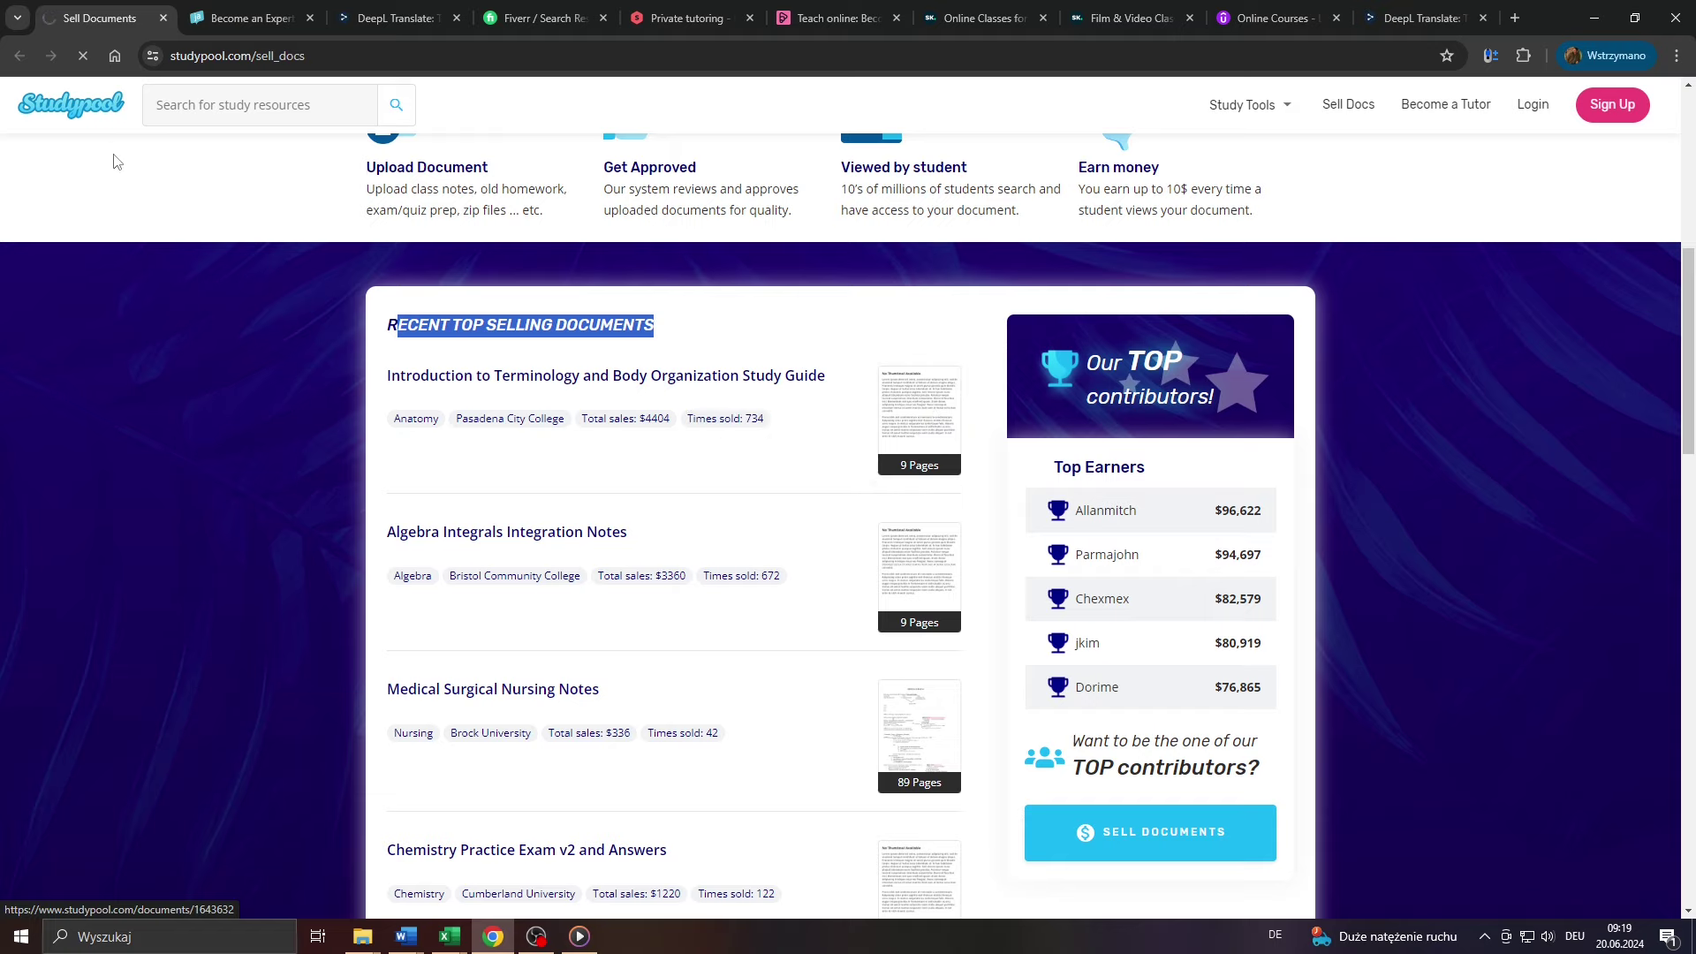
pyautogui.scroll(-3, 557, 399)
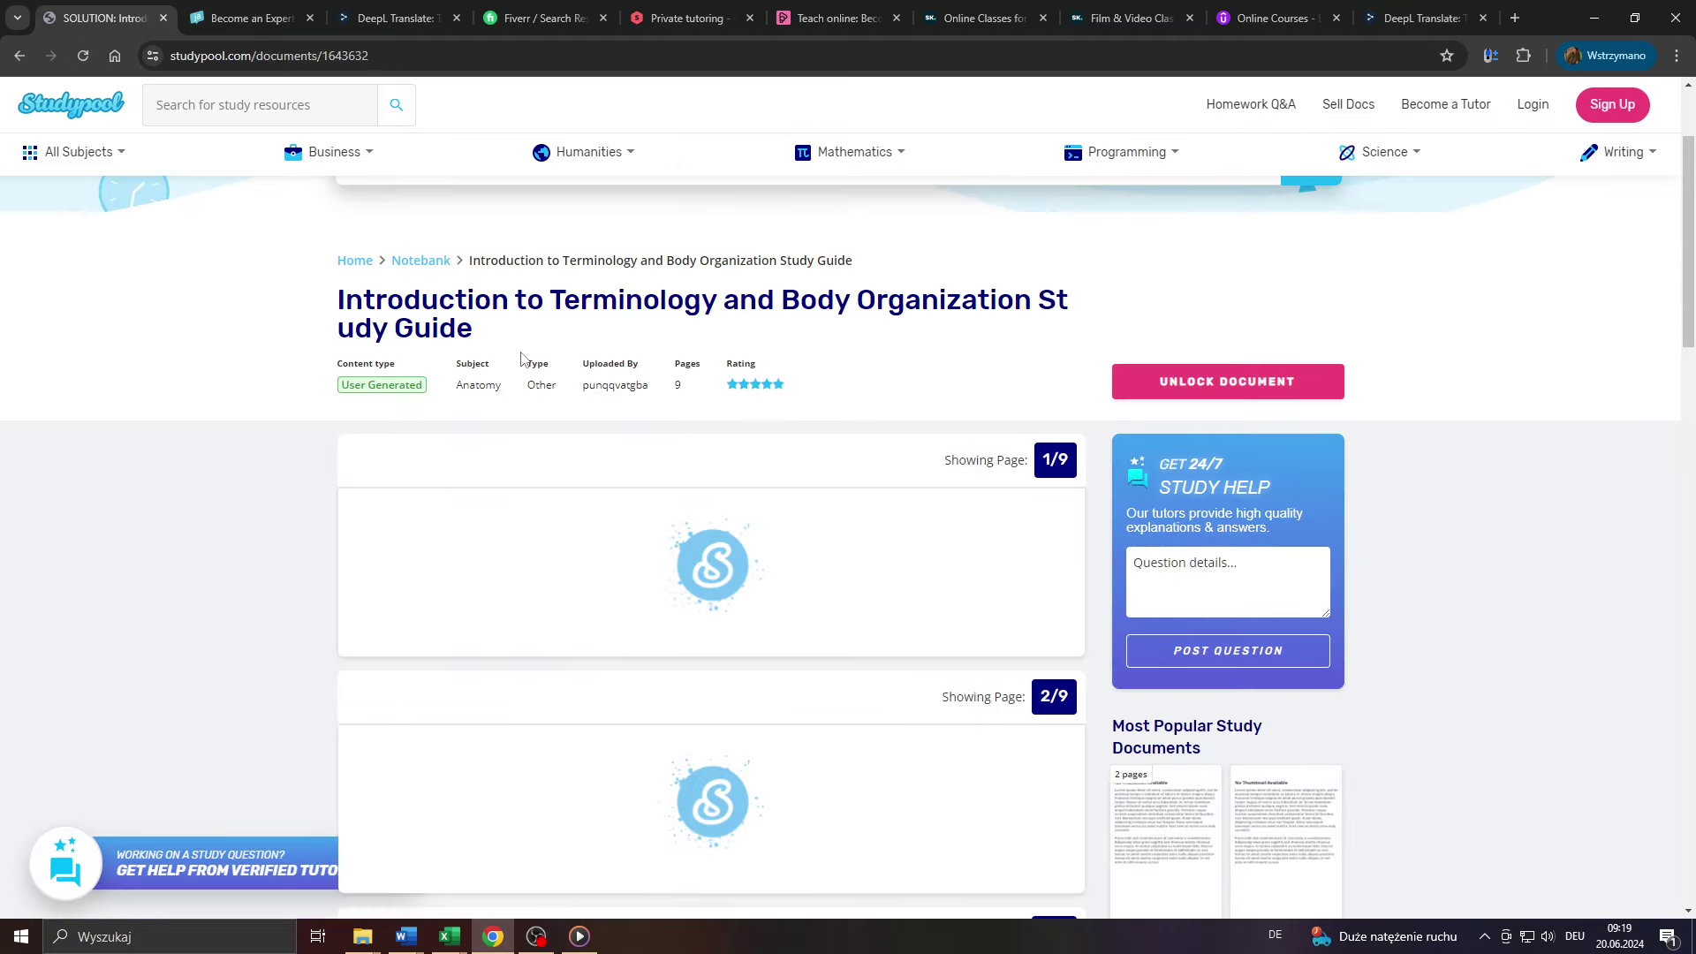
pyautogui.scroll(3, 802, 443)
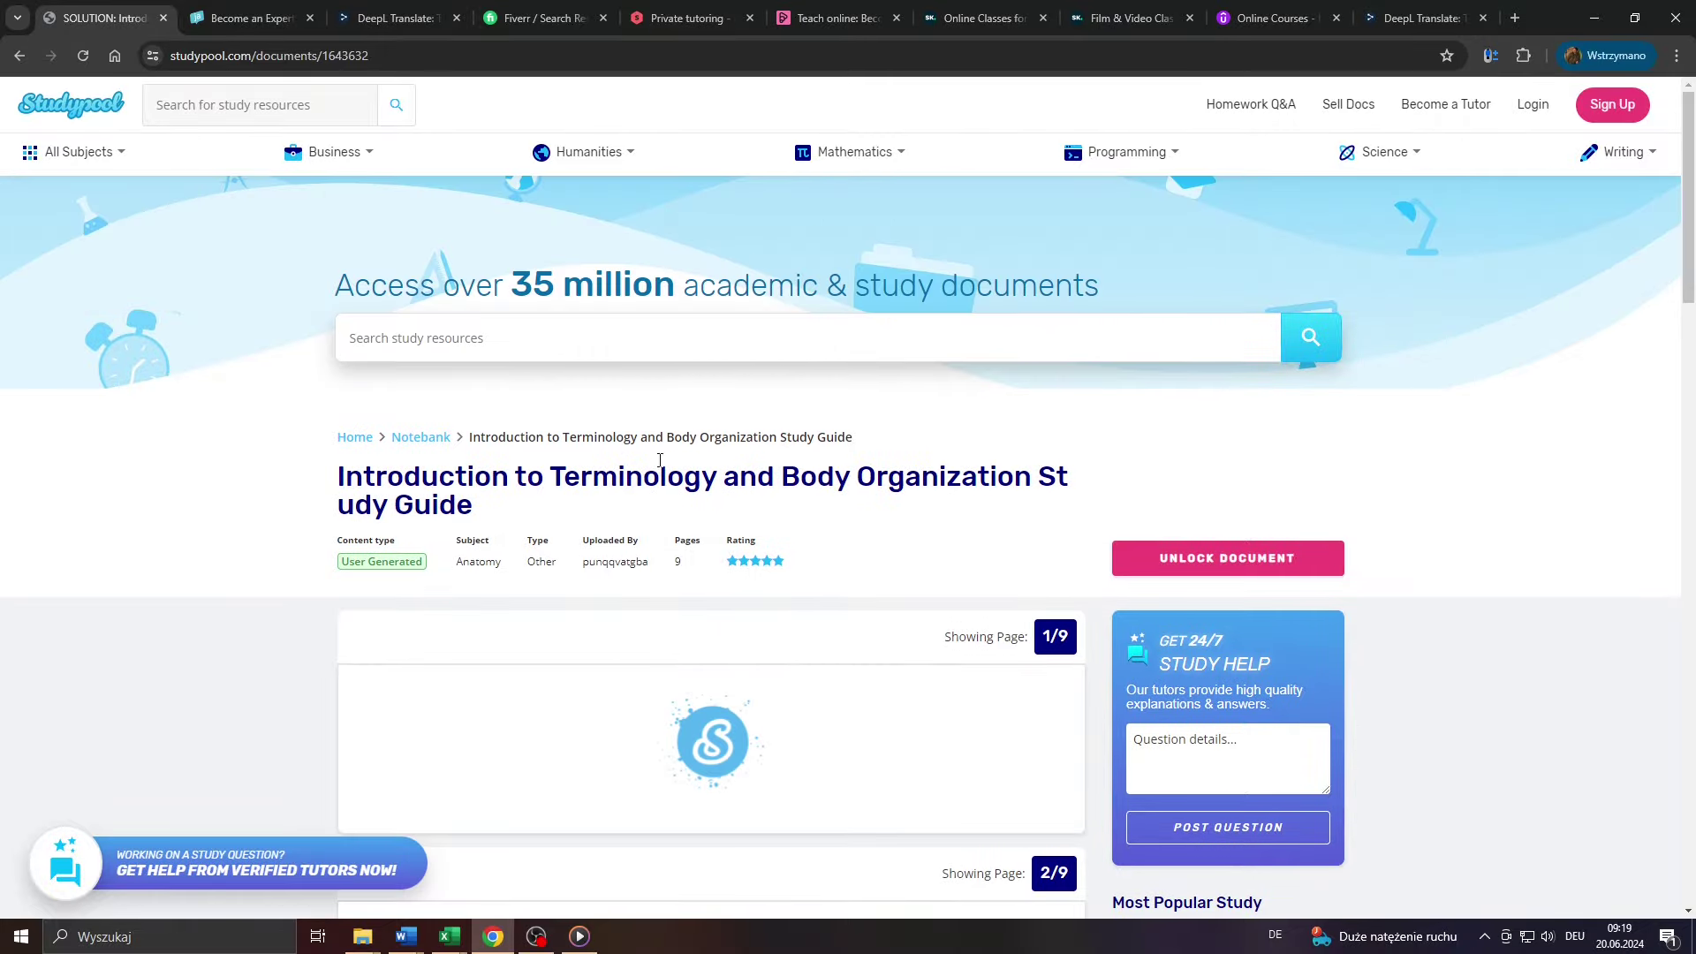
pyautogui.moveTo(325, 281); pyautogui.dragTo(1119, 284)
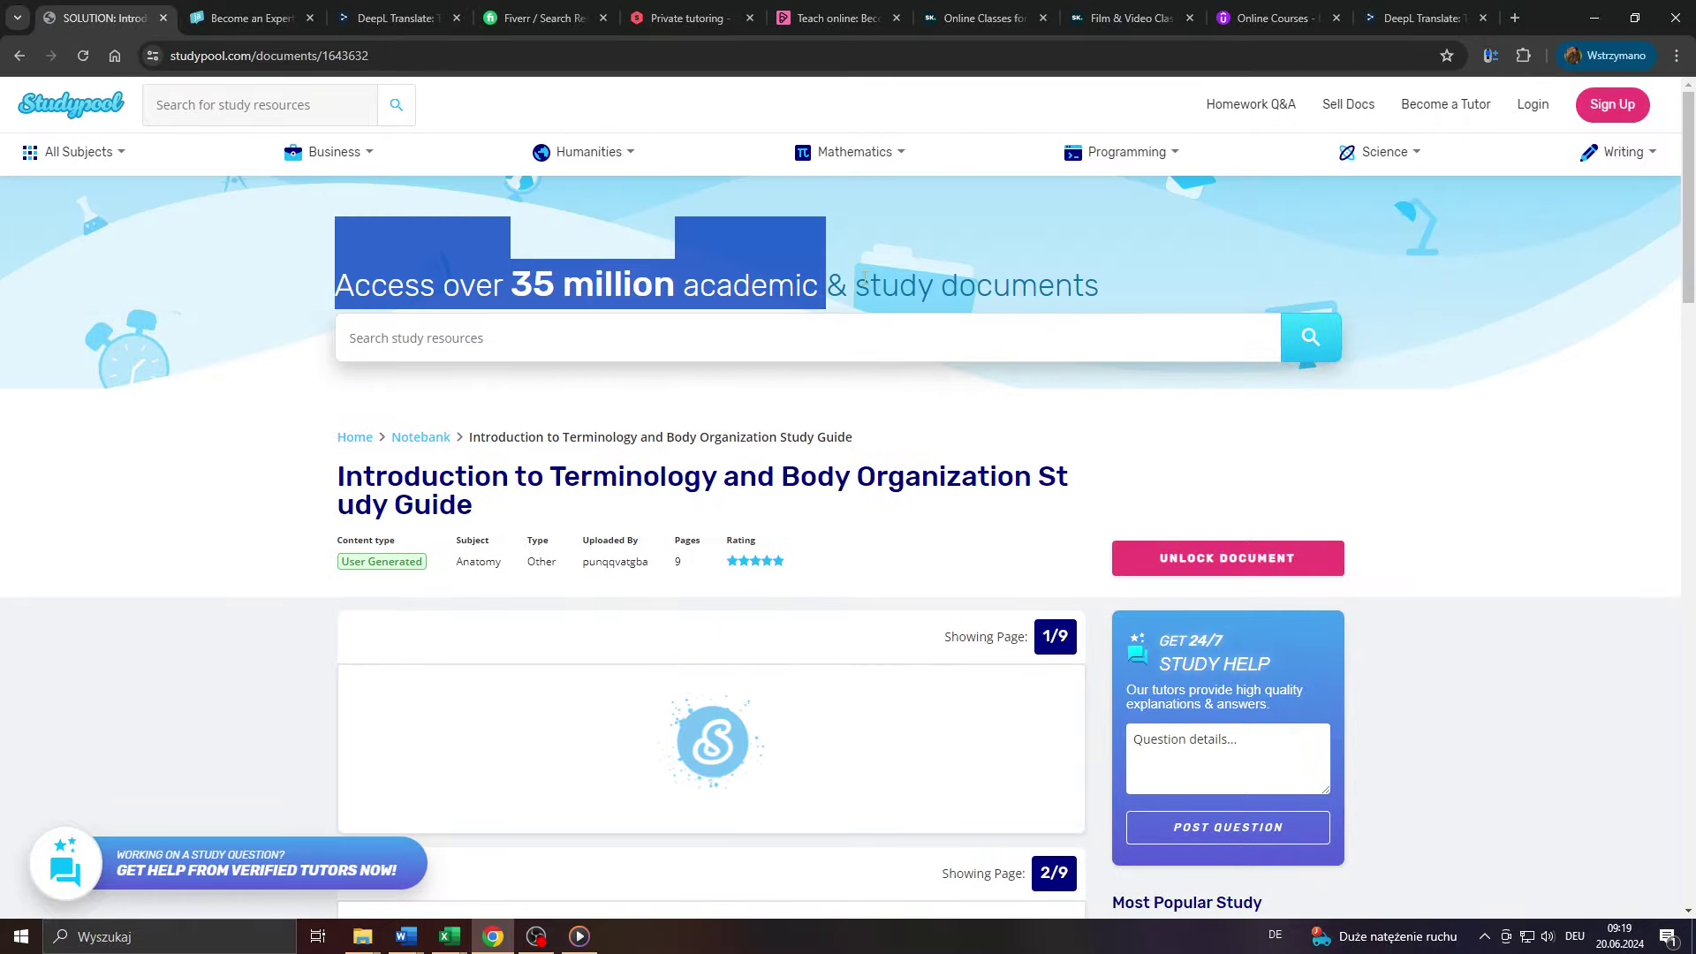
pyautogui.click(1119, 283)
pyautogui.scroll(-3, 643, 389)
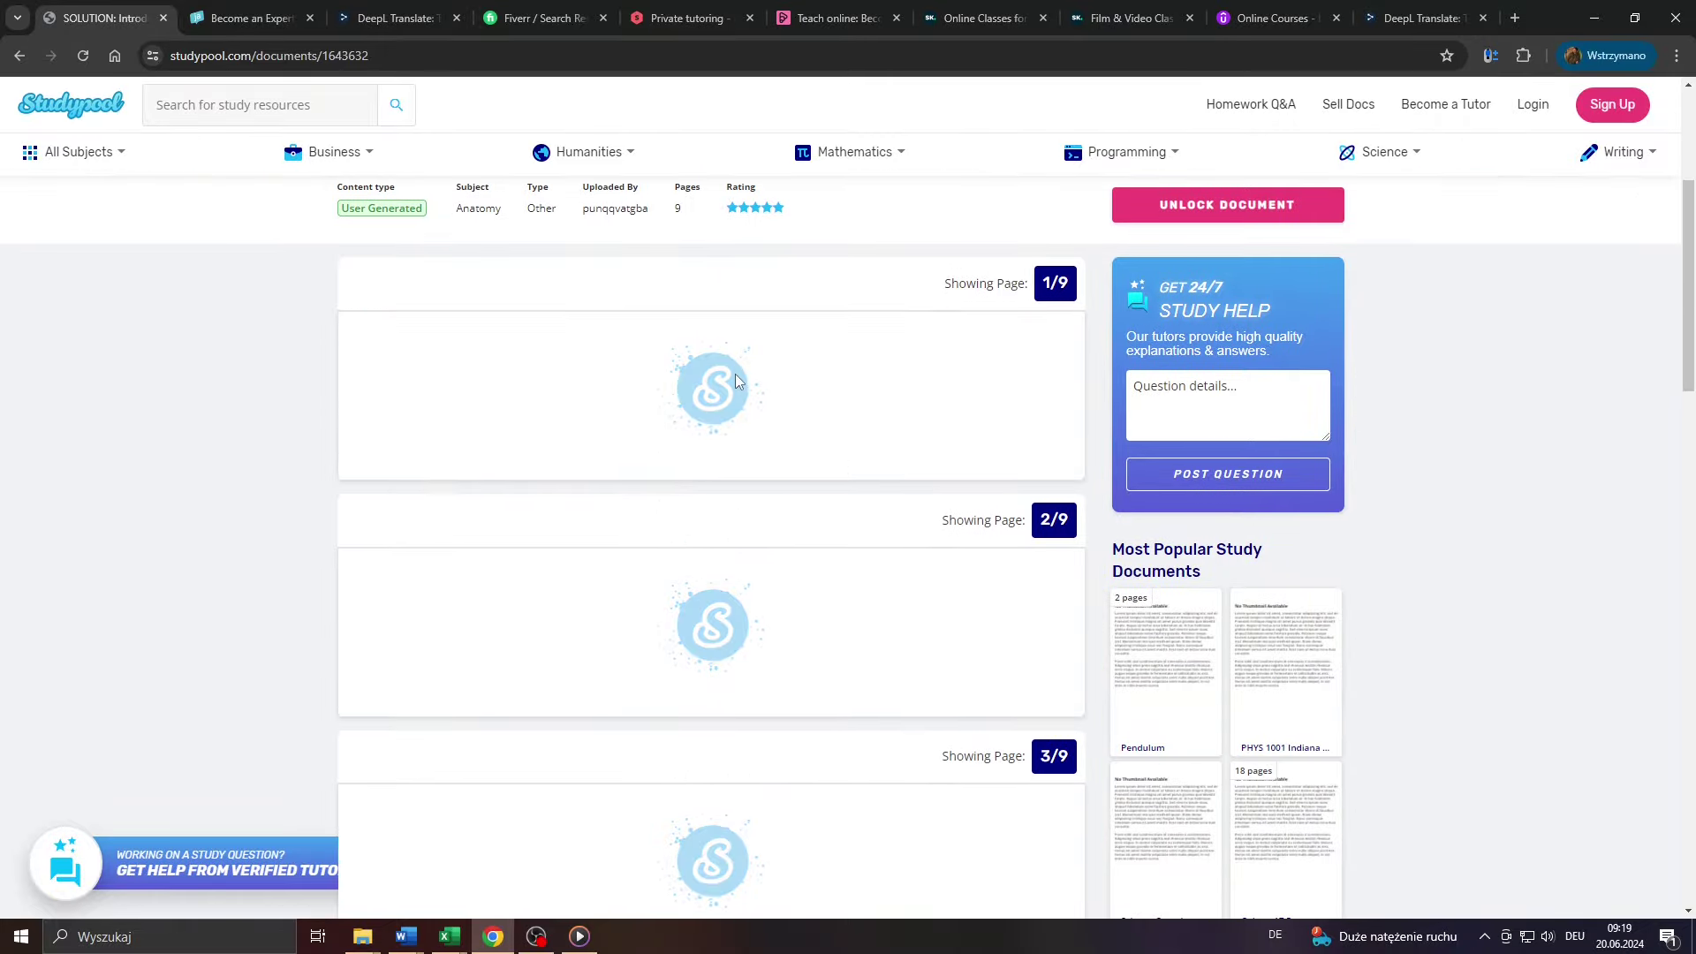
pyautogui.scroll(1, 738, 382)
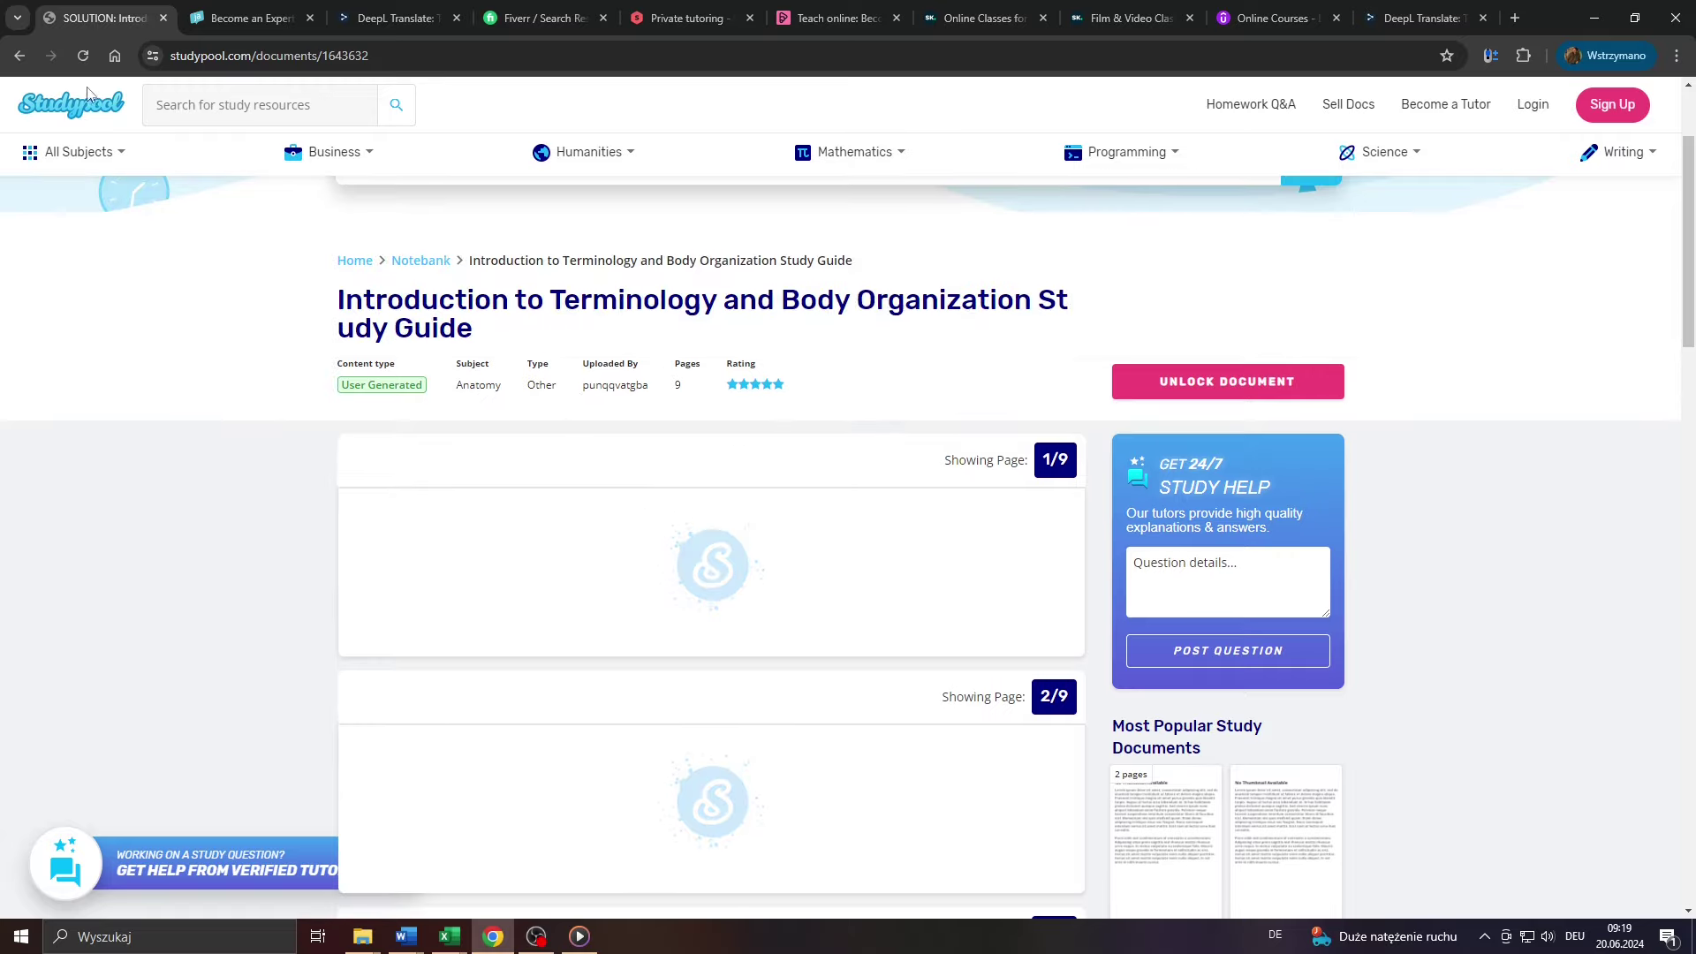
pyautogui.click(20, 58)
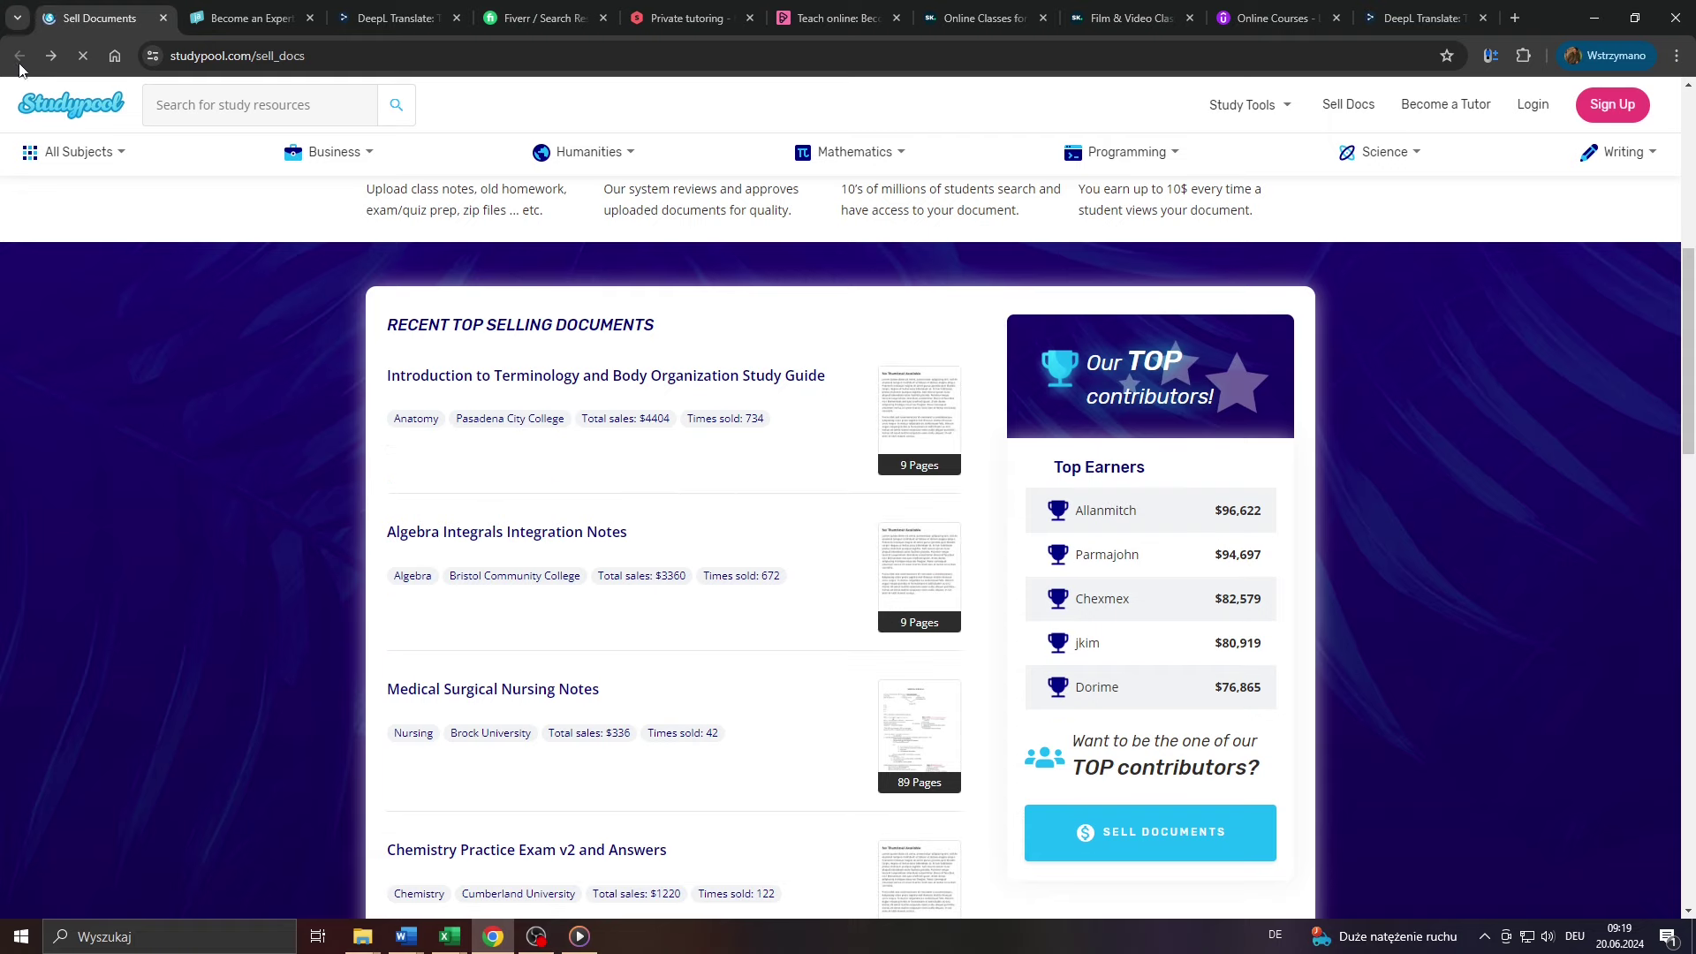
pyautogui.scroll(3, 559, 401)
pyautogui.scroll(2, 333, 708)
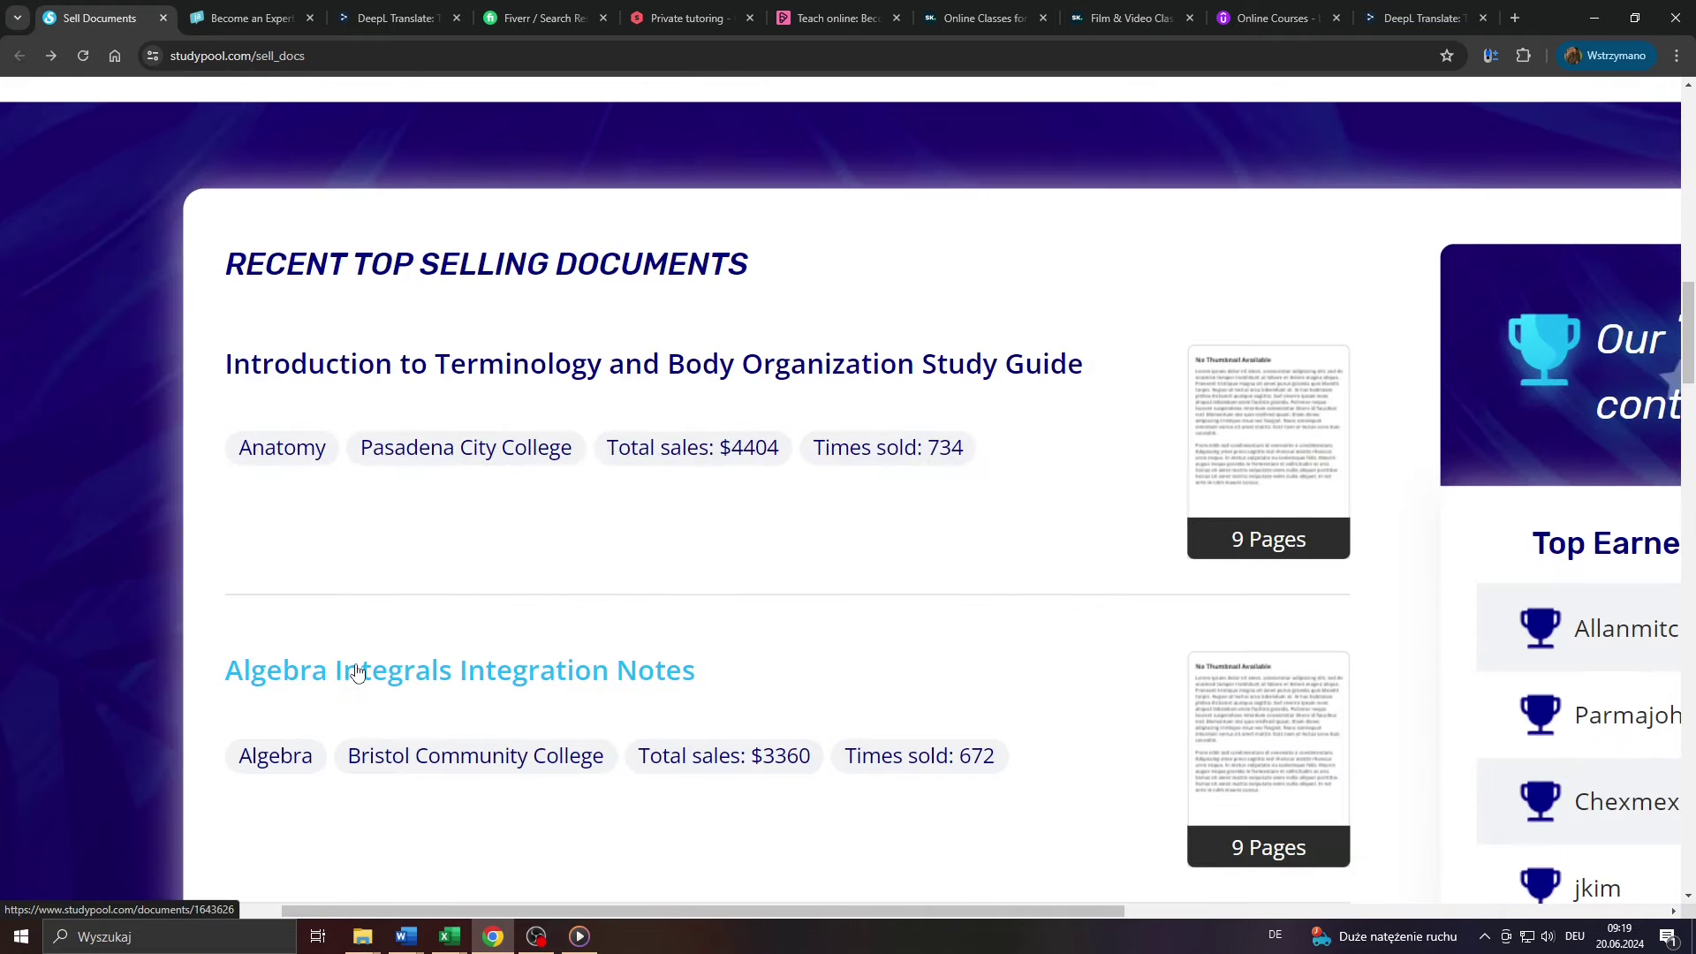
pyautogui.scroll(1, 394, 642)
pyautogui.scroll(3, 394, 643)
pyautogui.scroll(-2, 394, 643)
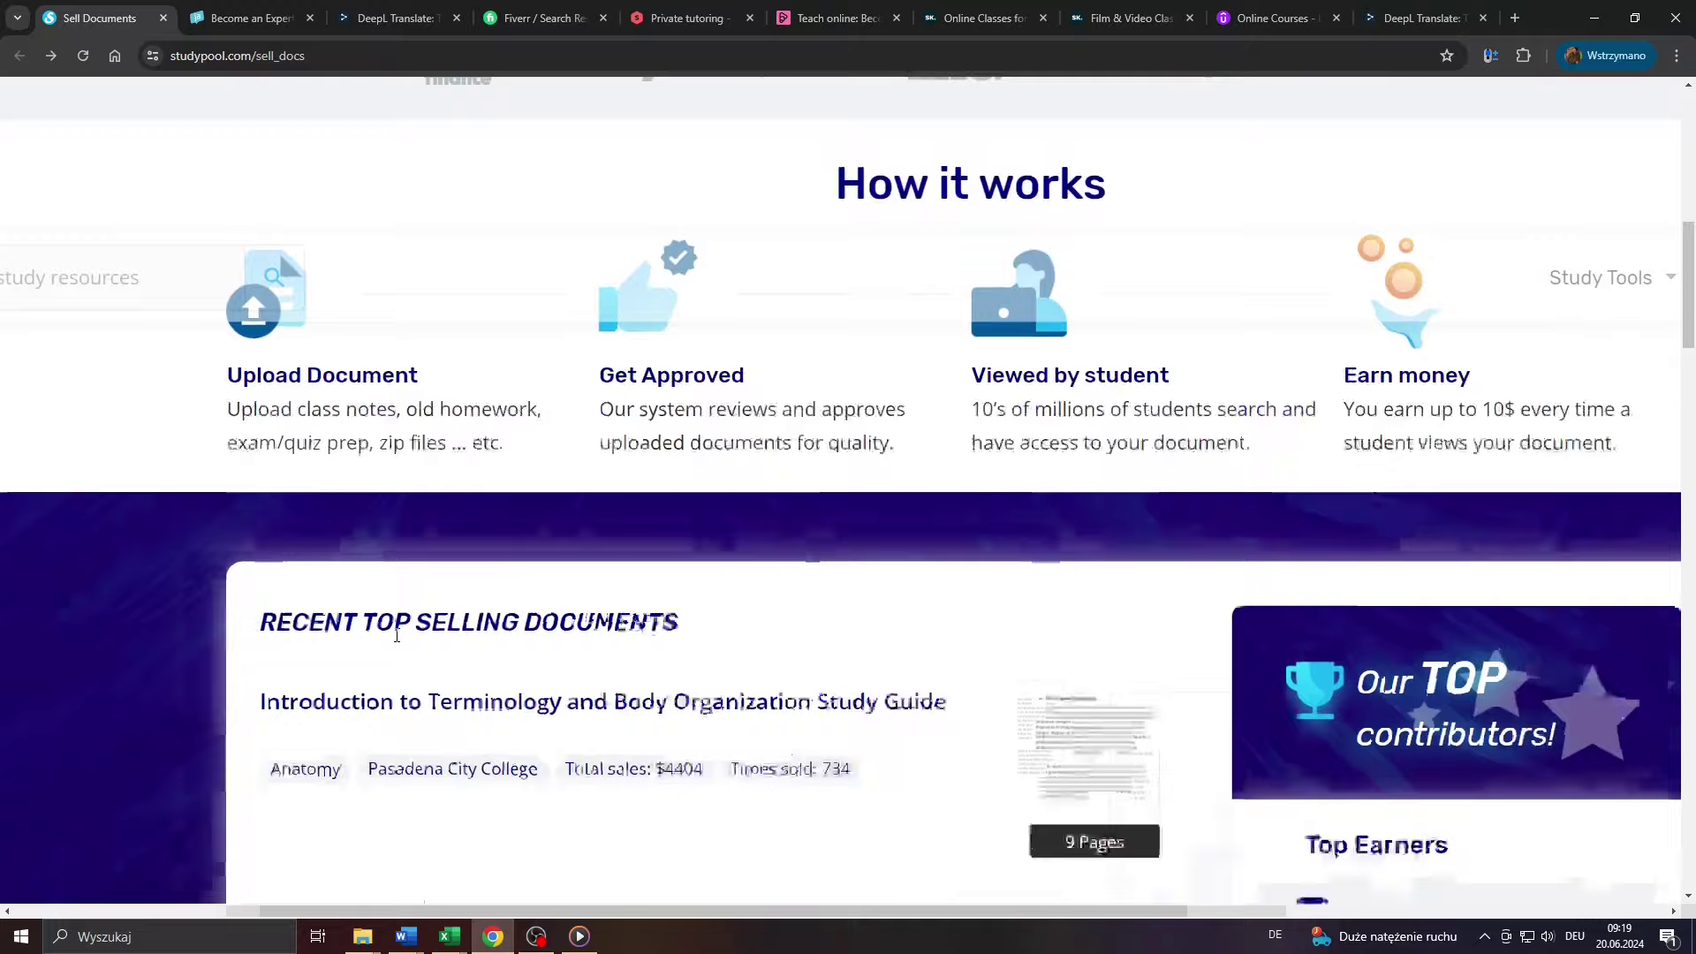
pyautogui.scroll(-3, 593, 653)
pyautogui.scroll(1, 592, 652)
pyautogui.scroll(2, 592, 652)
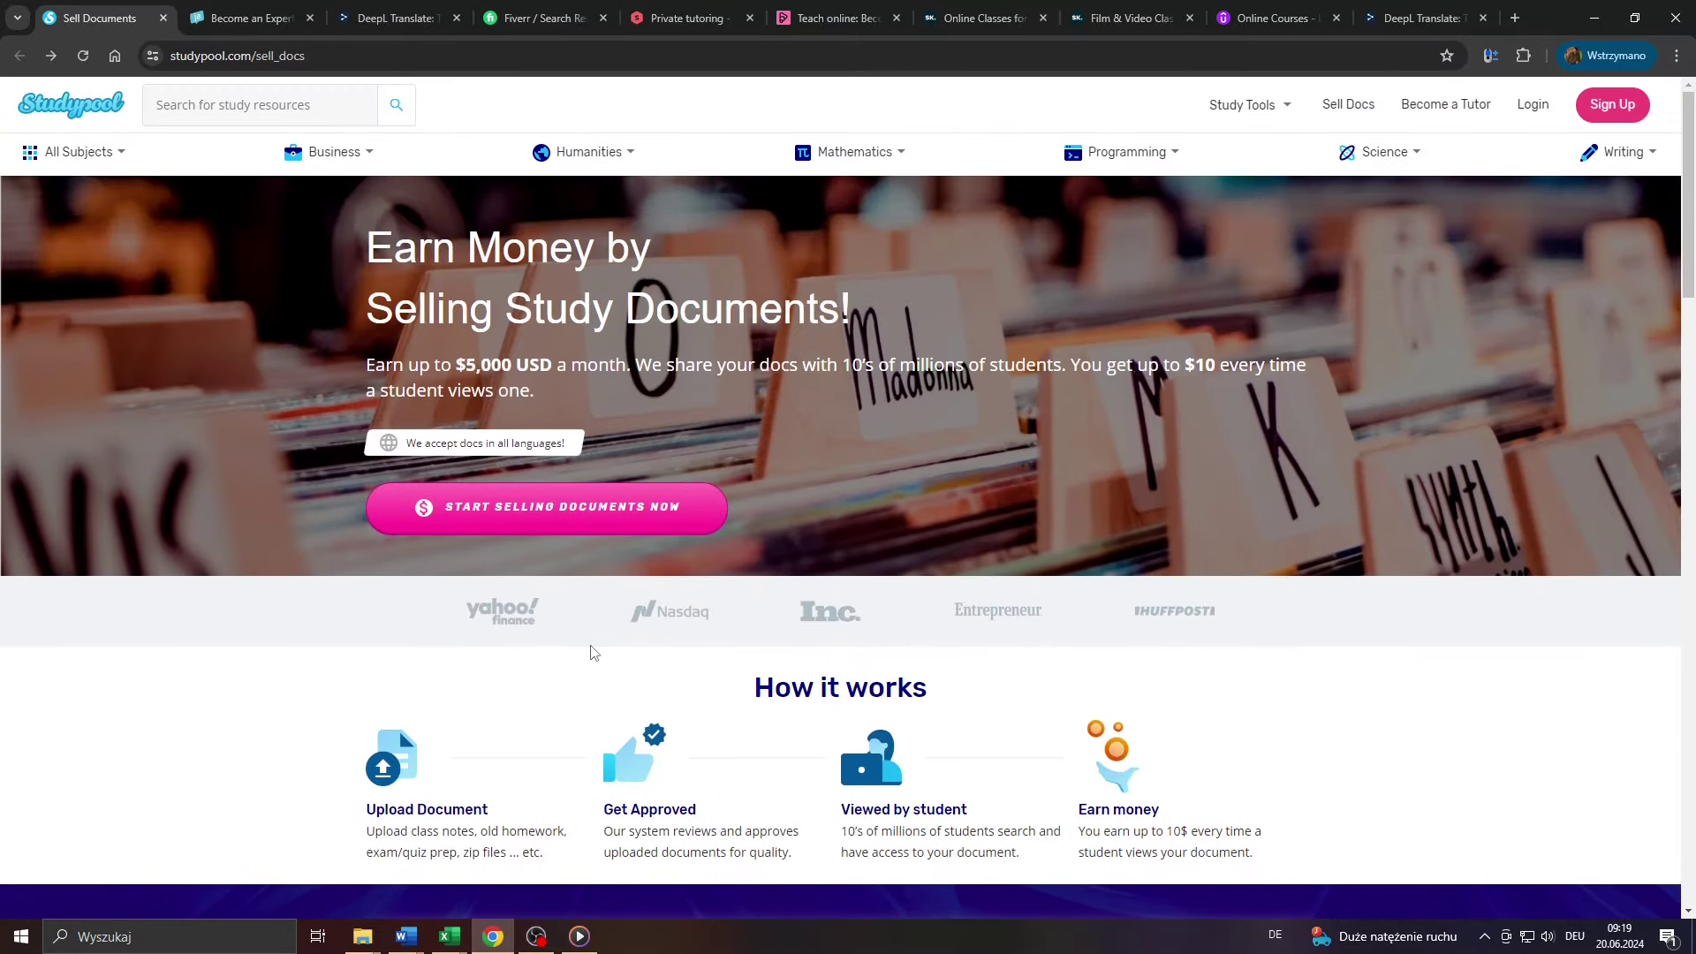
pyautogui.scroll(-3, 592, 652)
pyautogui.scroll(-8, 593, 652)
pyautogui.scroll(-2, 529, 690)
pyautogui.scroll(-2, 488, 549)
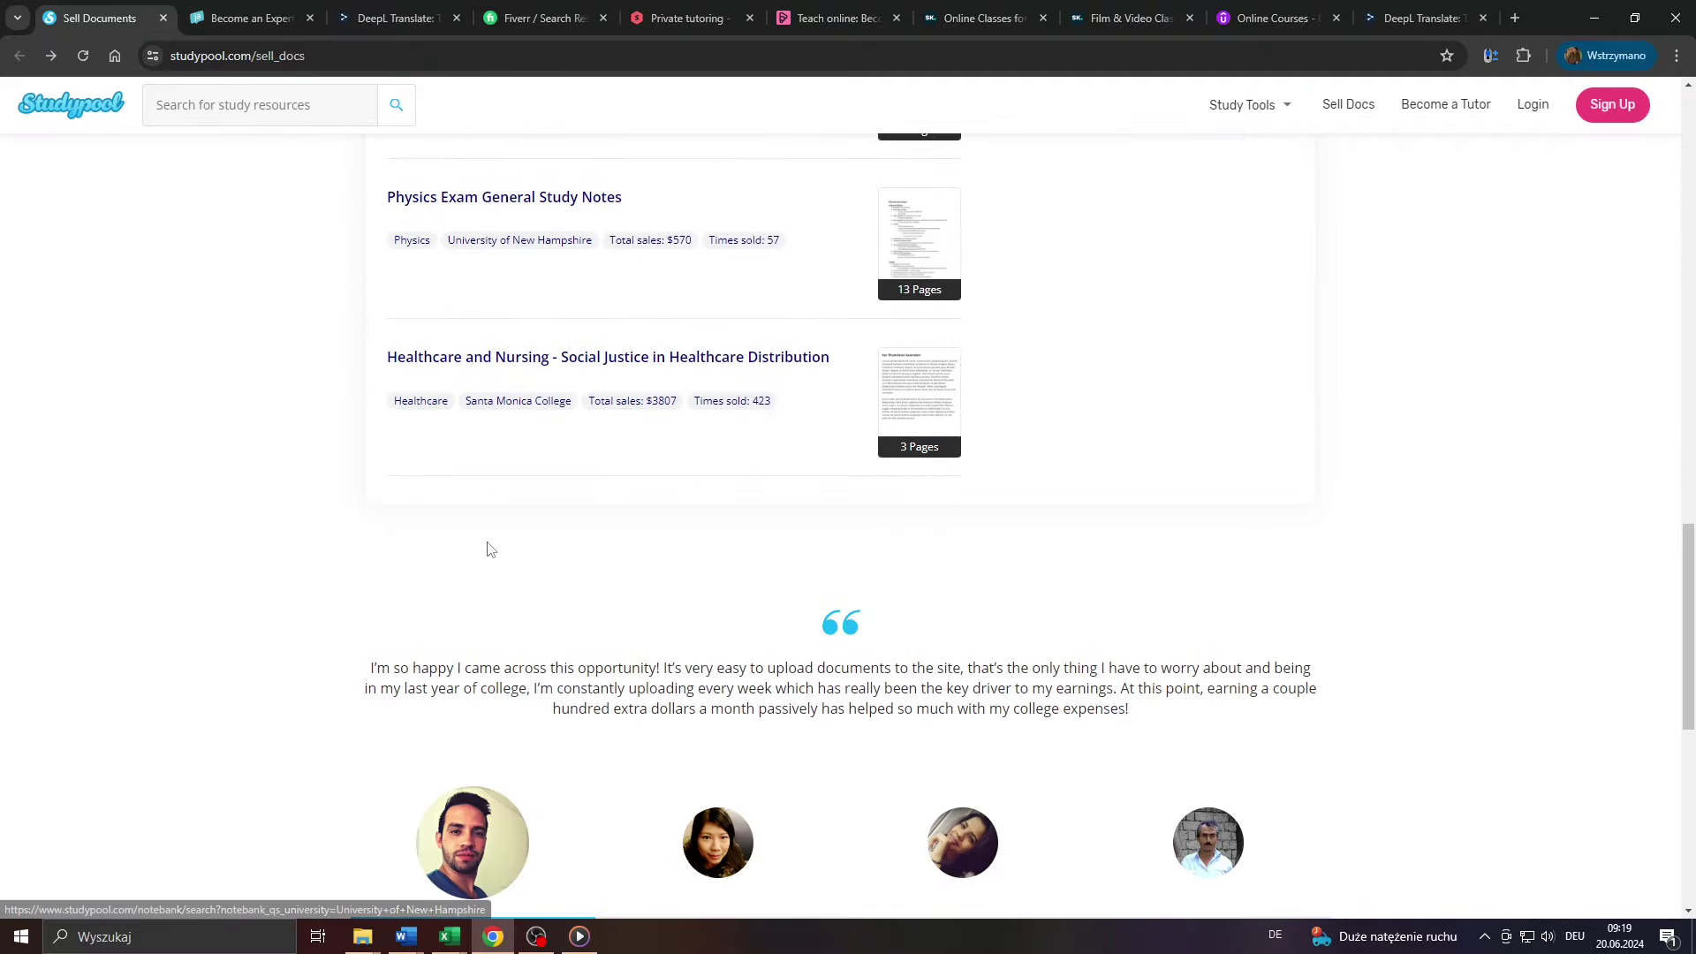
pyautogui.scroll(2, 464, 651)
pyautogui.scroll(1, 465, 667)
pyautogui.scroll(4, 526, 420)
pyautogui.scroll(2, 578, 377)
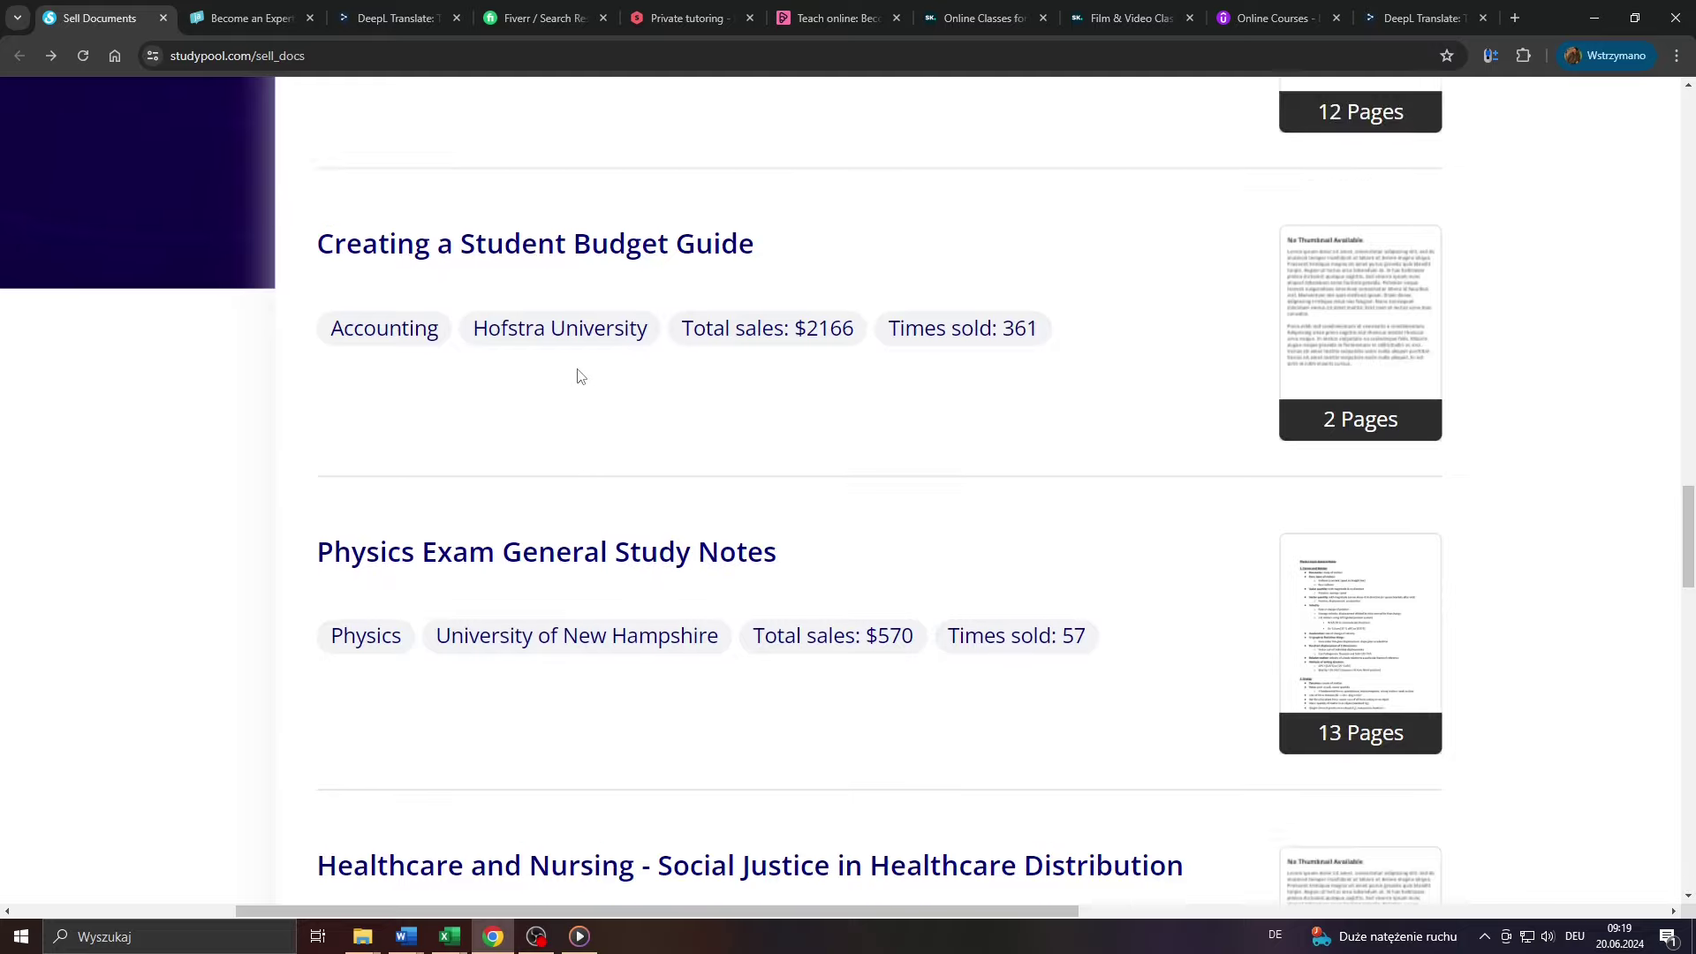
pyautogui.scroll(2, 570, 398)
pyautogui.scroll(-5, 567, 516)
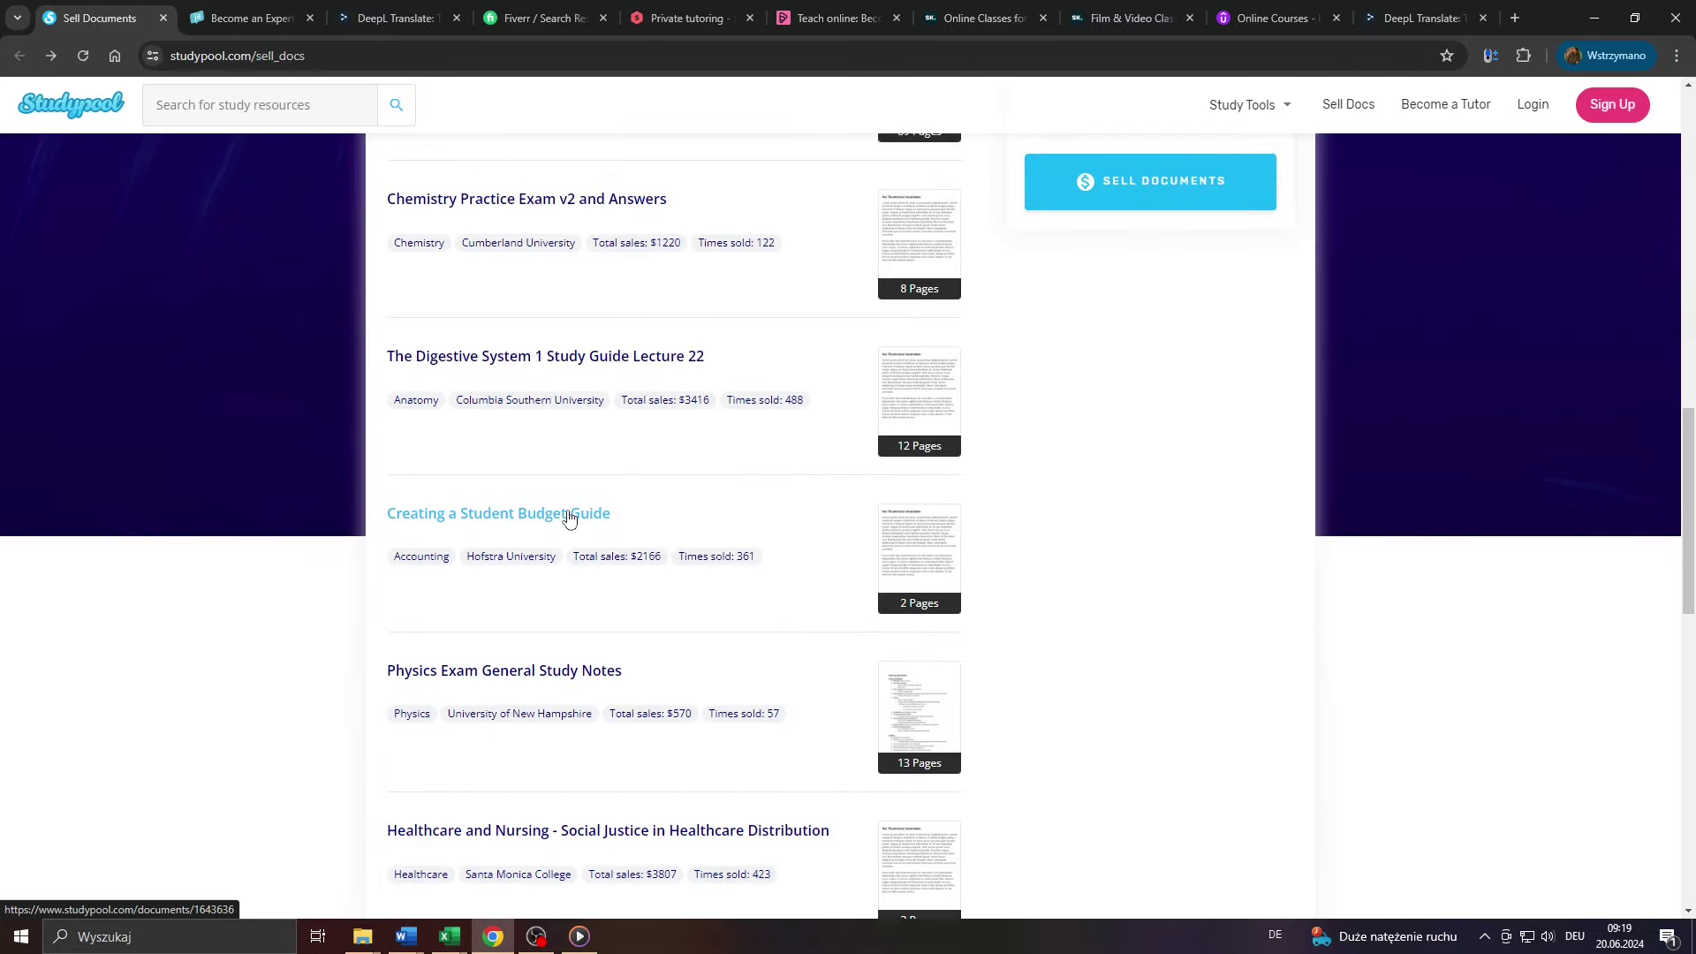
pyautogui.scroll(4, 565, 515)
pyautogui.scroll(4, 565, 515)
pyautogui.scroll(1, 531, 738)
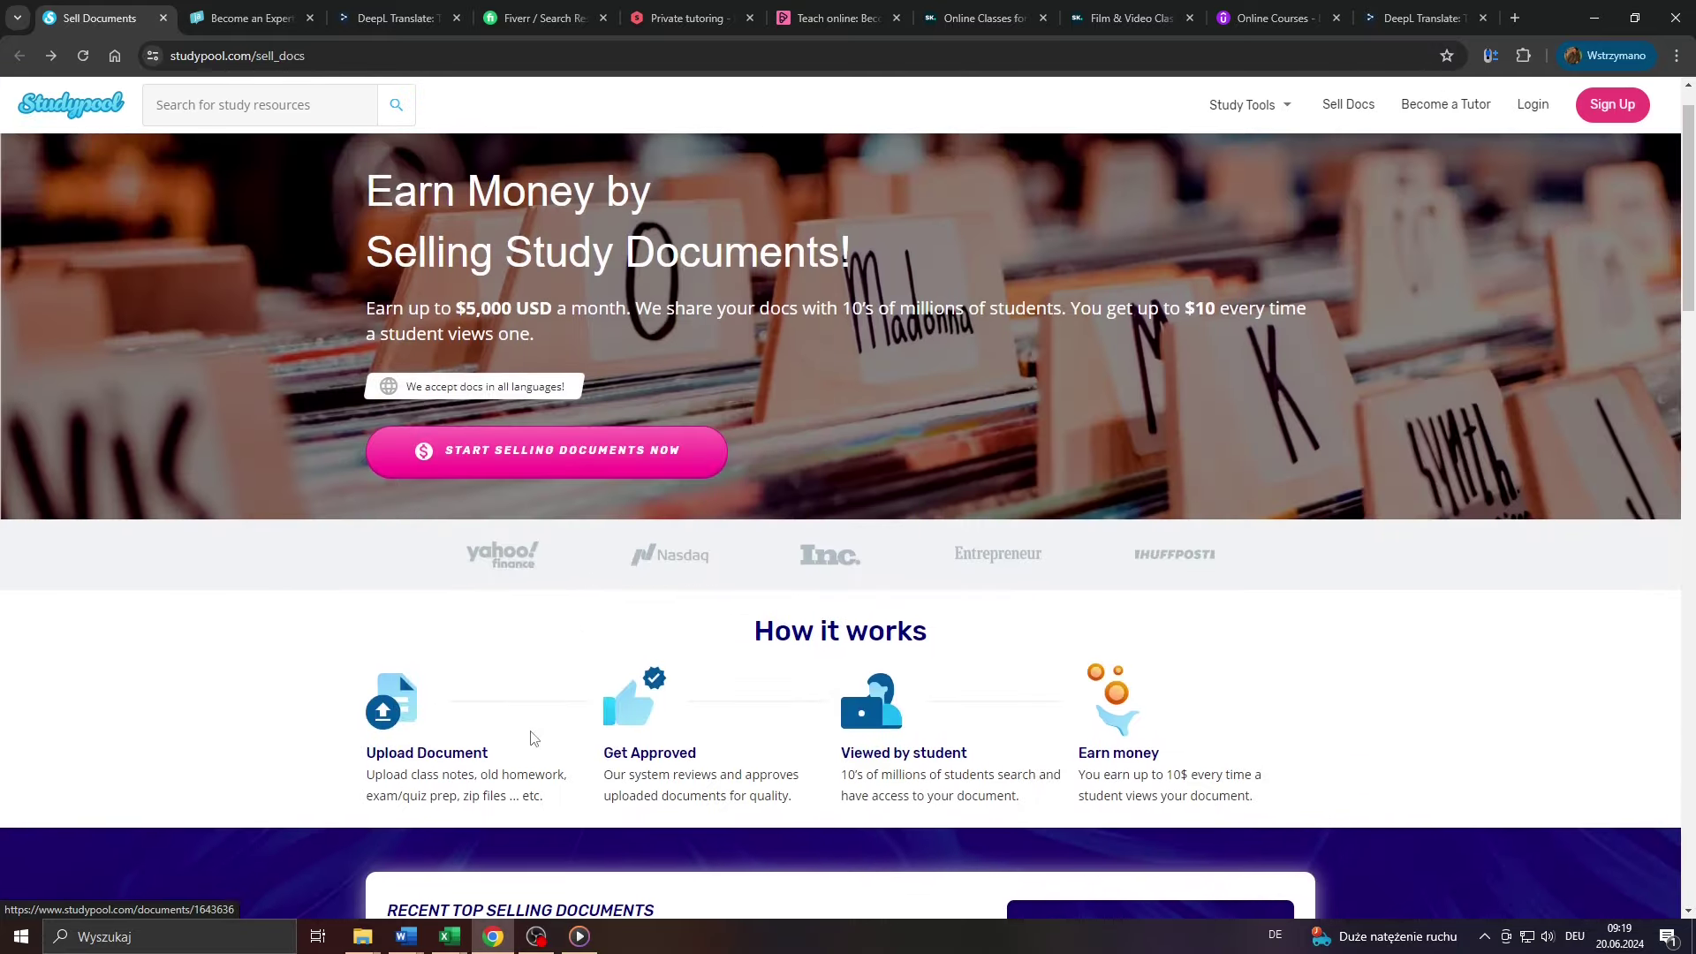
pyautogui.keyDown('ctrl'); pyautogui.scroll(3, 530, 737); pyautogui.keyUp('ctrl')
pyautogui.keyDown('ctrl'); pyautogui.scroll(3, 511, 777); pyautogui.keyUp('ctrl')
pyautogui.scroll(-1, 618, 654)
pyautogui.moveTo(742, 553)
pyautogui.mouseDown()
pyautogui.moveTo(1171, 657)
pyautogui.moveTo(1238, 657)
pyautogui.mouseUp()
pyautogui.click(1214, 658)
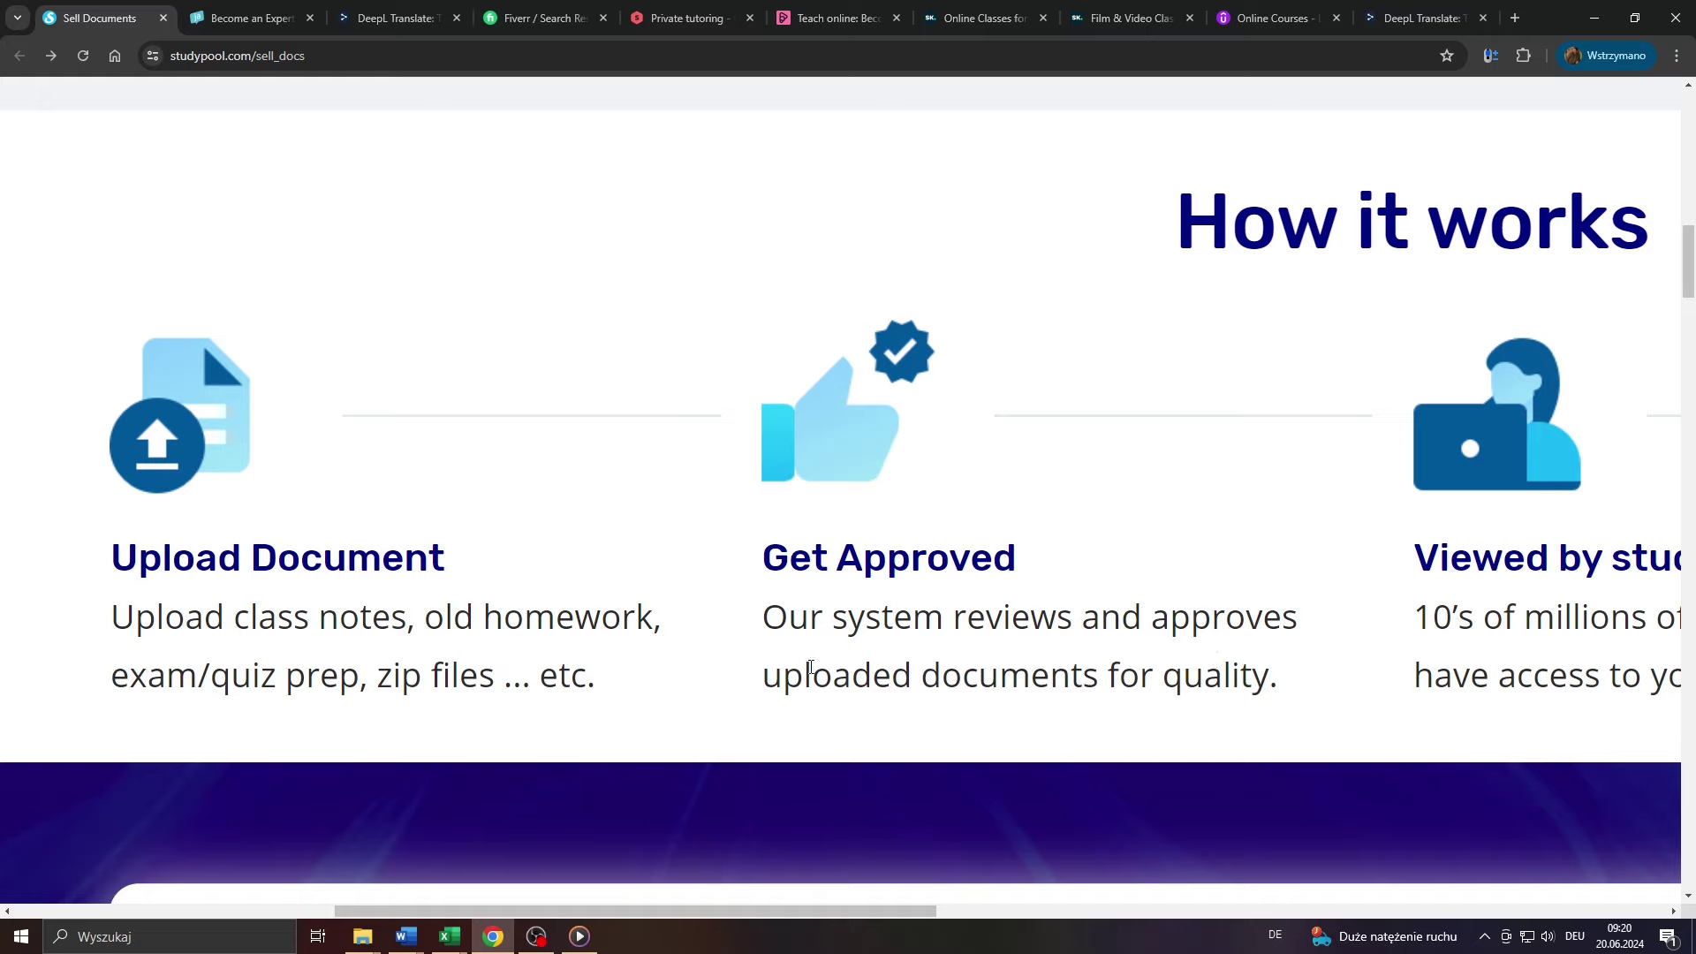
pyautogui.moveTo(766, 677); pyautogui.dragTo(1269, 671)
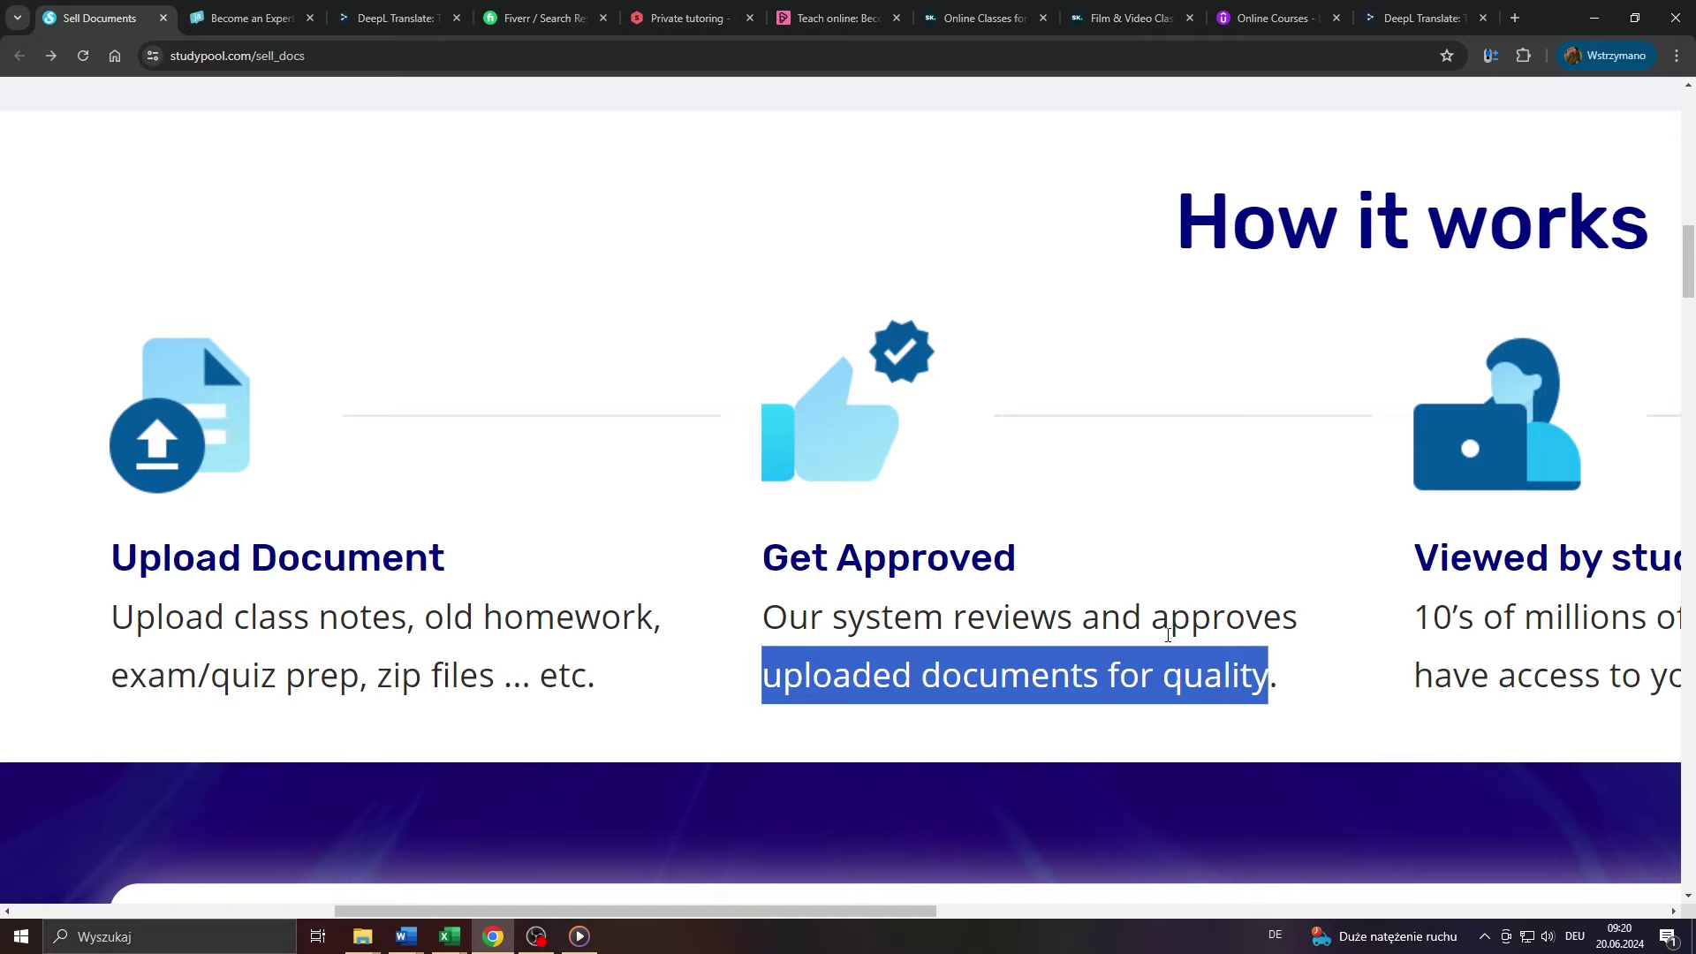
pyautogui.click(893, 649)
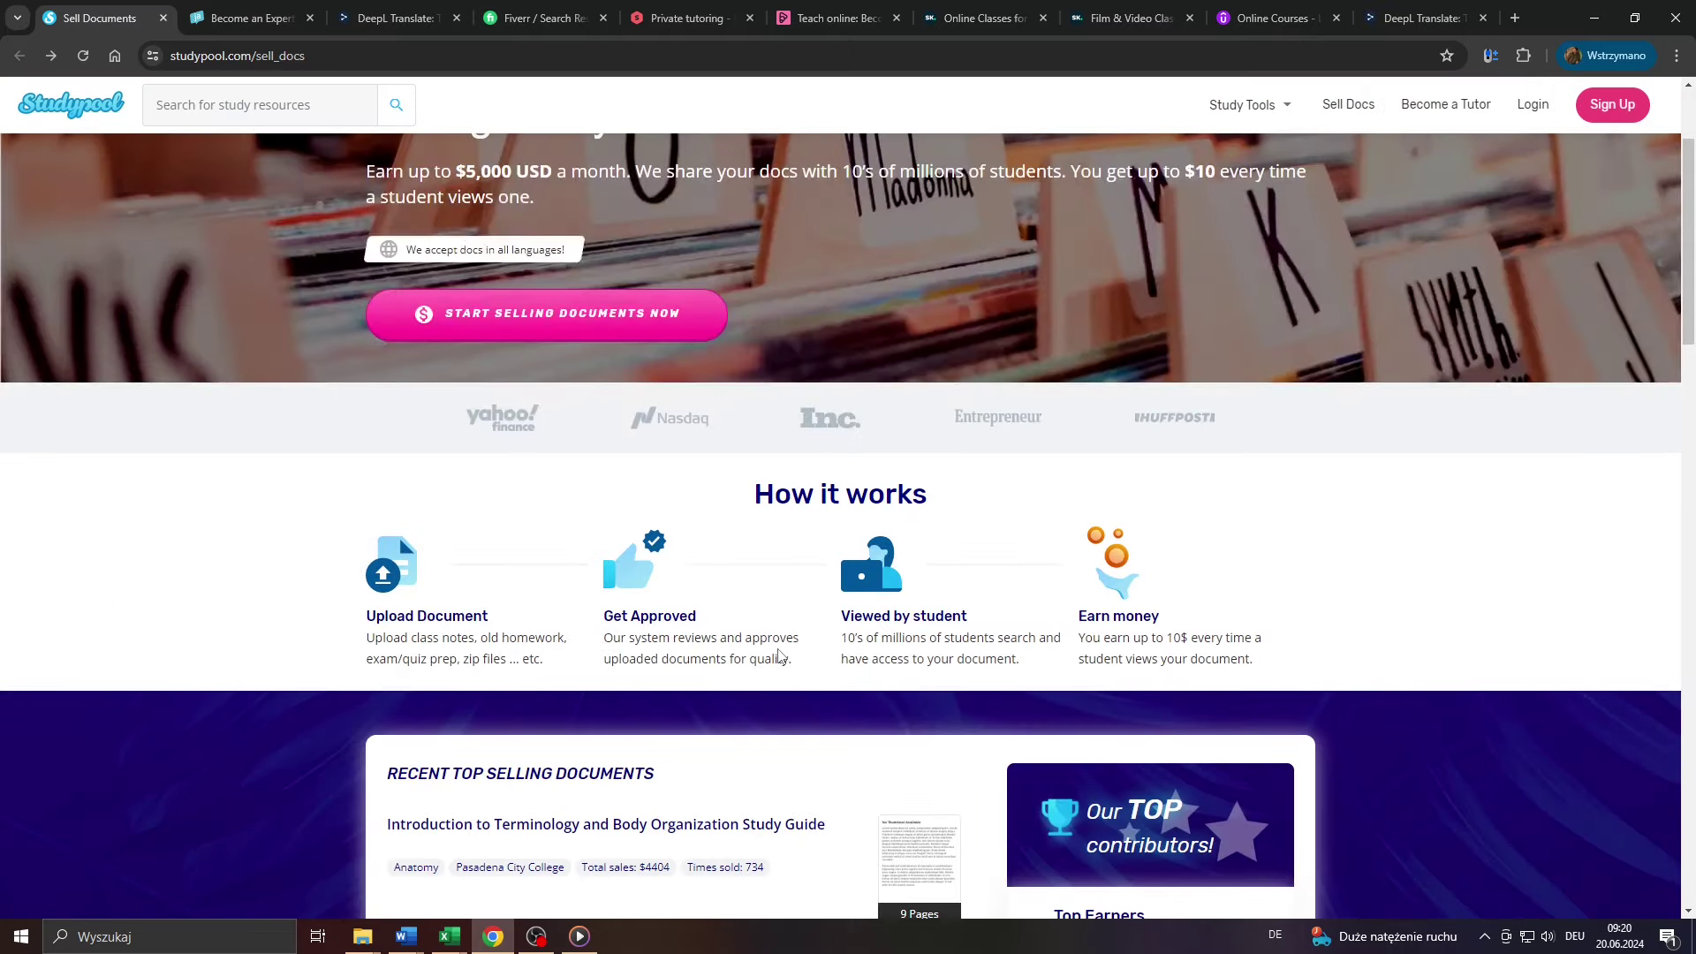
pyautogui.scroll(-3, 529, 571)
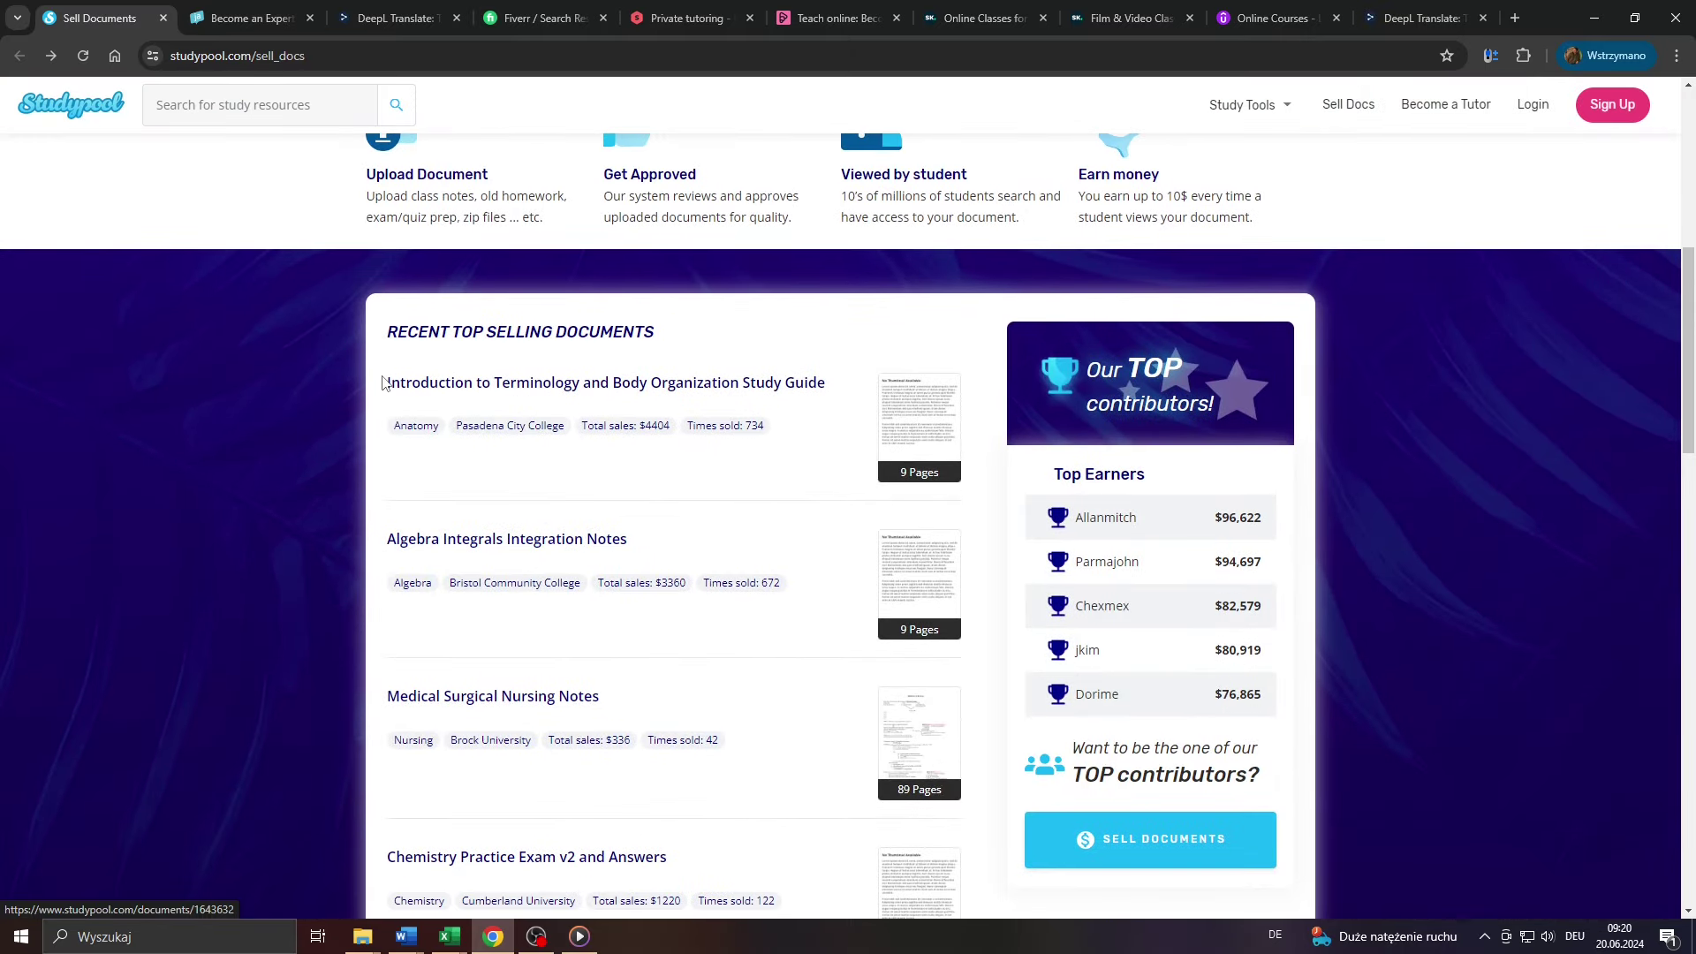
pyautogui.moveTo(381, 384); pyautogui.dragTo(863, 384)
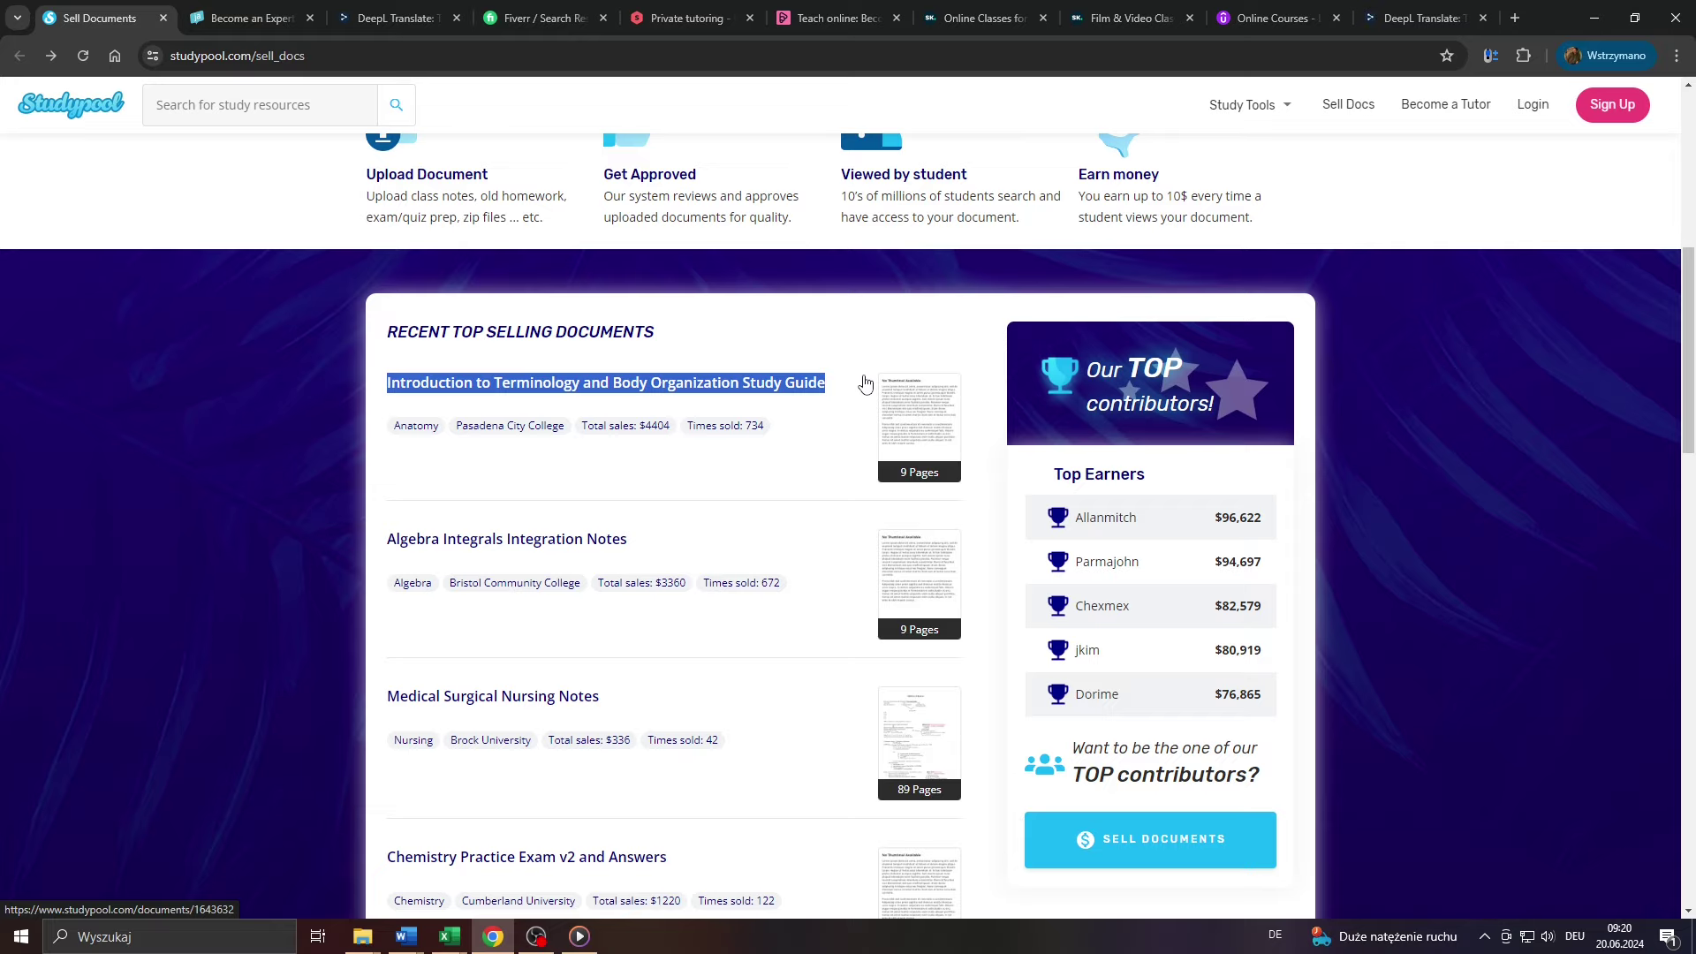
pyautogui.scroll(3, 679, 428)
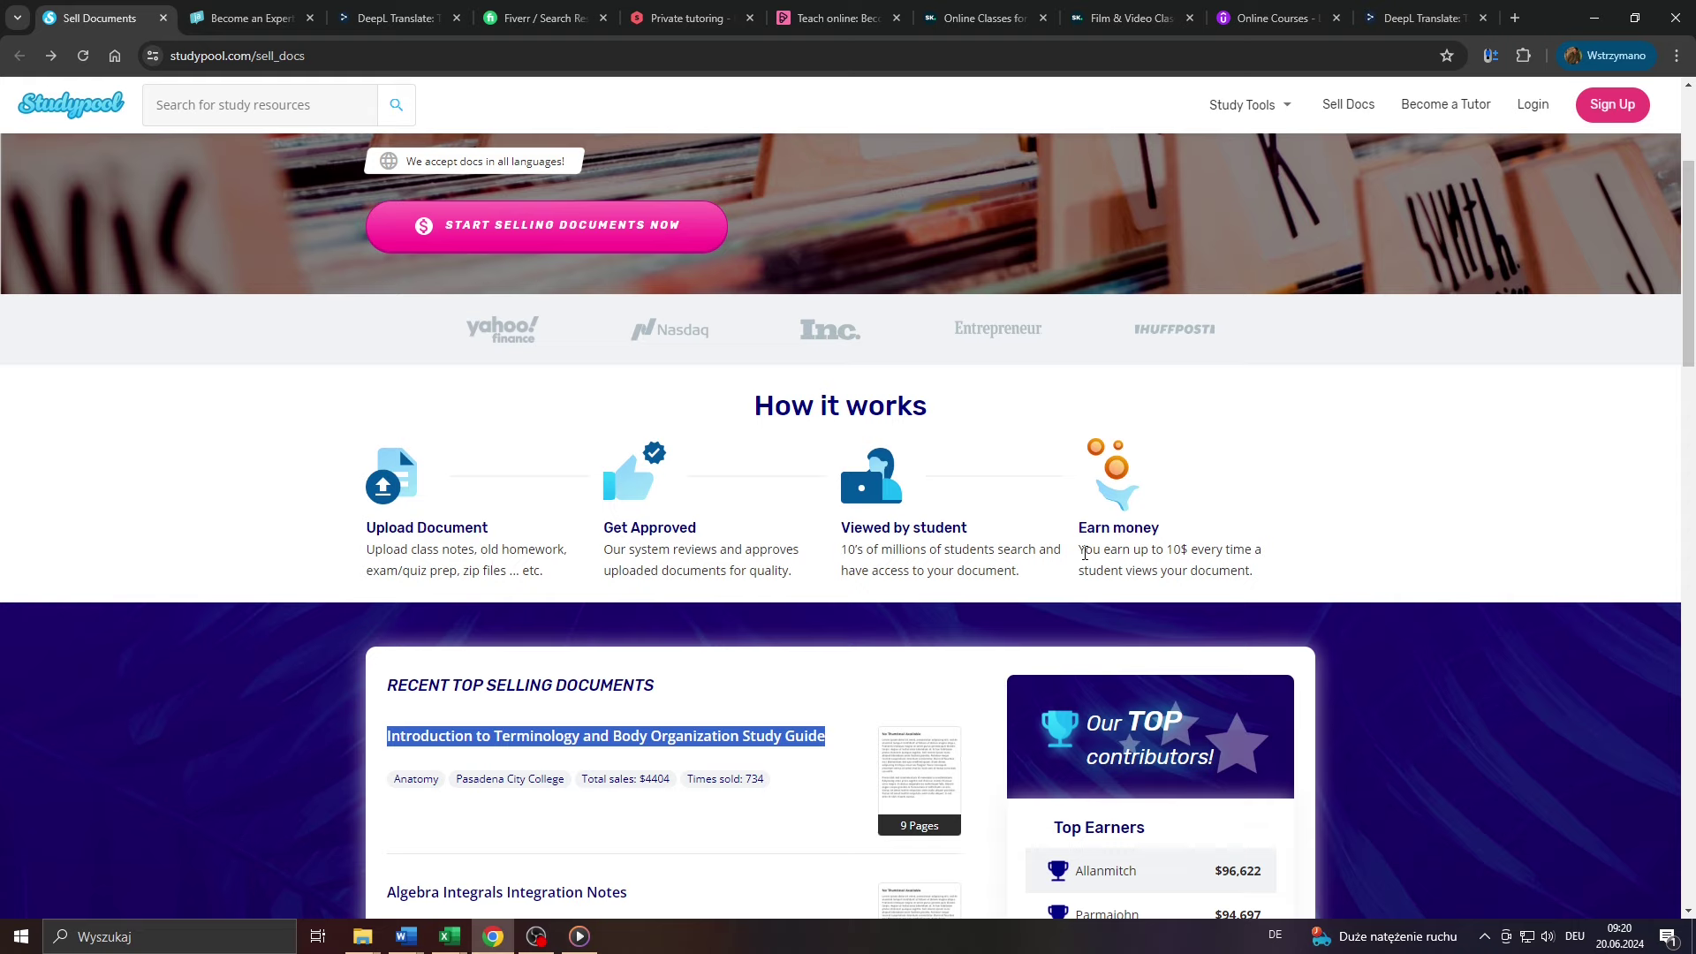
pyautogui.moveTo(1084, 553); pyautogui.dragTo(1269, 584)
pyautogui.click(794, 598)
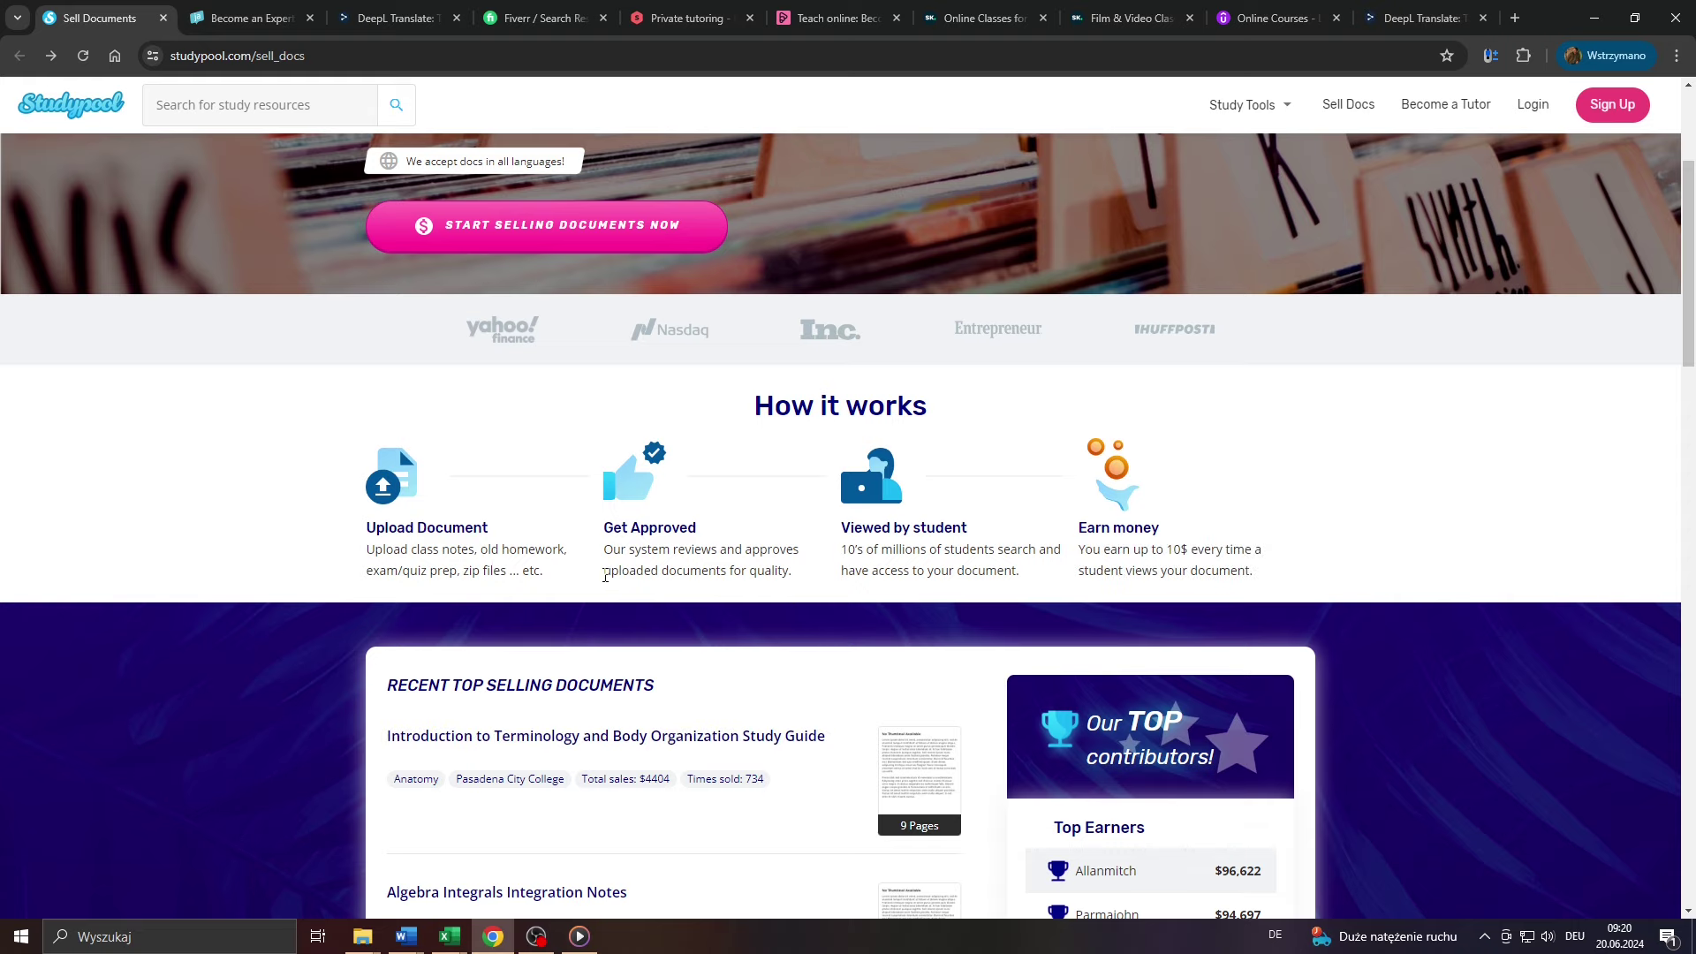
pyautogui.scroll(-3, 605, 574)
pyautogui.keyDown('ctrl'); pyautogui.scroll(2, 553, 584); pyautogui.keyUp('ctrl')
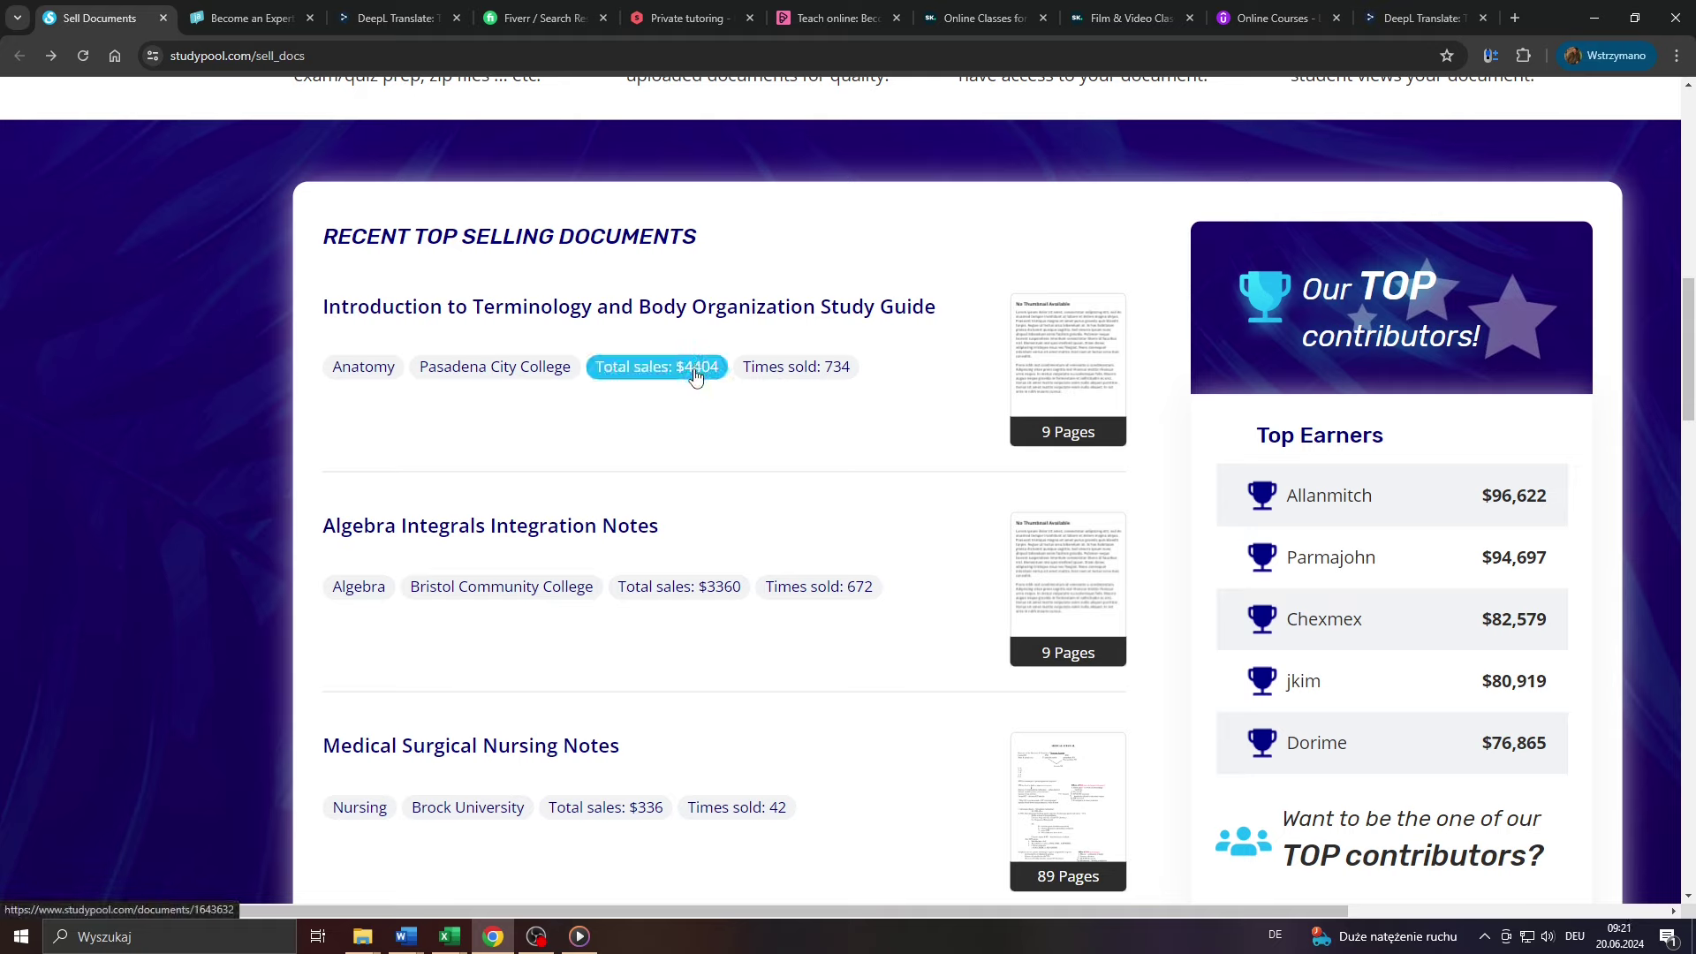
pyautogui.hotkey('ctrl', '-')
pyautogui.hotkey('ctrl', '-')
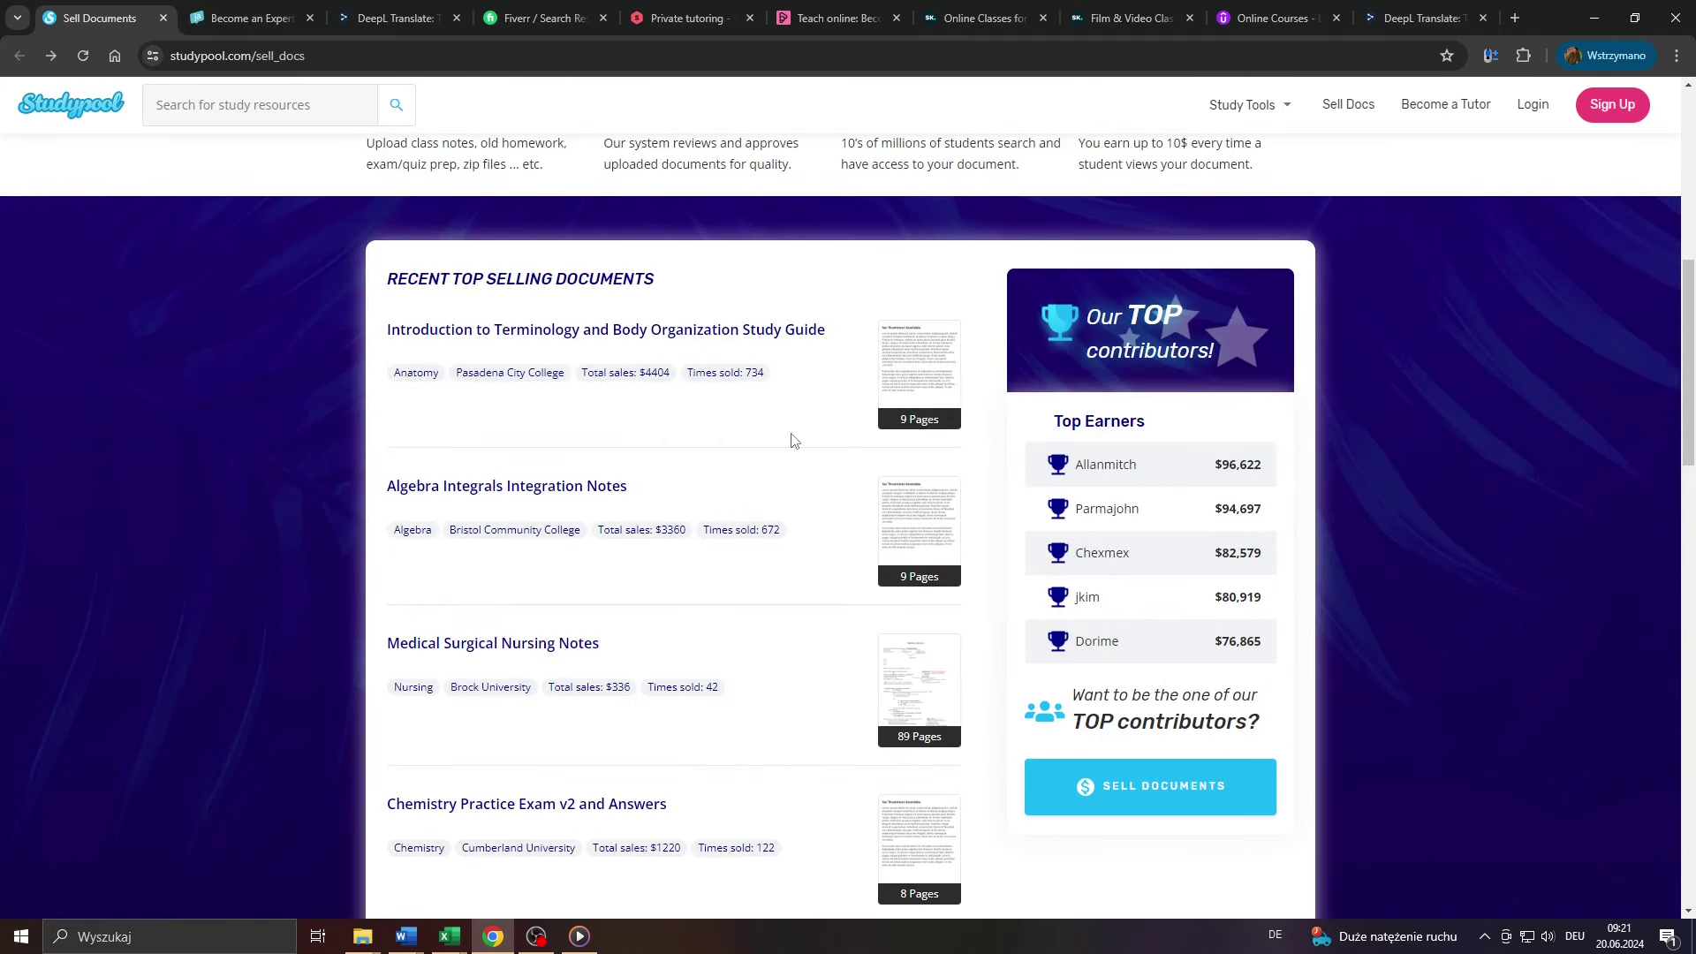
# Close the Studypool tab and zoom in on JustAnswer's Get paid to help people text.
pyautogui.hotkey('ctrl', 'w')
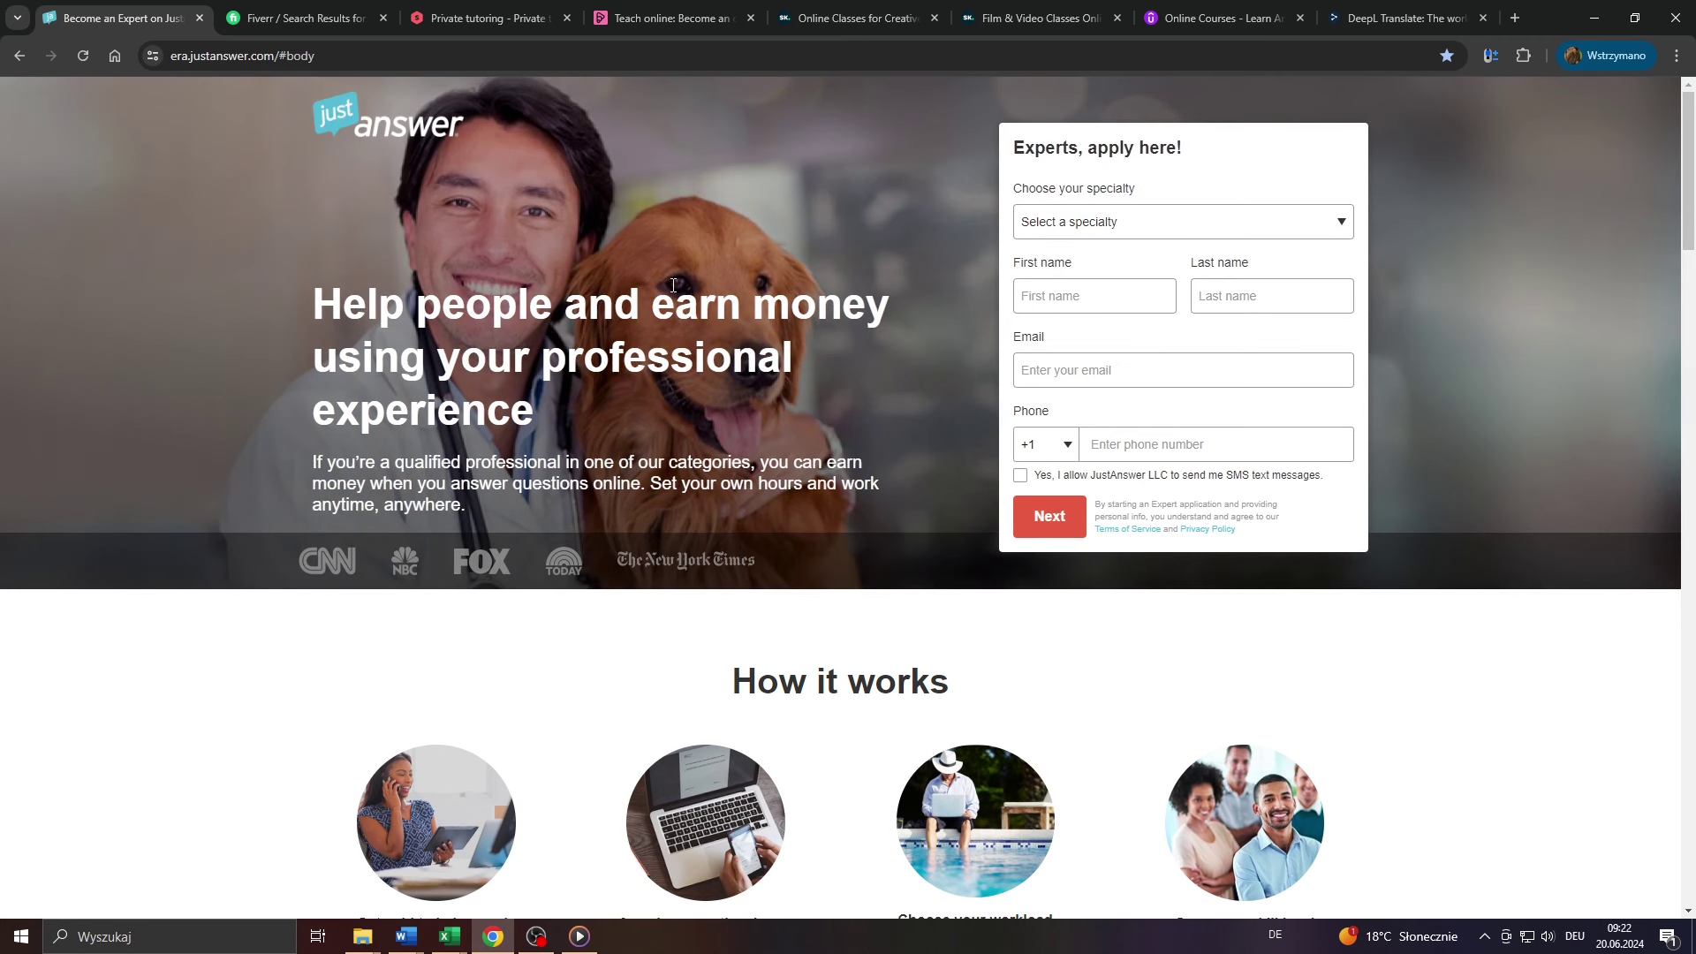
pyautogui.scroll(-3, 407, 342)
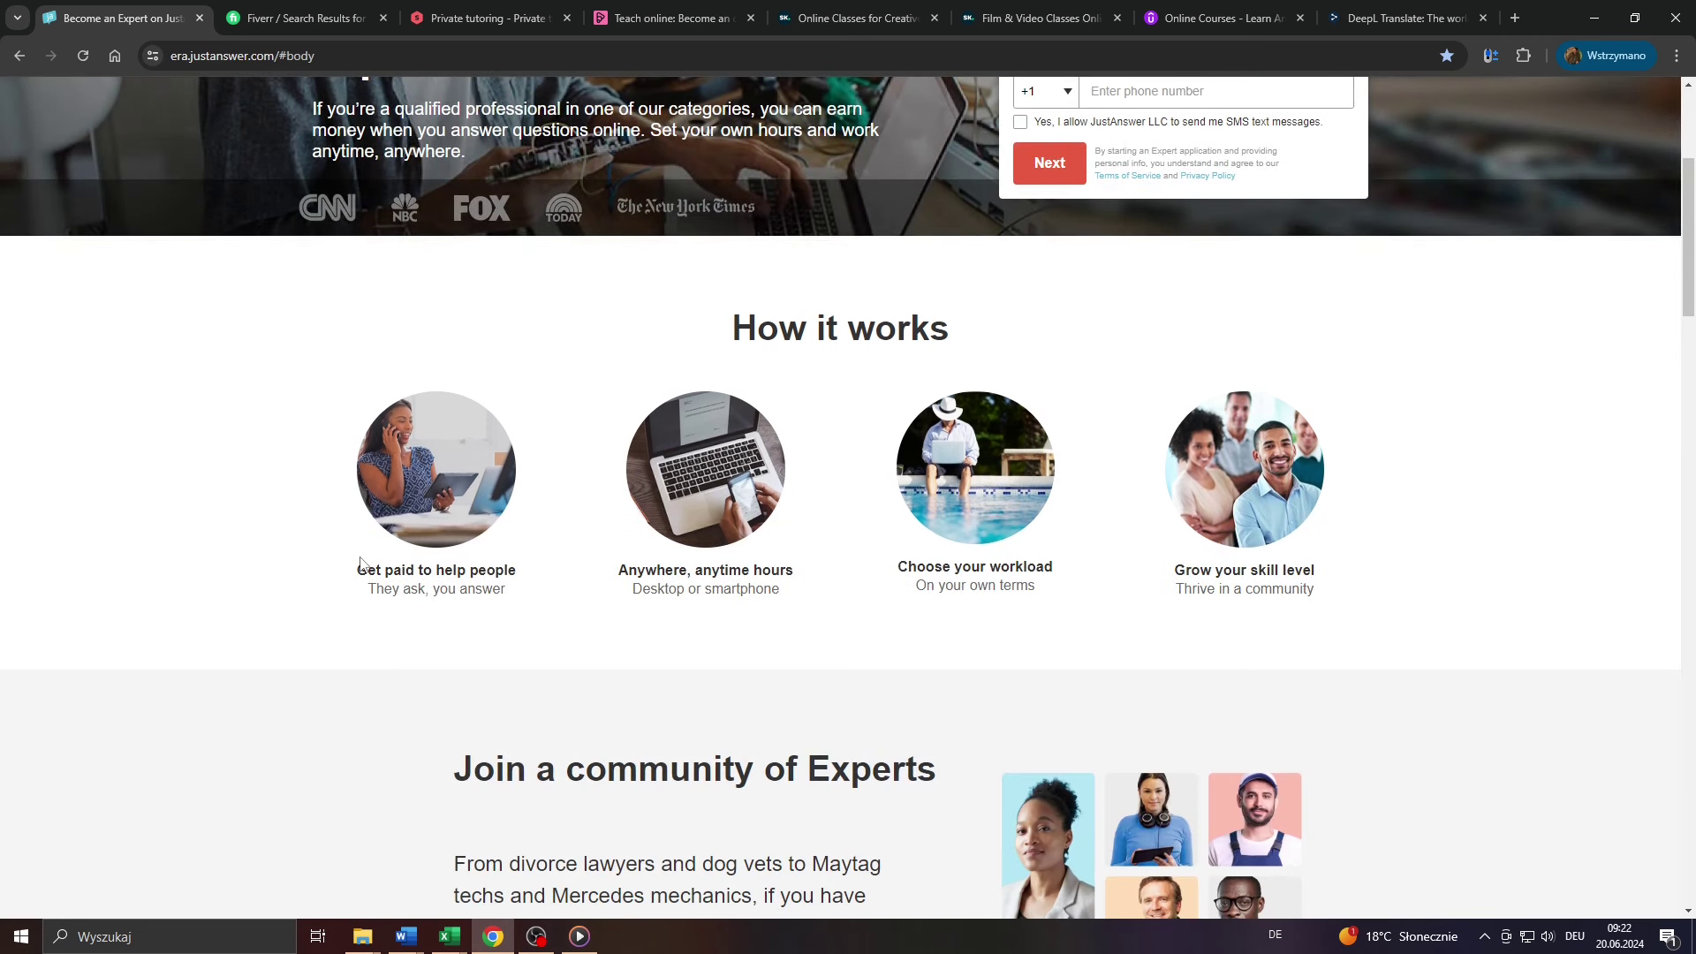
pyautogui.hotkey('ctrl', '+')
pyautogui.hotkey('ctrl', '+')
pyautogui.hotkey('ctrl', '+')
pyautogui.moveTo(360, 583)
pyautogui.mouseDown()
pyautogui.moveTo(596, 625)
pyautogui.moveTo(367, 593)
pyautogui.mouseUp()
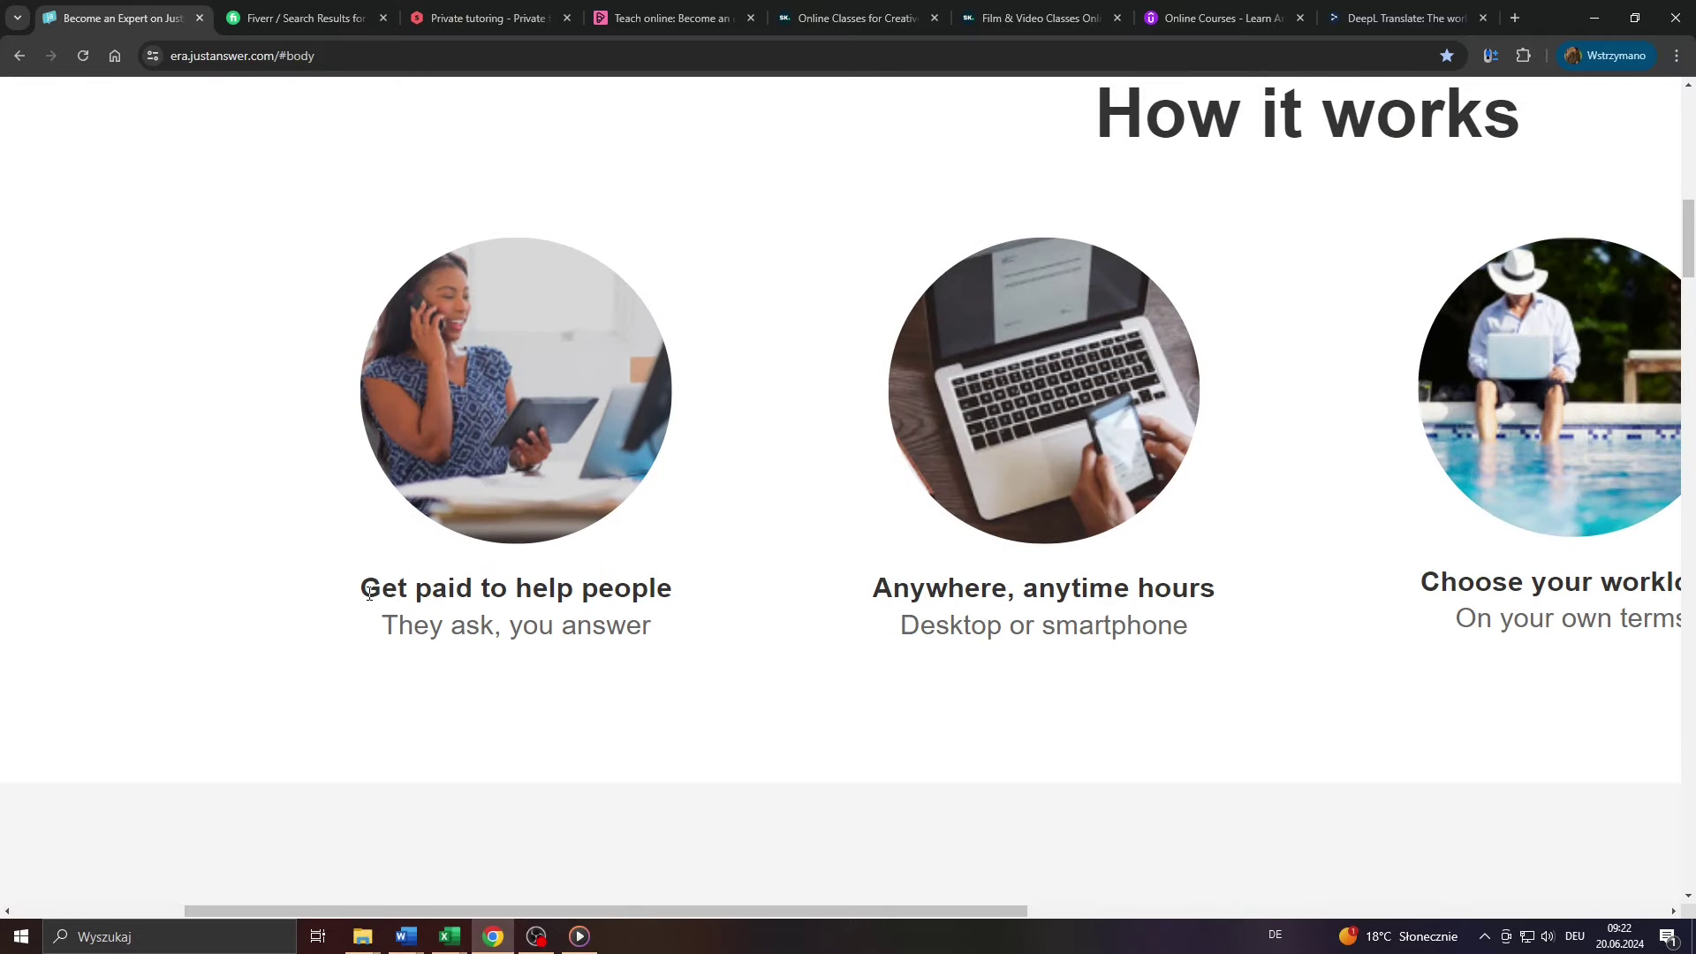
pyautogui.hotkey('ctrl', '-')
pyautogui.hotkey('ctrl', '-')
pyautogui.hotkey('ctrl', '-')
pyautogui.scroll(3, 415, 571)
pyautogui.scroll(2, 492, 208)
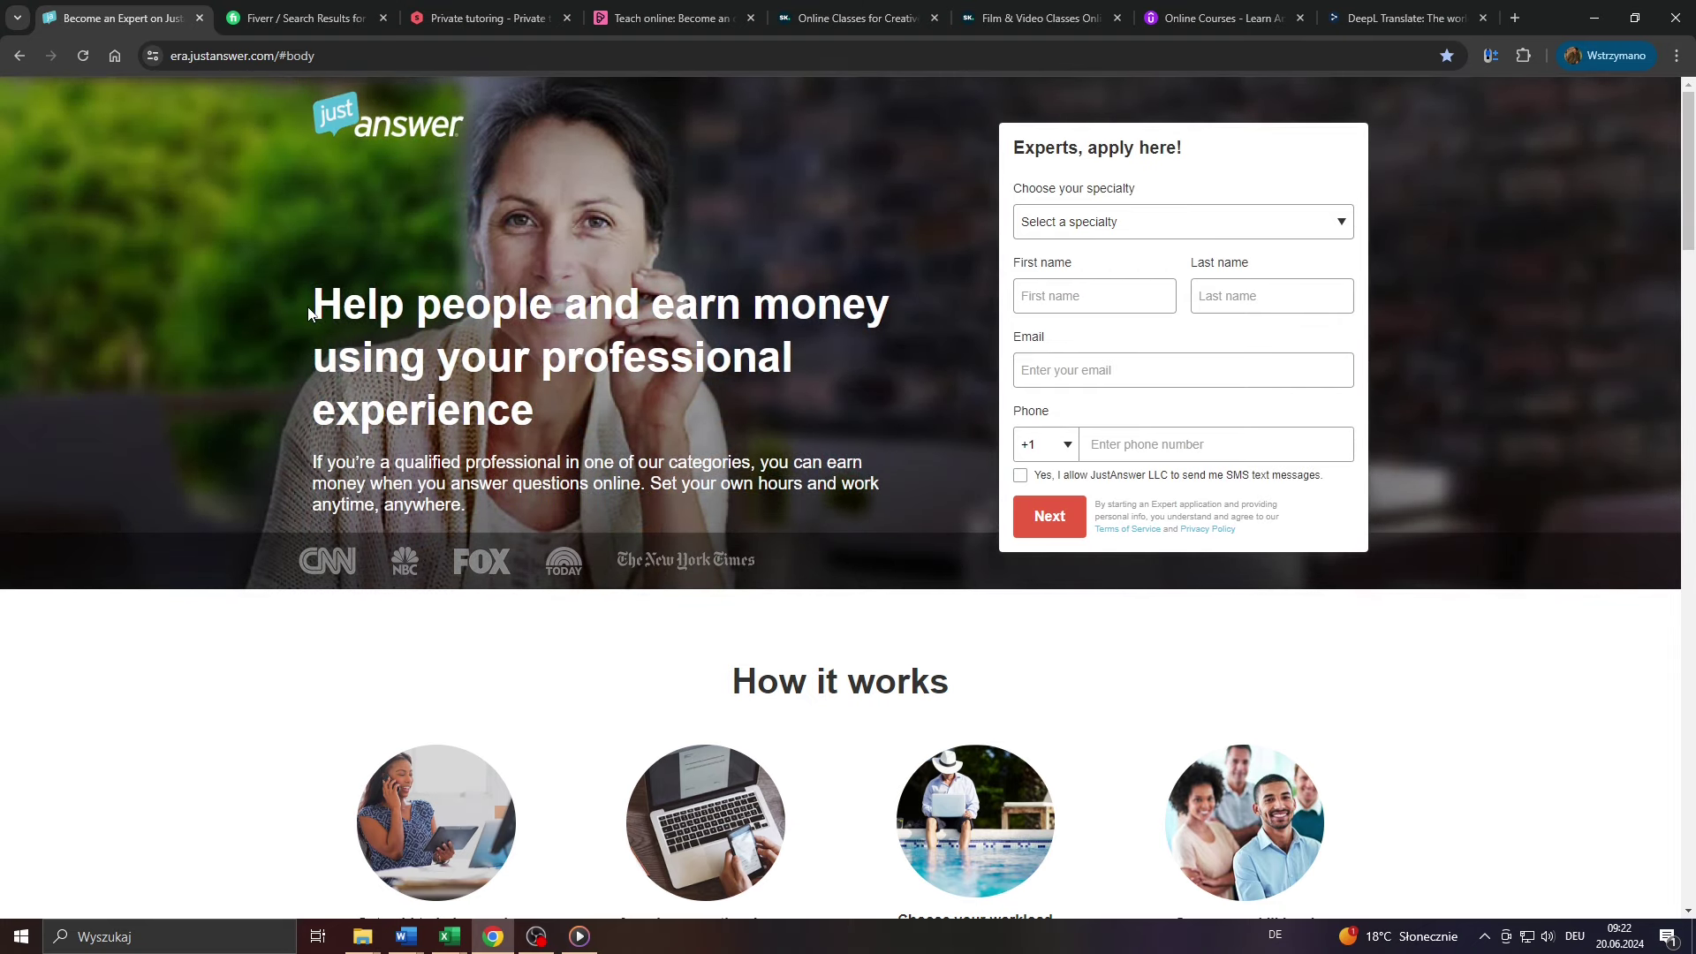
# Highlight JustAnswer's main headline, the expert application form heading, and a paragraph word.
pyautogui.moveTo(310, 313); pyautogui.dragTo(558, 405)
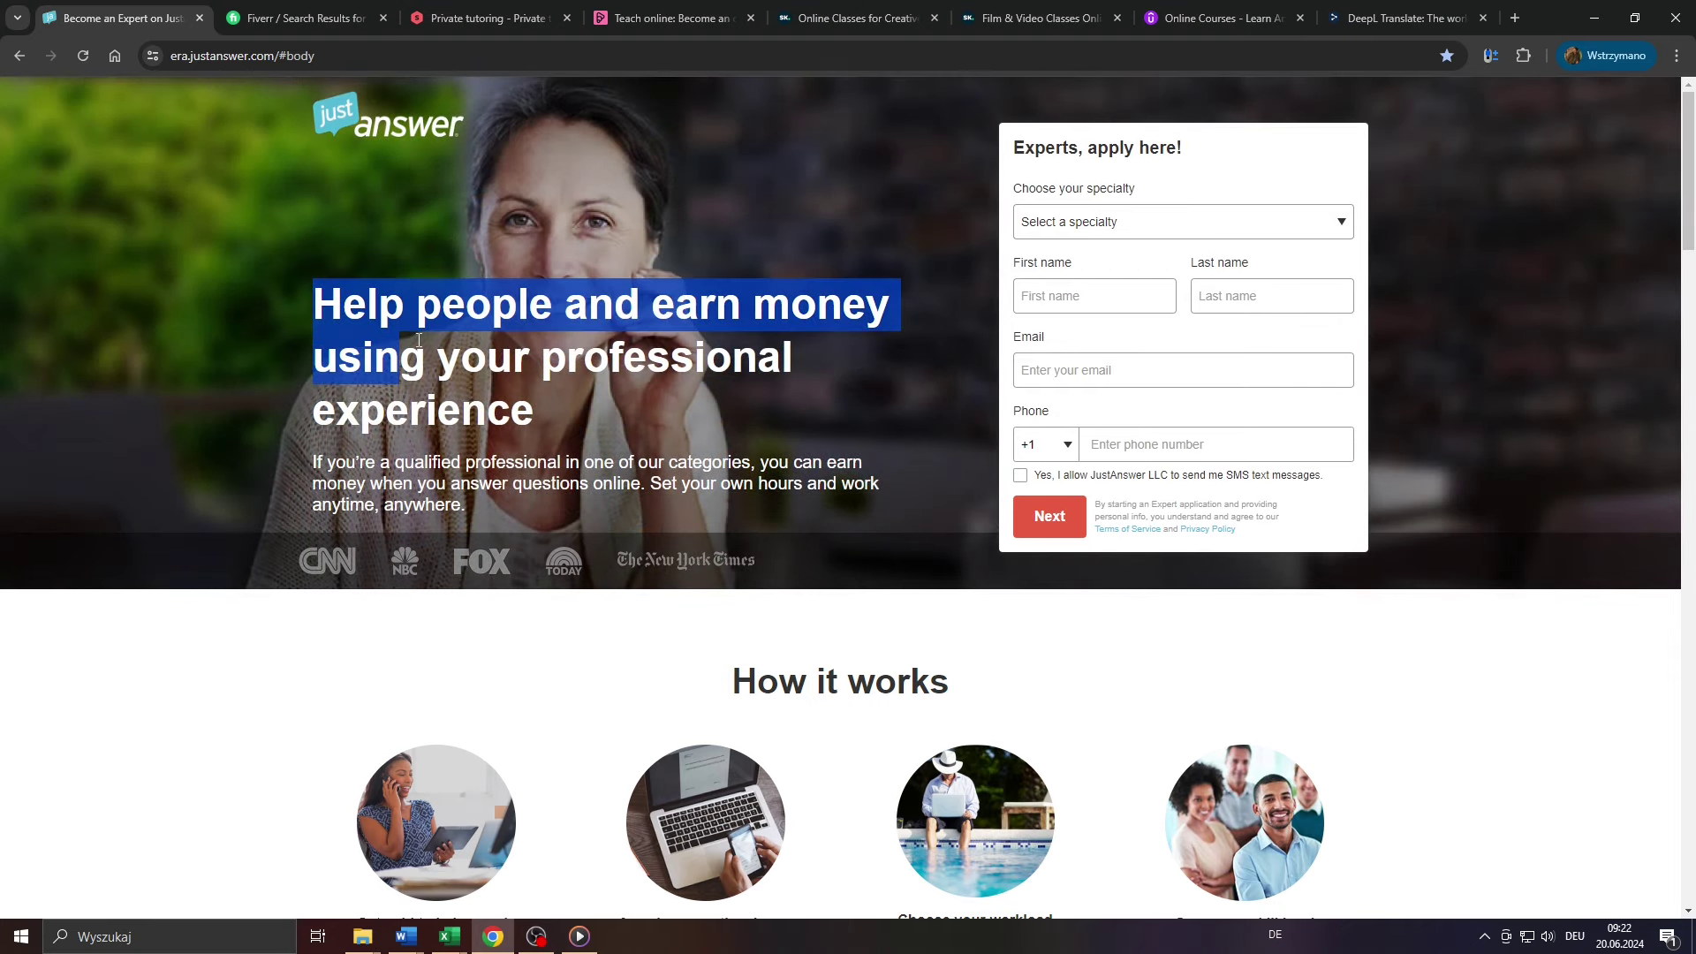
pyautogui.click(557, 400)
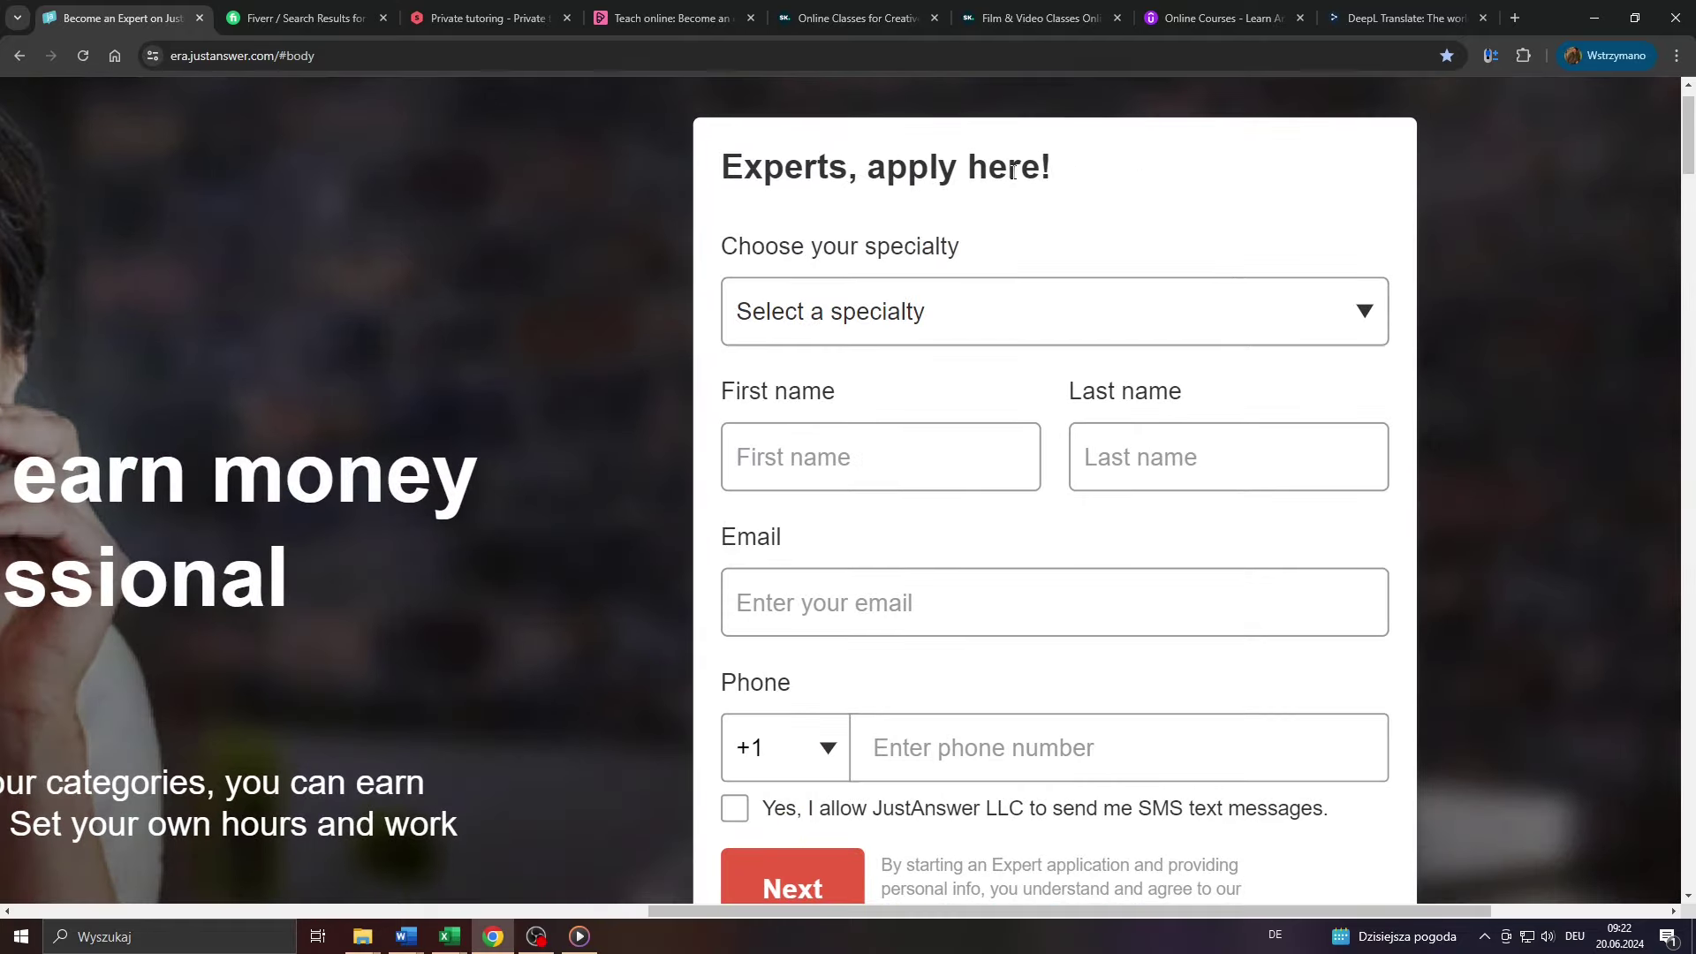
pyautogui.moveTo(1176, 147); pyautogui.dragTo(991, 148)
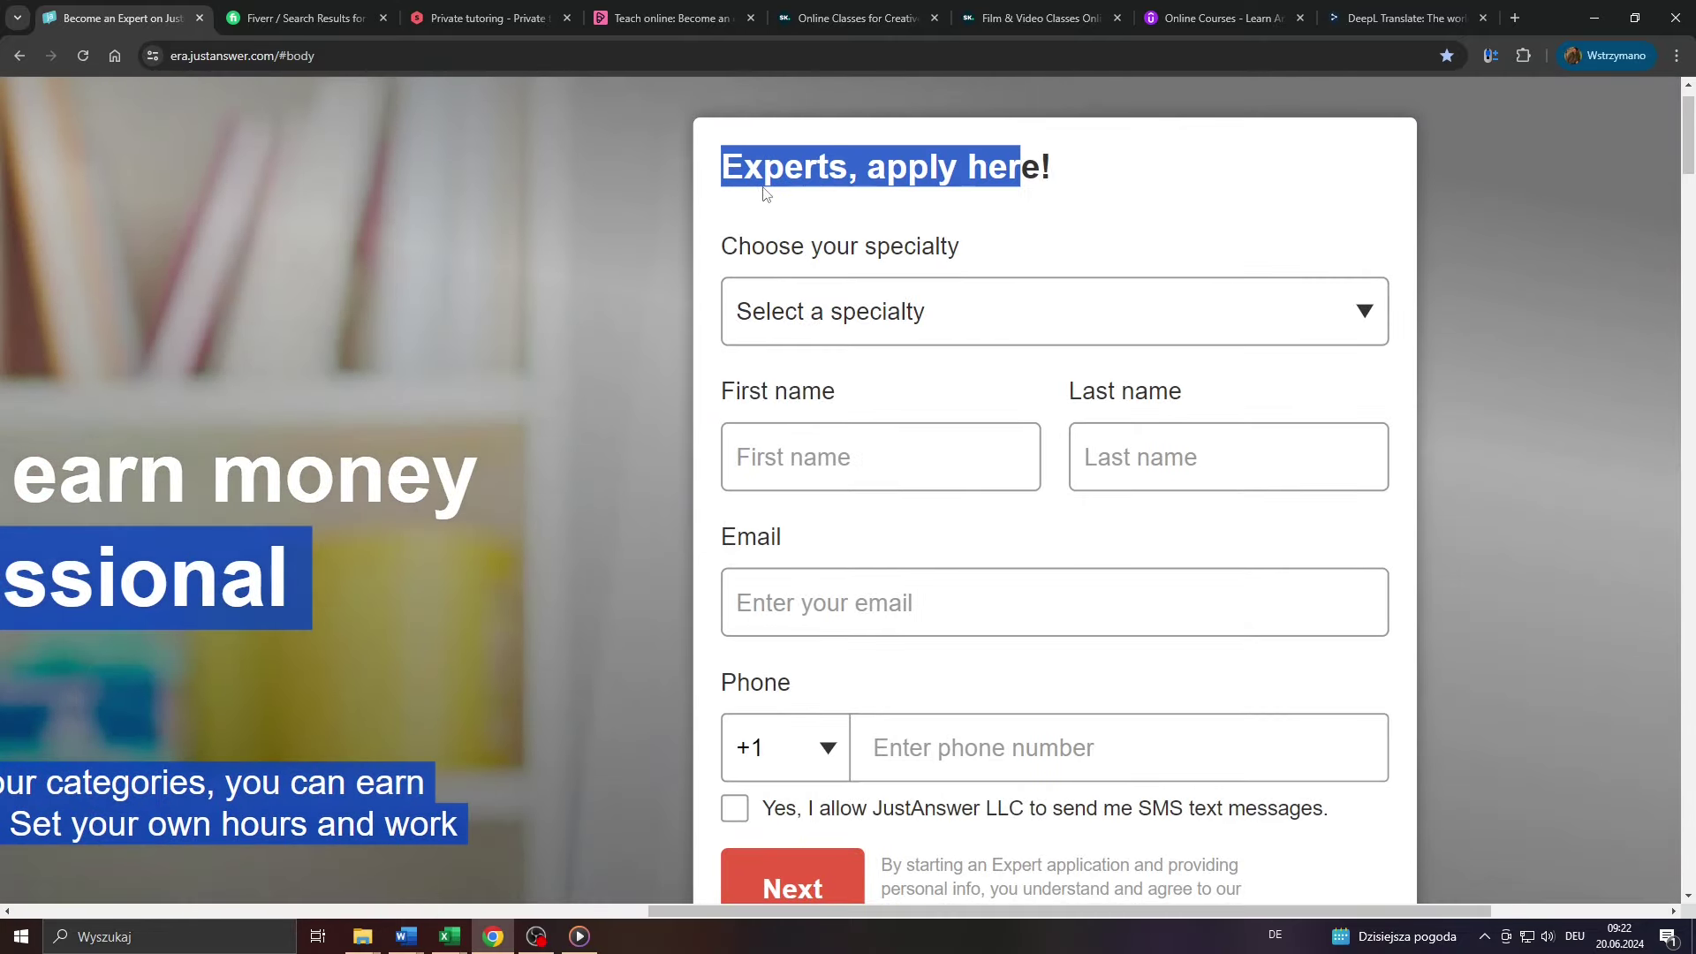
pyautogui.click(761, 189)
pyautogui.scroll(-3, 761, 192)
pyautogui.scroll(-3, 762, 193)
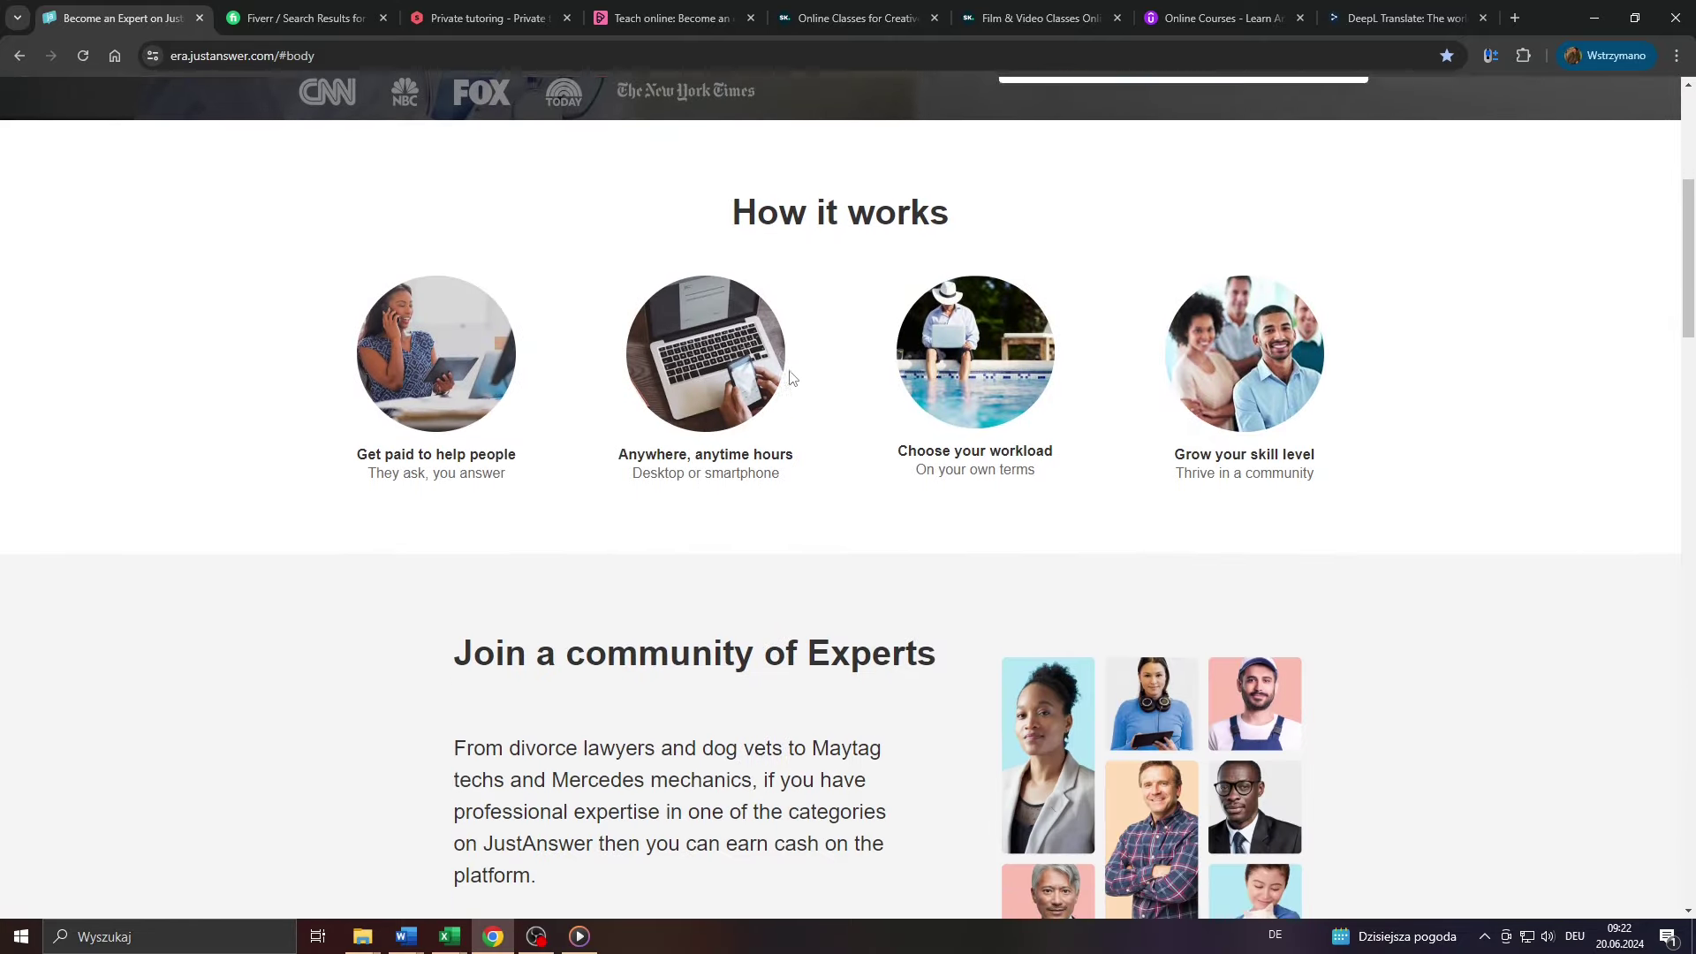
pyautogui.scroll(-3, 787, 375)
pyautogui.scroll(1, 785, 392)
pyautogui.scroll(1, 782, 395)
pyautogui.moveTo(402, 416); pyautogui.dragTo(954, 416)
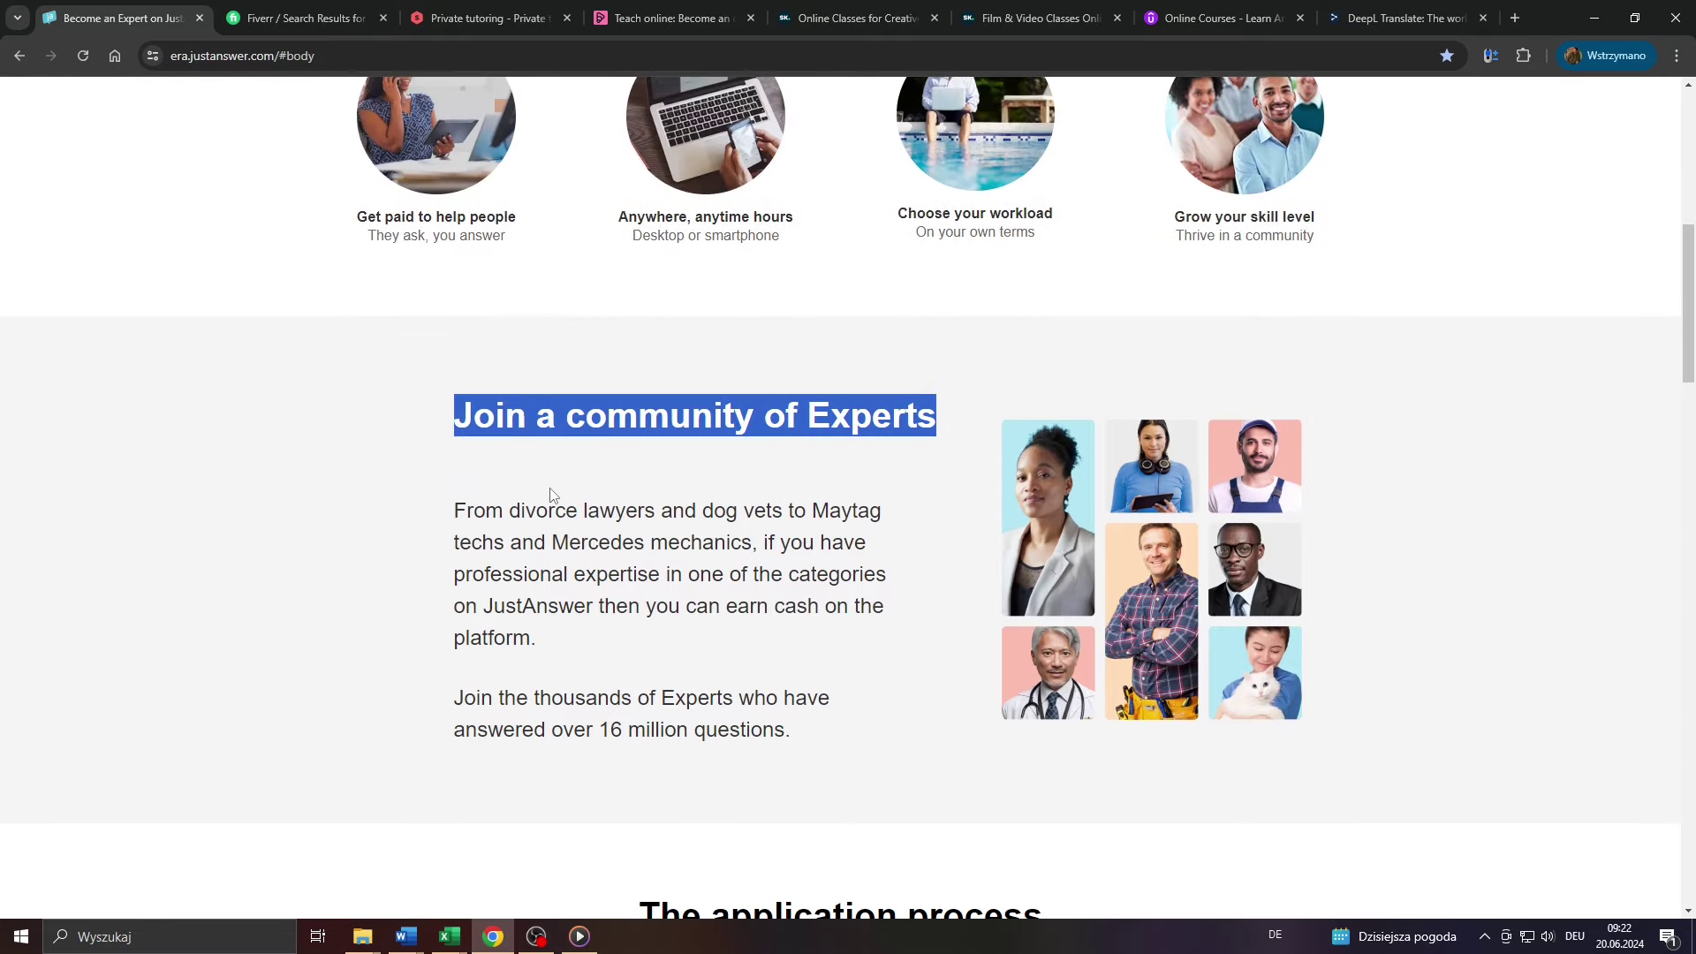
pyautogui.doubleClick(452, 516)
pyautogui.moveTo(527, 530); pyautogui.dragTo(682, 575)
pyautogui.scroll(4, 691, 558)
pyautogui.scroll(2, 850, 367)
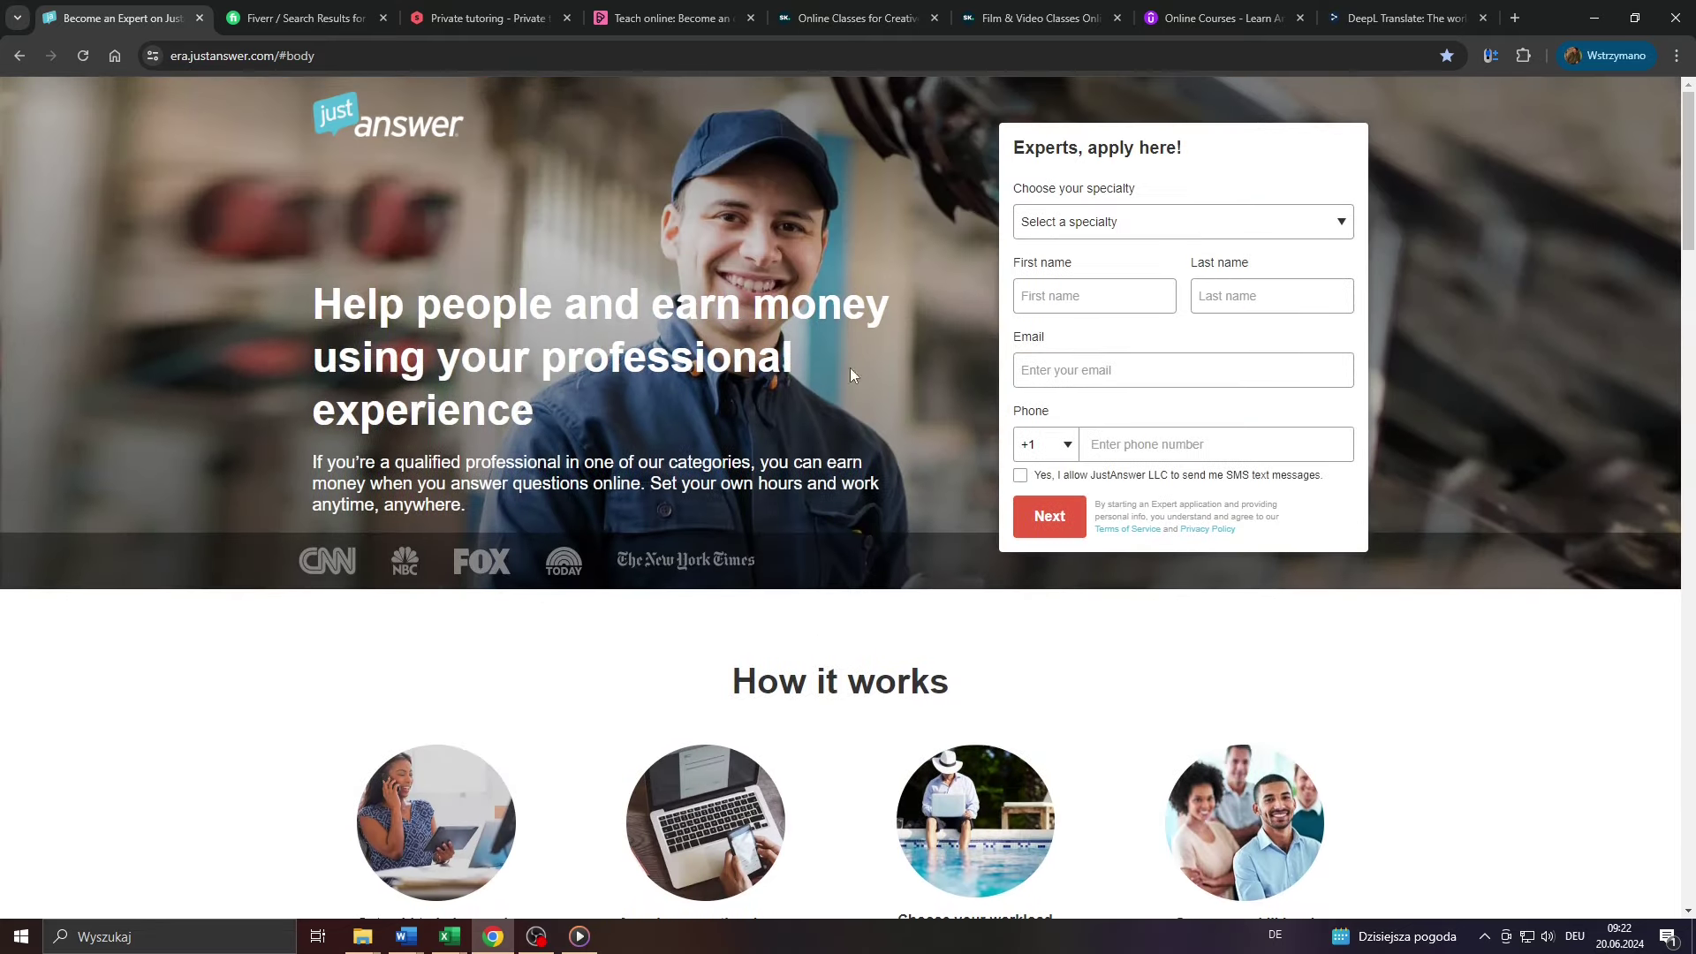
pyautogui.click(1340, 229)
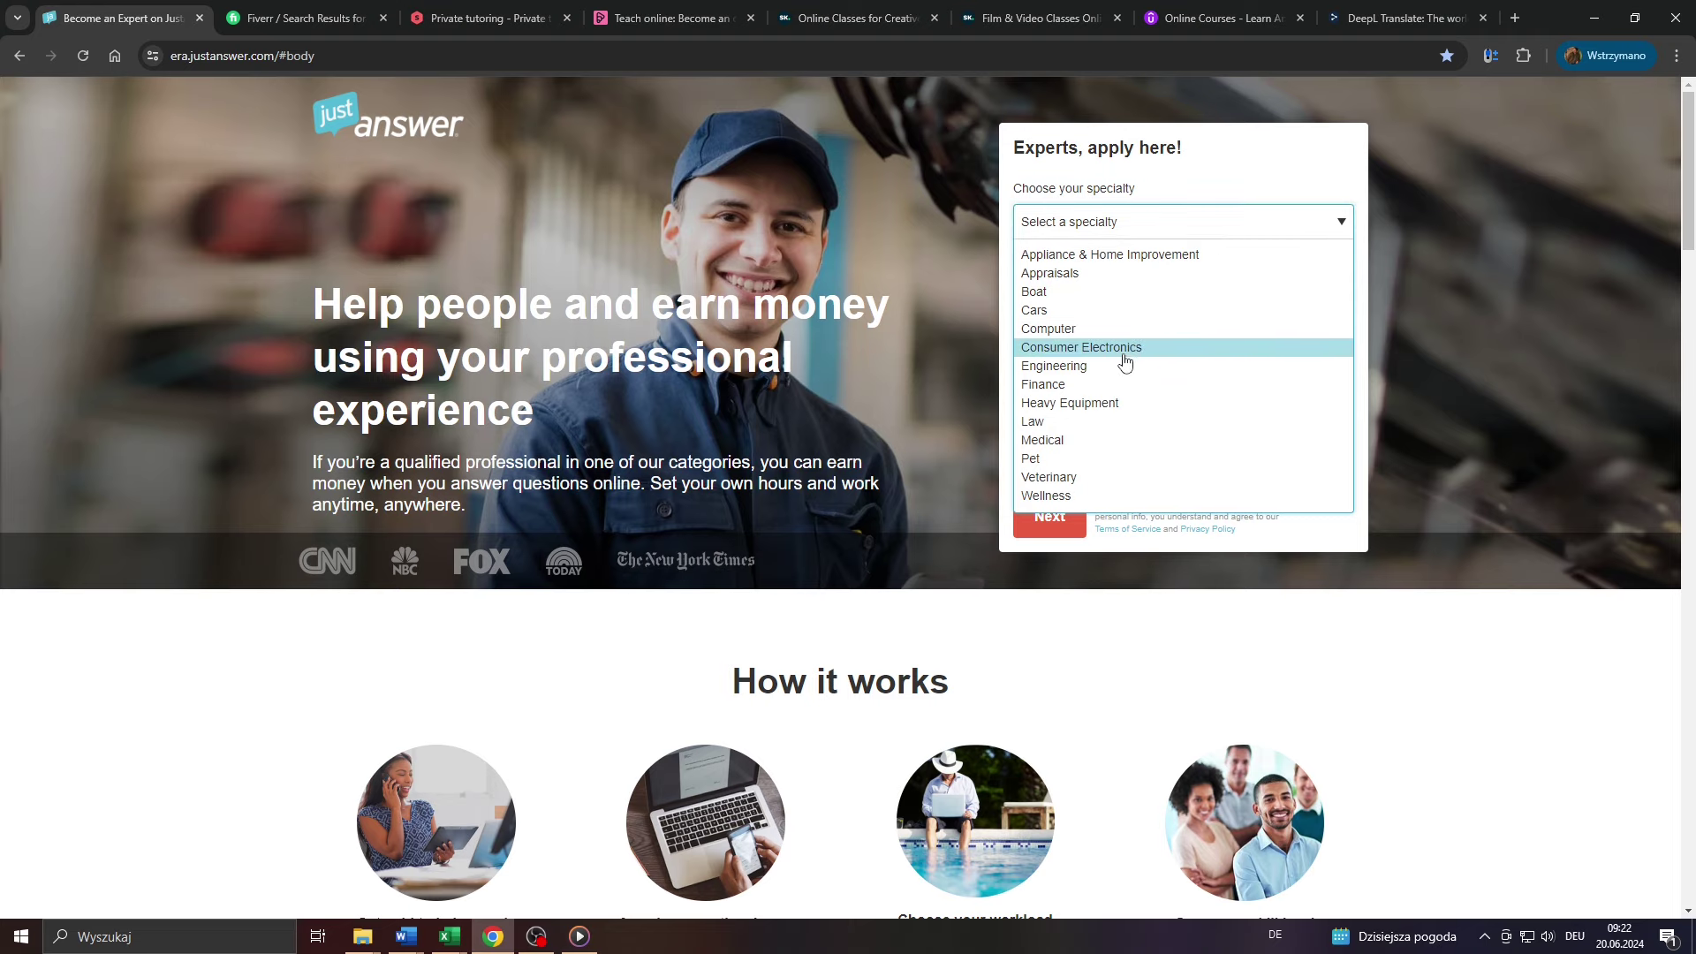
pyautogui.scroll(-1, 1119, 398)
pyautogui.scroll(1, 1117, 372)
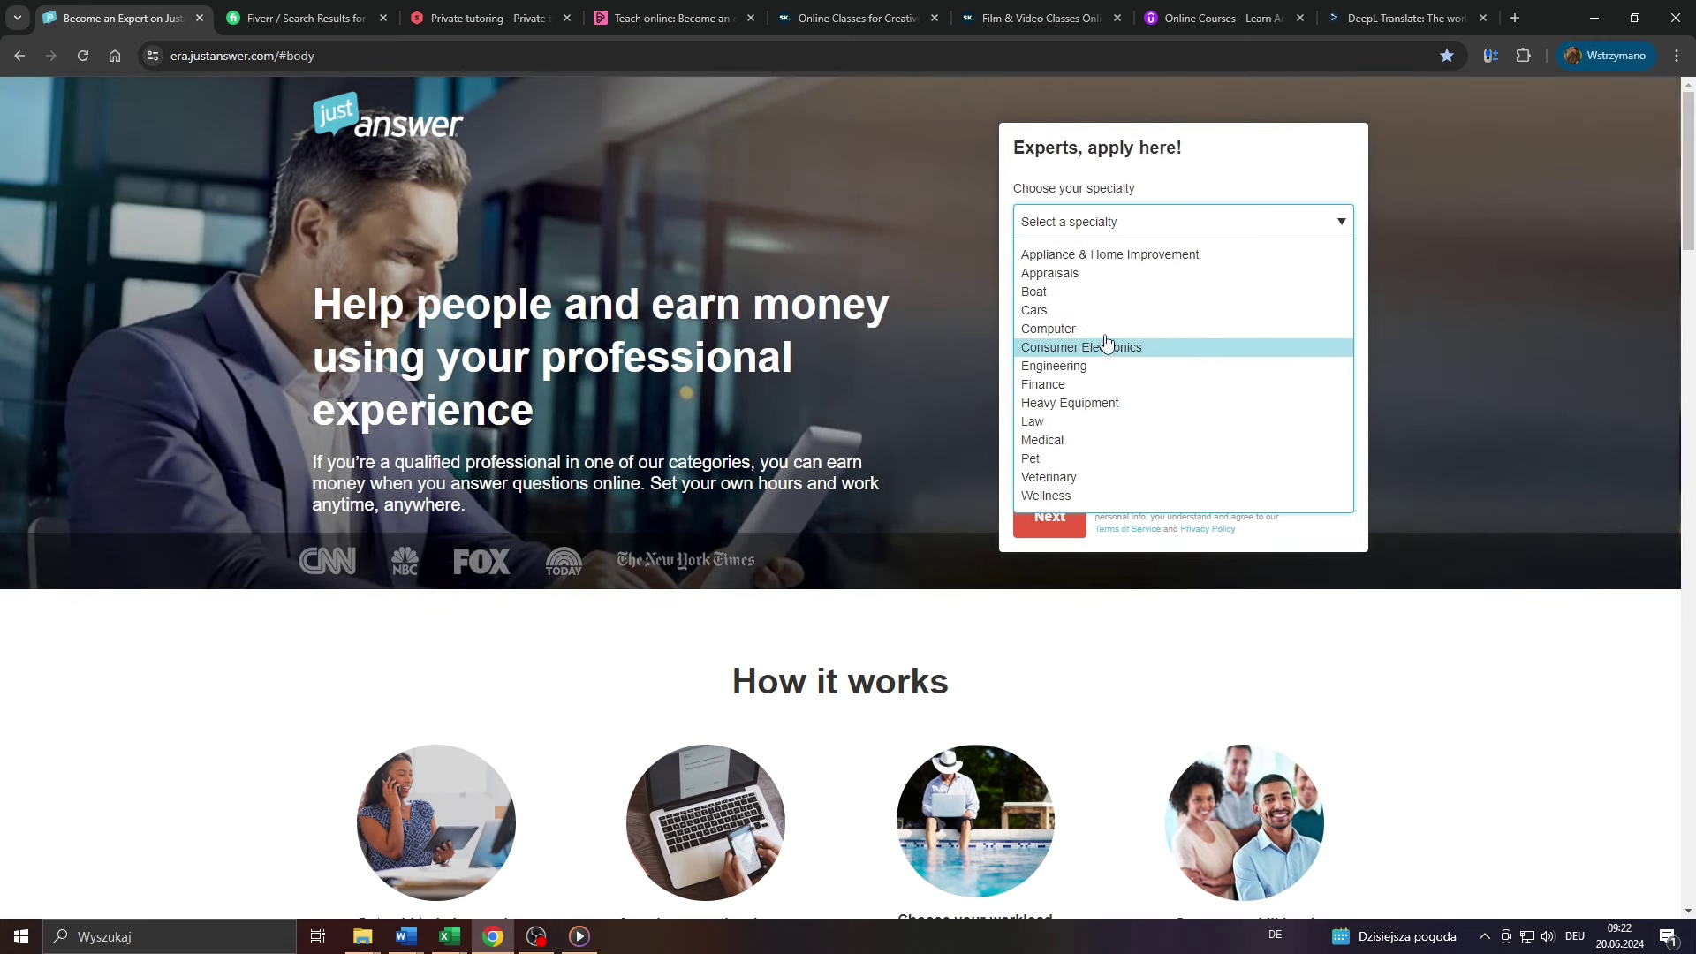
pyautogui.click(912, 233)
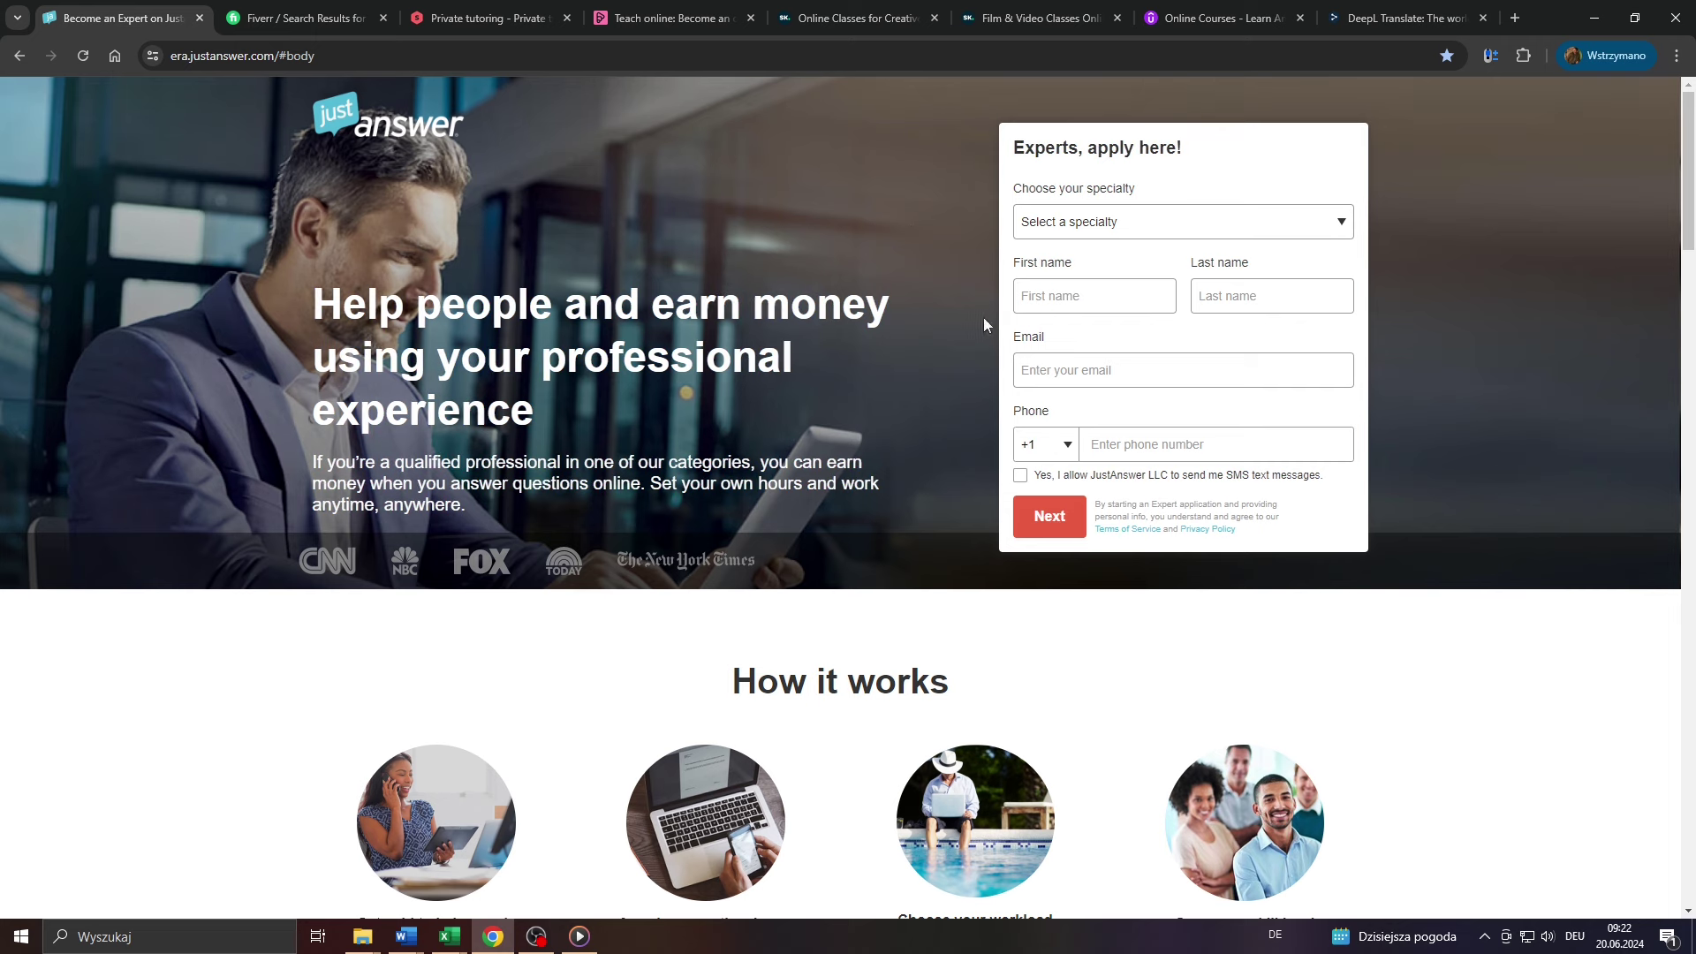
pyautogui.moveTo(314, 303); pyautogui.dragTo(514, 389)
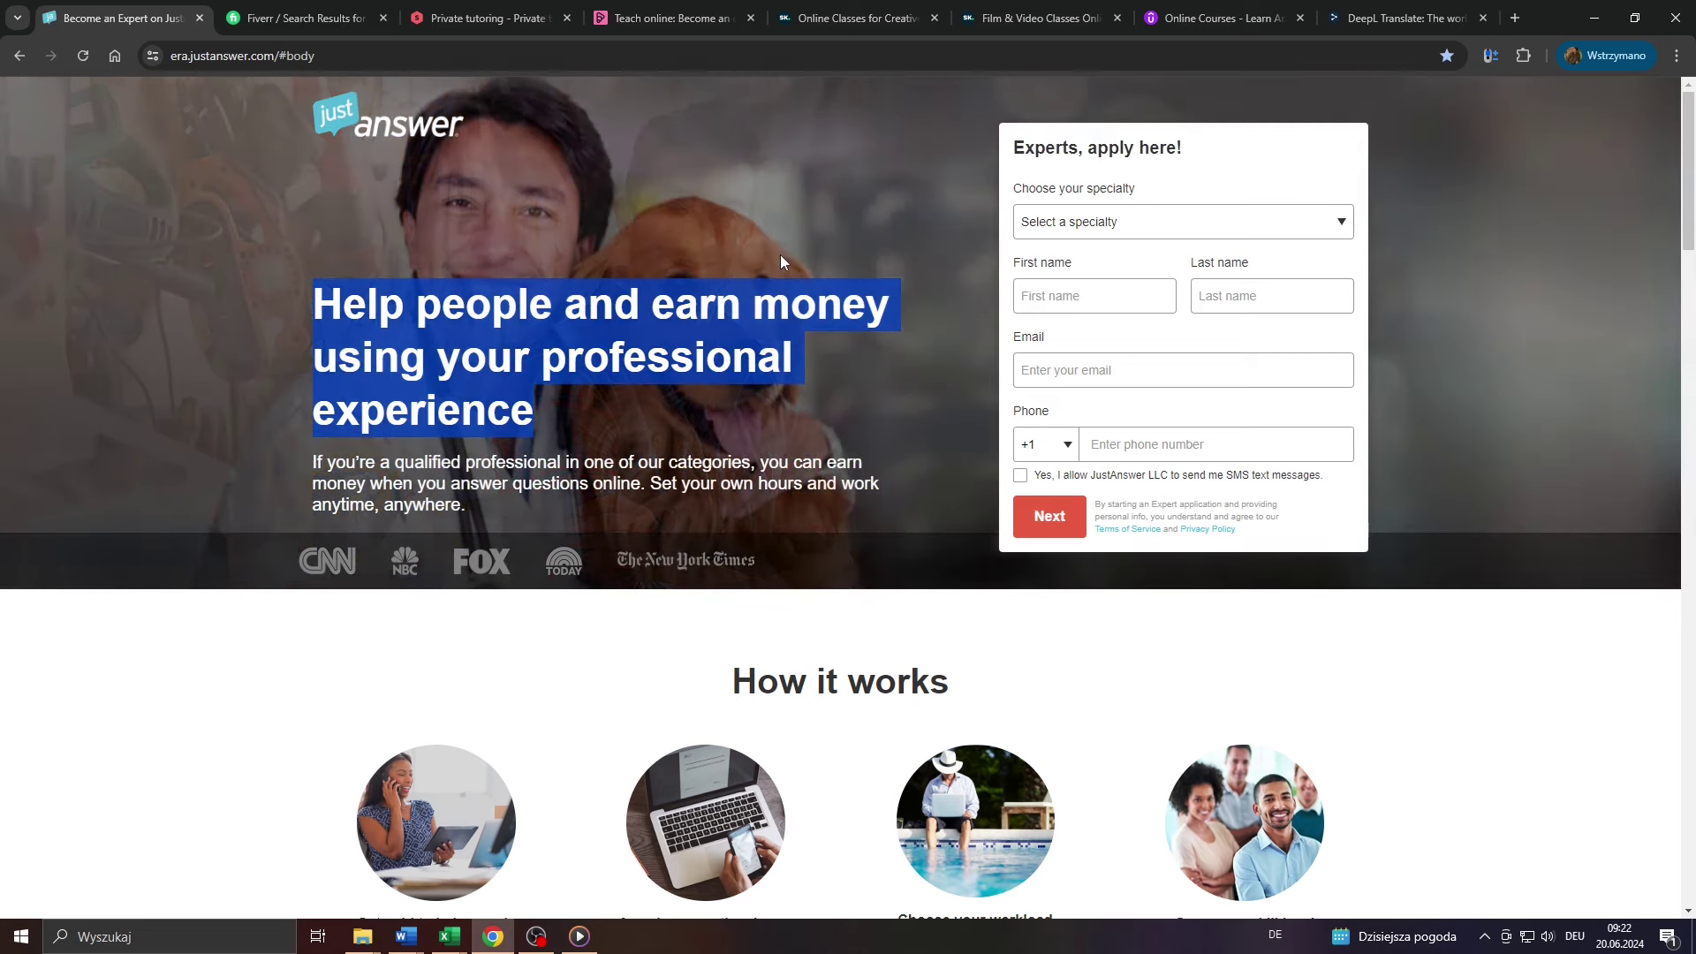
# Highlight the Join a community of Experts heading and qualifications FAQ, then close JustAnswer.
pyautogui.click(886, 260)
pyautogui.scroll(-3, 822, 269)
pyautogui.scroll(-3, 689, 288)
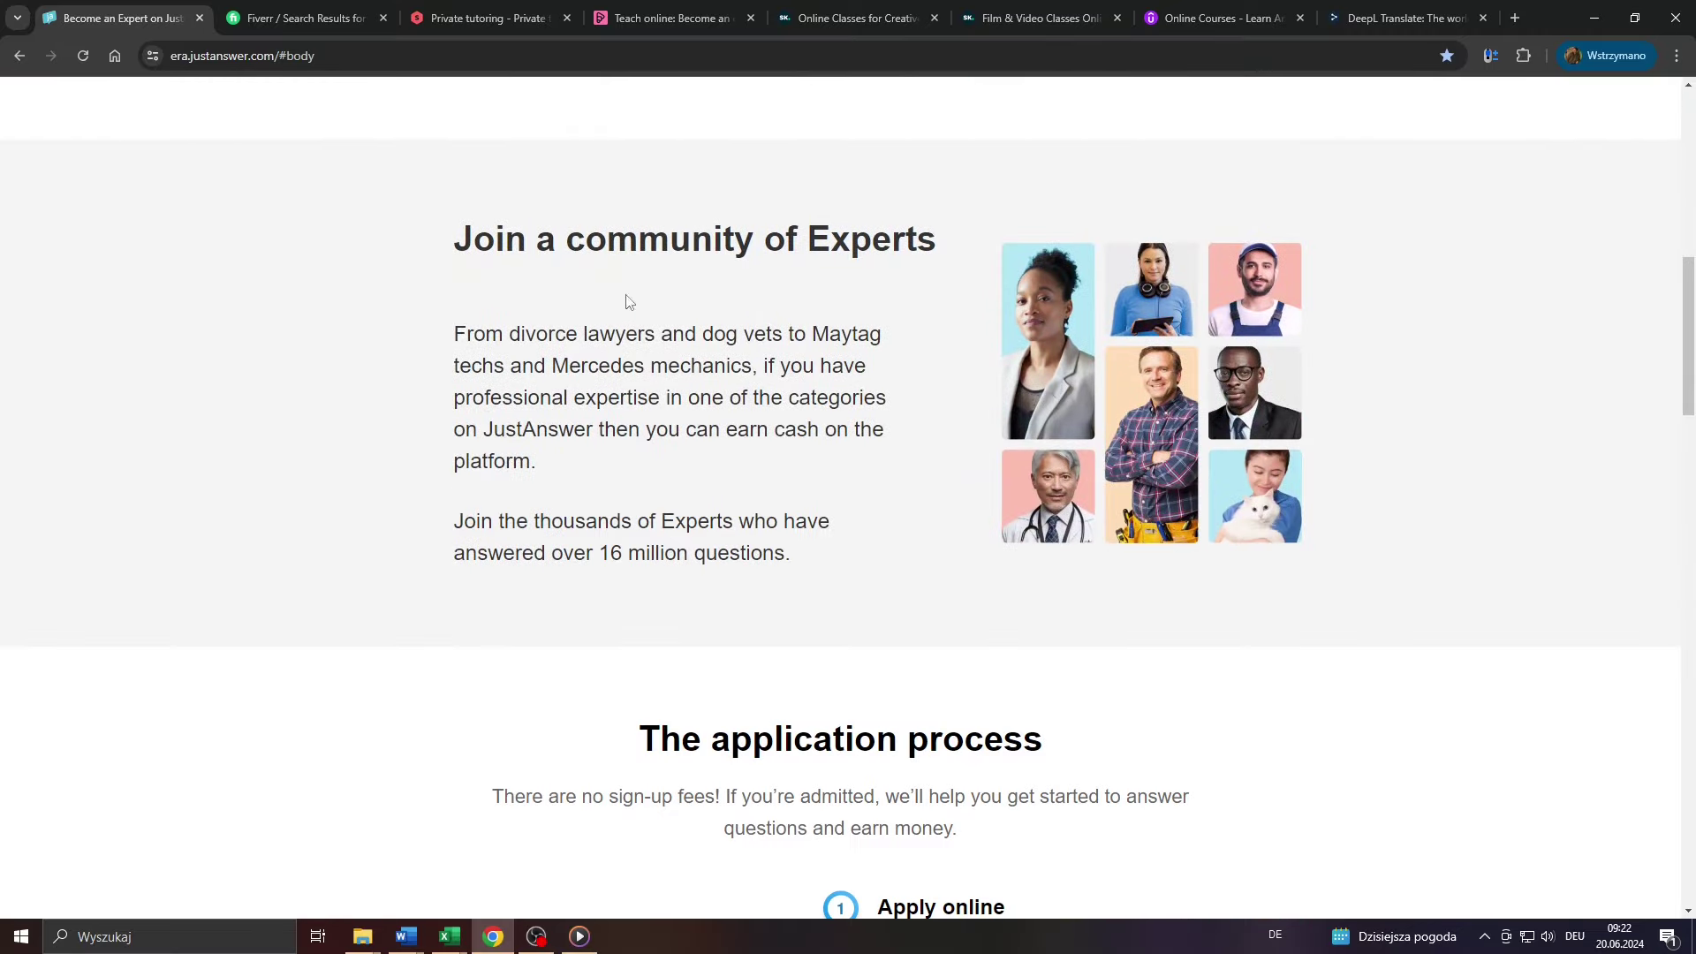
pyautogui.tripleClick(987, 251)
pyautogui.scroll(-4, 980, 398)
pyautogui.scroll(-2, 928, 504)
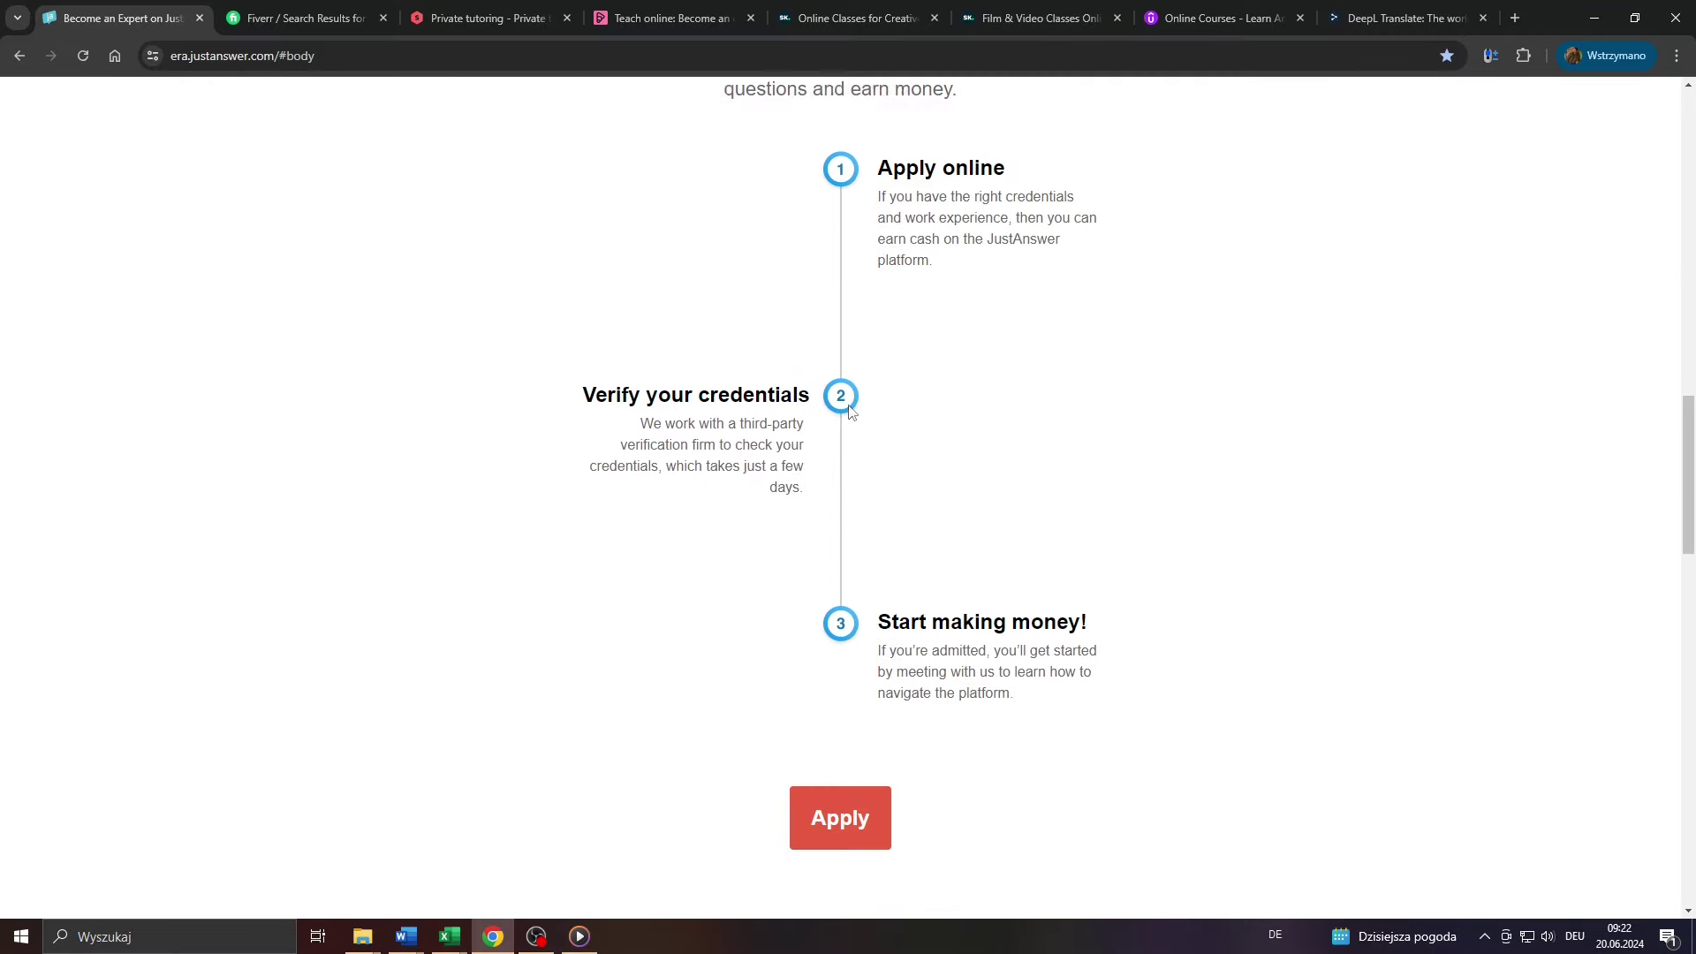
pyautogui.scroll(-3, 898, 510)
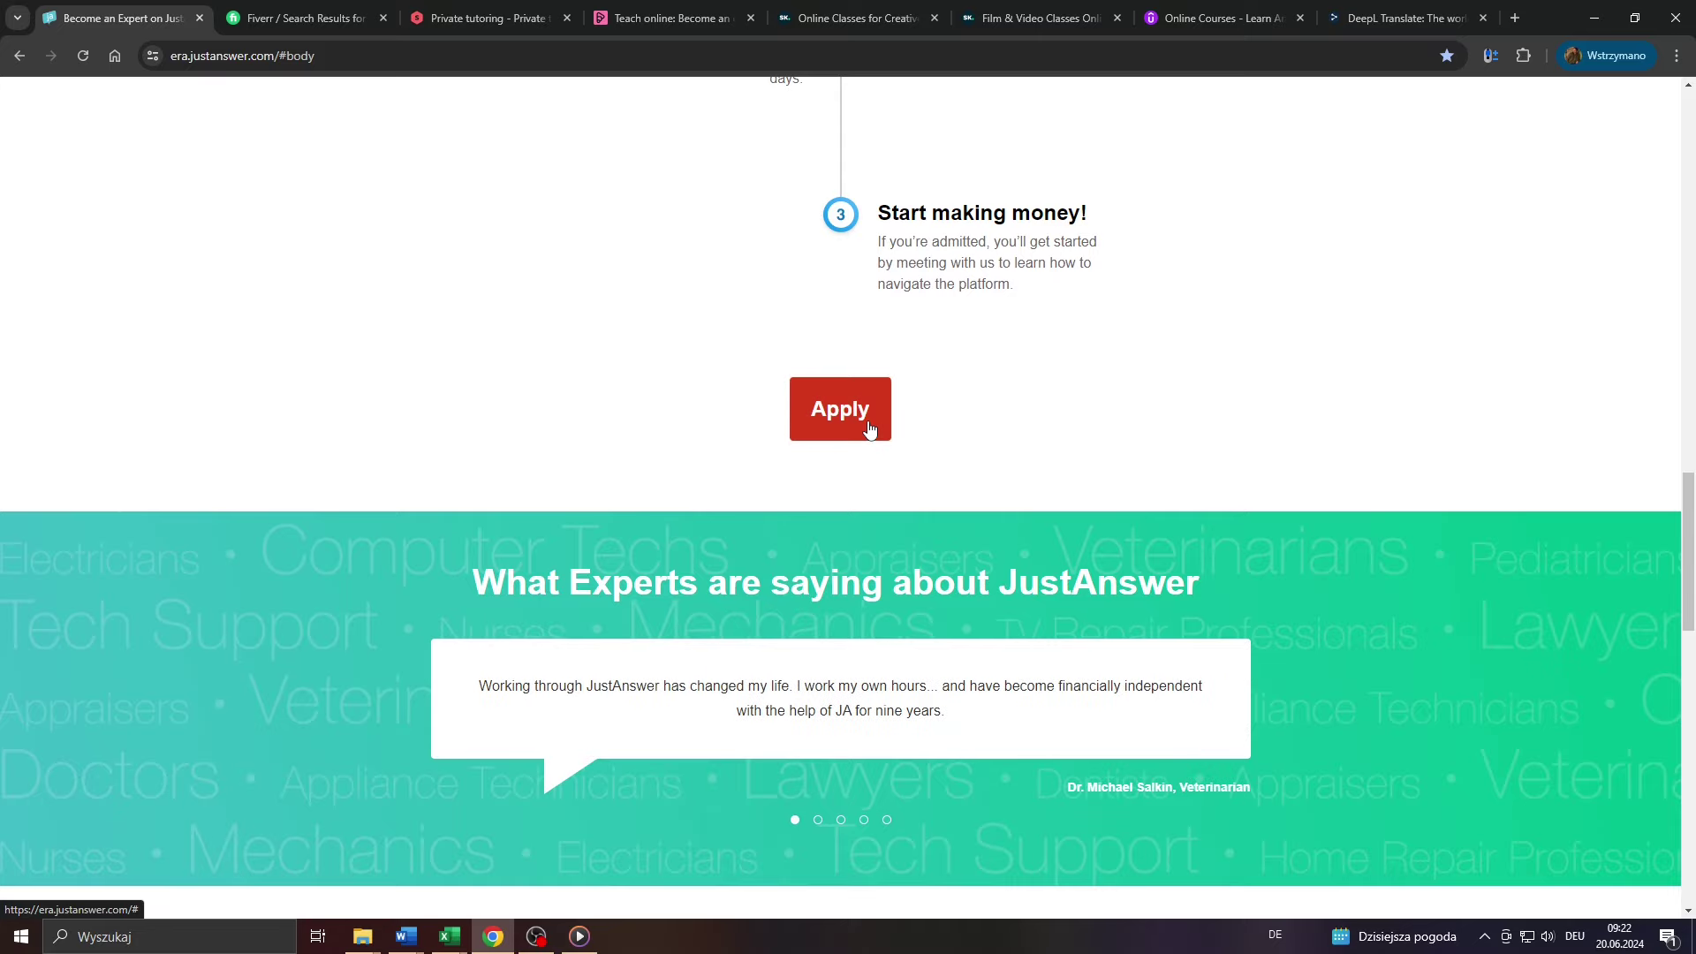
pyautogui.scroll(-3, 905, 415)
pyautogui.scroll(-3, 904, 415)
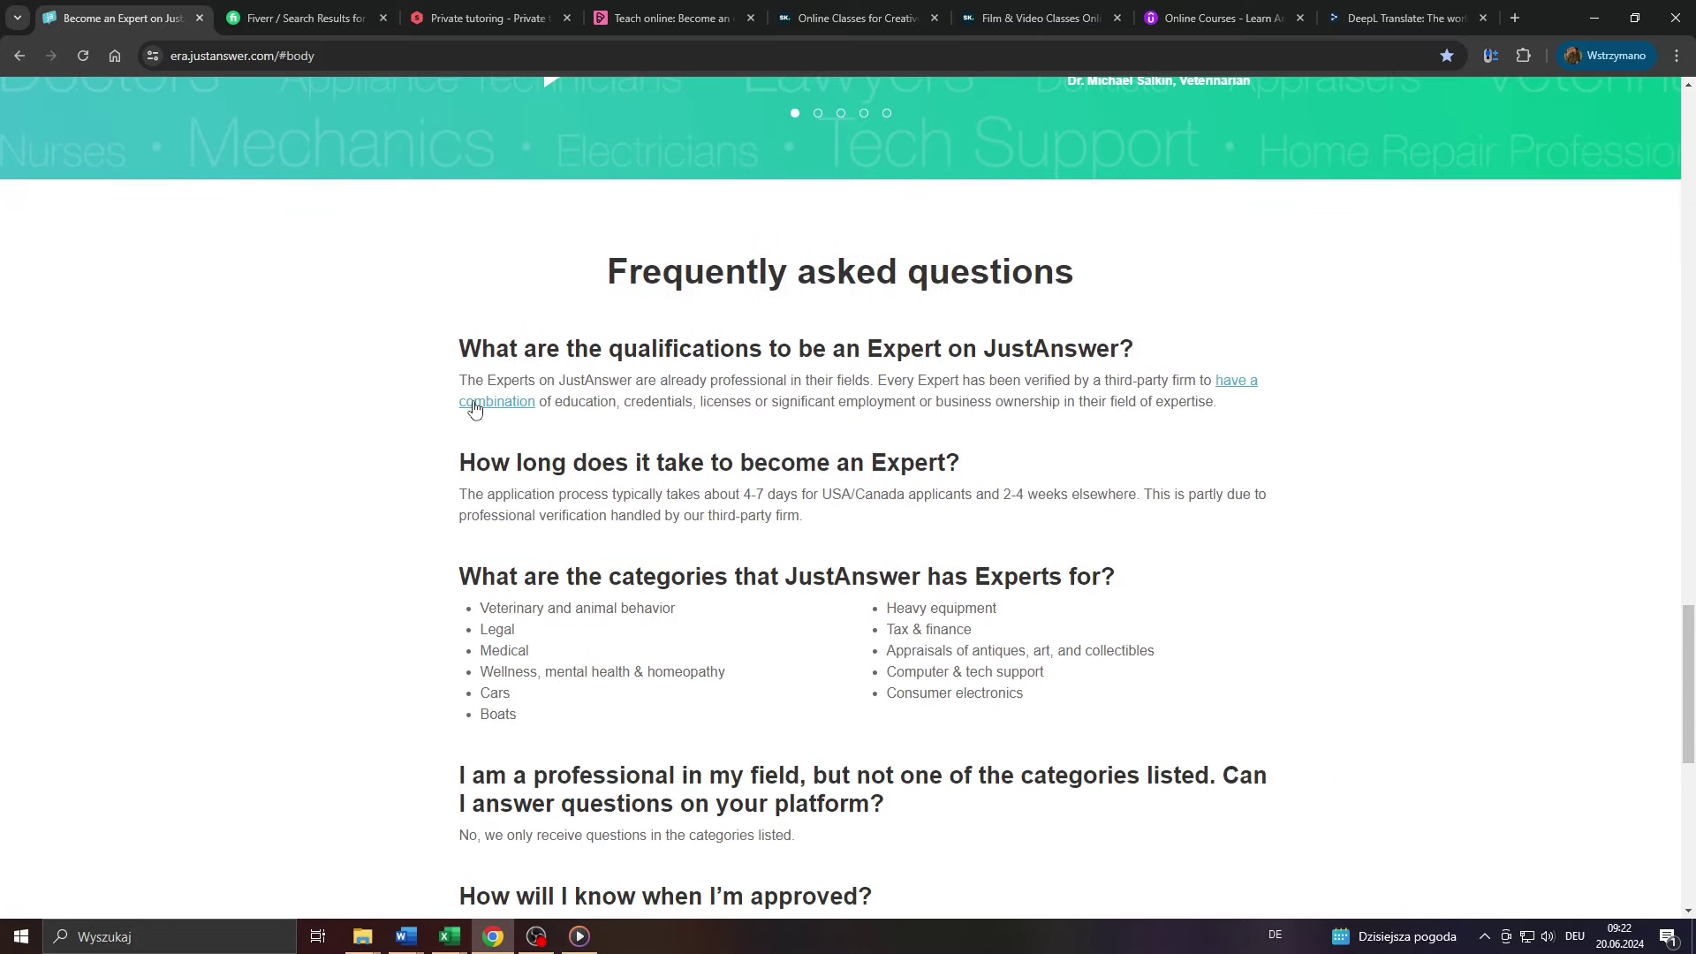
pyautogui.moveTo(424, 359); pyautogui.dragTo(1160, 355)
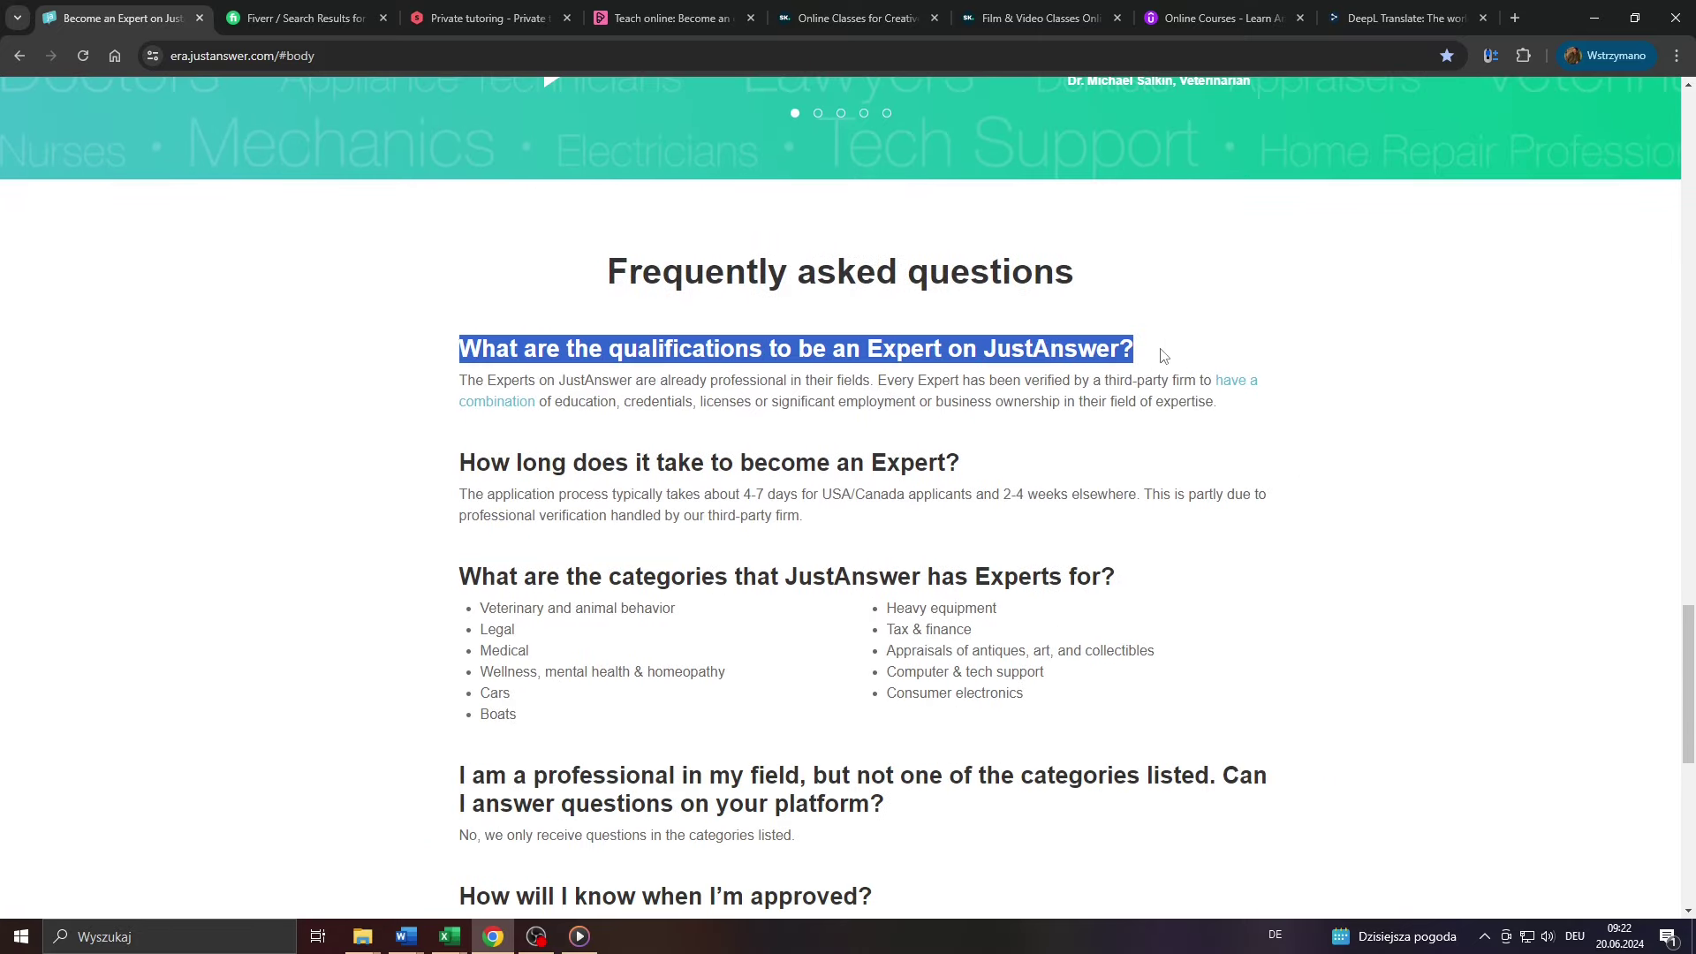
pyautogui.scroll(3, 1160, 356)
pyautogui.moveTo(817, 394)
pyautogui.mouseDown()
pyautogui.moveTo(944, 426)
pyautogui.moveTo(1285, 428)
pyautogui.mouseUp()
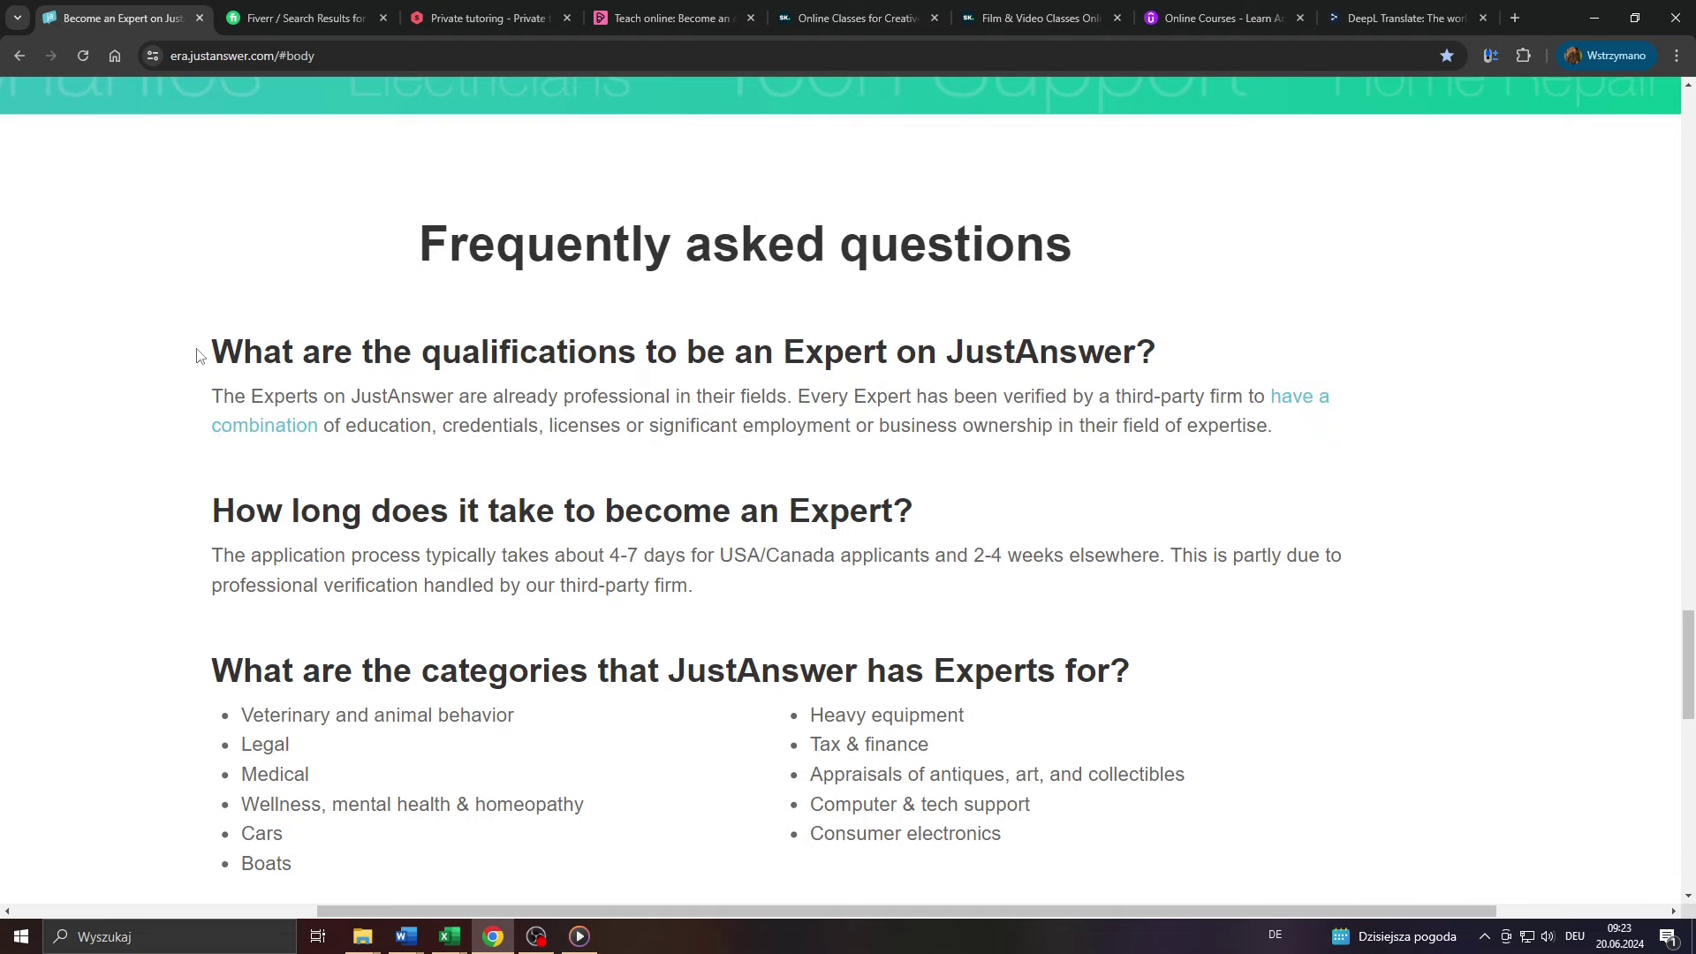
pyautogui.moveTo(199, 354); pyautogui.dragTo(1278, 360)
pyautogui.scroll(1, 931, 318)
pyautogui.scroll(2, 931, 318)
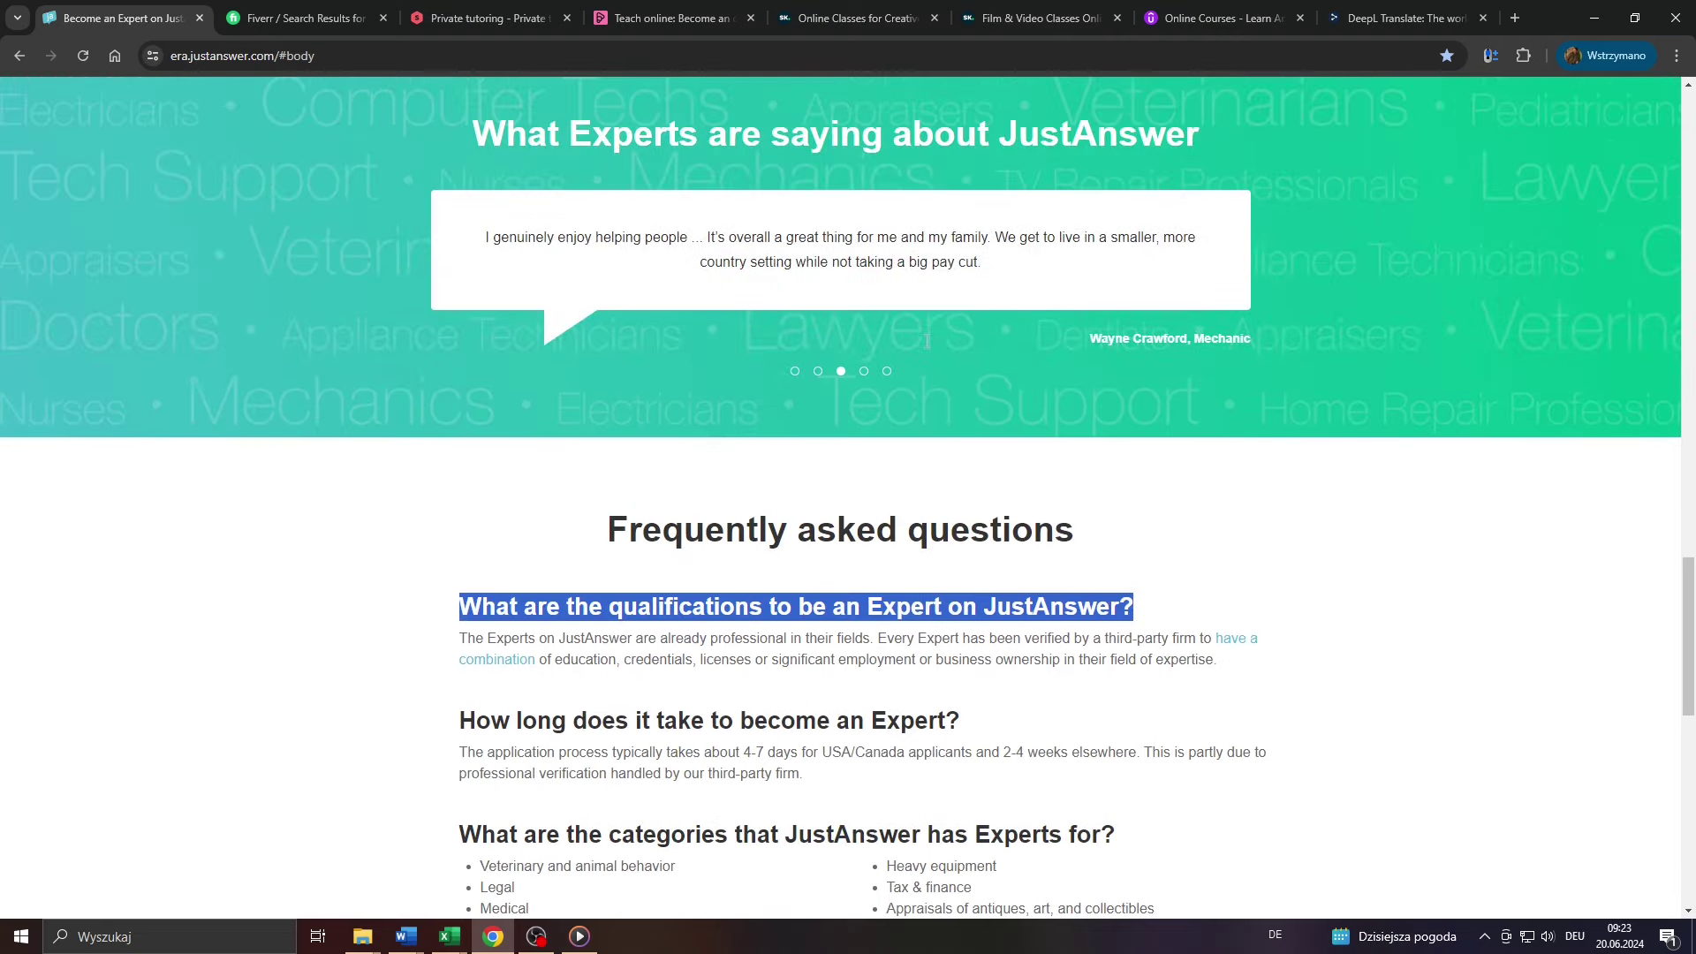
pyautogui.scroll(2, 927, 331)
pyautogui.scroll(1, 925, 342)
pyautogui.scroll(3, 926, 342)
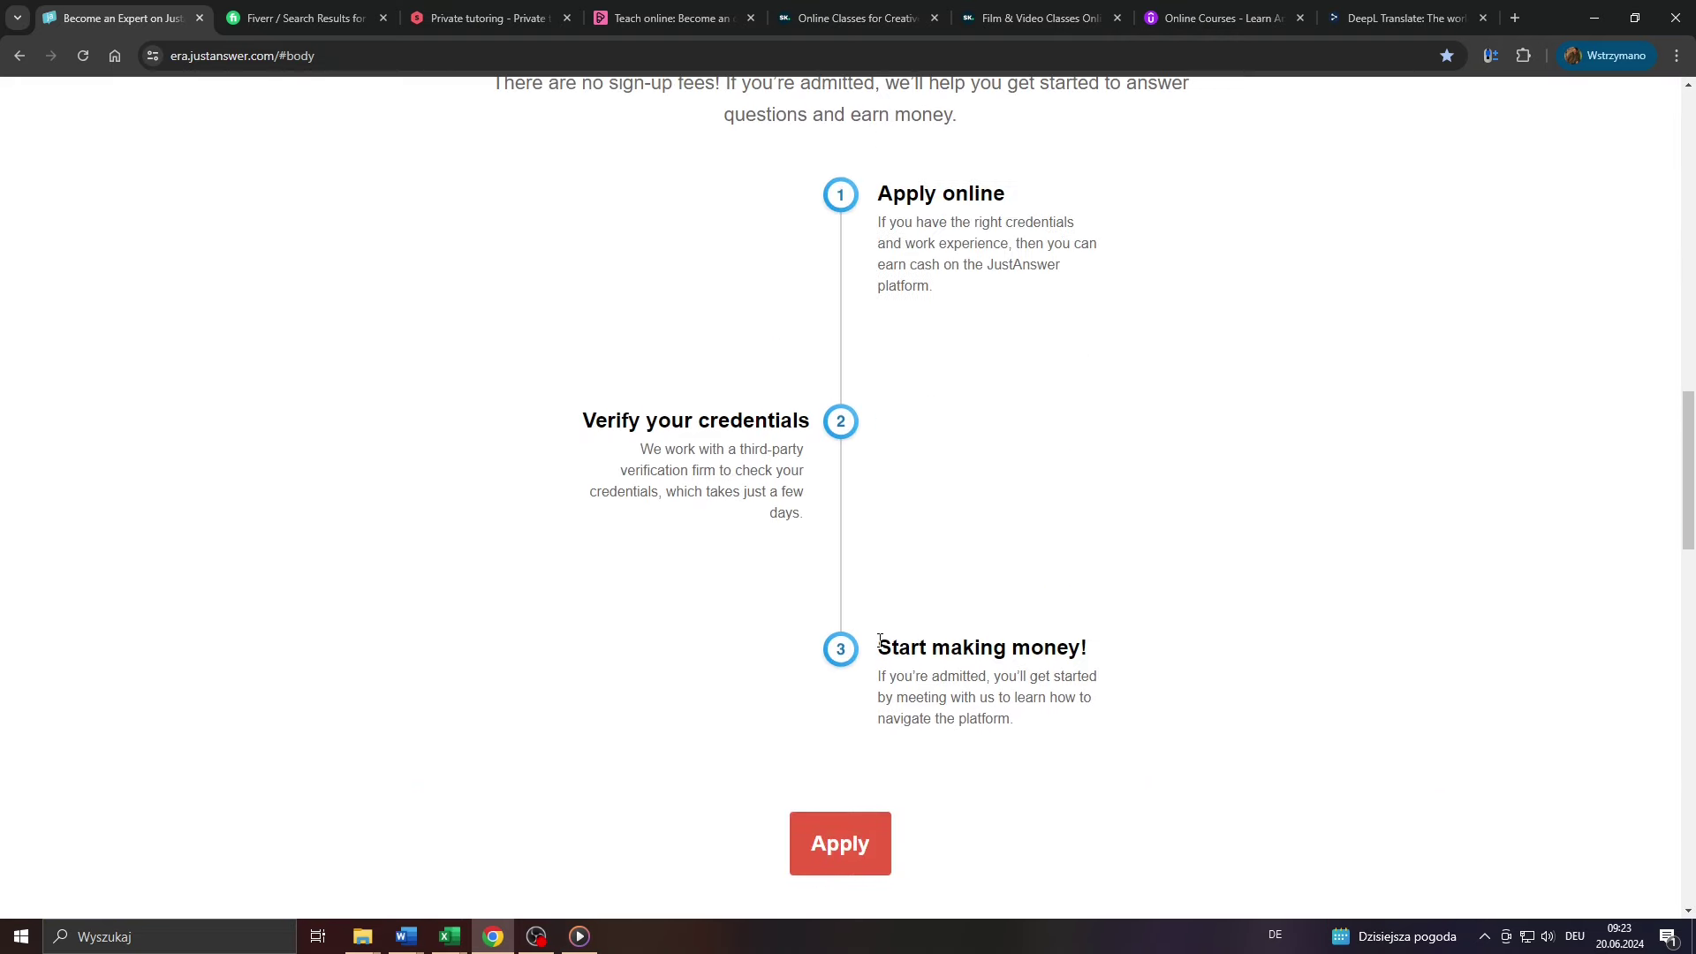
pyautogui.hotkey('ctrl', 'w')
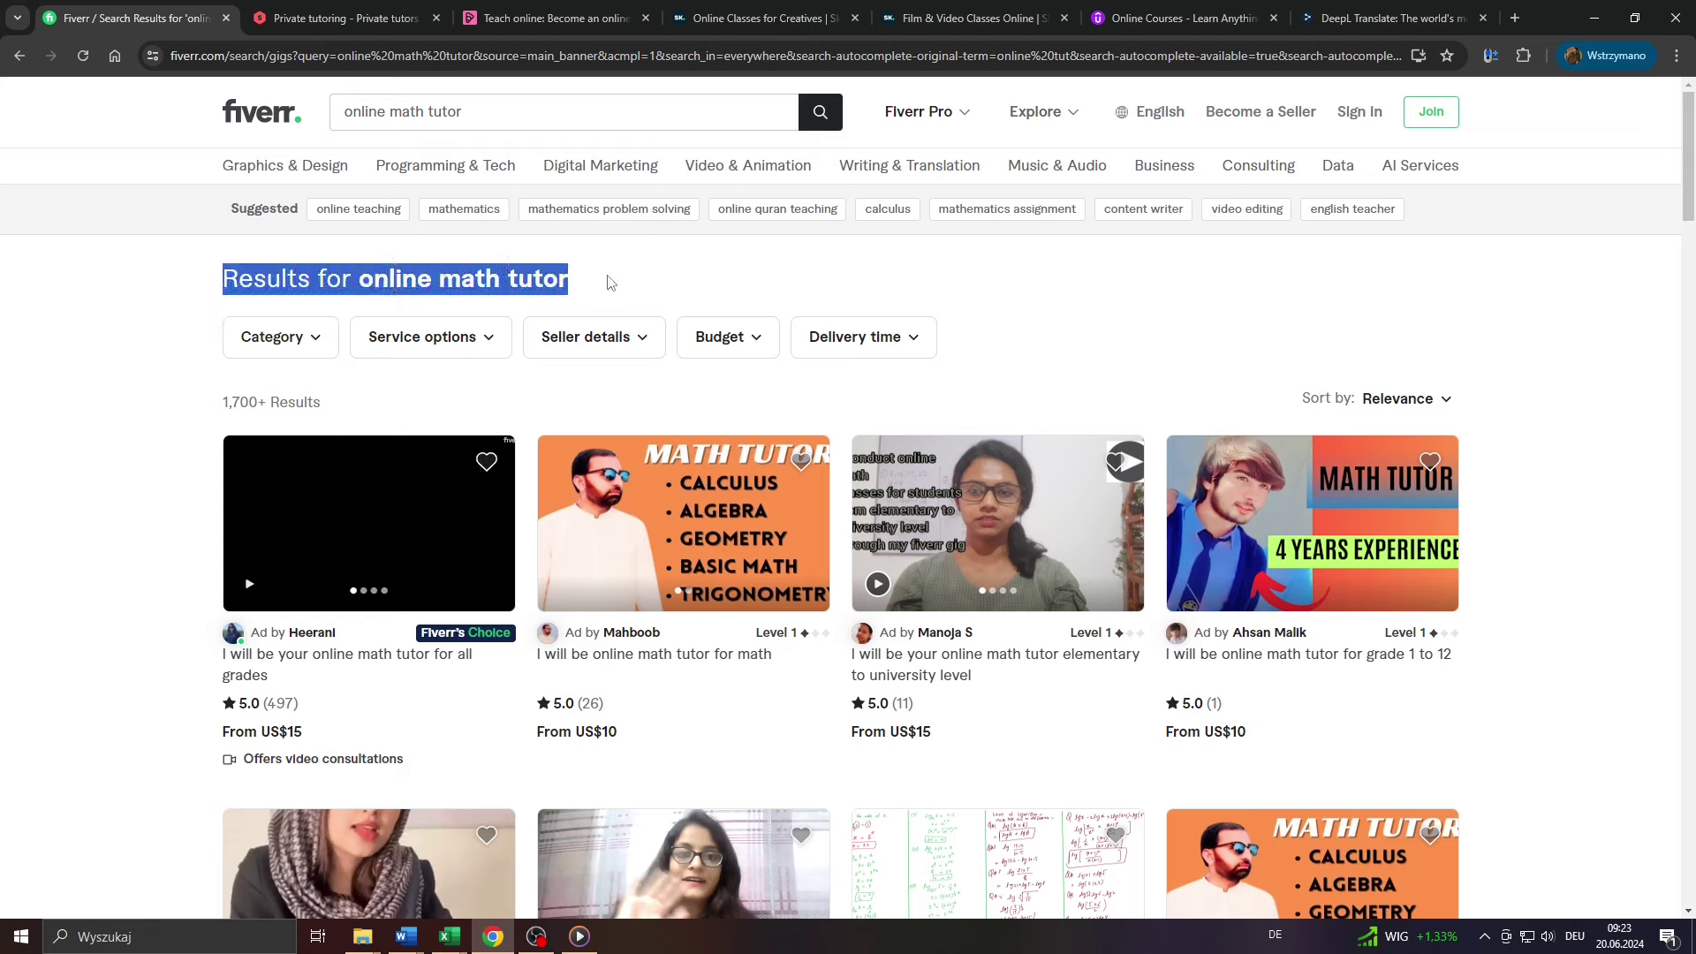
pyautogui.moveTo(186, 278); pyautogui.dragTo(113, 277)
pyautogui.scroll(-2, 113, 273)
pyautogui.scroll(-3, 112, 274)
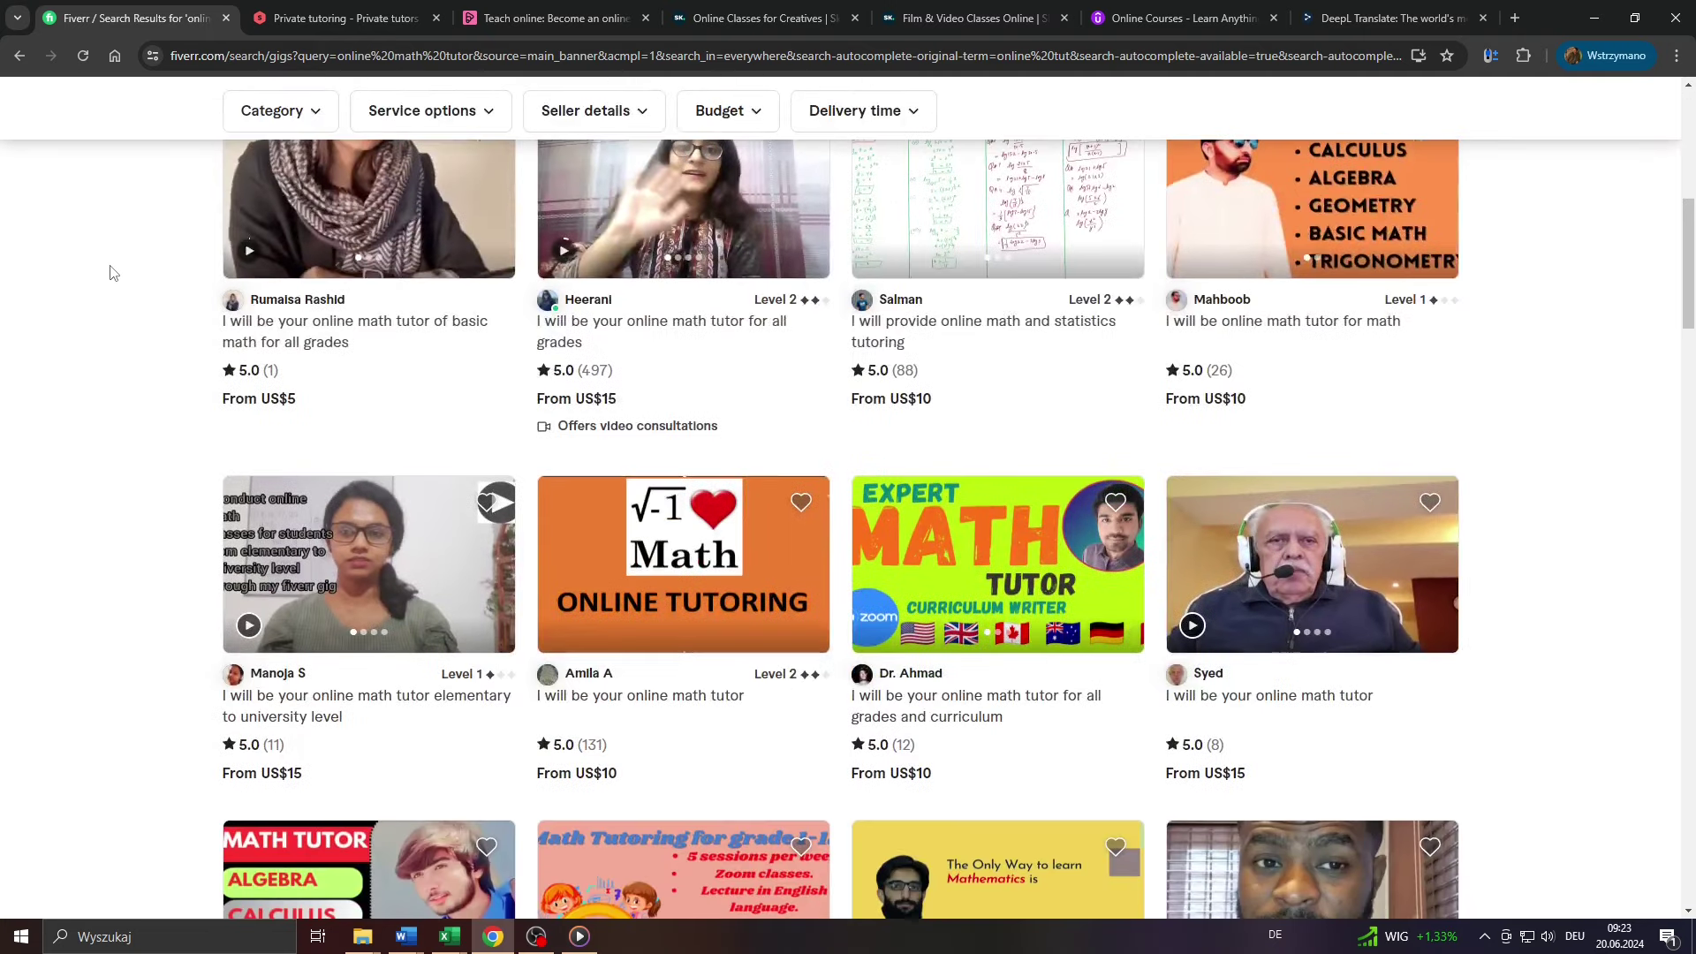
# Switch to the Superprof tab and highlight its Find the perfect tutor heading.
pyautogui.click(345, 17)
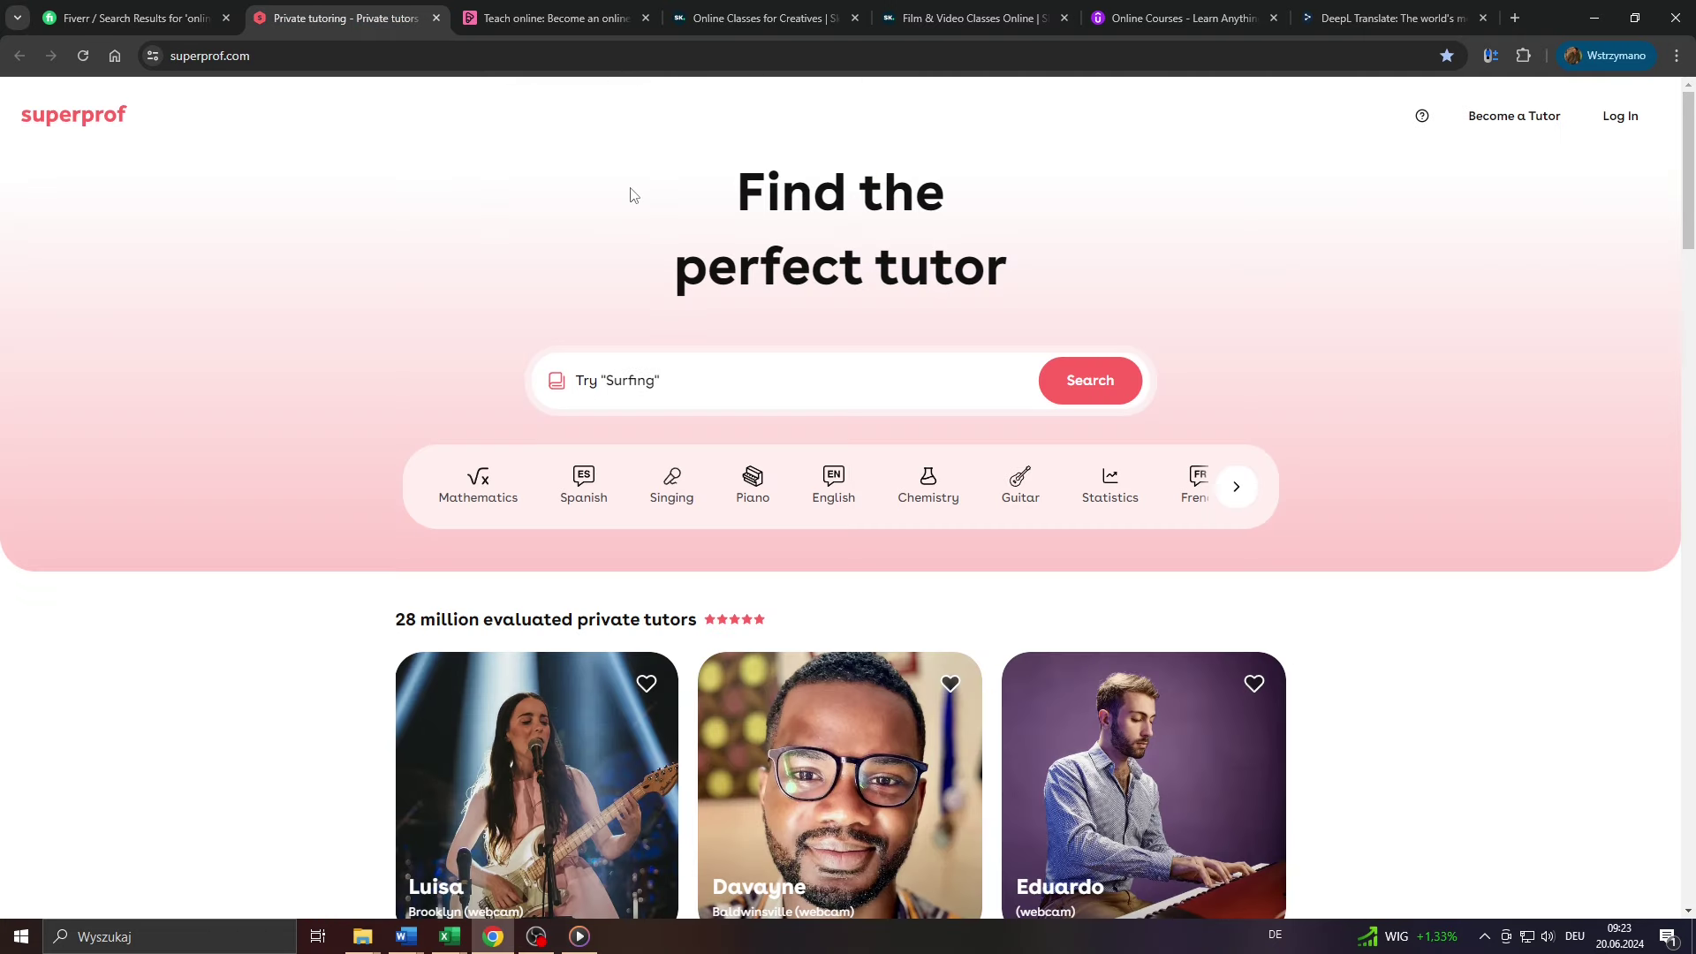
pyautogui.moveTo(756, 199); pyautogui.dragTo(1023, 272)
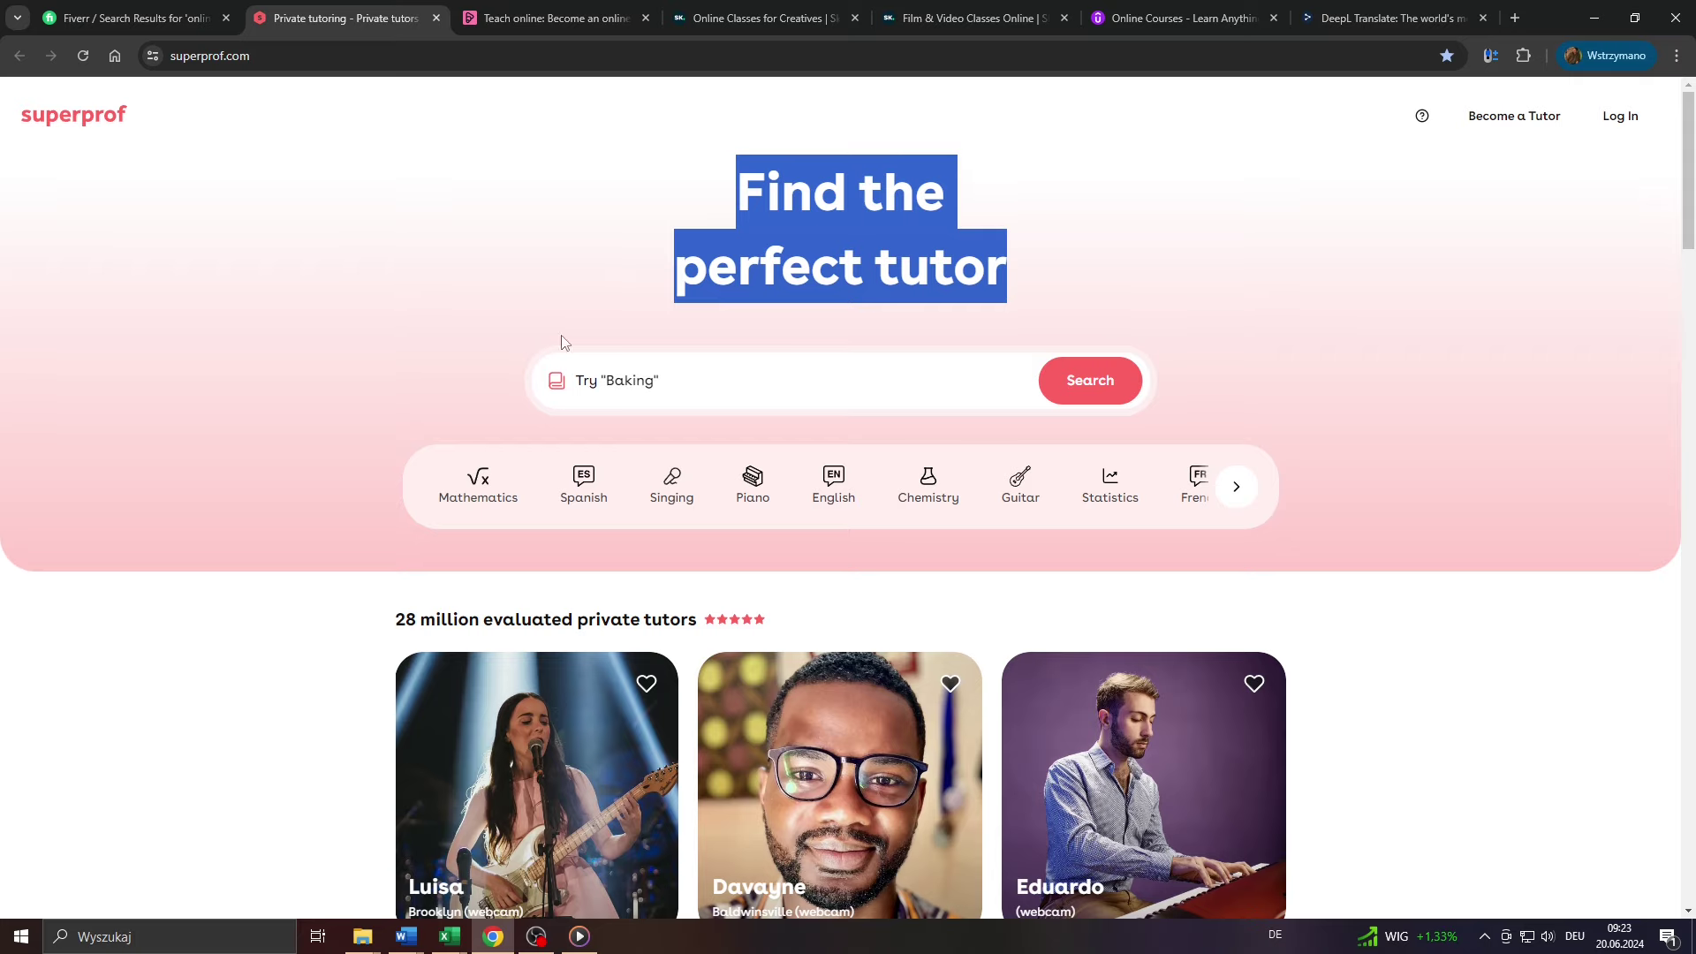
# Switch to Preply's teaching page, highlight its main headline, and adjust the zoom.
pyautogui.click(559, 17)
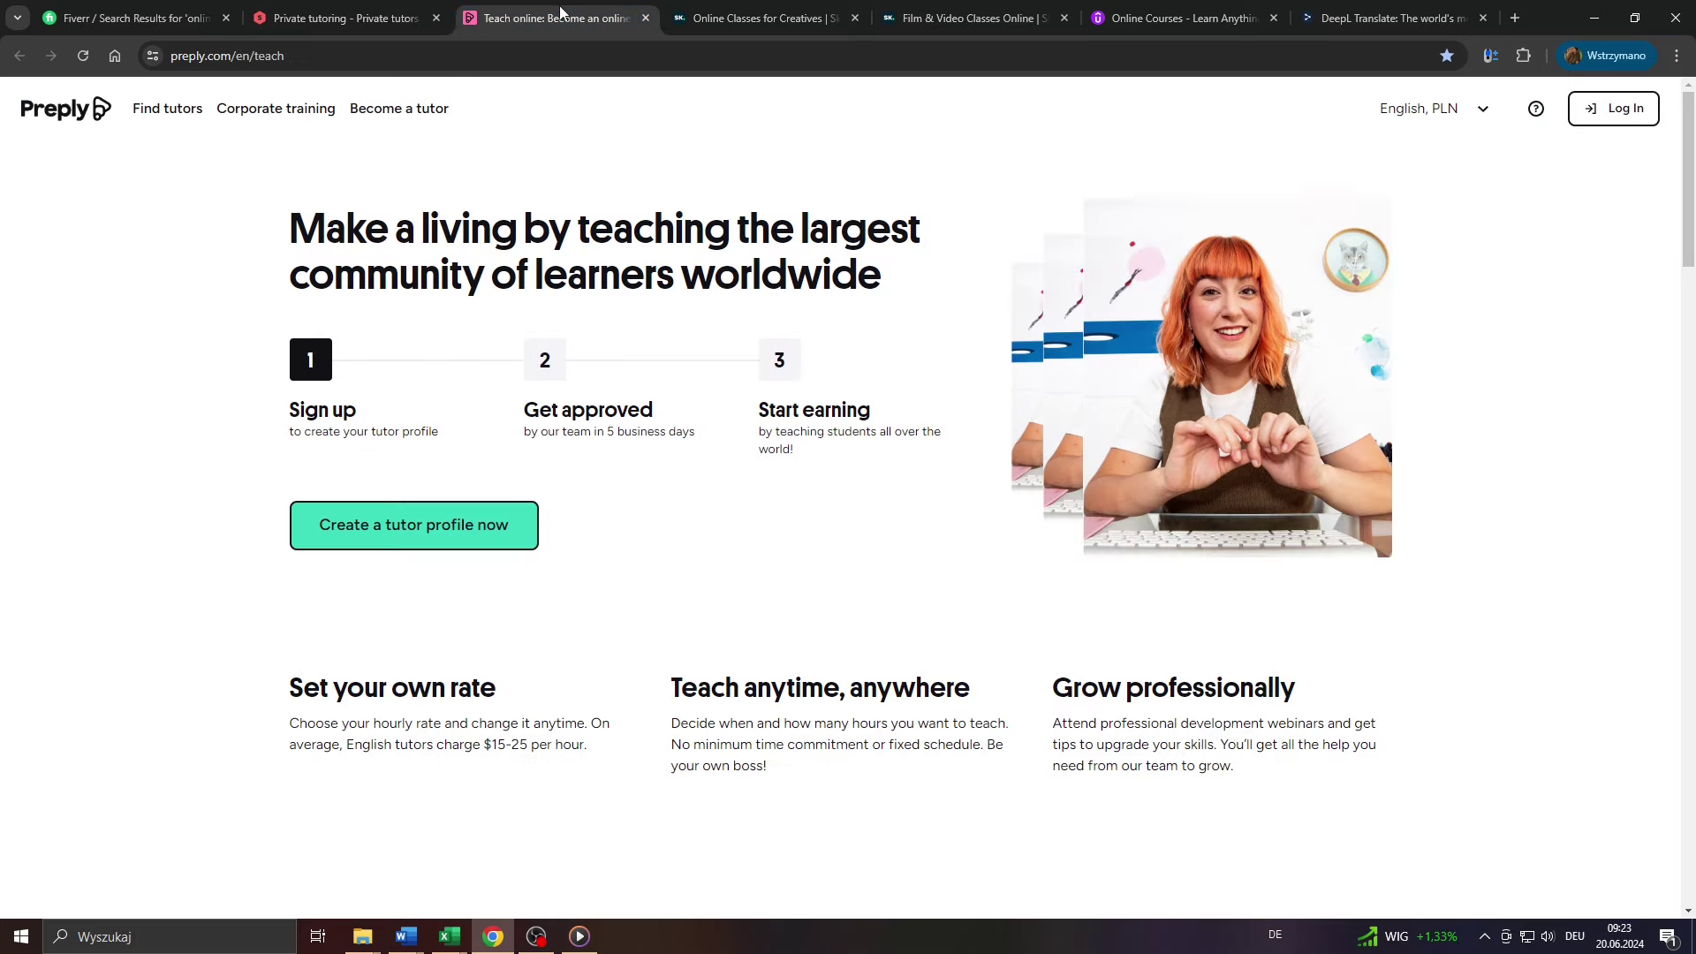
pyautogui.moveTo(296, 226); pyautogui.dragTo(973, 280)
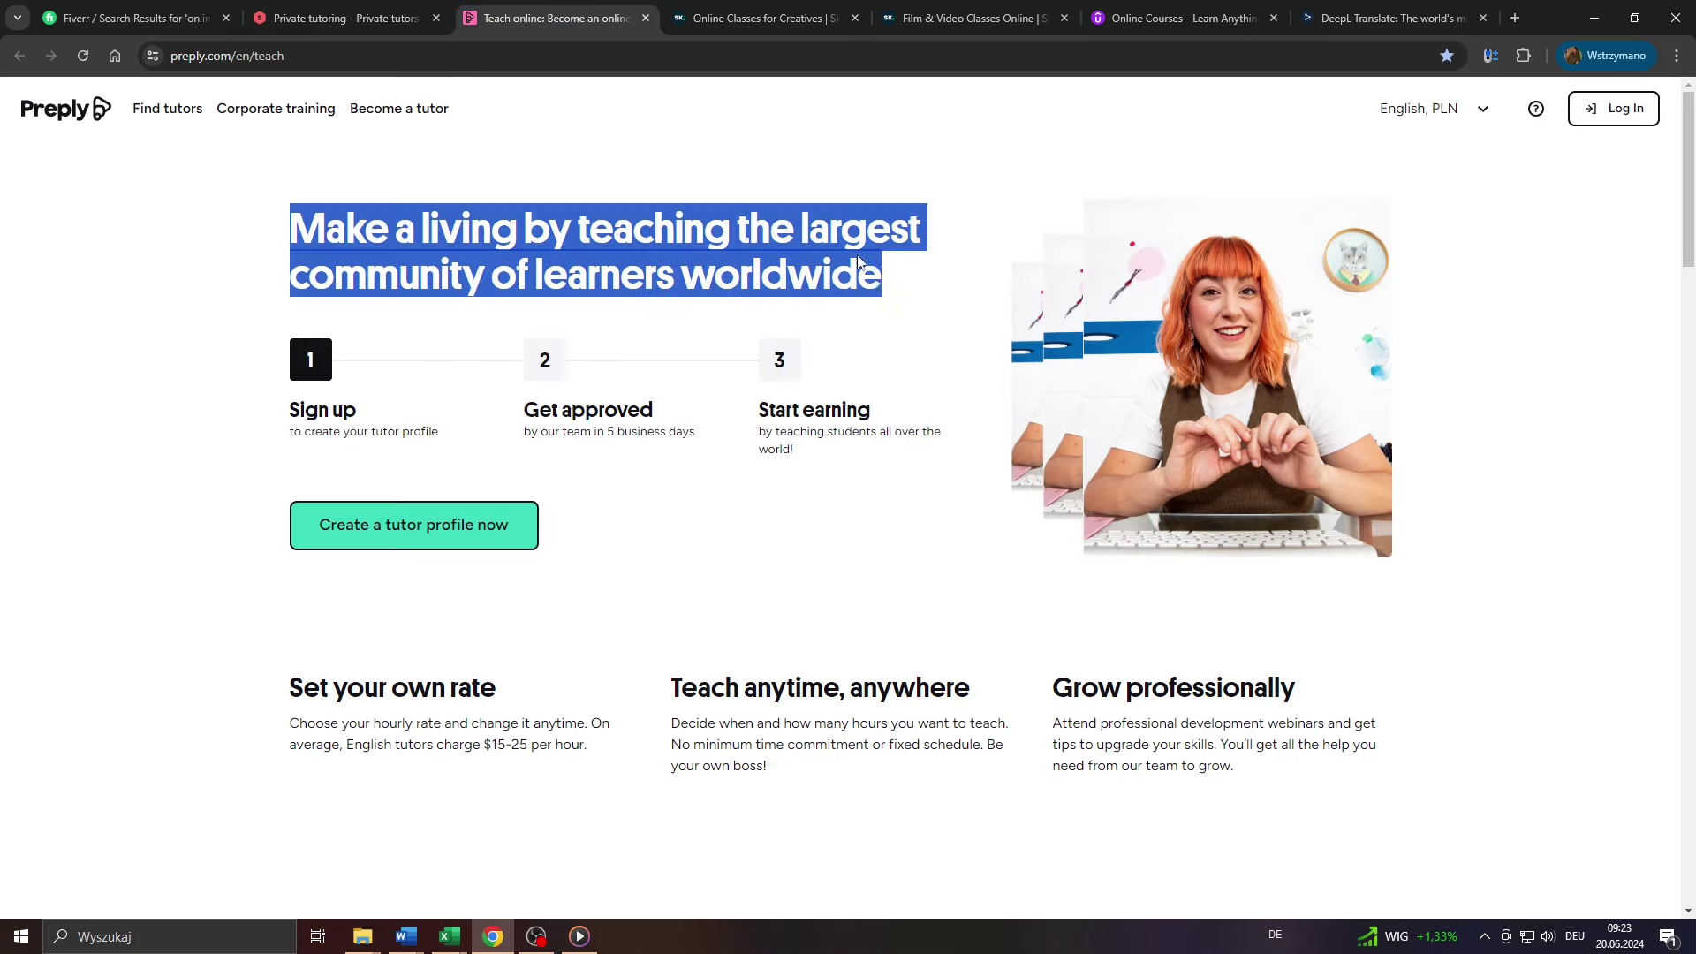
pyautogui.click(220, 222)
pyautogui.hotkey('ctrl', '+')
pyautogui.hotkey('ctrl', '+')
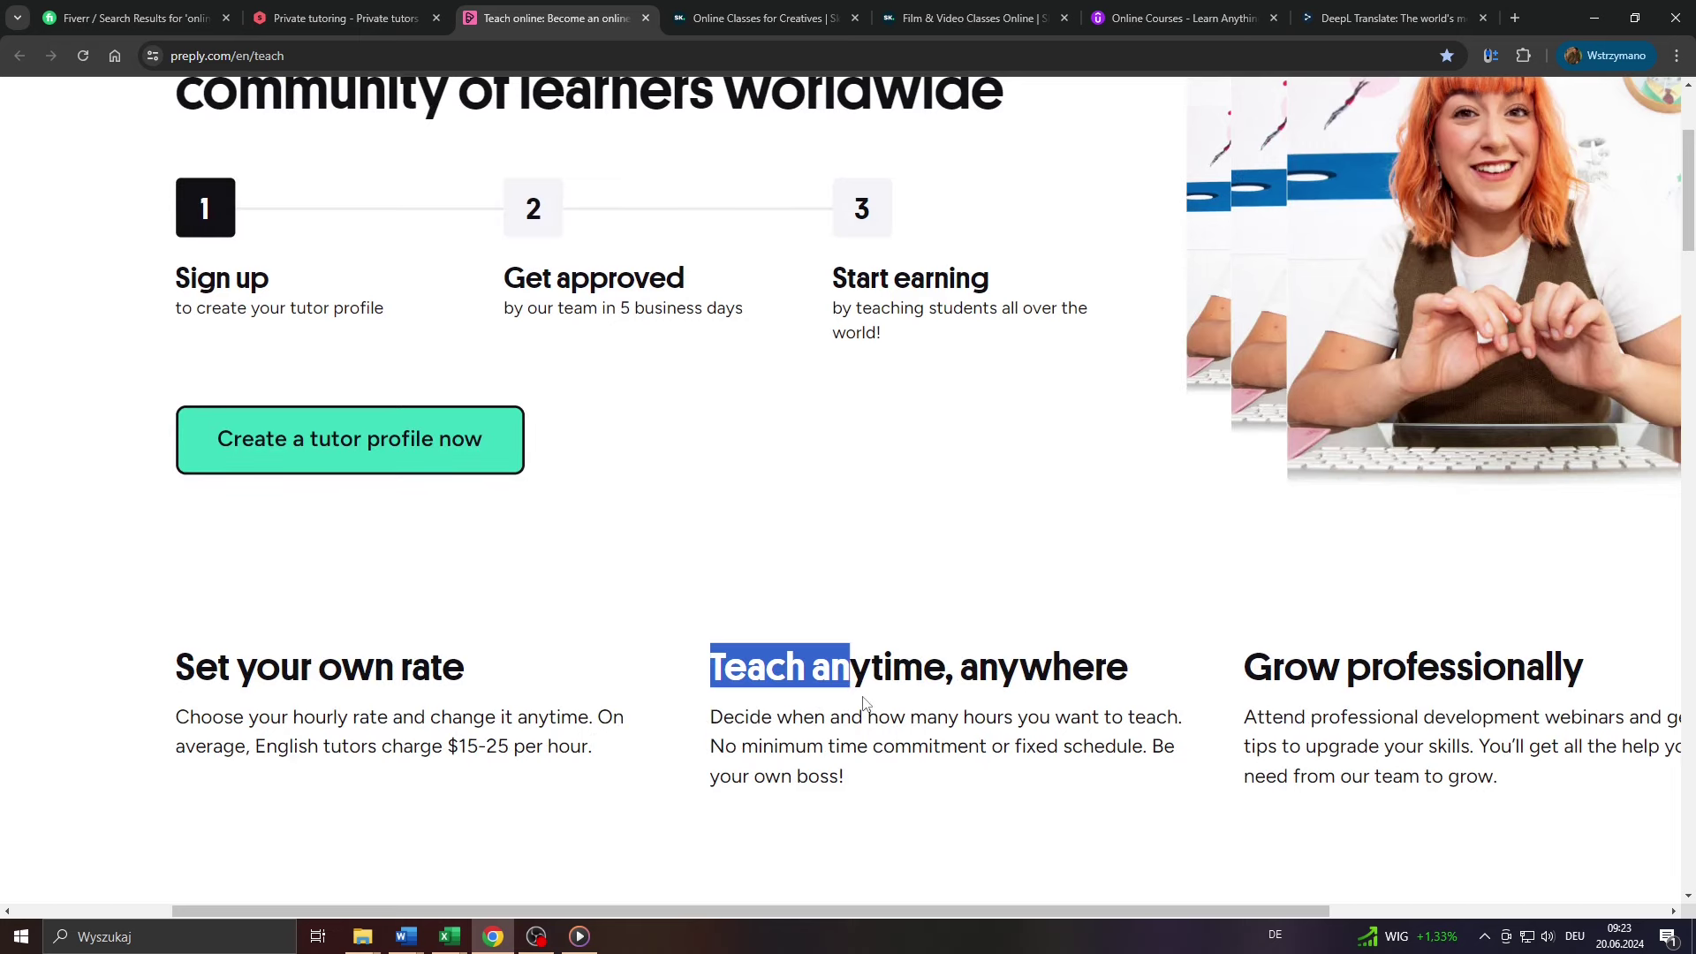
pyautogui.moveTo(710, 663)
pyautogui.mouseDown()
pyautogui.moveTo(772, 687)
pyautogui.moveTo(723, 672)
pyautogui.mouseUp()
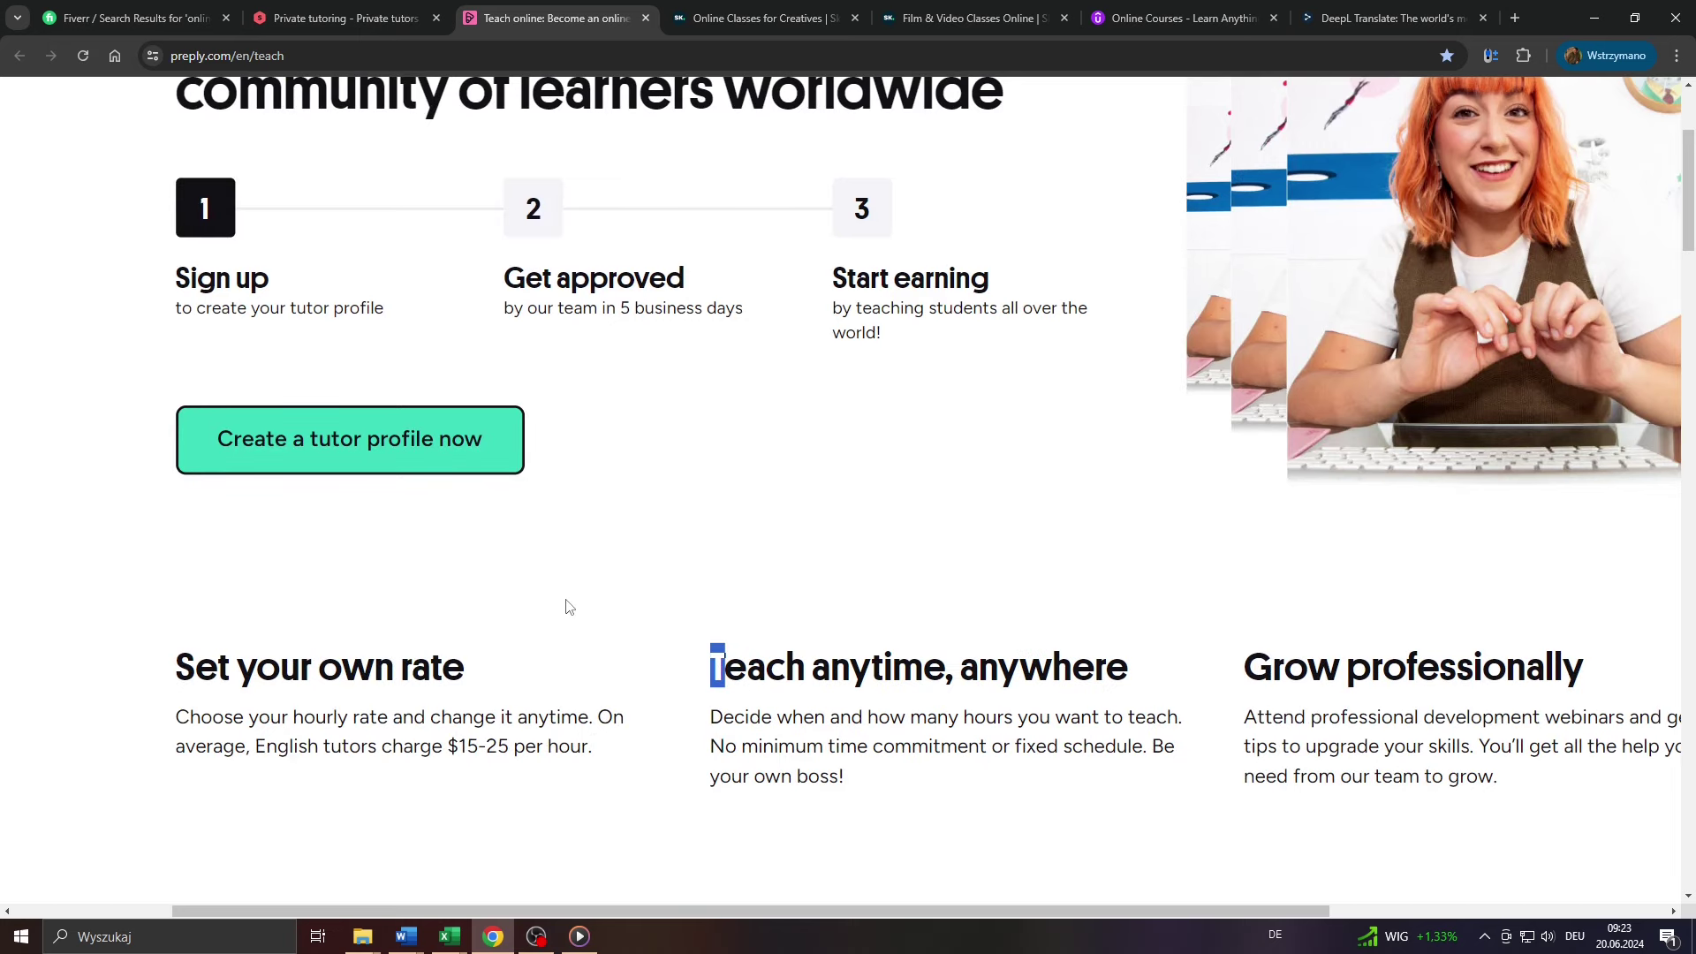
pyautogui.scroll(-3, 566, 607)
pyautogui.moveTo(176, 313); pyautogui.dragTo(516, 322)
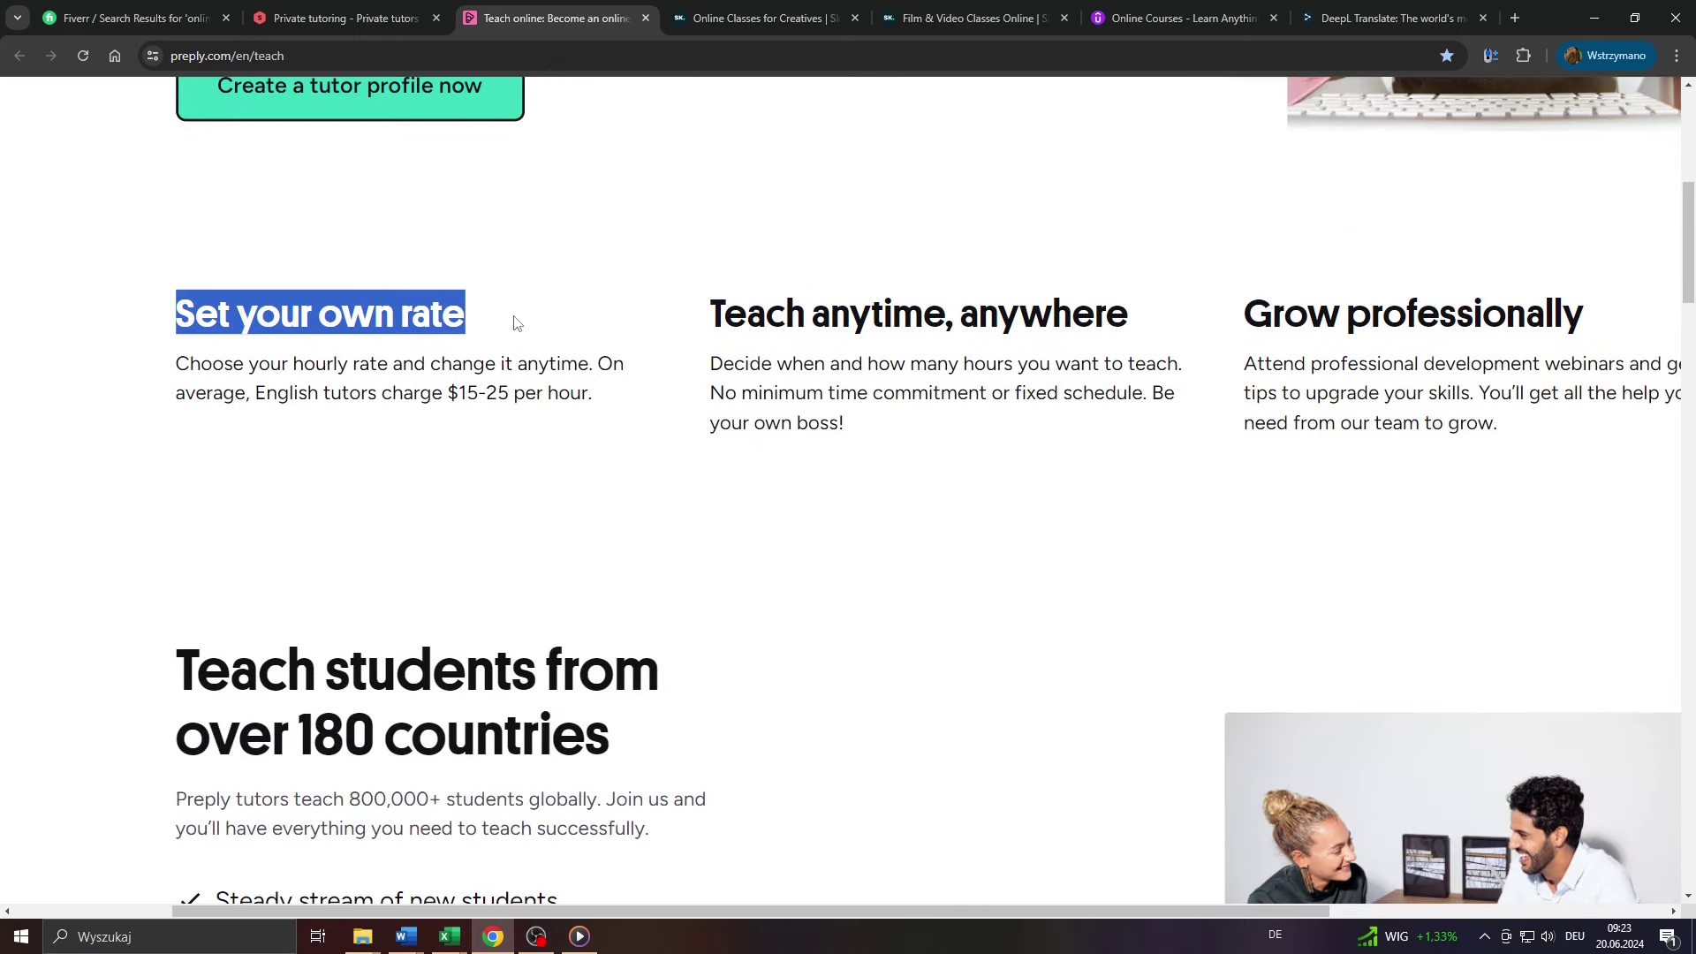
pyautogui.hotkey('ctrl', '-')
pyautogui.scroll(-2, 437, 398)
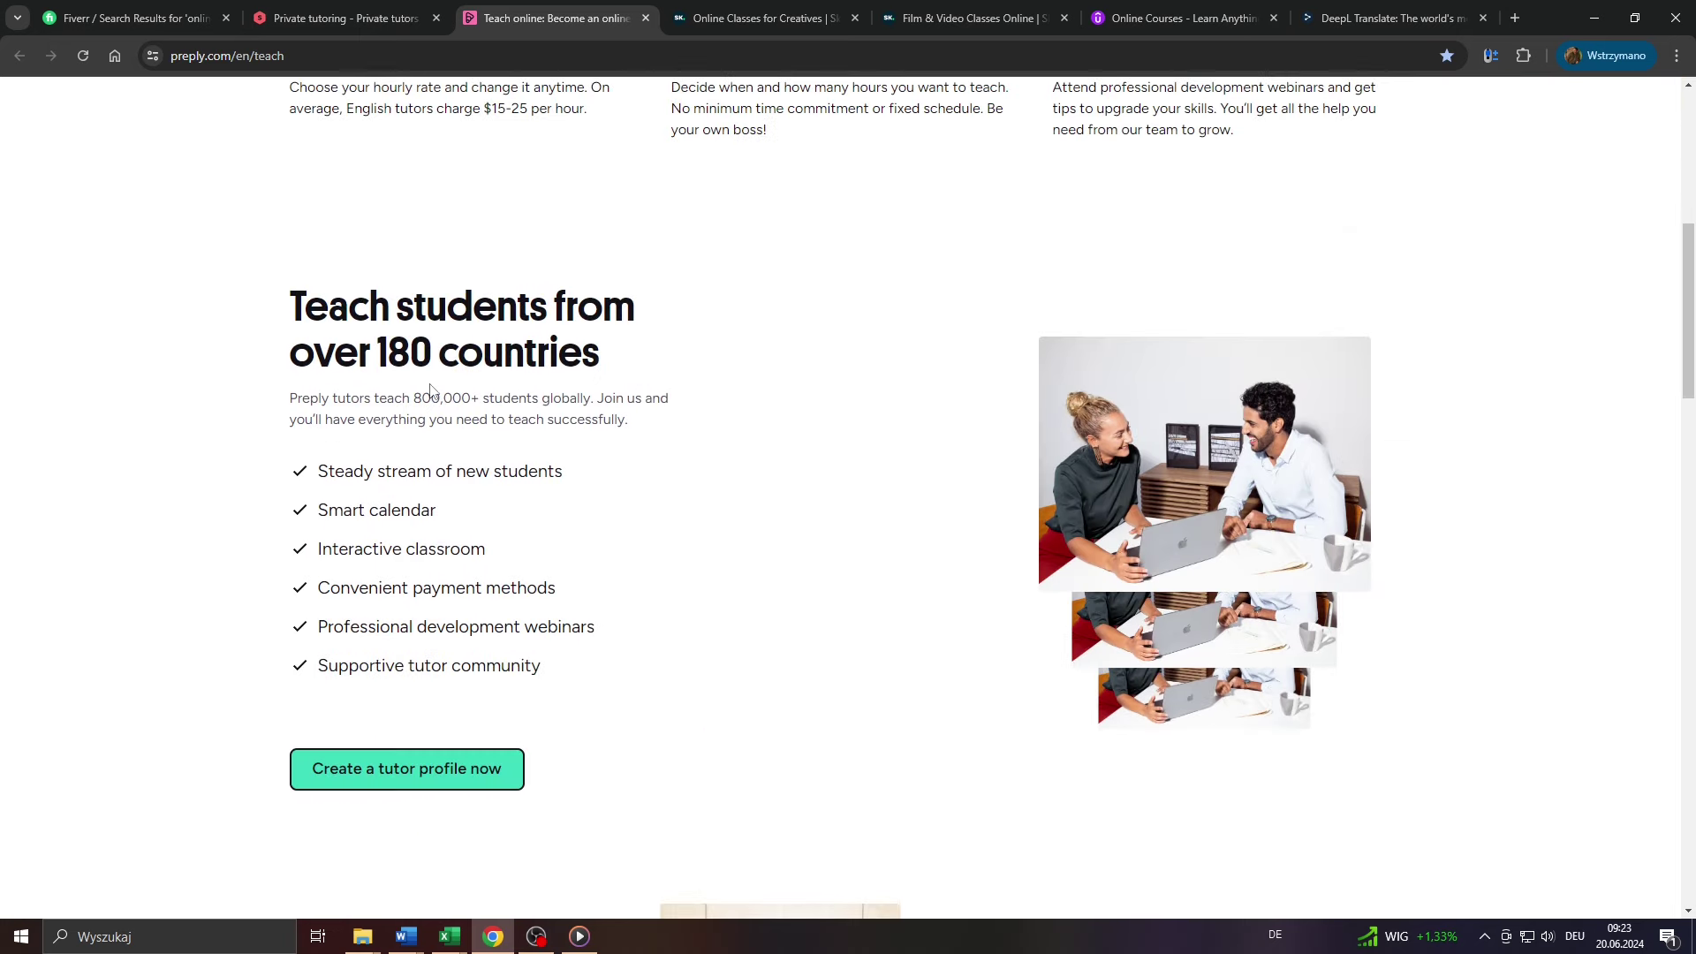
# Highlight the 180 countries heading and tutor benefits list, then open the English tutors listing.
pyautogui.hotkey('ctrl', '+')
pyautogui.moveTo(234, 280); pyautogui.dragTo(710, 356)
pyautogui.click(194, 309)
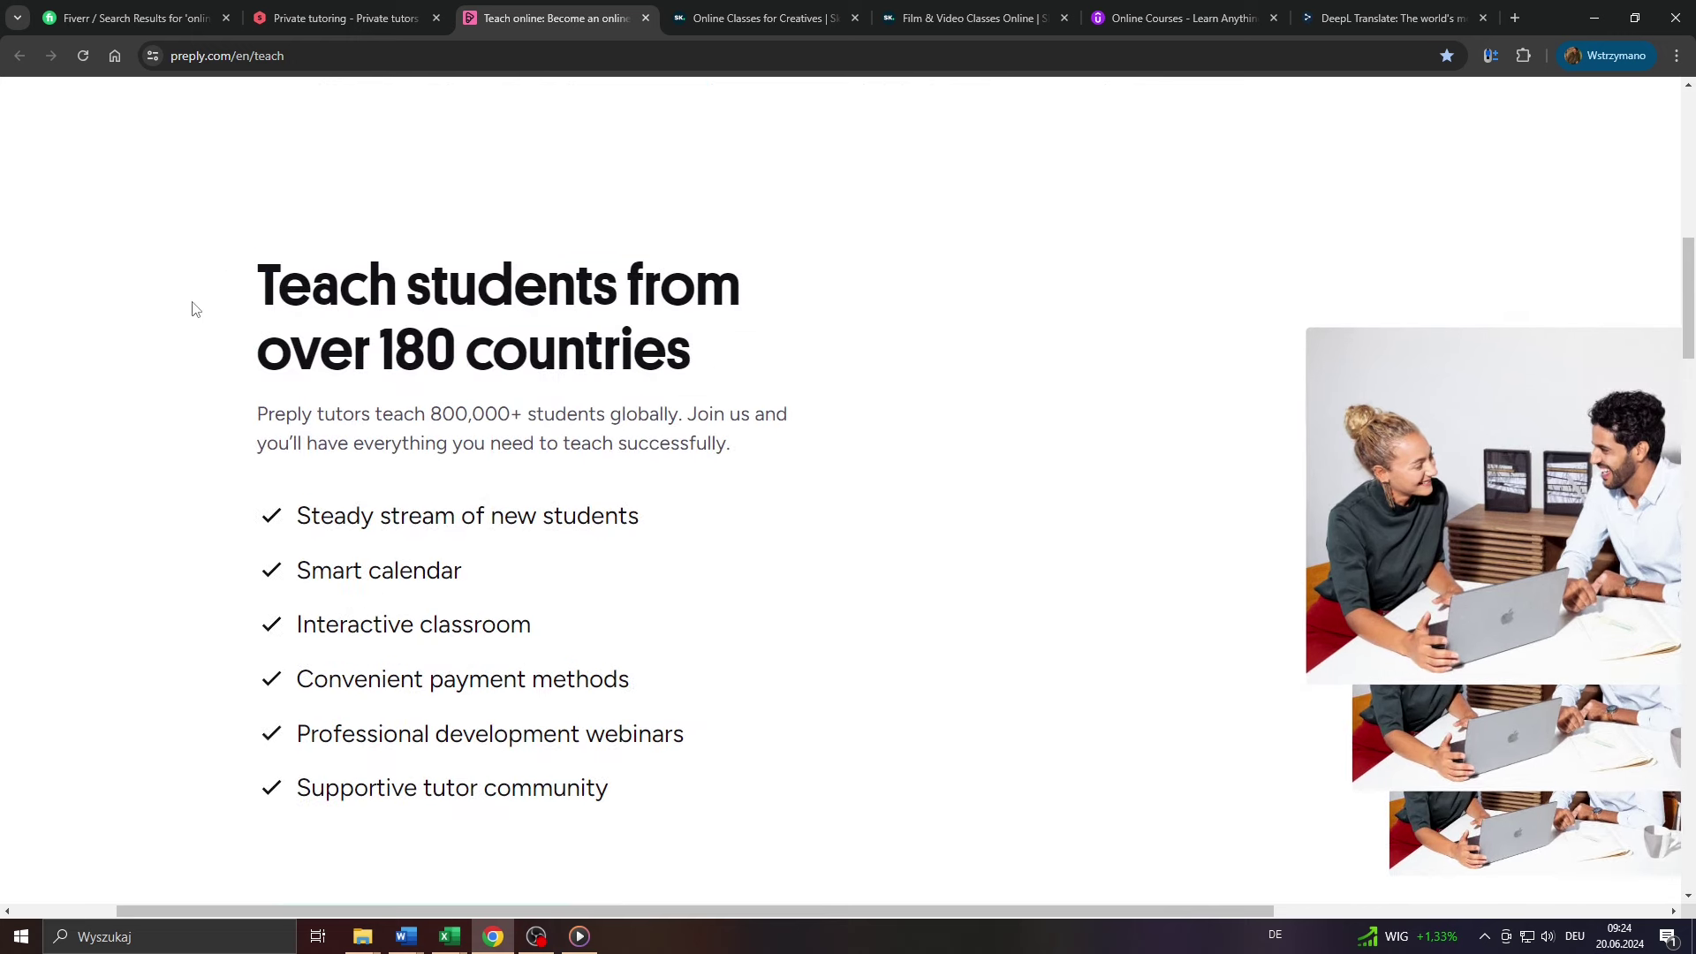
pyautogui.moveTo(311, 515); pyautogui.dragTo(645, 806)
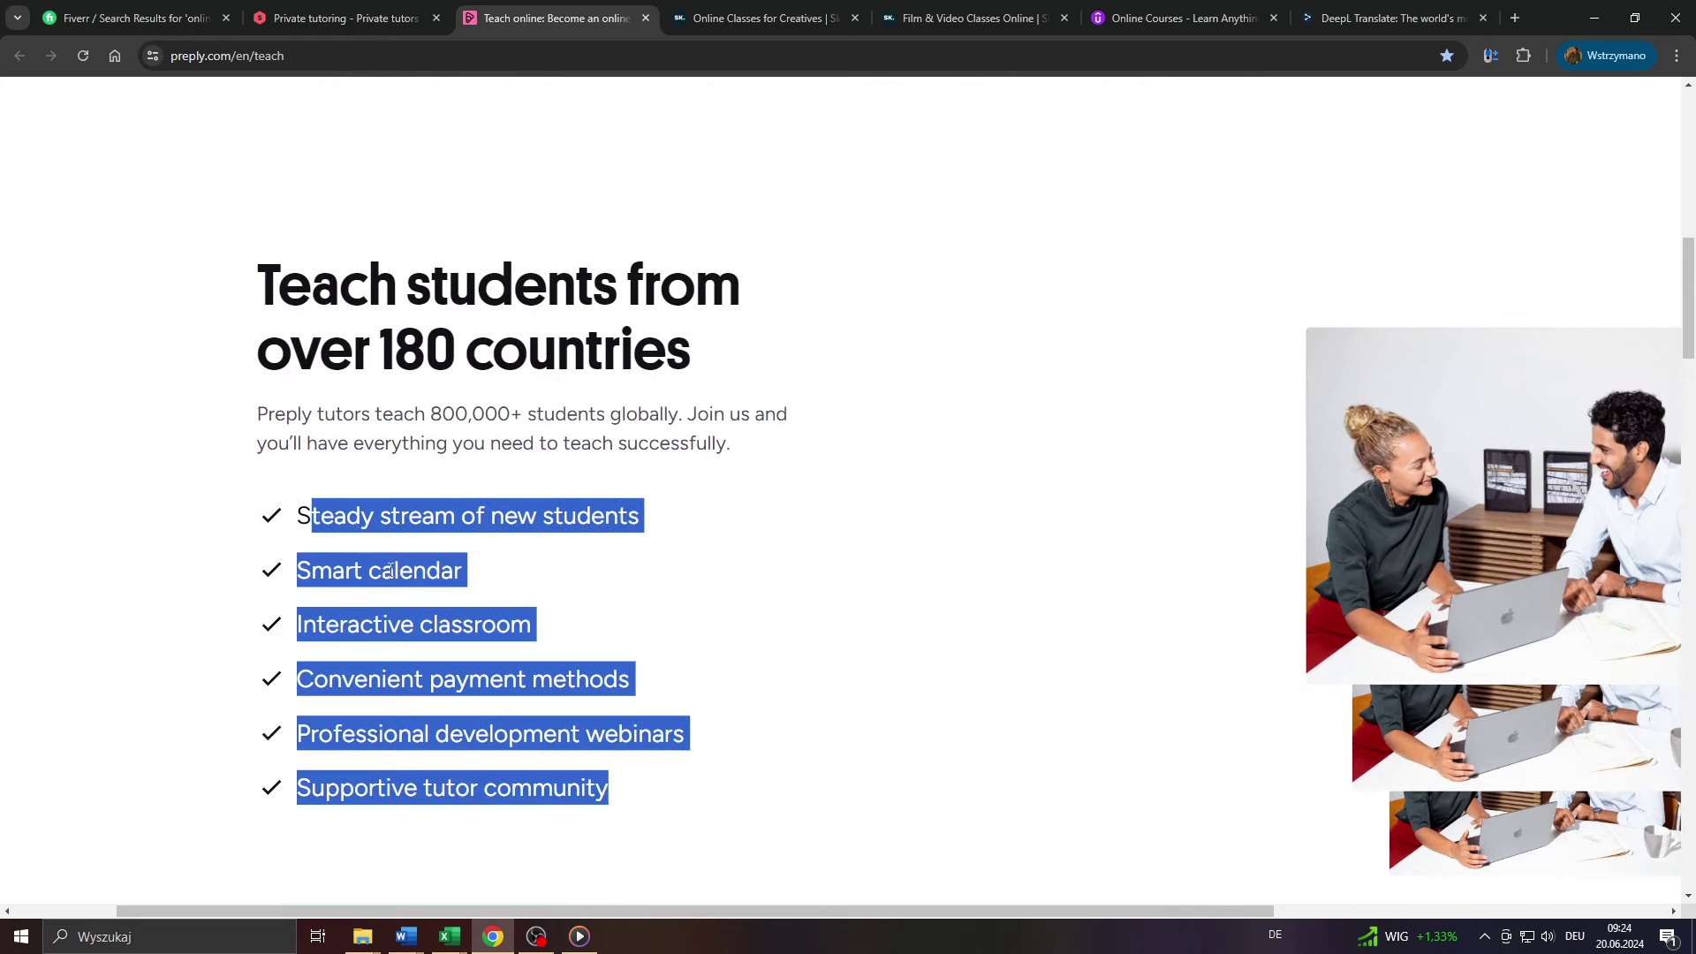
pyautogui.click(387, 570)
pyautogui.hotkey('ctrl', '-')
pyautogui.hotkey('ctrl', '-')
pyautogui.hotkey('ctrl', '-')
pyautogui.scroll(-3, 416, 544)
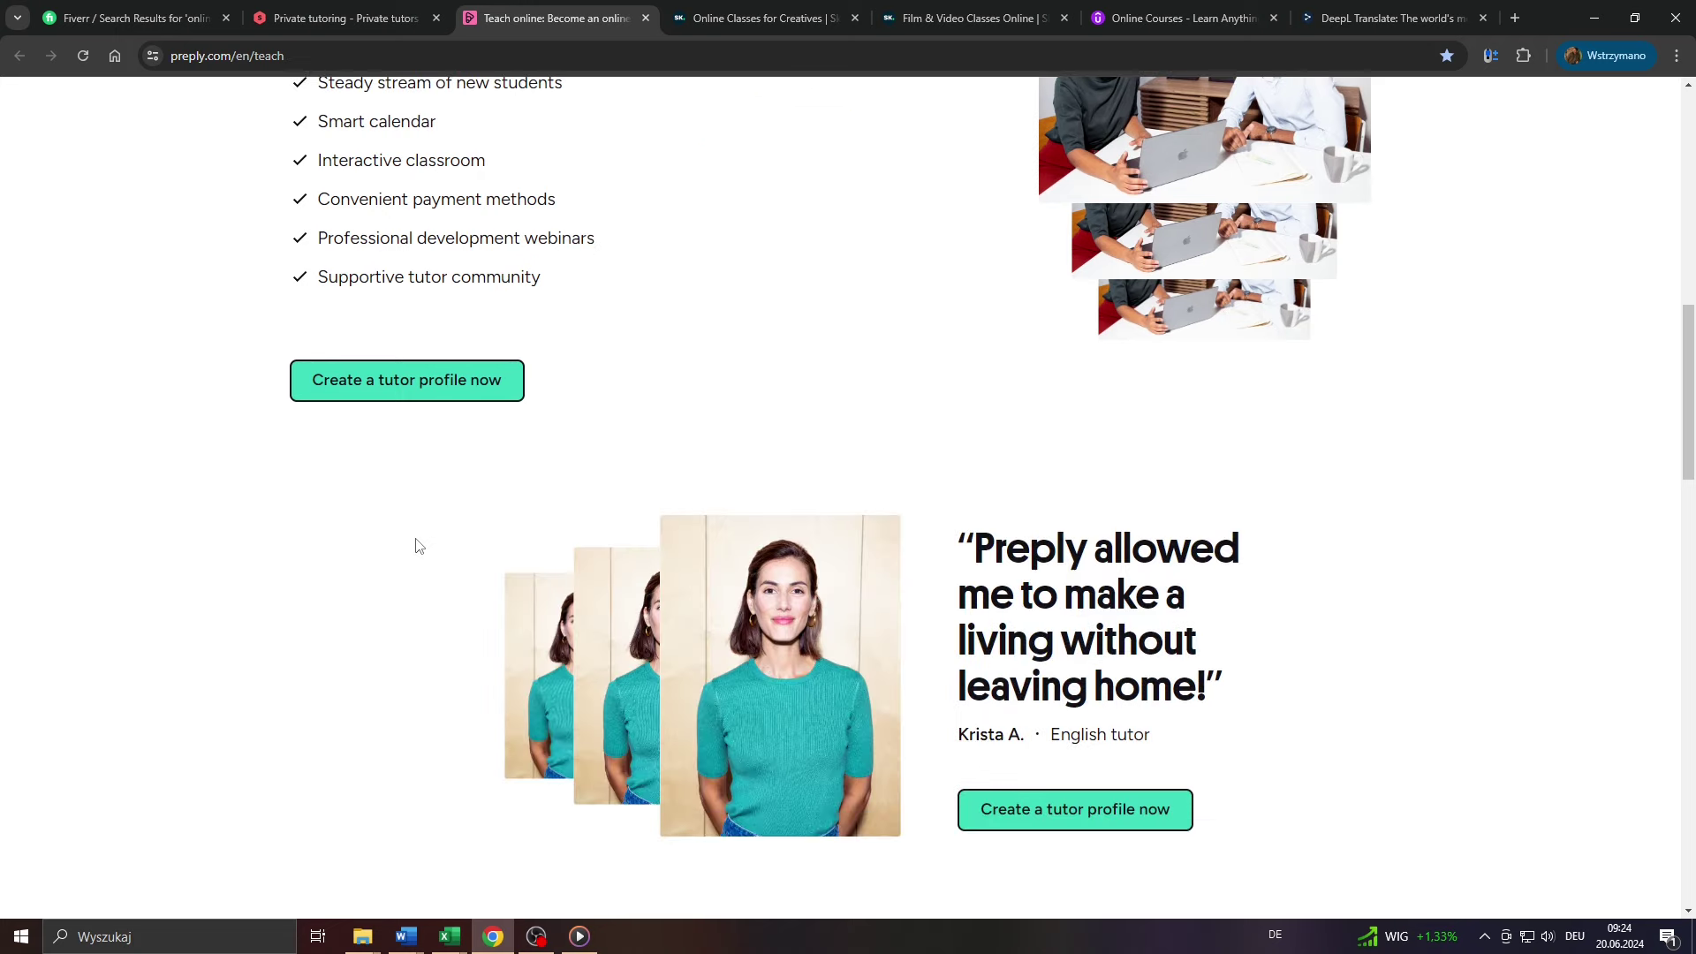
pyautogui.scroll(-1, 416, 543)
pyautogui.scroll(-3, 779, 514)
pyautogui.scroll(2, 591, 450)
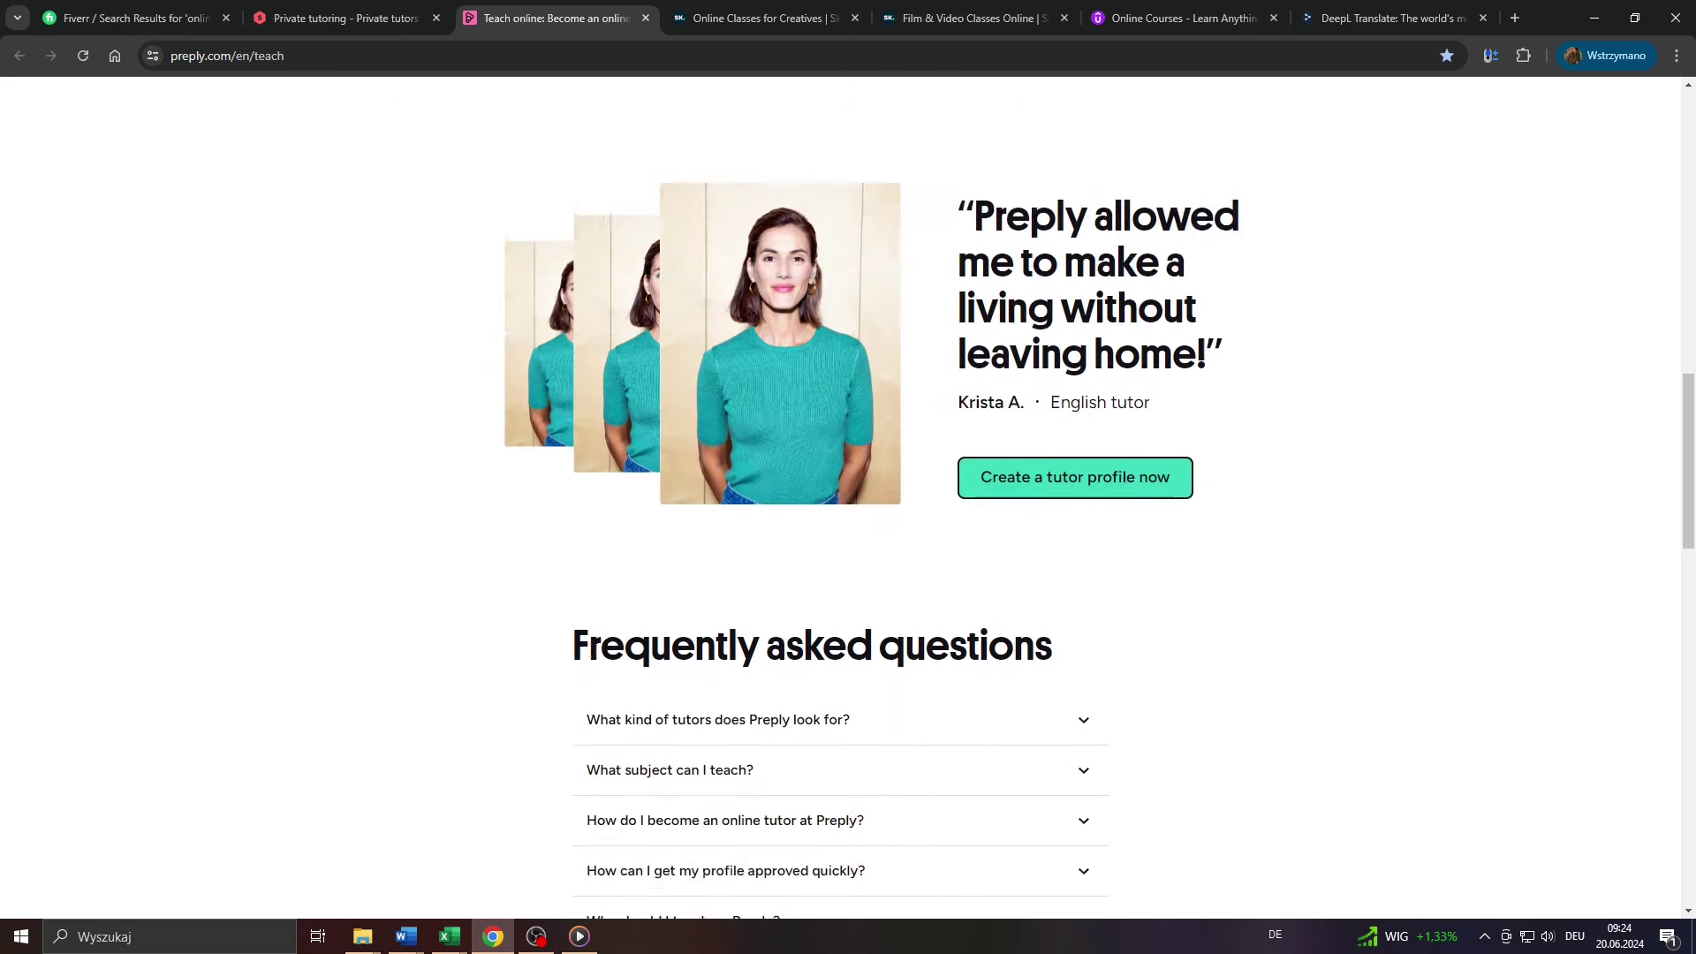
pyautogui.scroll(5, 590, 450)
pyautogui.scroll(5, 592, 450)
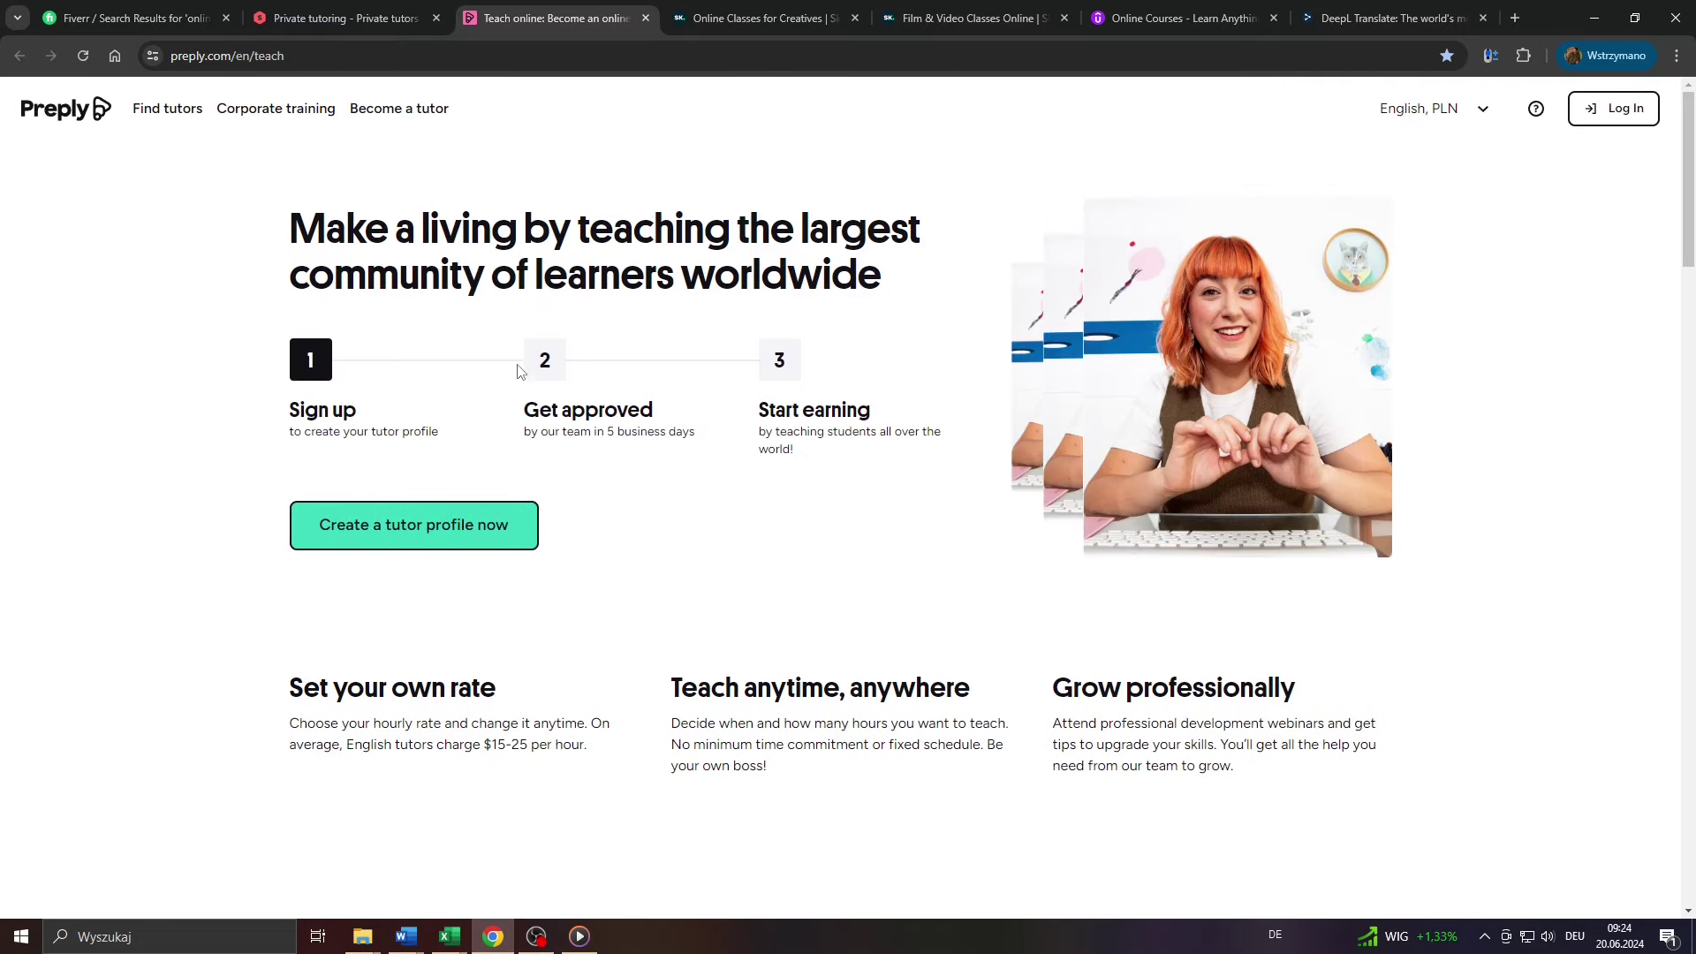
pyautogui.click(195, 122)
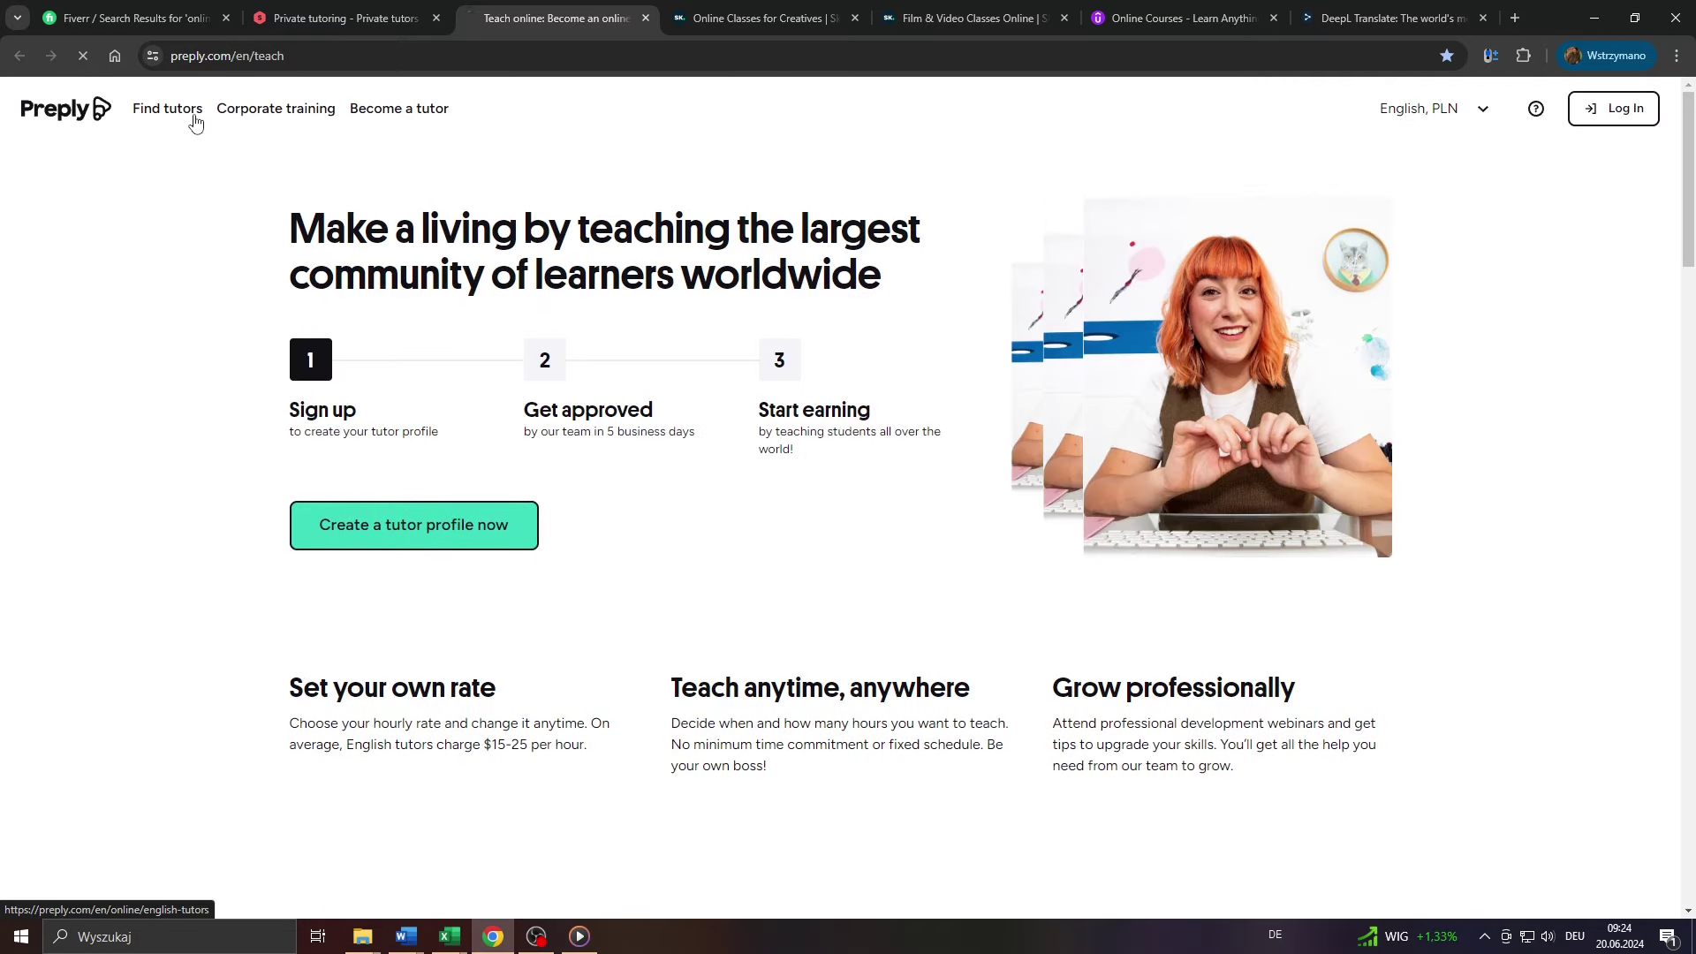
pyautogui.scroll(-3, 526, 405)
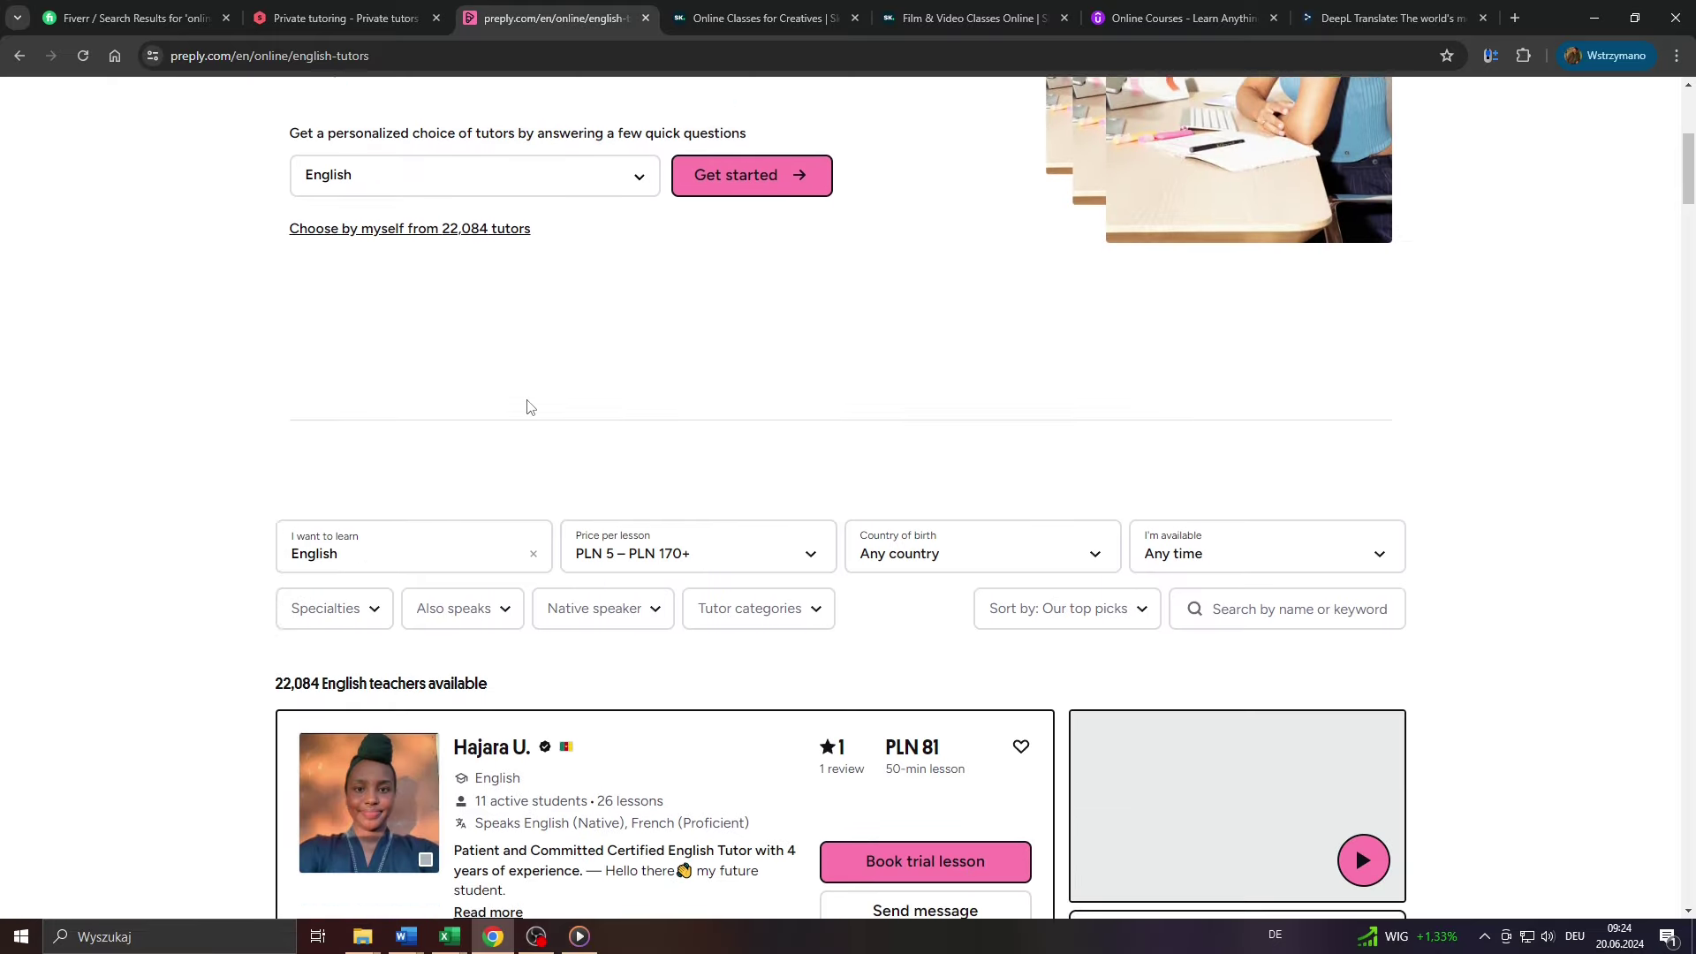
pyautogui.scroll(-3, 527, 407)
pyautogui.scroll(-3, 167, 463)
pyautogui.scroll(-2, 168, 463)
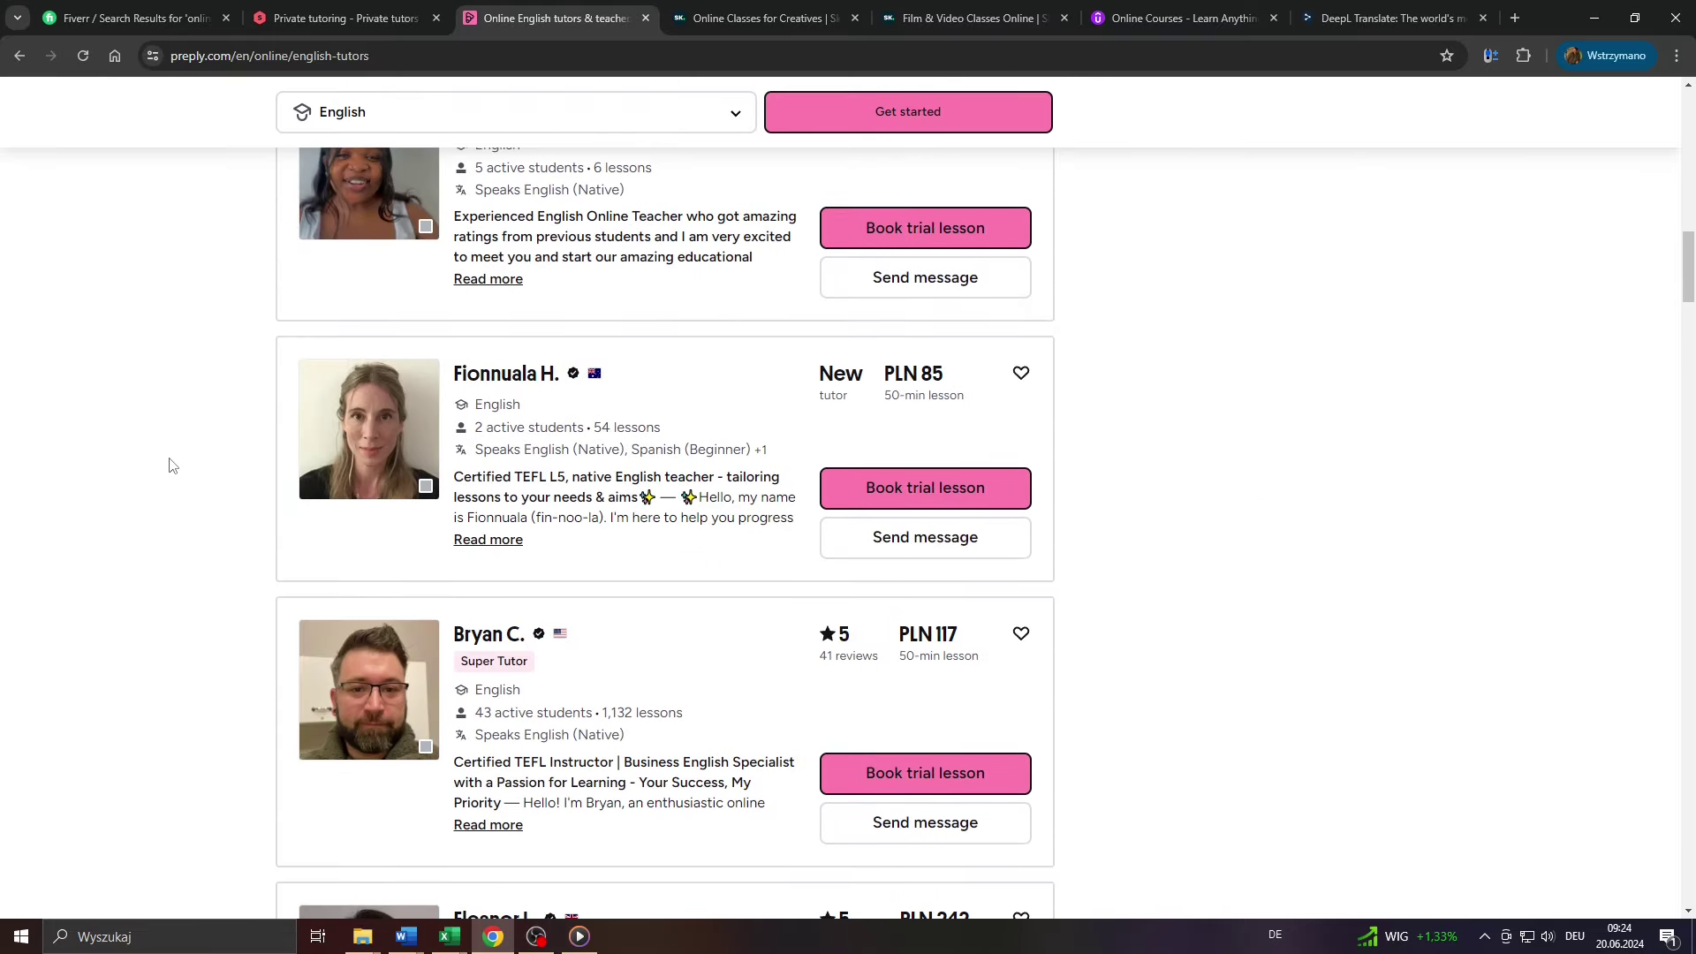
pyautogui.scroll(-2, 169, 465)
pyautogui.scroll(3, 168, 465)
pyautogui.scroll(2, 168, 465)
pyautogui.scroll(5, 169, 465)
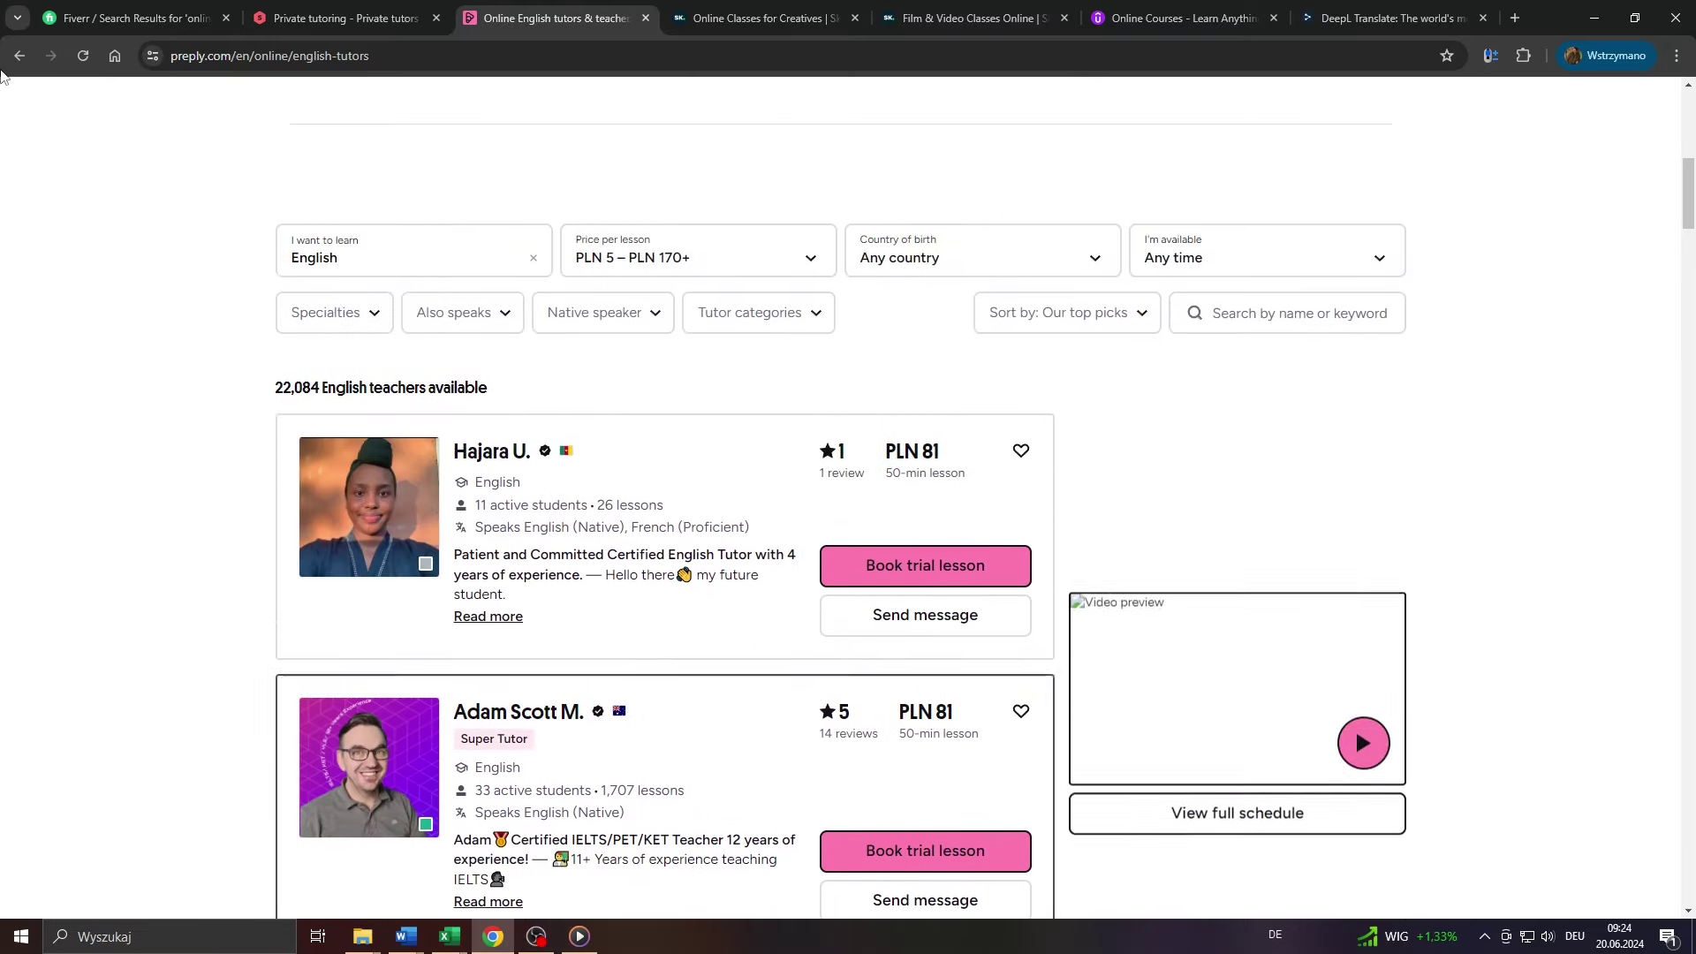
# Read Preply's $15–25 hourly rate, close Fiverr, Superprof and DeepL, and switch to Skillshare.
pyautogui.click(19, 62)
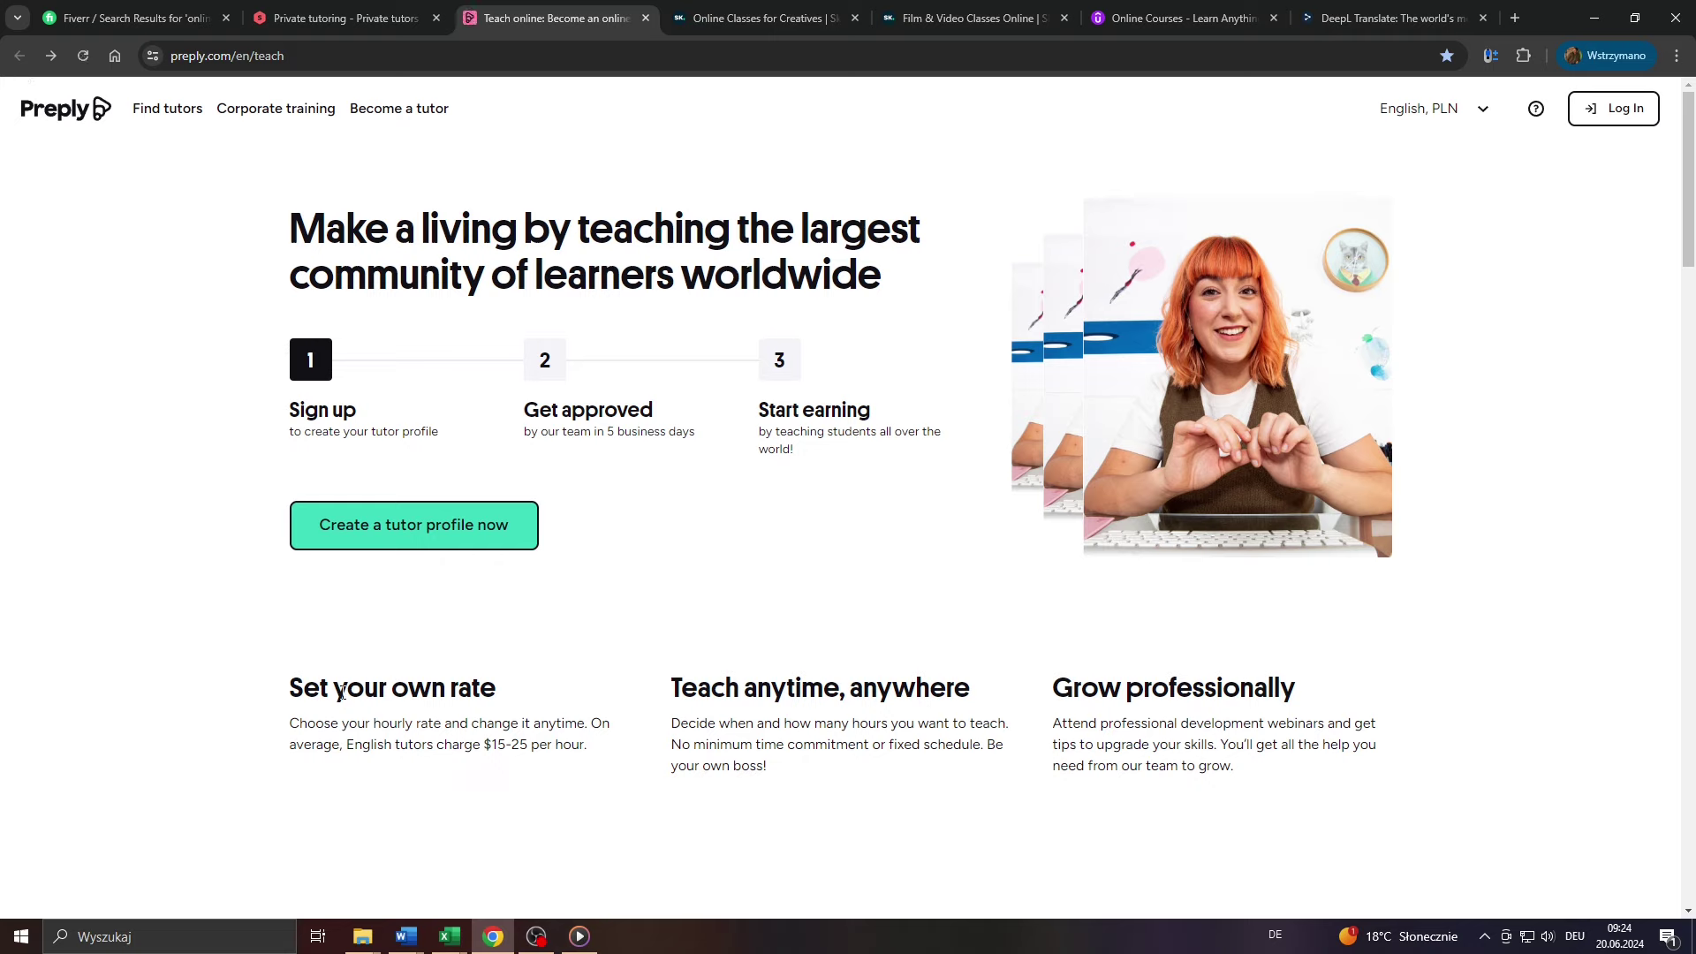
pyautogui.moveTo(340, 726)
pyautogui.mouseDown()
pyautogui.moveTo(473, 762)
pyautogui.moveTo(612, 756)
pyautogui.mouseUp()
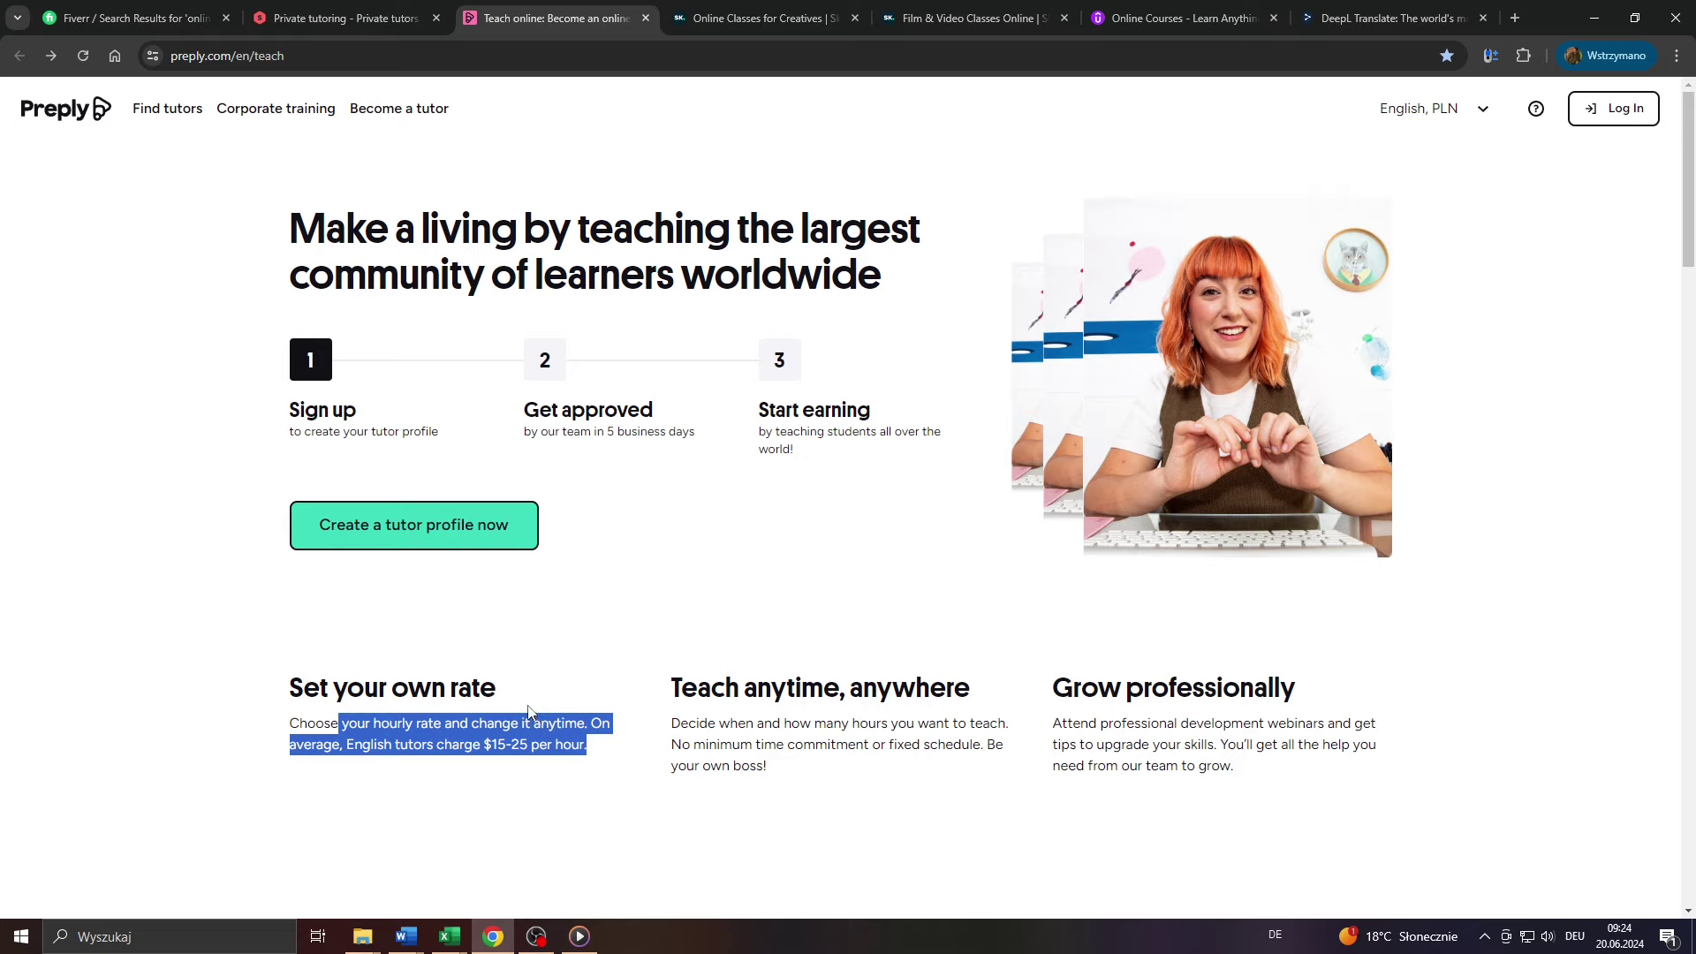
pyautogui.click(226, 17)
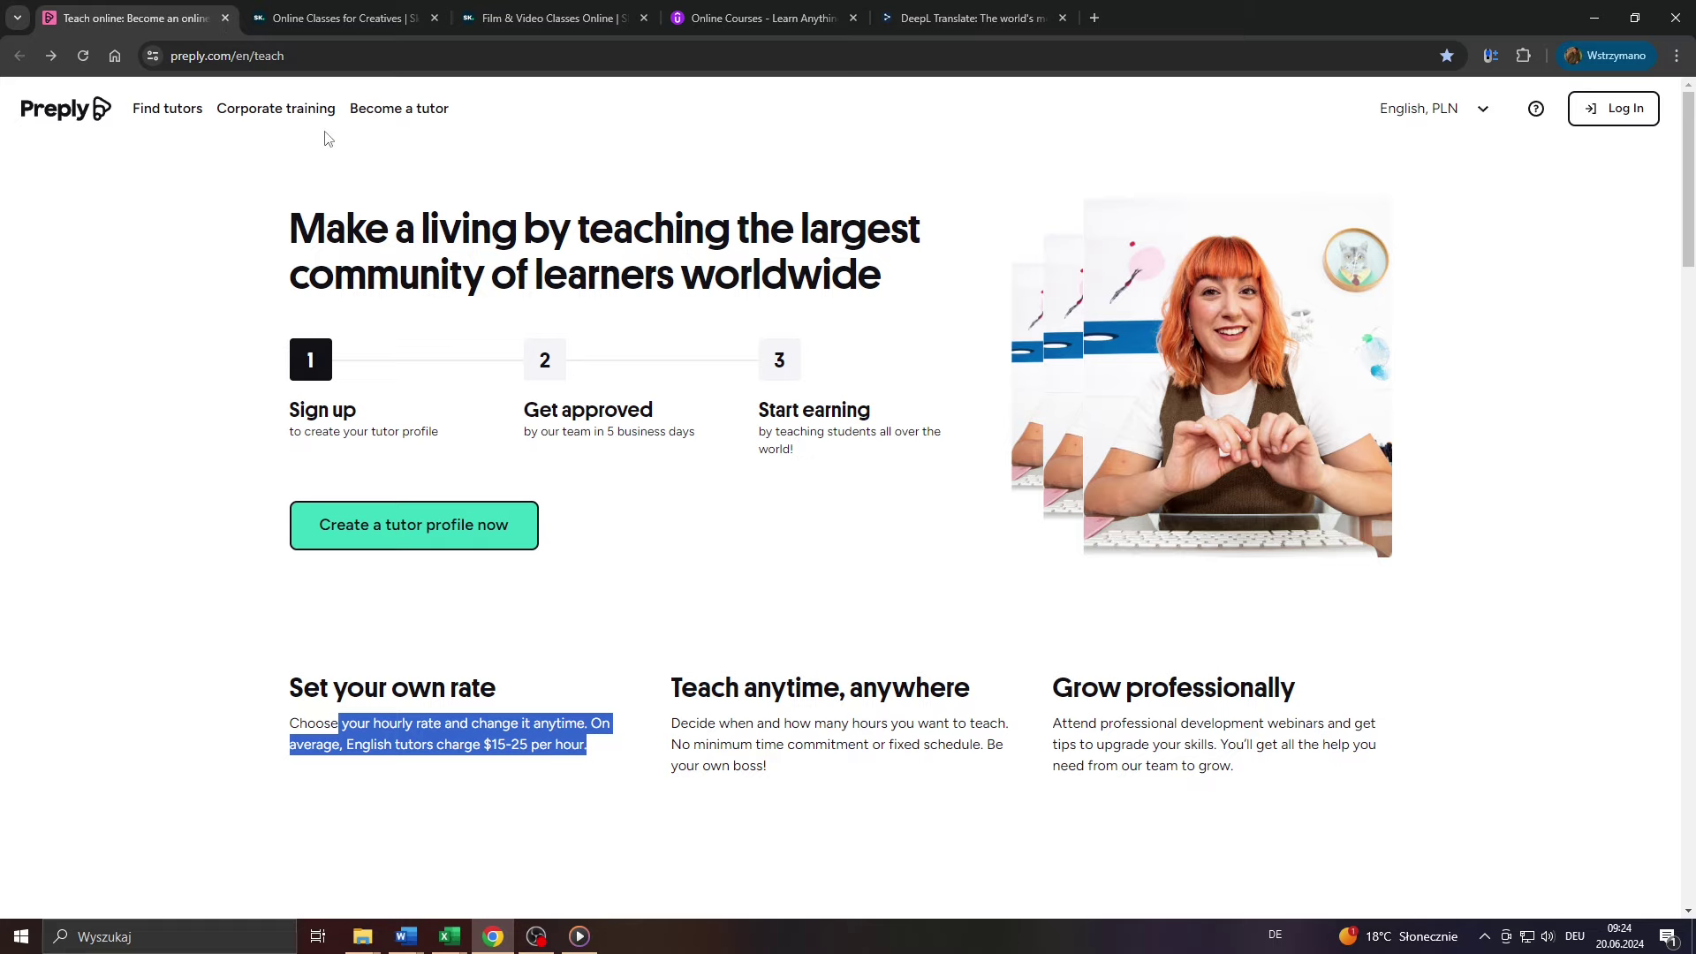
pyautogui.click(1064, 18)
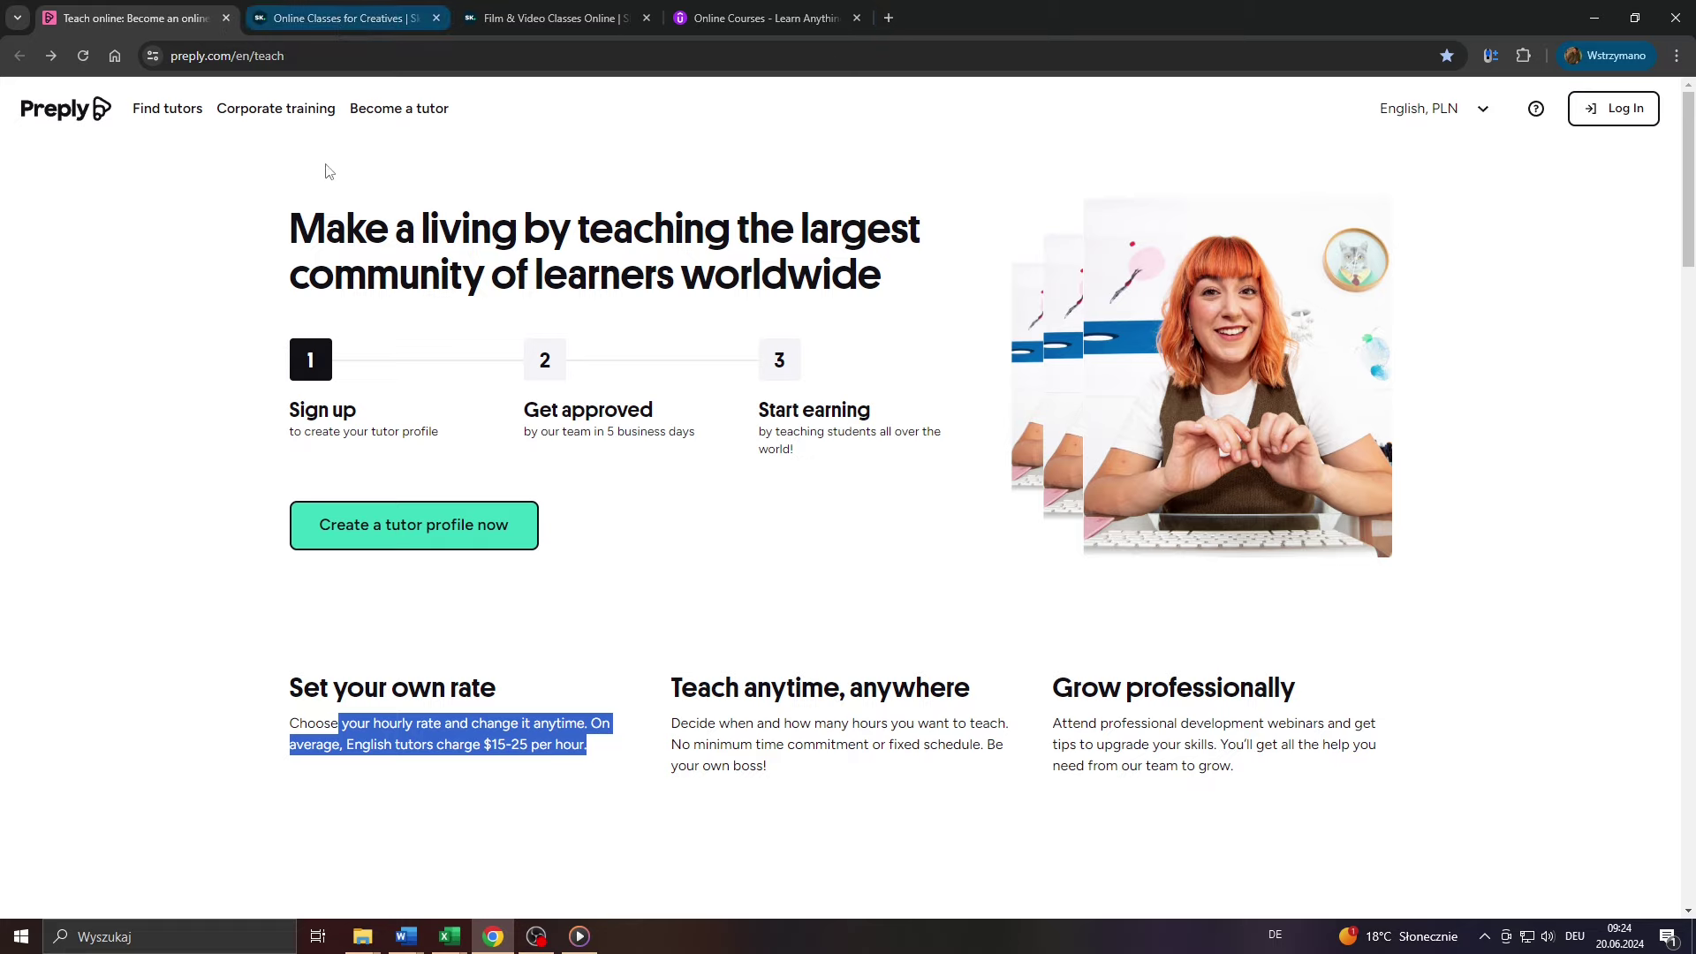
pyautogui.scroll(-1, 330, 170)
pyautogui.click(338, 17)
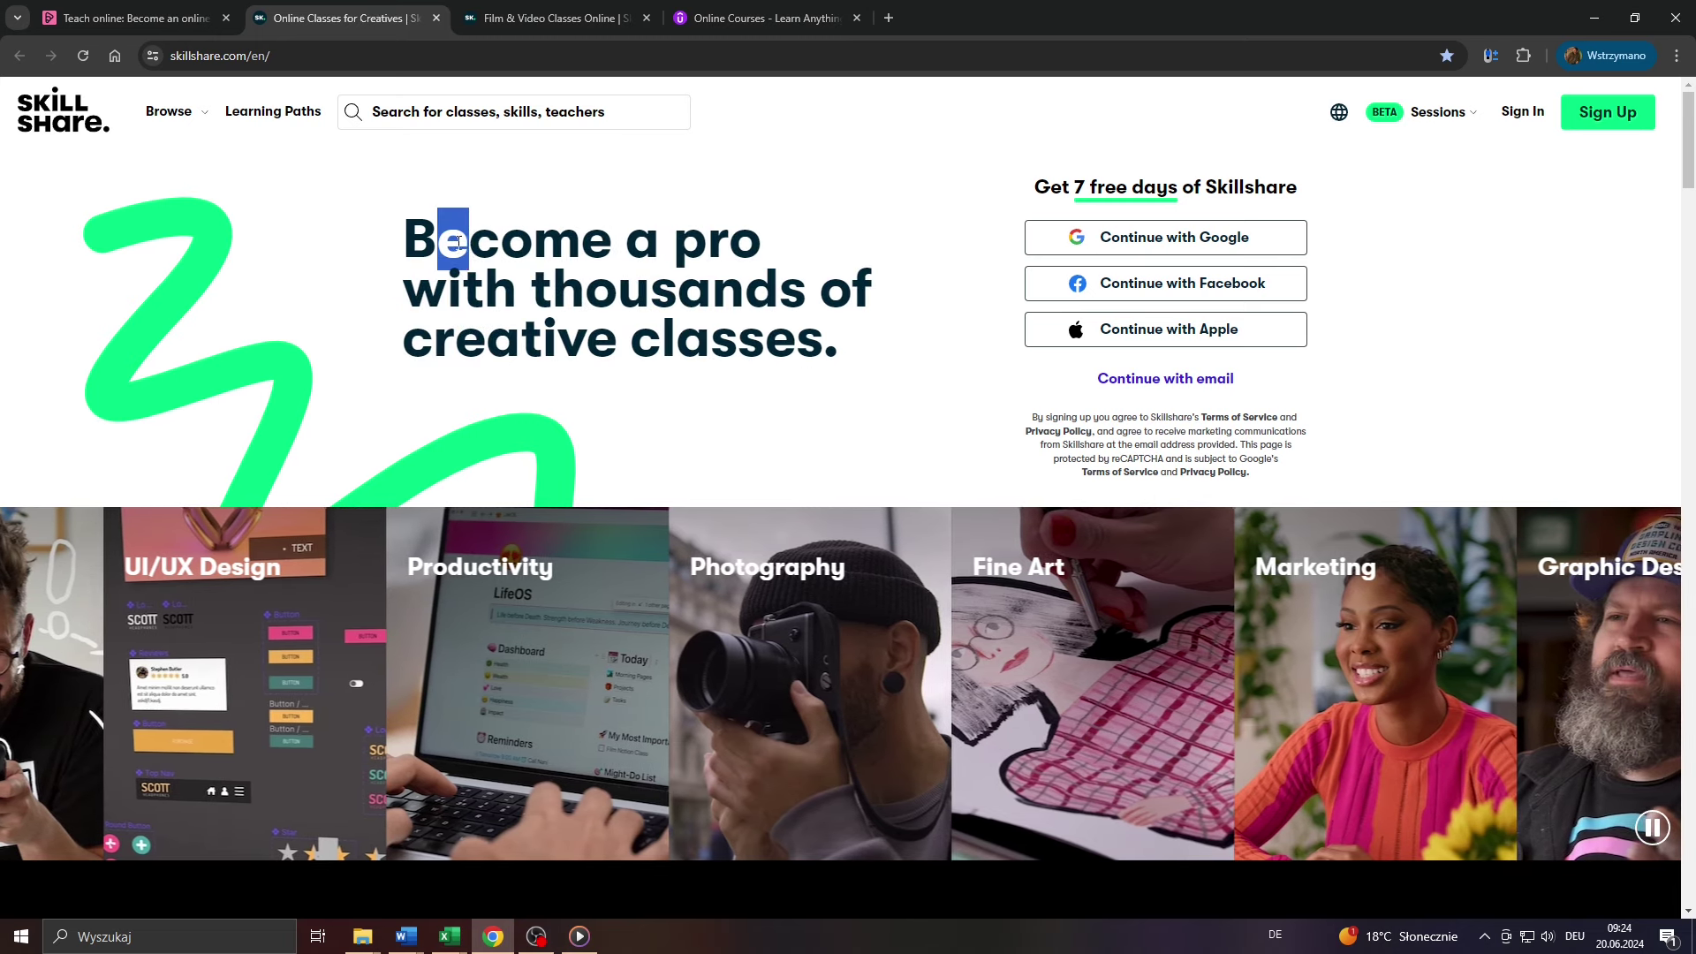
pyautogui.moveTo(570, 289); pyautogui.dragTo(435, 234)
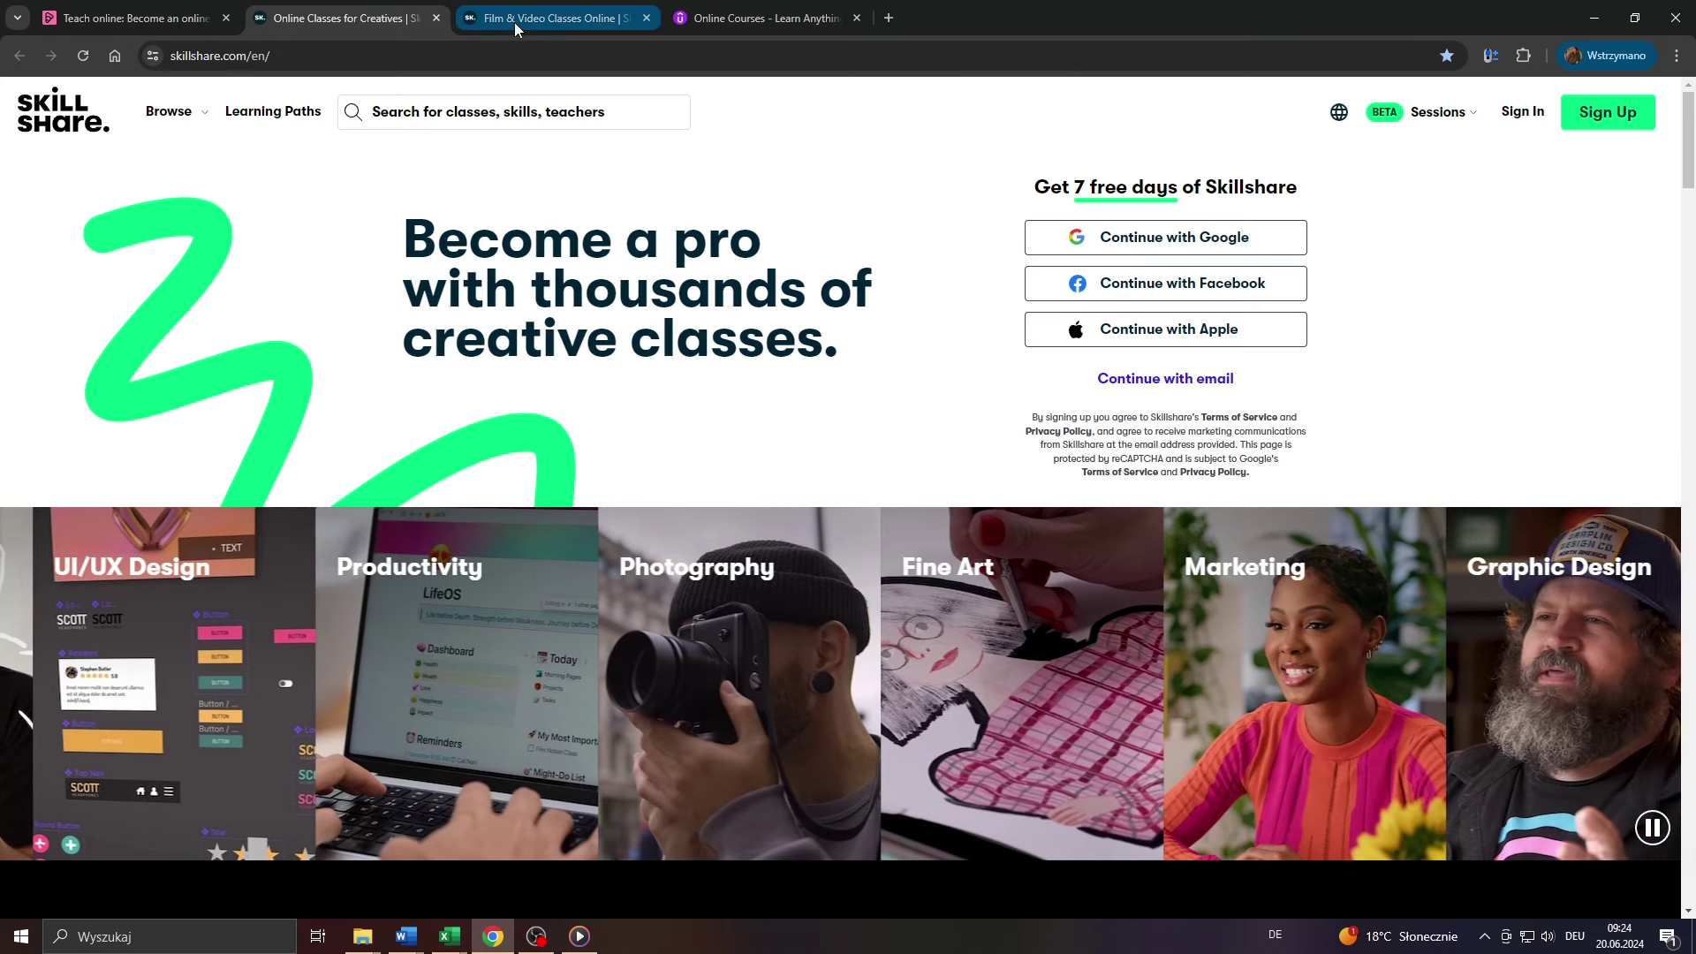
# Browse Skillshare's Film & Video classes, then revisit the homepage's 25K+ classes stats.
pyautogui.click(514, 22)
pyautogui.scroll(-2, 813, 511)
pyautogui.scroll(-2, 929, 592)
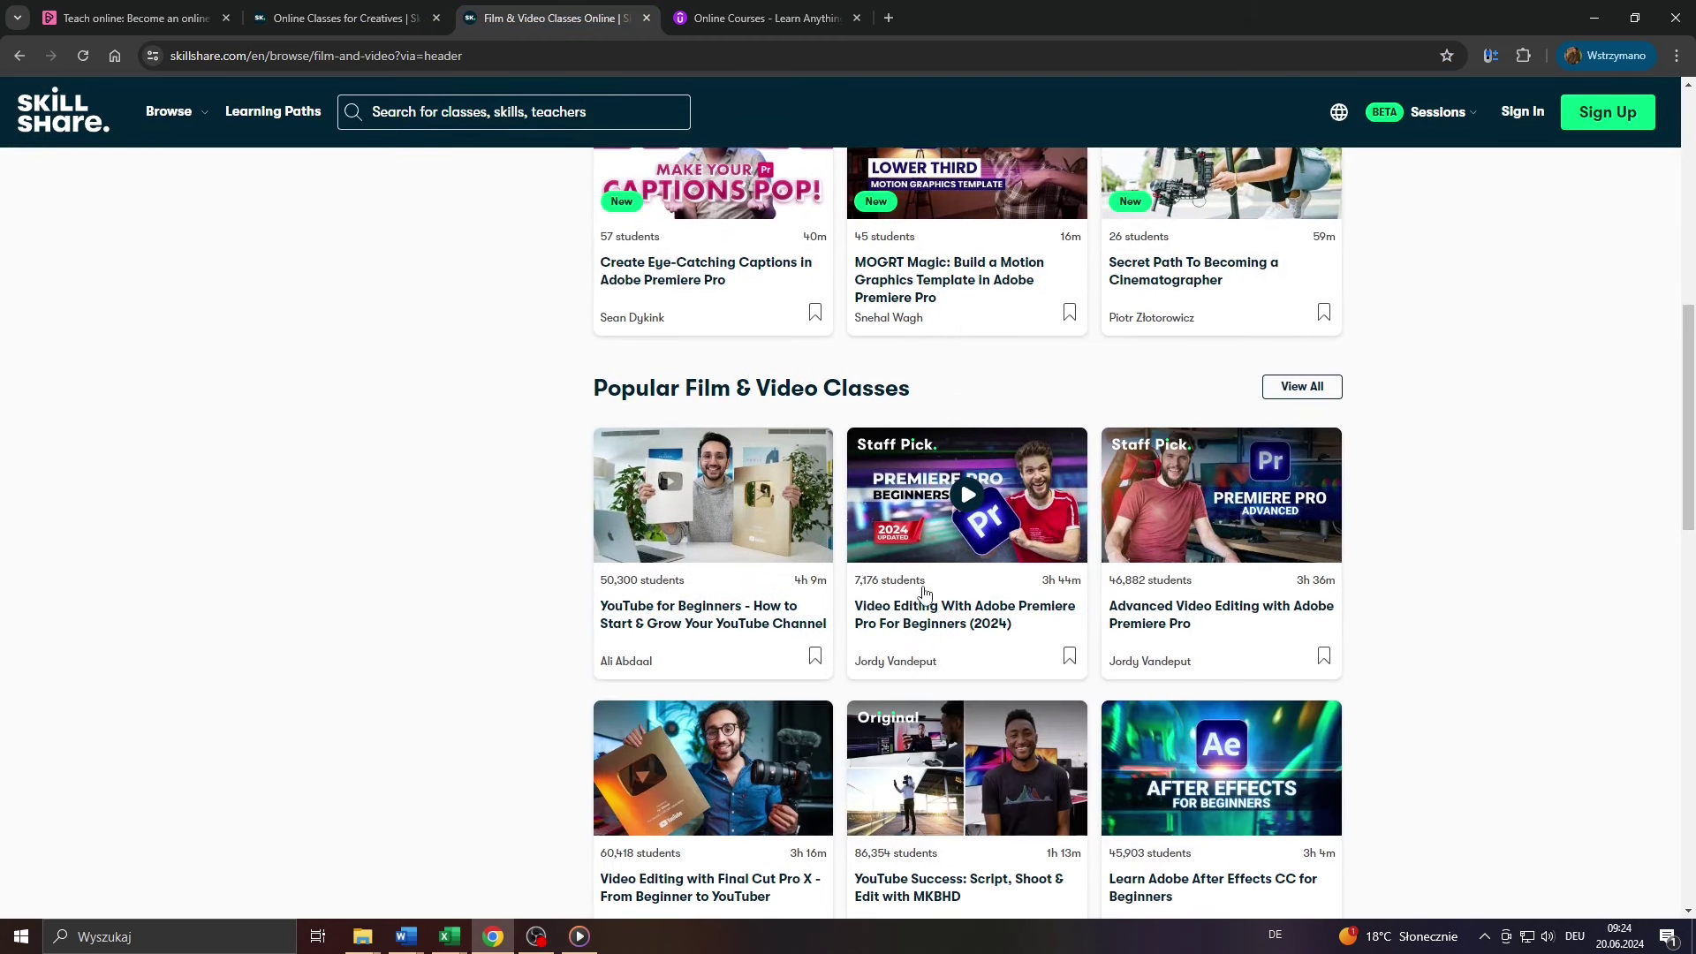
pyautogui.scroll(-2, 768, 612)
pyautogui.scroll(-3, 893, 644)
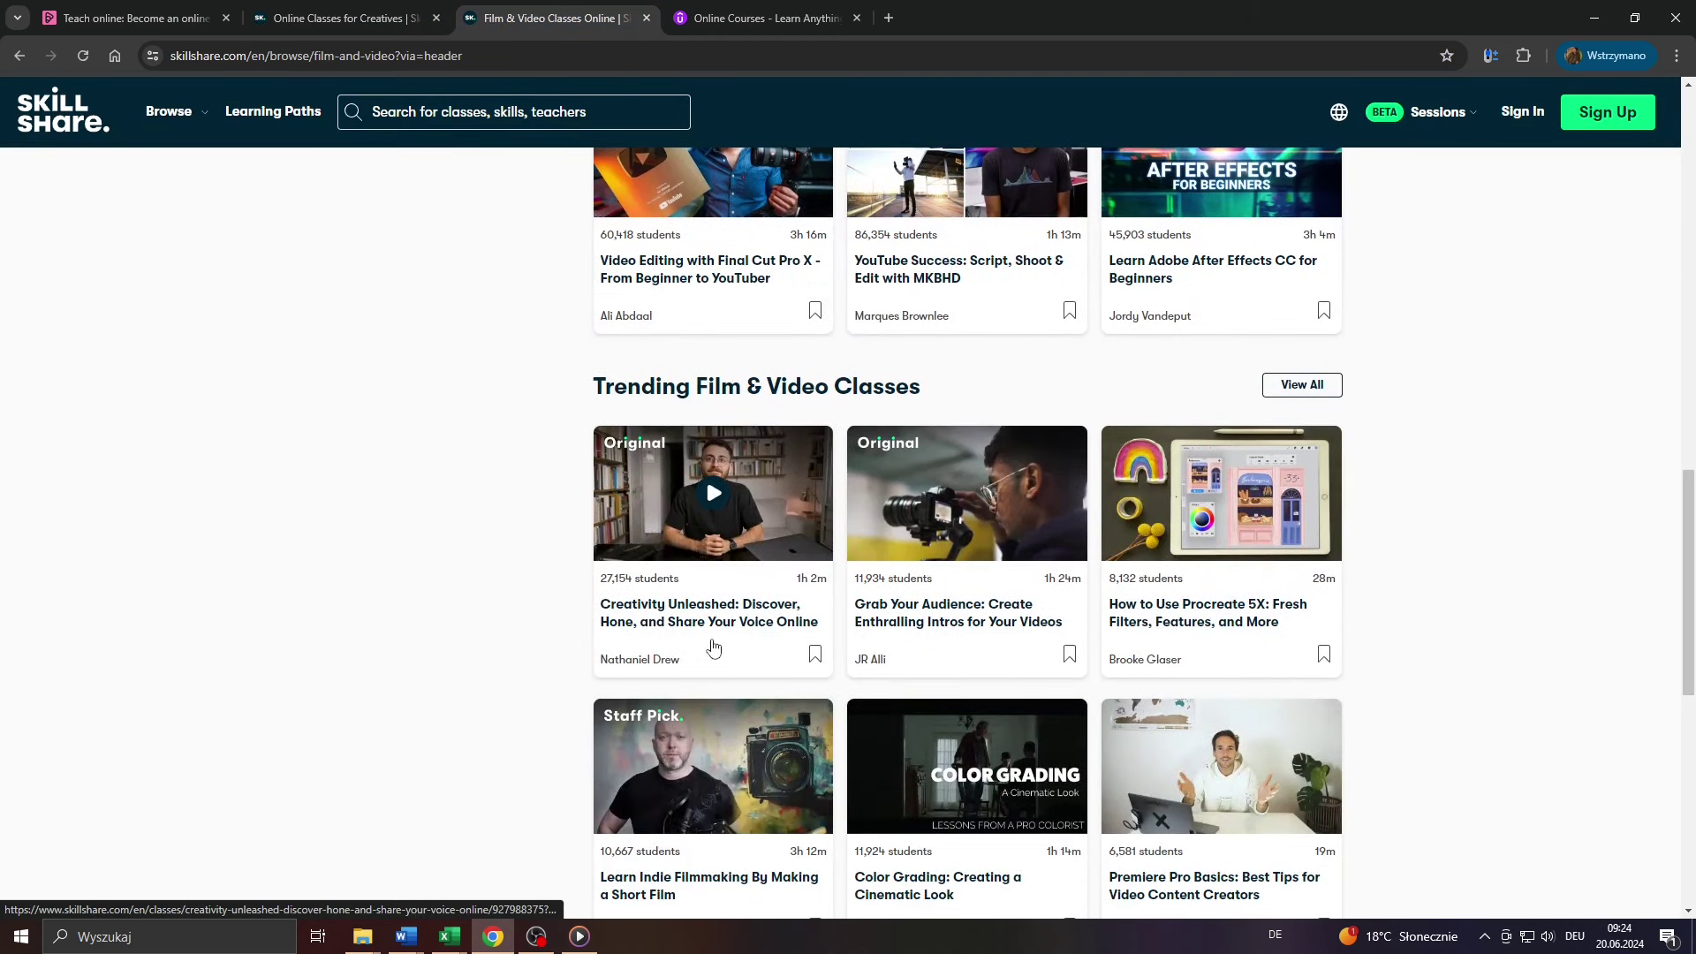
pyautogui.scroll(2, 755, 669)
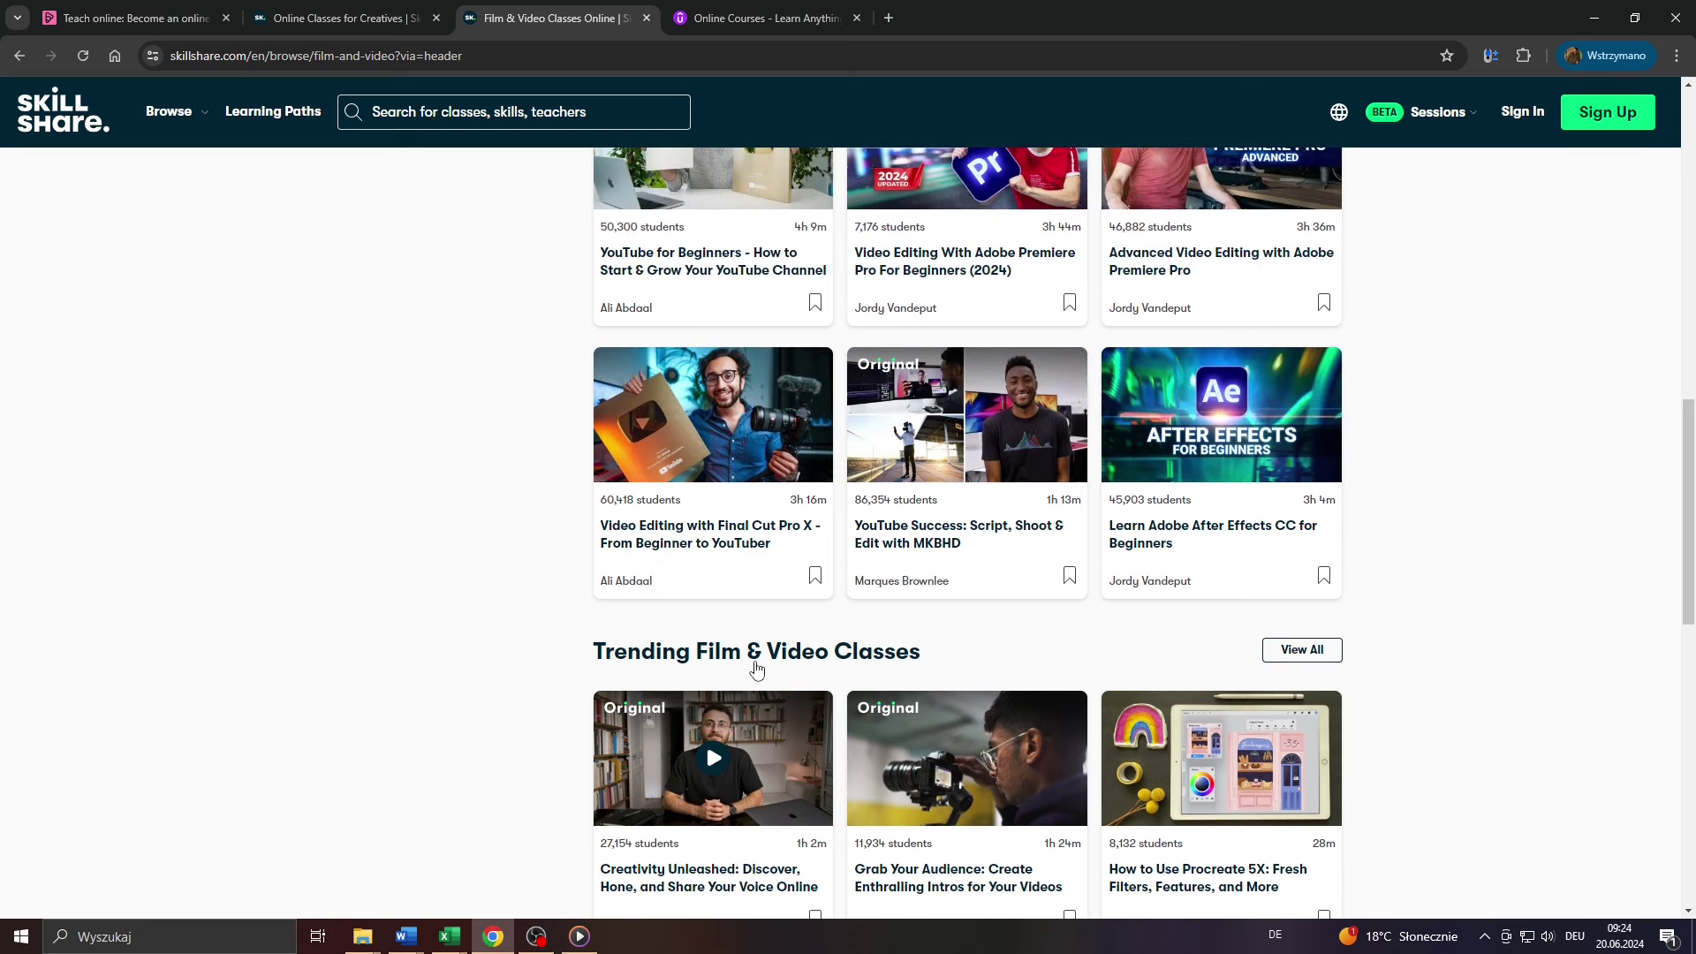
pyautogui.scroll(2, 755, 670)
pyautogui.scroll(3, 755, 669)
pyautogui.scroll(3, 756, 669)
pyautogui.scroll(2, 756, 669)
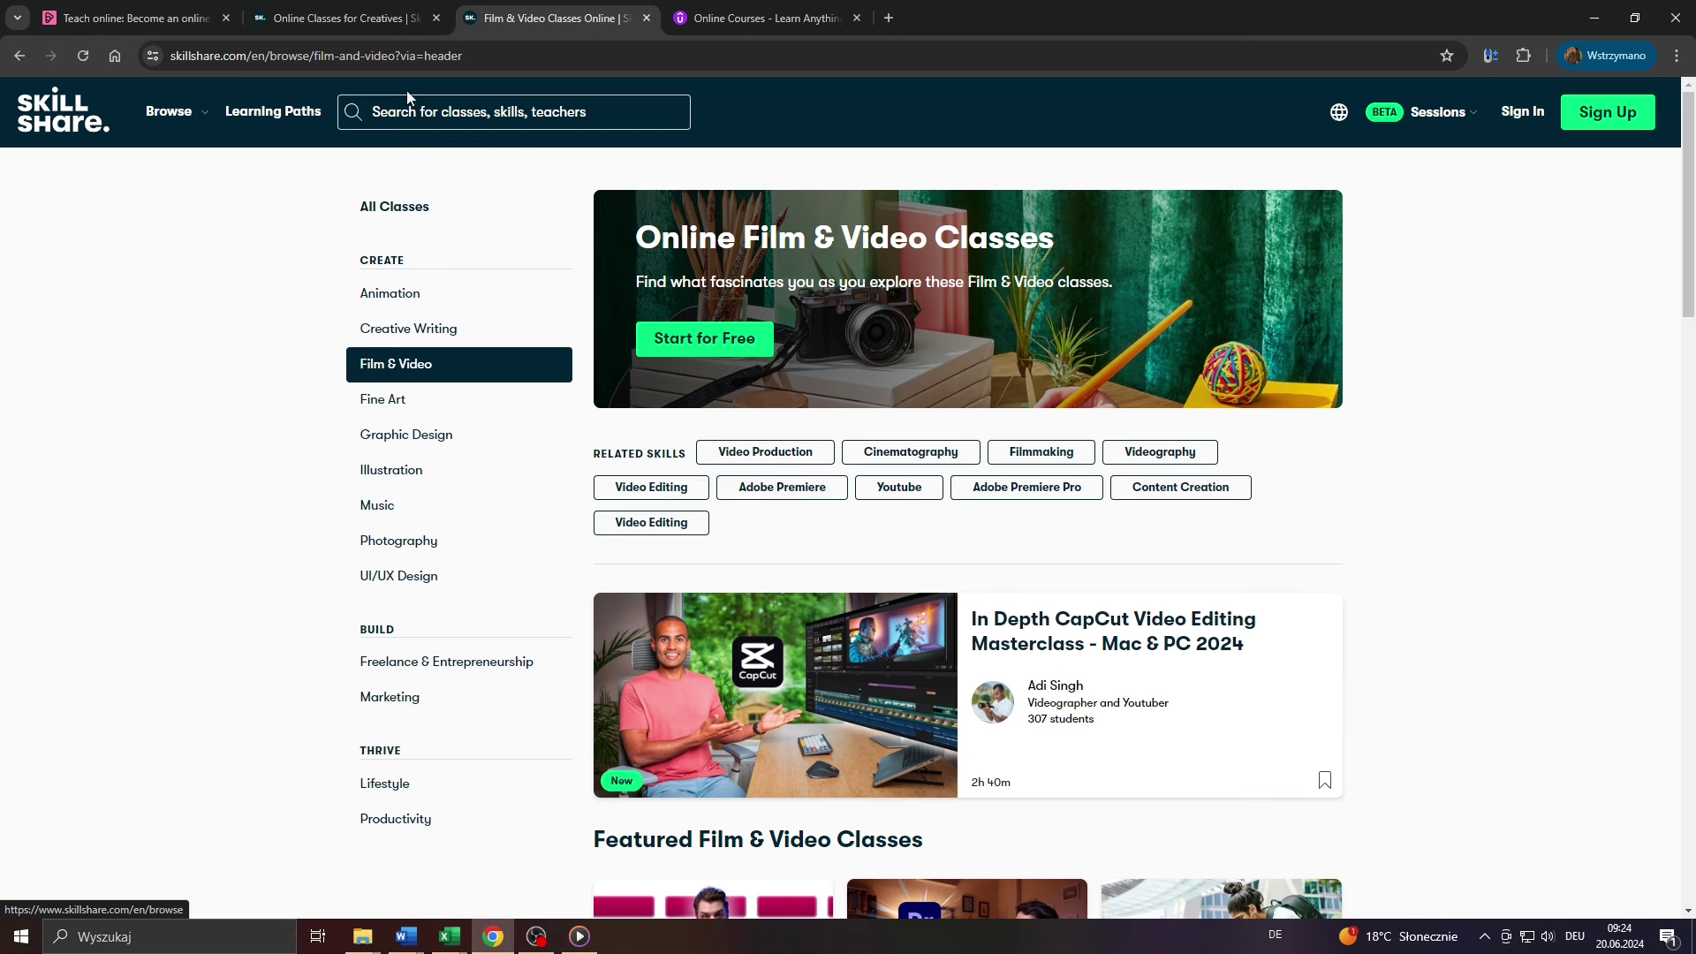
pyautogui.scroll(-2, 465, 224)
pyautogui.scroll(-2, 744, 342)
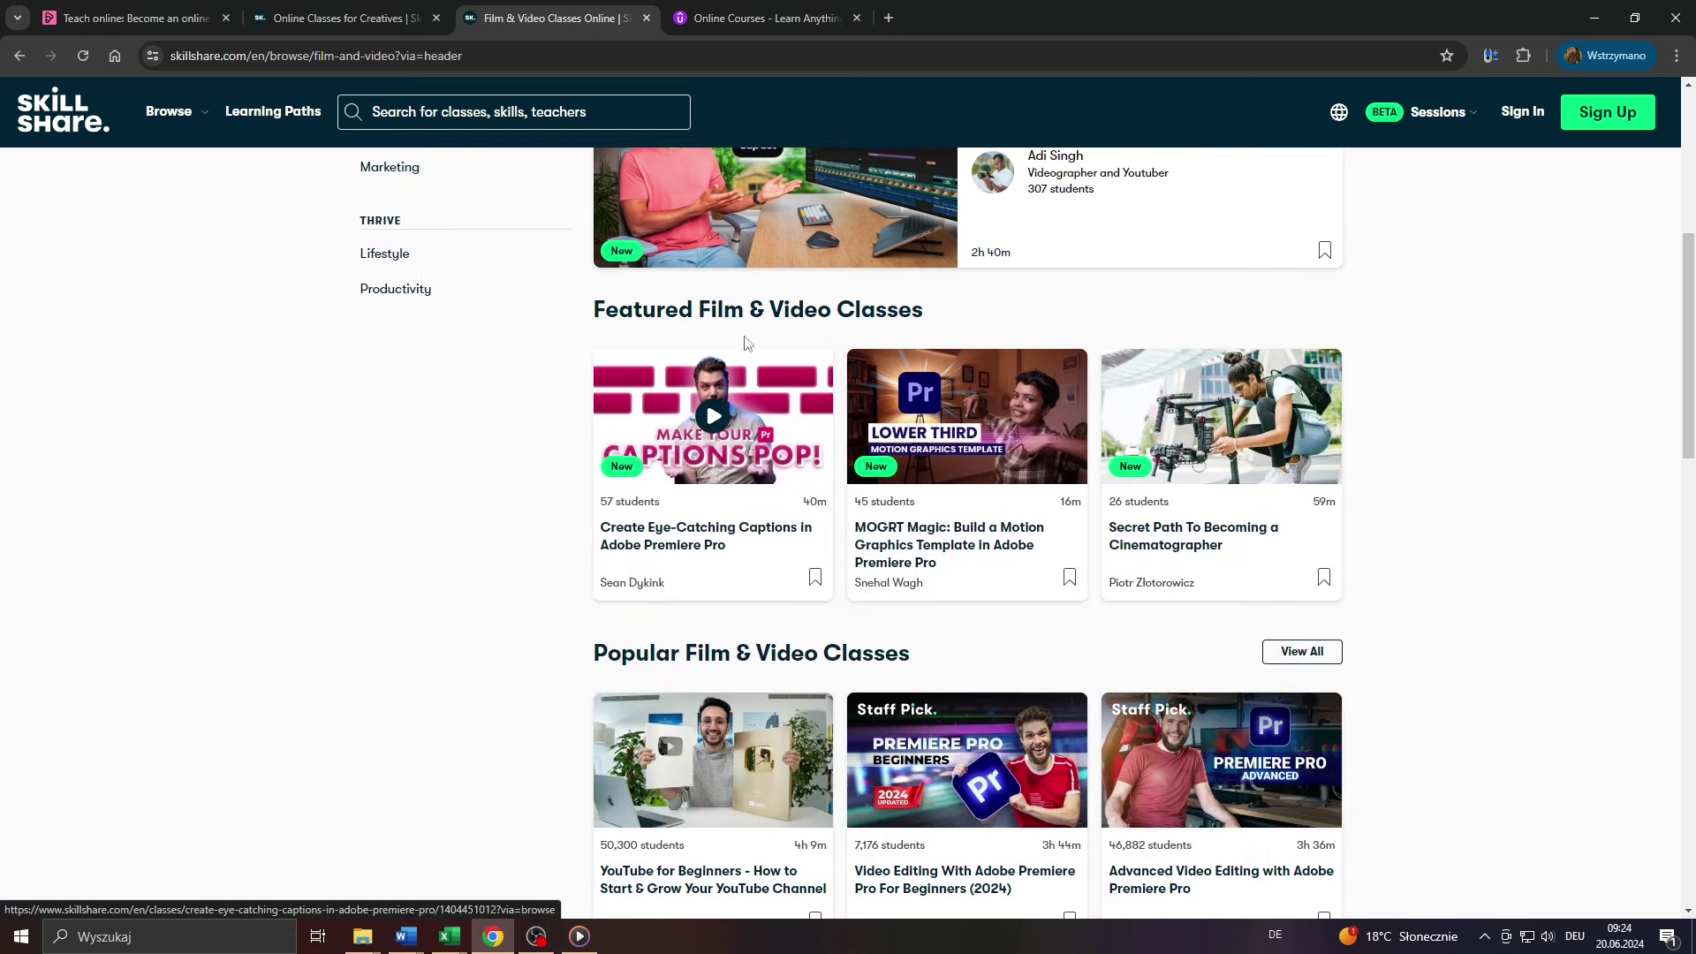
pyautogui.hotkey('ctrl', 'shift', 'Tab')
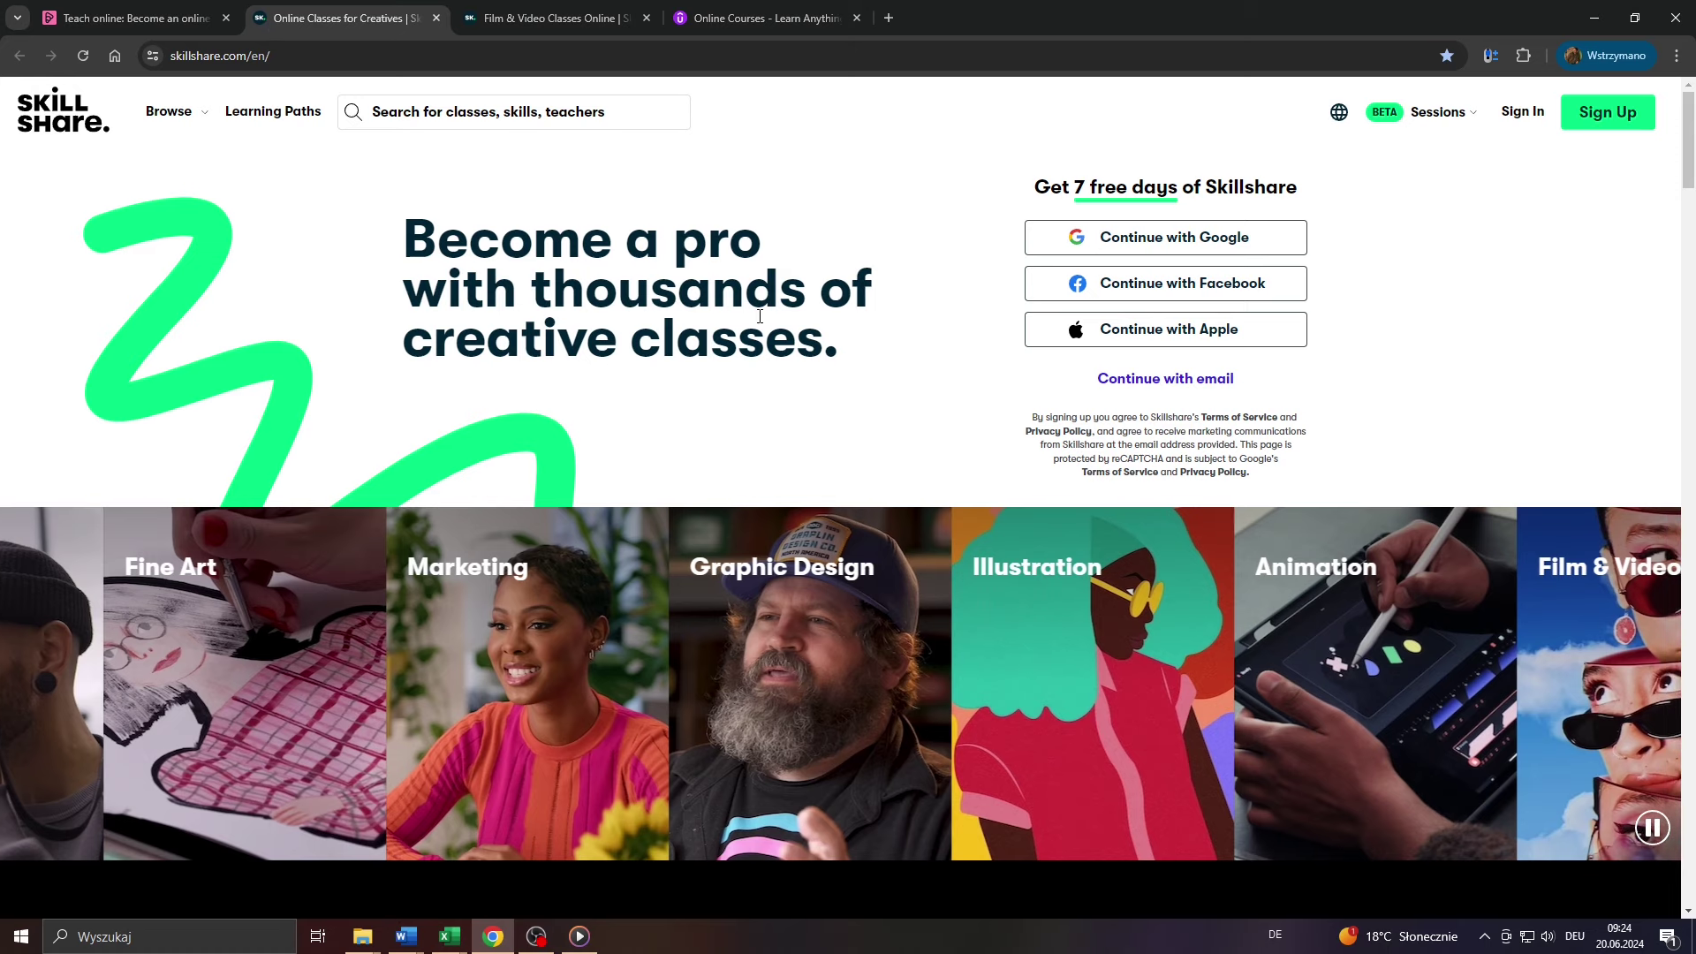
pyautogui.scroll(-2, 715, 306)
pyautogui.scroll(-4, 673, 295)
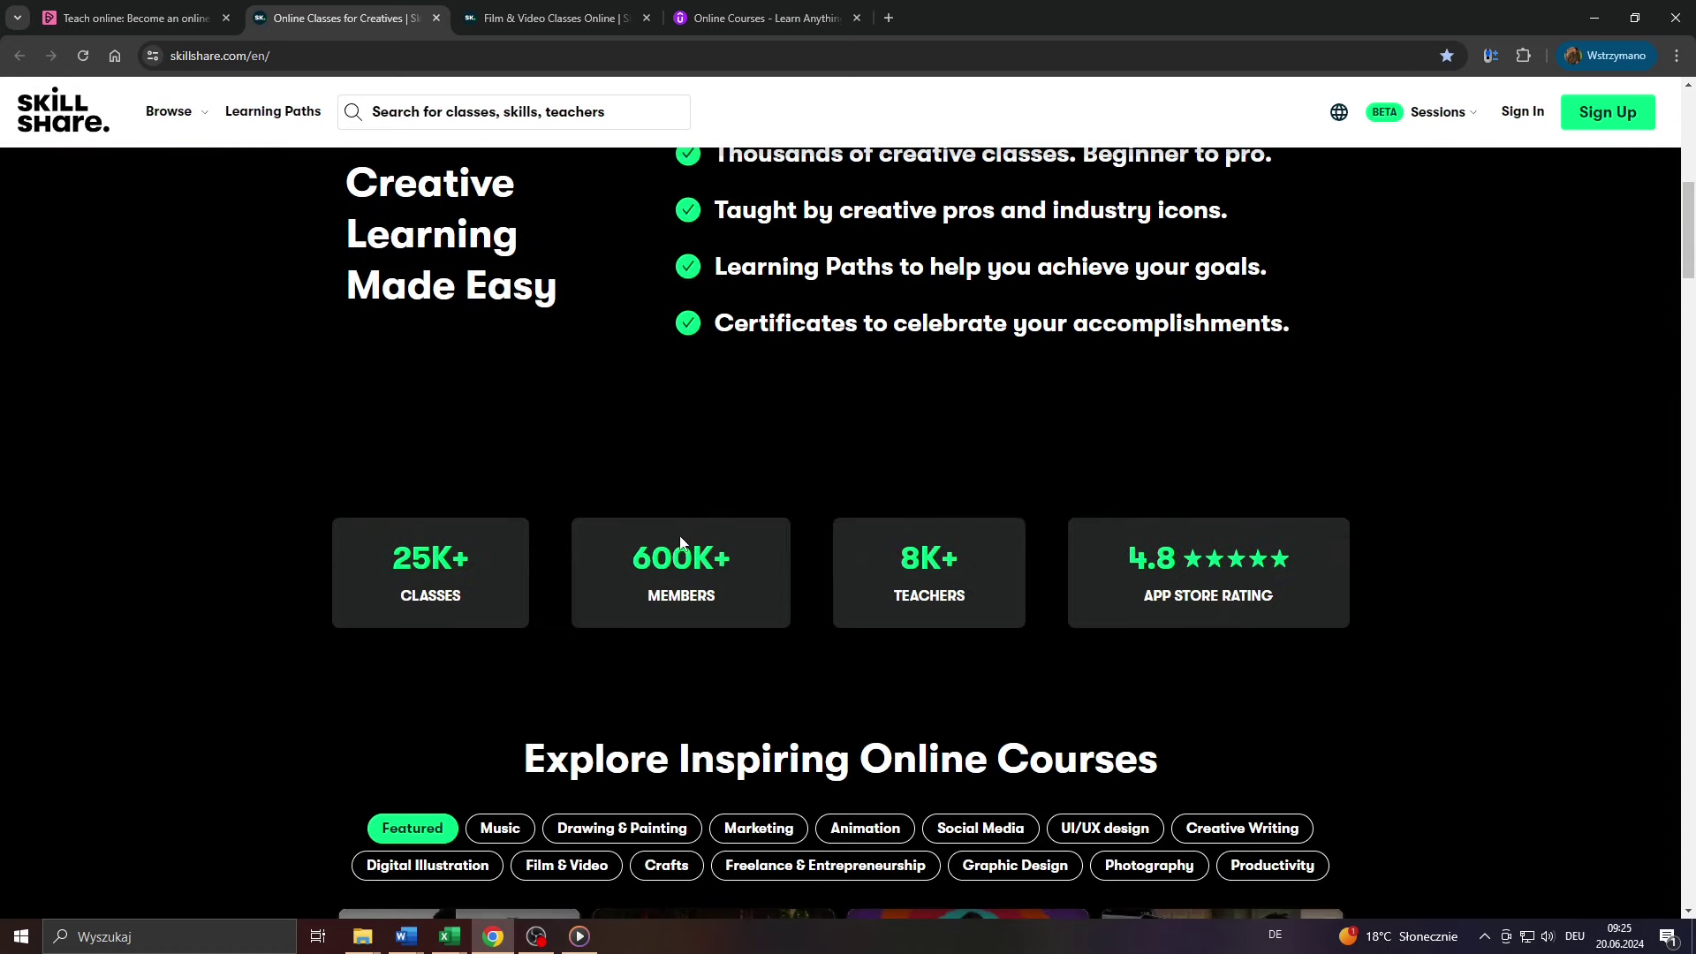
pyautogui.scroll(1, 680, 541)
pyautogui.moveTo(346, 356); pyautogui.dragTo(550, 458)
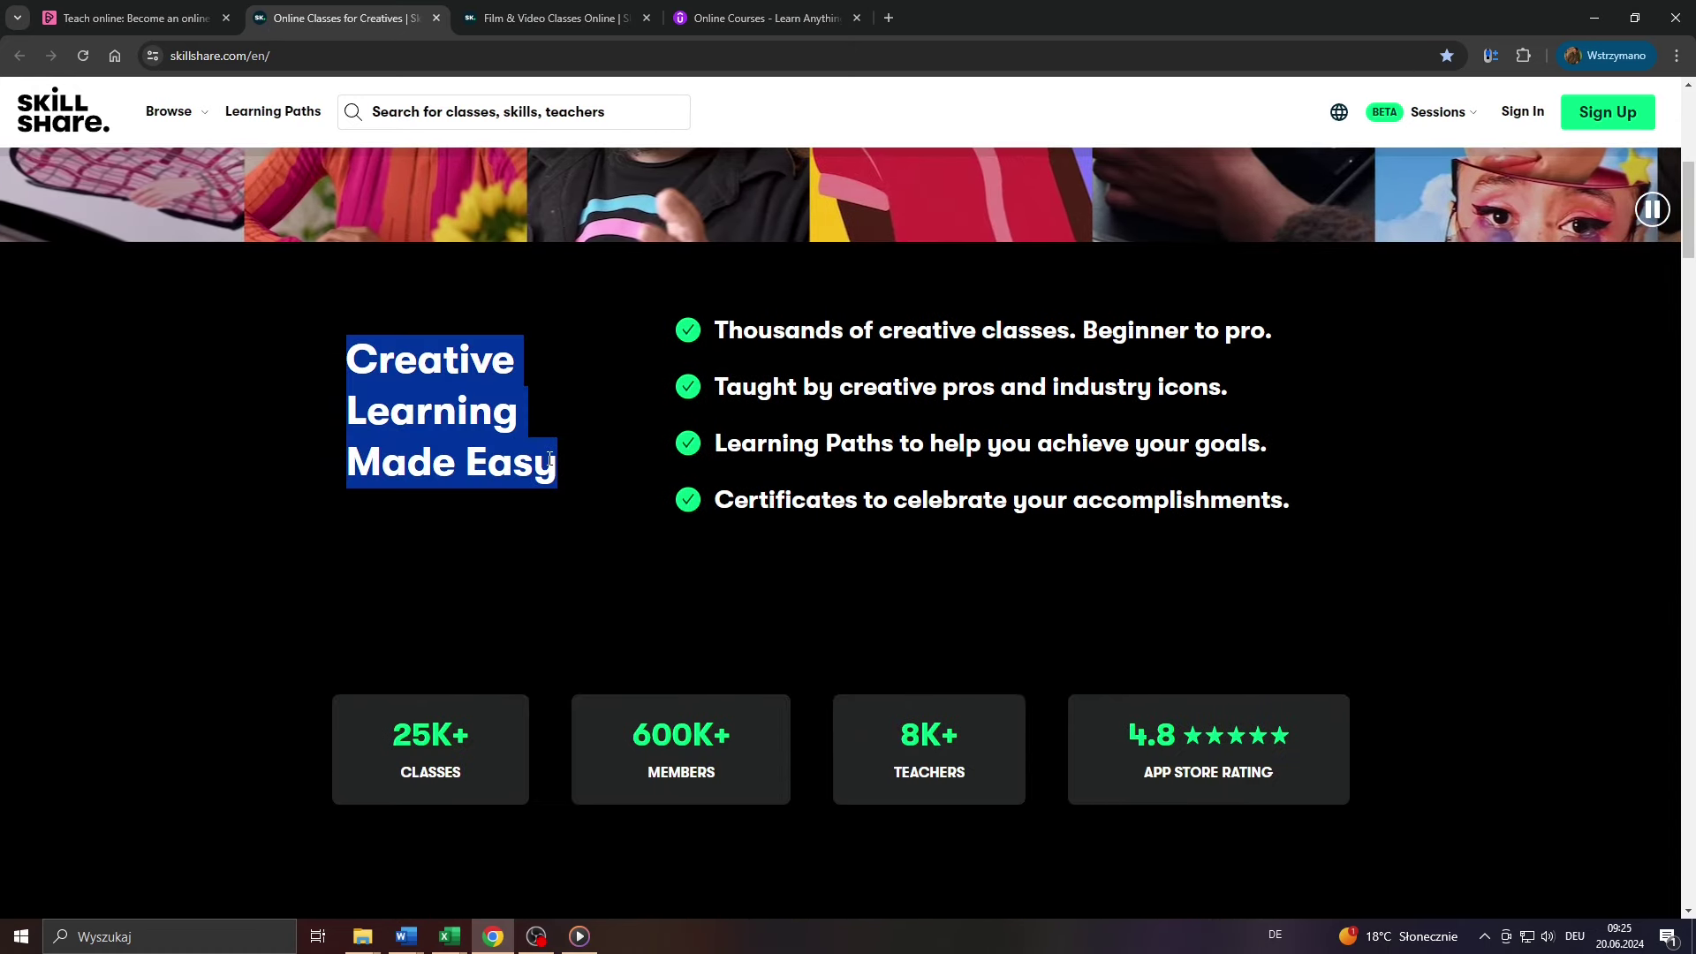
pyautogui.click(549, 457)
# Scroll Udemy's course selection and learner testimonials, then return to the Preply tab.
pyautogui.click(755, 18)
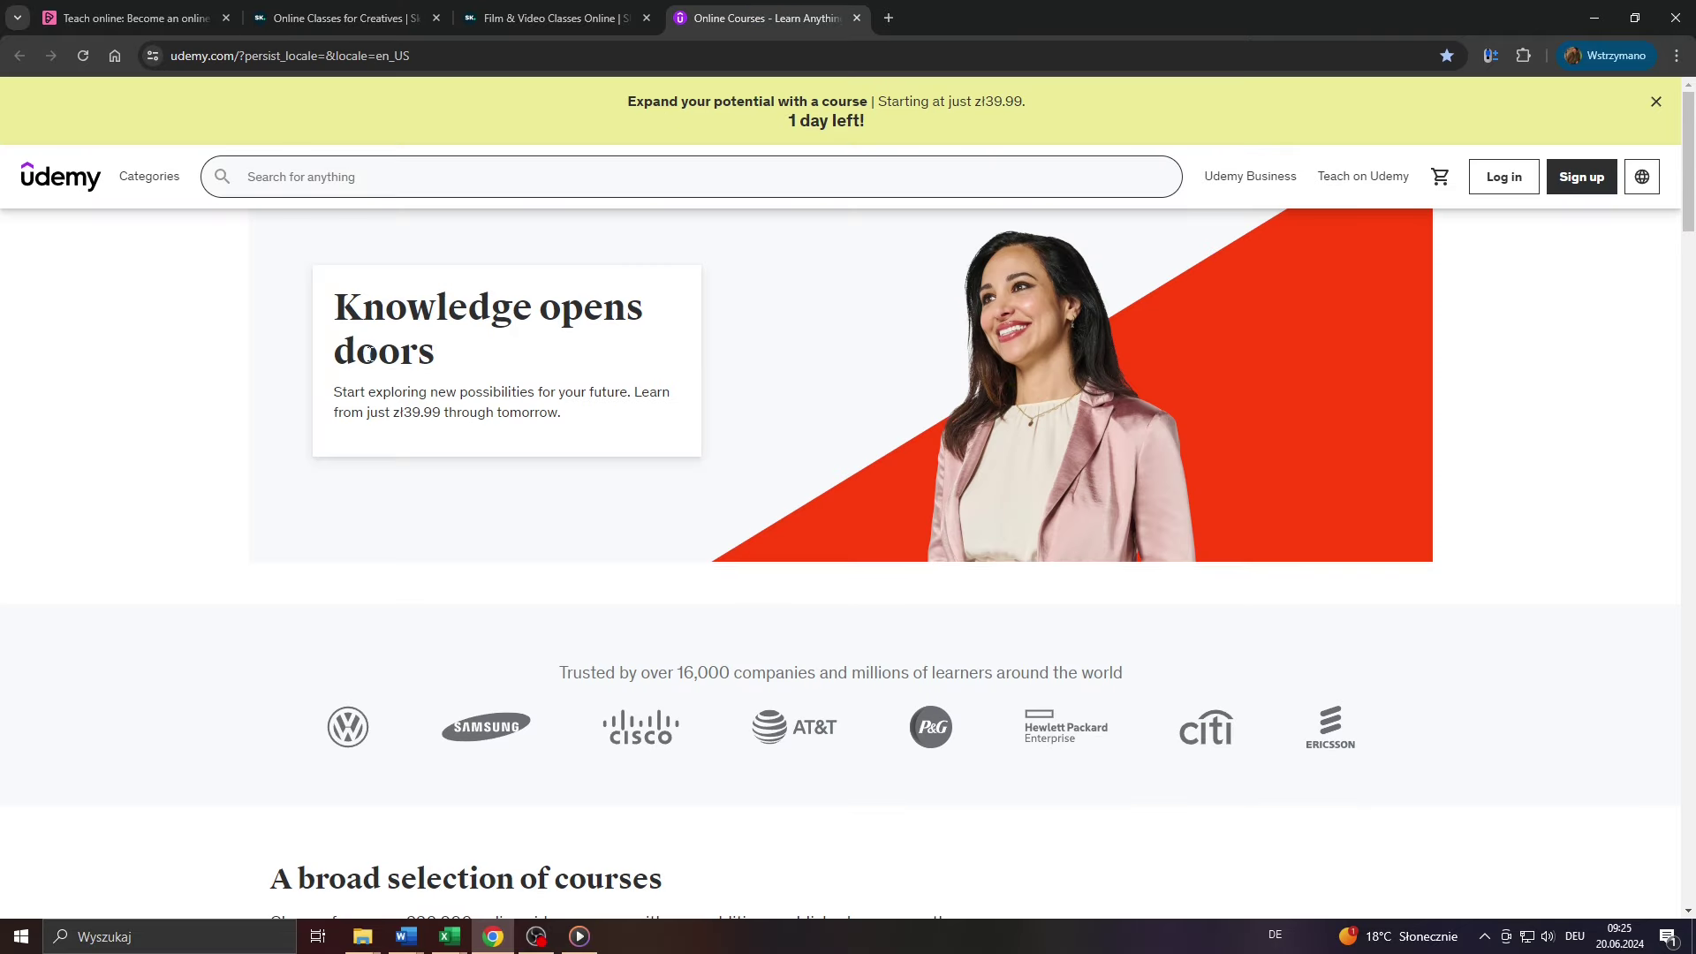
pyautogui.scroll(-3, 370, 354)
pyautogui.moveTo(240, 542)
pyautogui.mouseDown()
pyautogui.moveTo(697, 541)
pyautogui.moveTo(216, 522)
pyautogui.mouseUp()
pyautogui.scroll(-3, 216, 523)
pyautogui.scroll(-3, 216, 524)
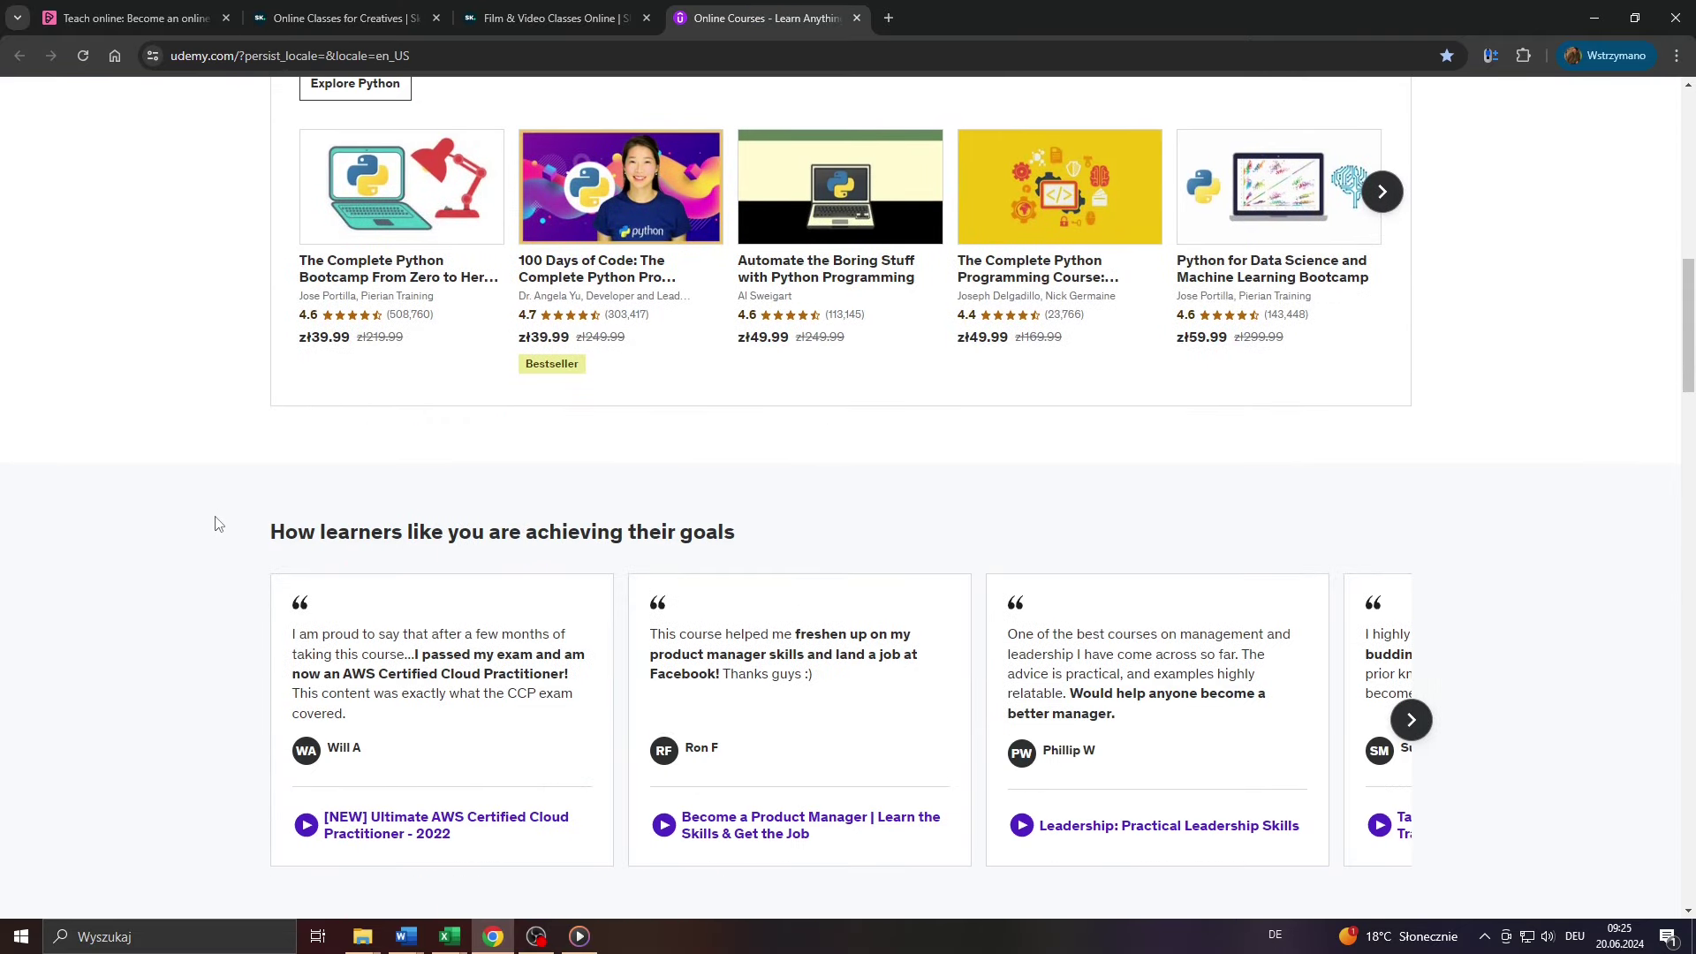
pyautogui.scroll(2, 630, 446)
pyautogui.scroll(3, 629, 445)
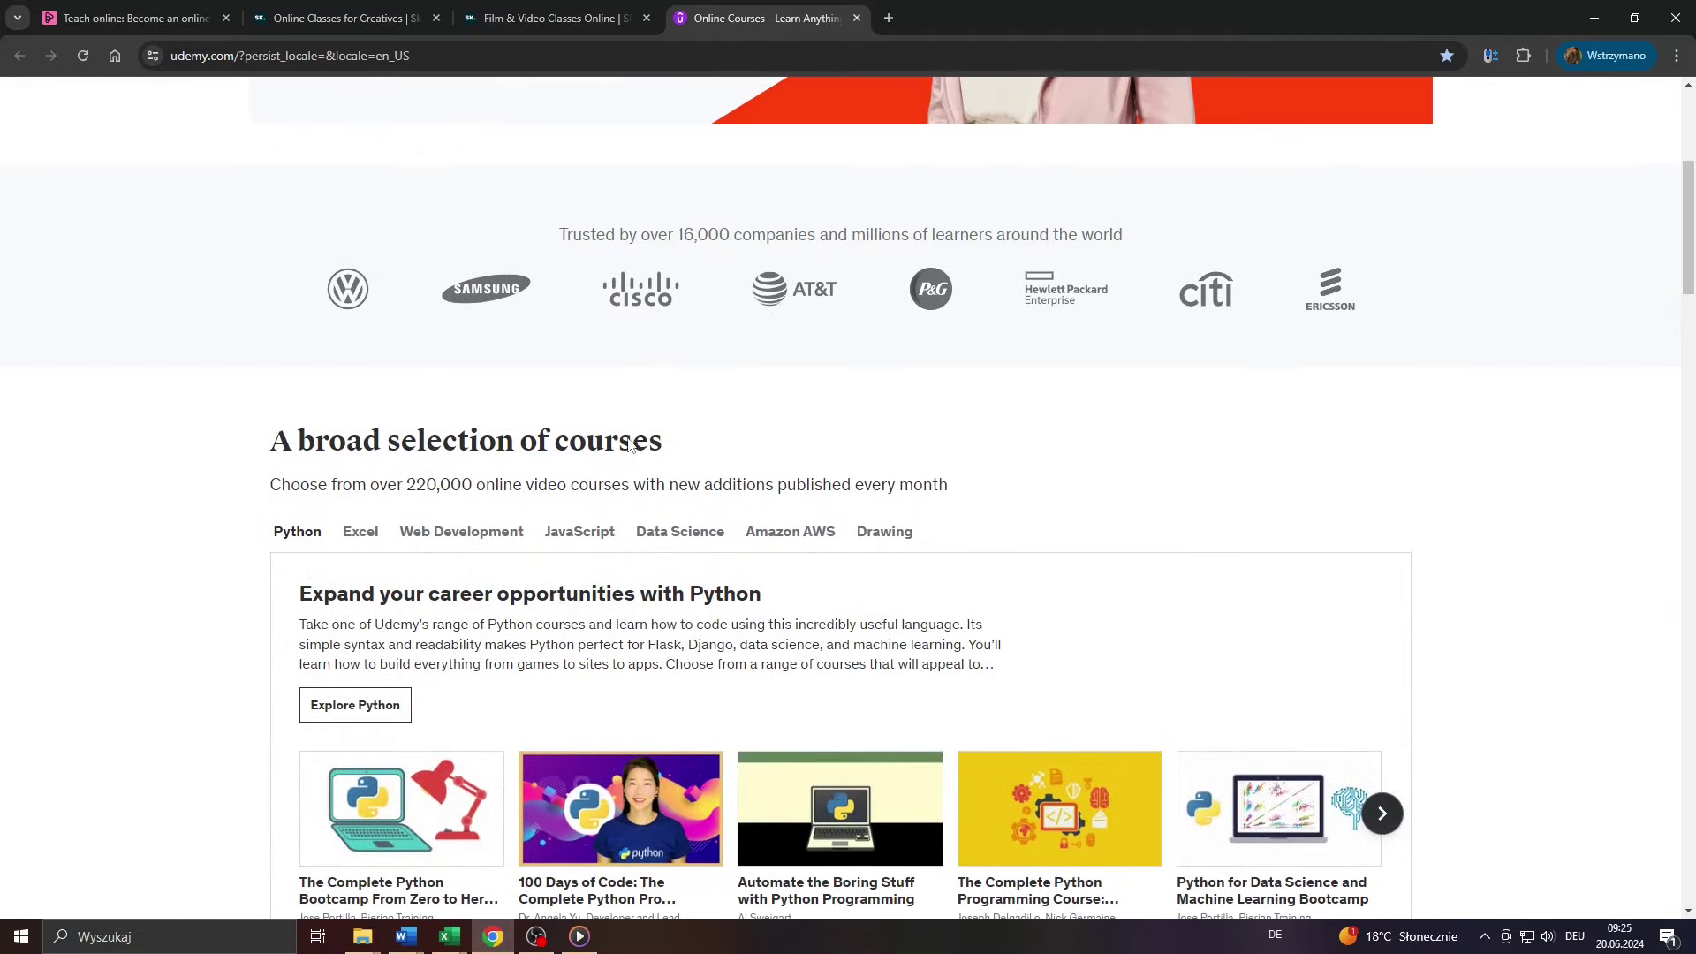
pyautogui.scroll(3, 630, 445)
pyautogui.click(101, 7)
# Highlight Preply's Make a living by teaching headline, check Skillshare Film & Video, then return to Udemy.
pyautogui.moveTo(281, 236); pyautogui.dragTo(878, 275)
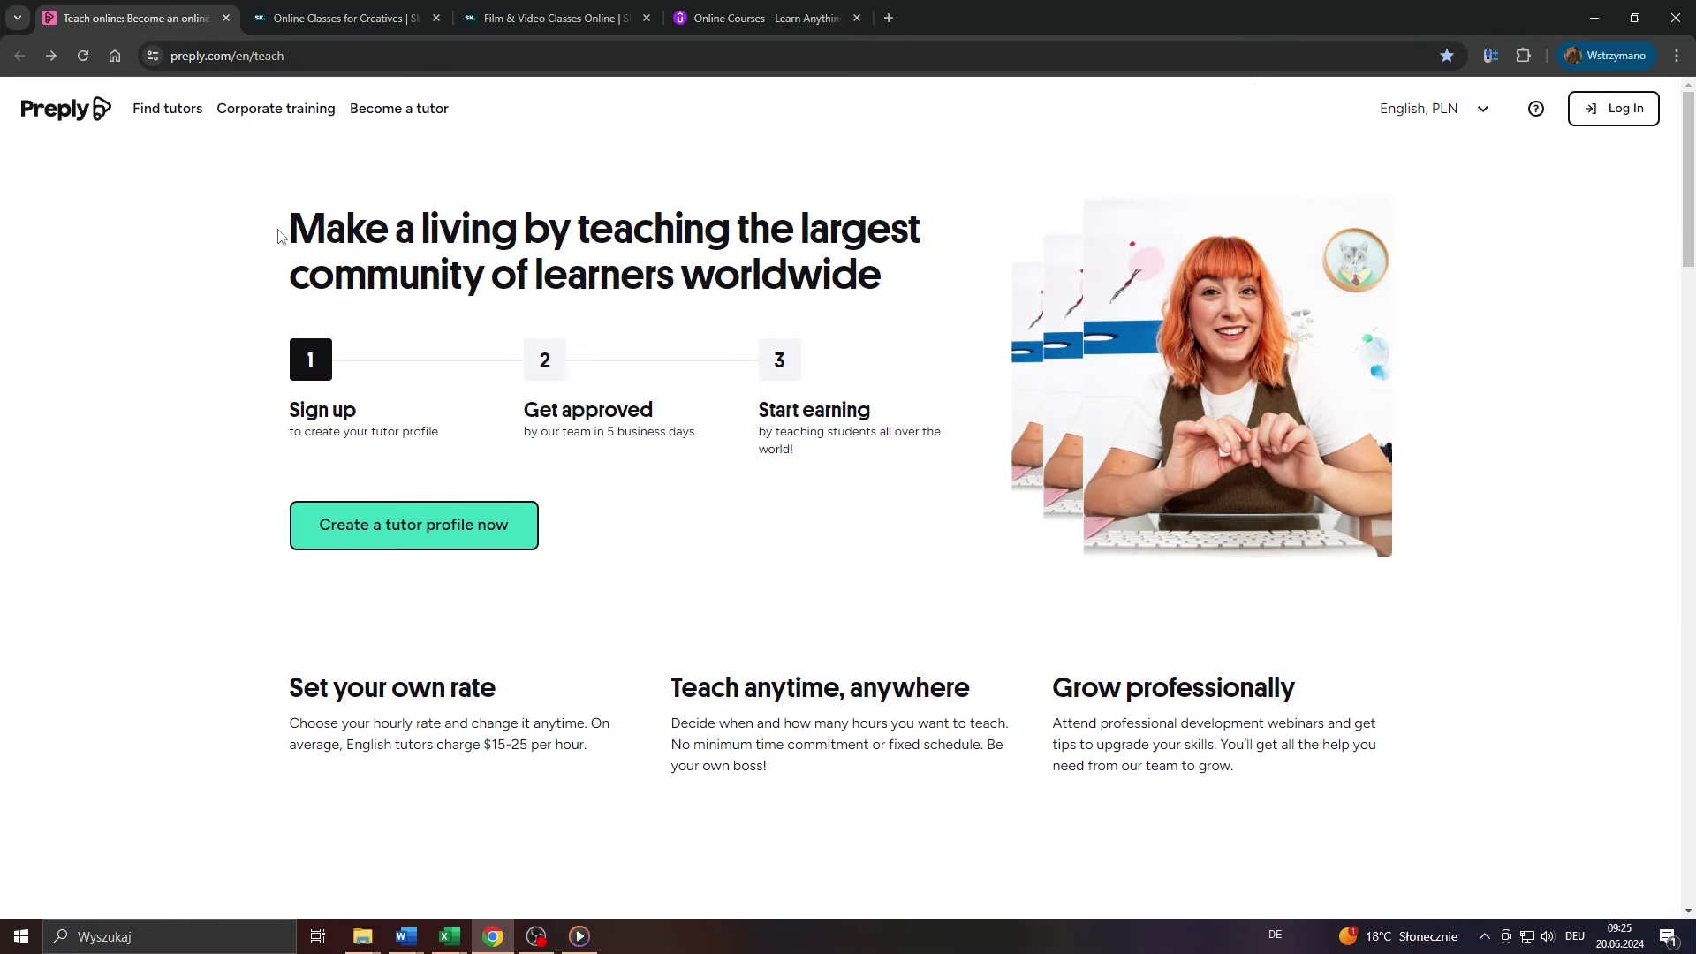
pyautogui.click(879, 275)
pyautogui.click(547, 17)
pyautogui.scroll(3, 473, 240)
pyautogui.scroll(2, 647, 196)
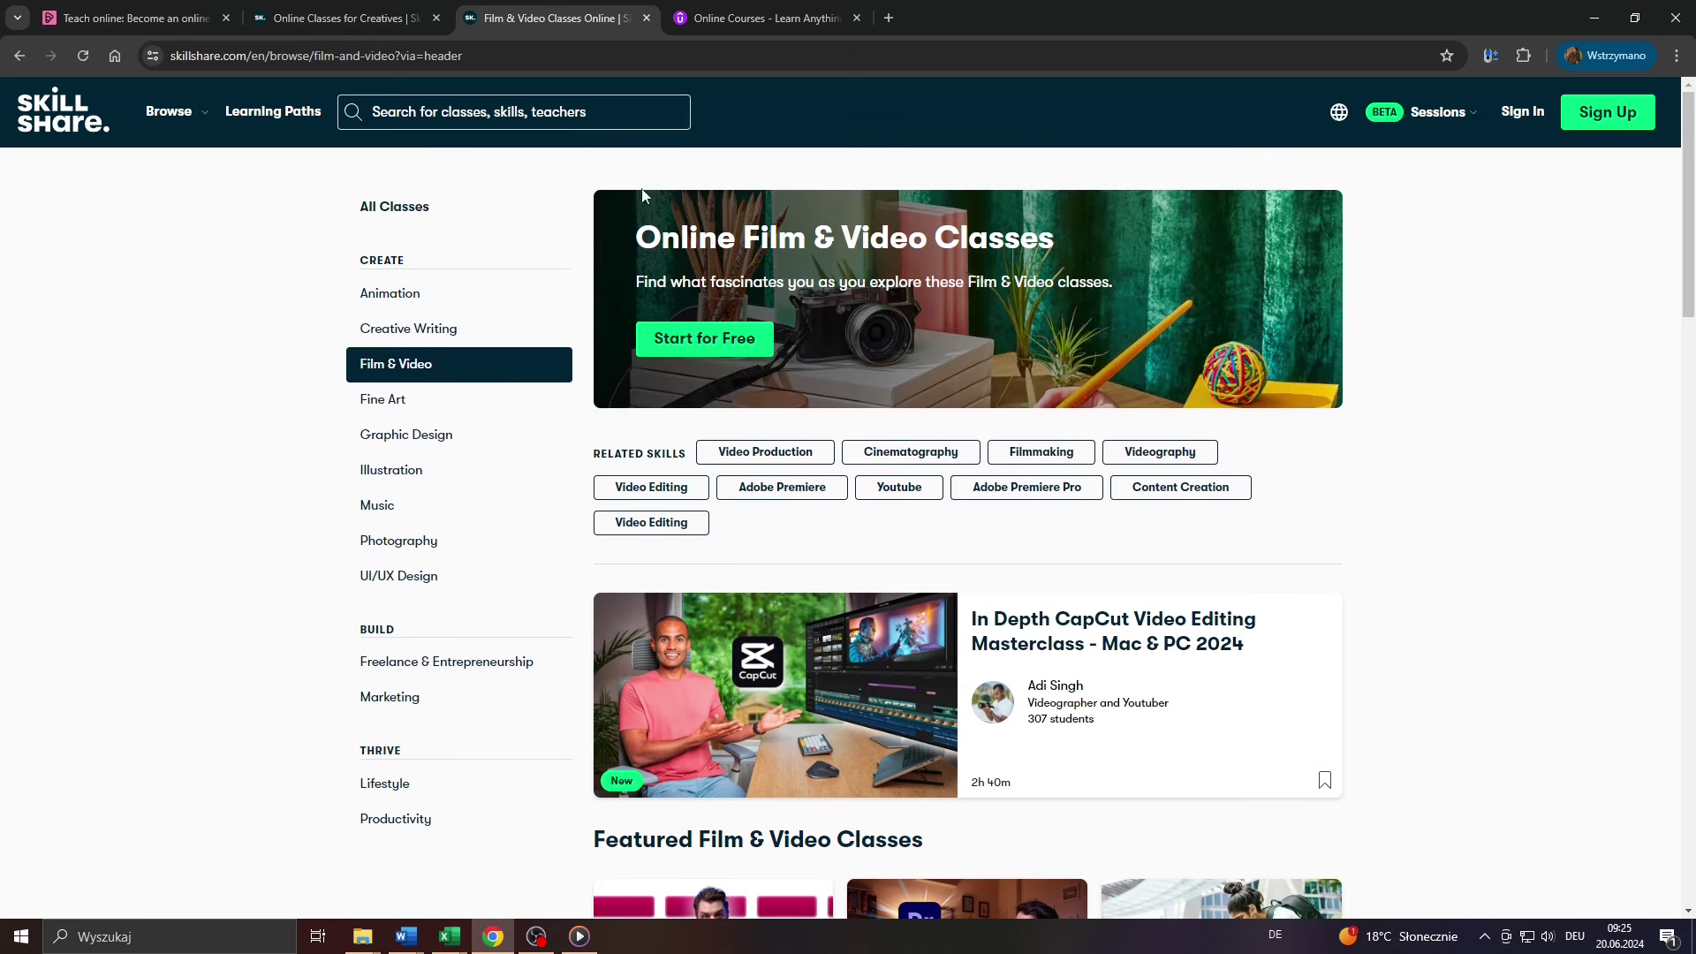
pyautogui.click(751, 8)
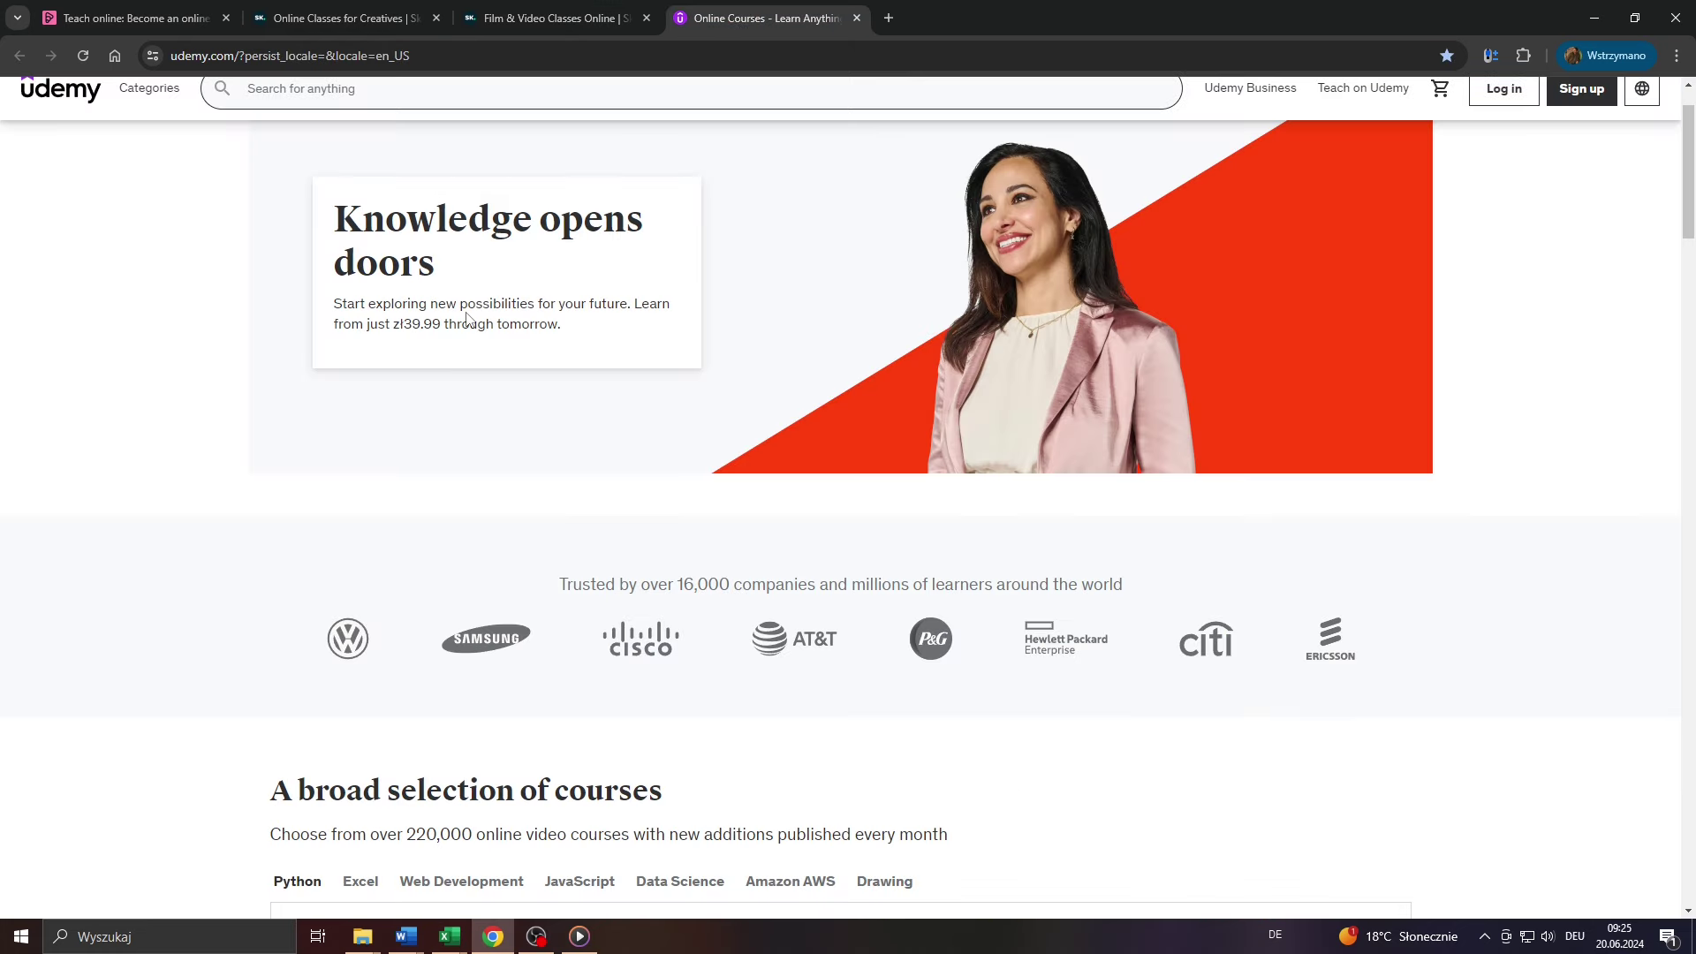
pyautogui.scroll(1, 466, 318)
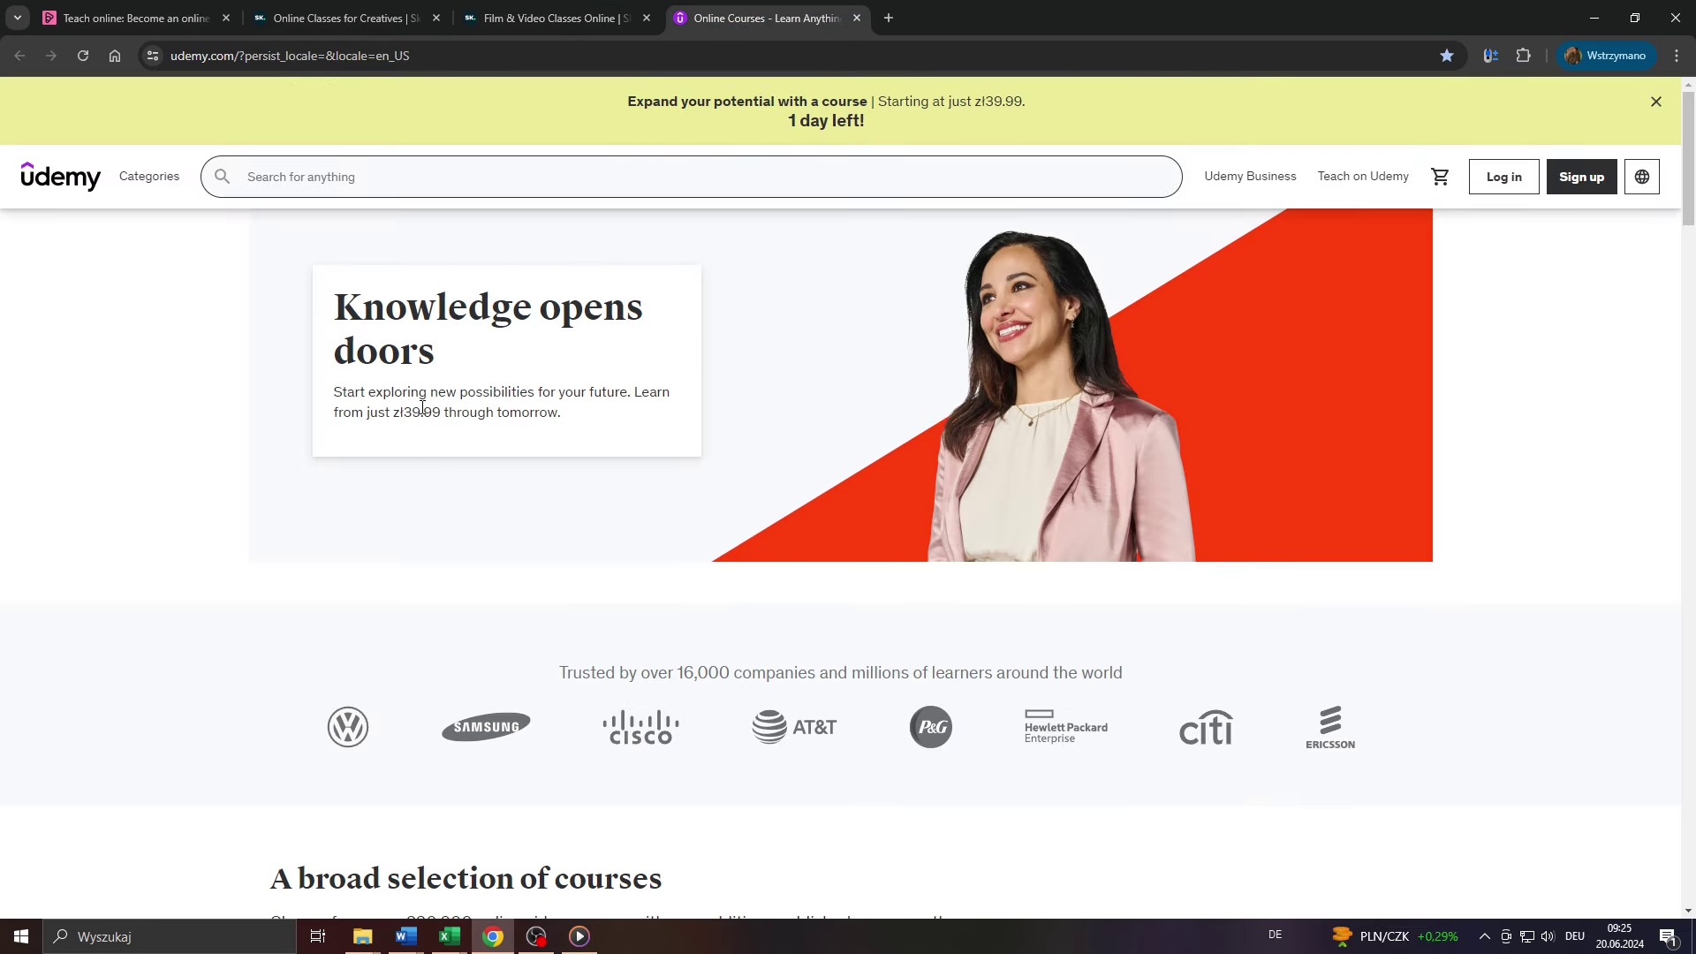